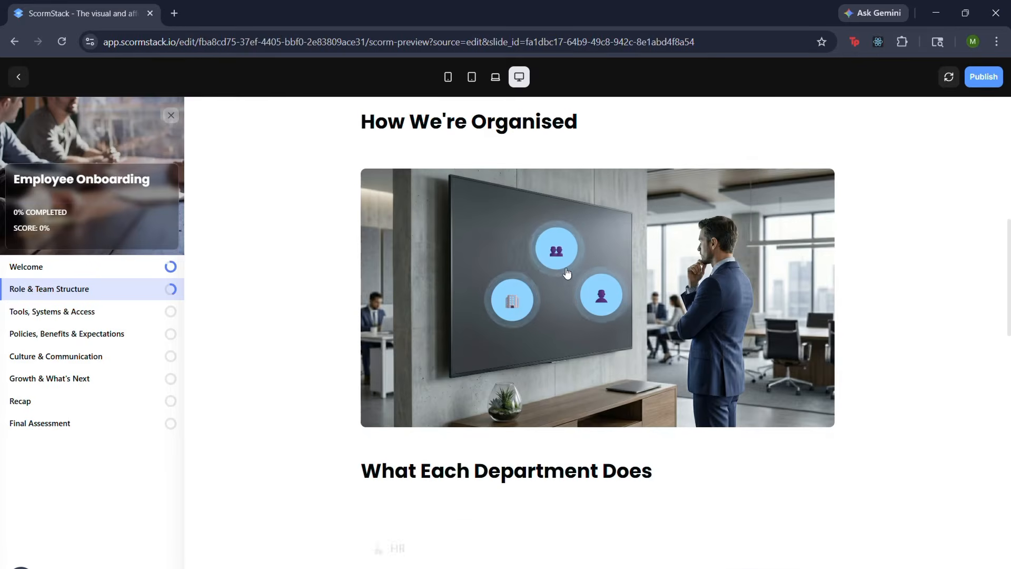
View the Departments and Your Team hotspots on the How We're Organised image, closing each pop-up
click(512, 303)
click(514, 302)
click(507, 302)
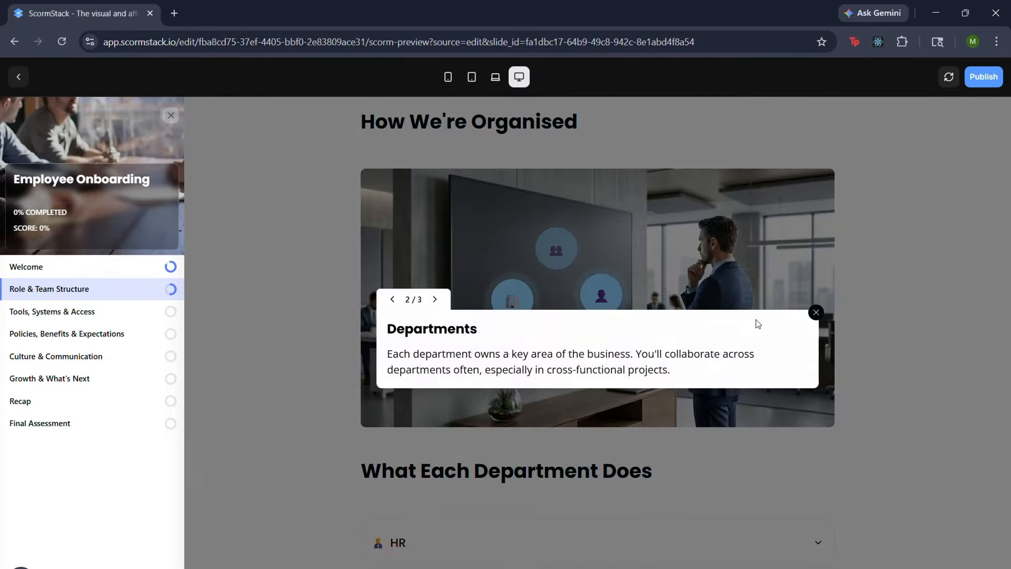
click(817, 314)
click(629, 296)
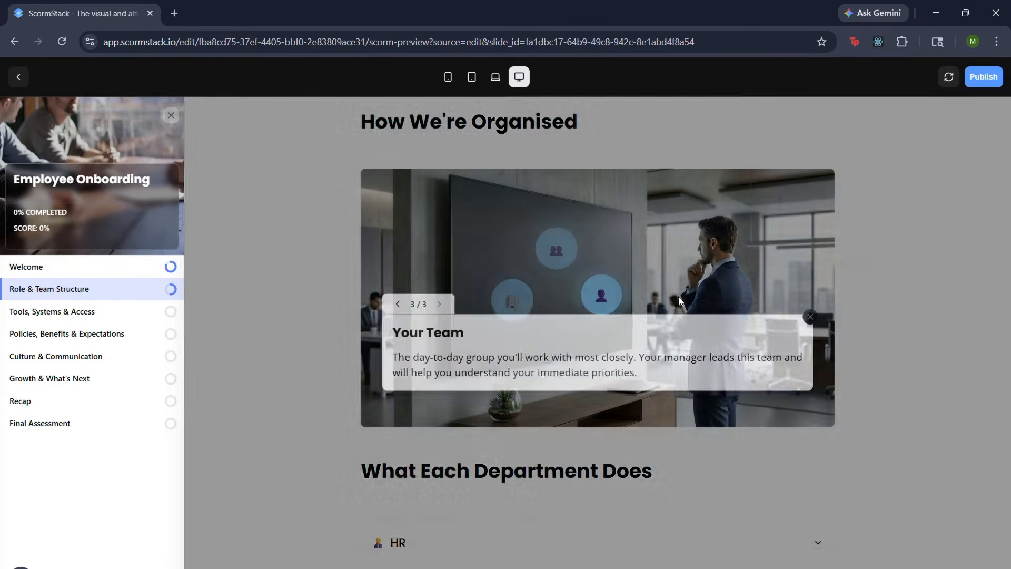
click(819, 318)
In the Match It Up activity, pair Finance with "Manages budgets and financial planning" and Engineering with "Defines what we build and why"
scroll(781, 396, down, 15)
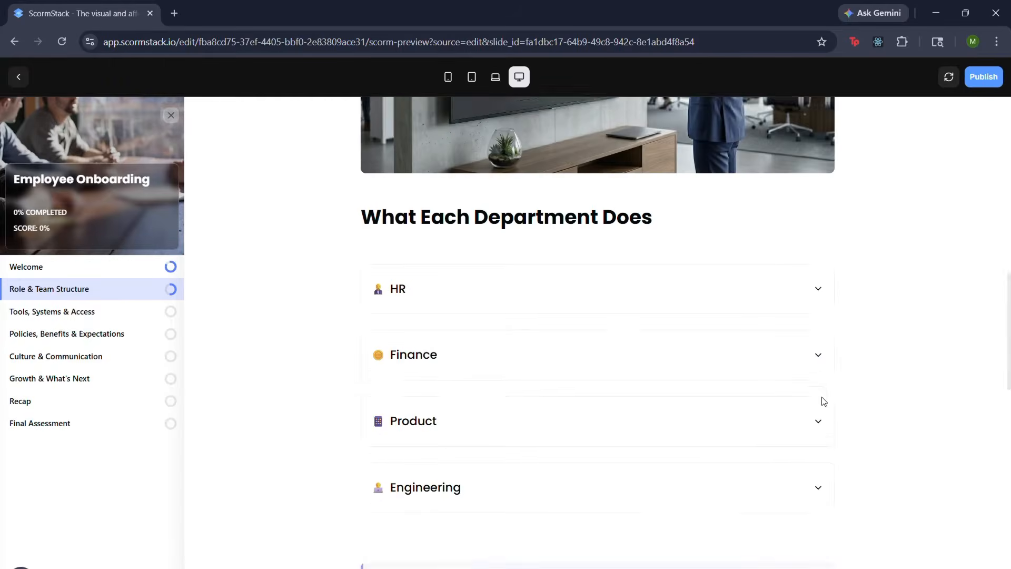
scroll(829, 397, down, 5)
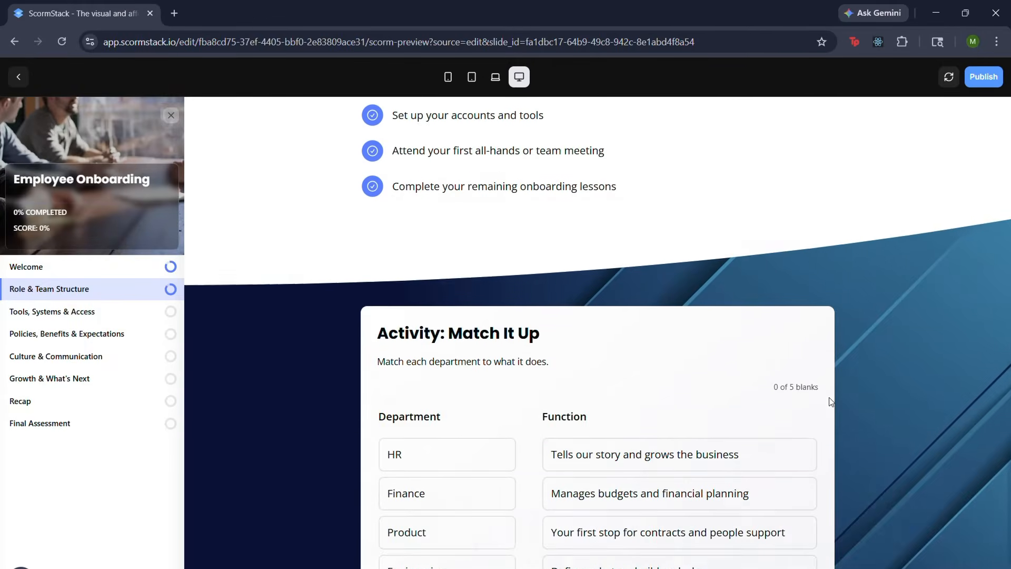
click(508, 334)
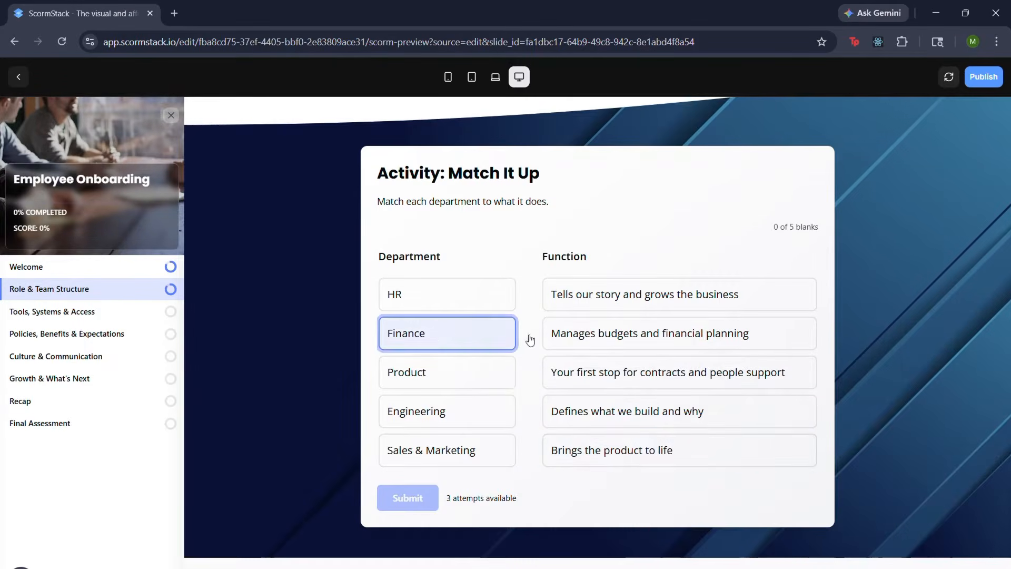
click(550, 337)
click(503, 376)
click(547, 375)
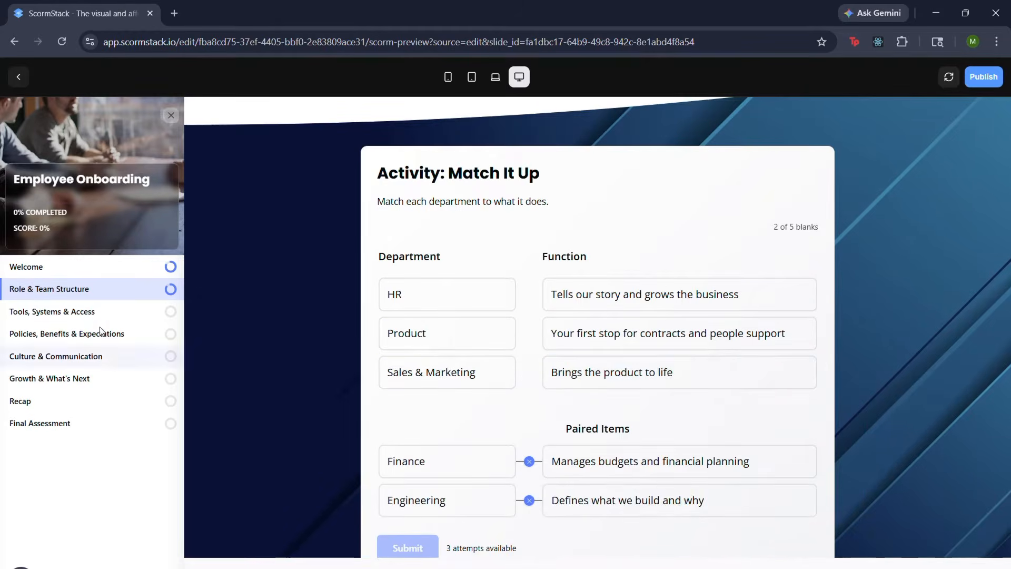
Open the Tools, Systems & Access lesson and flip the Communication card under Your Core Tools
click(103, 308)
scroll(481, 393, down, 4)
scroll(481, 393, down, 3)
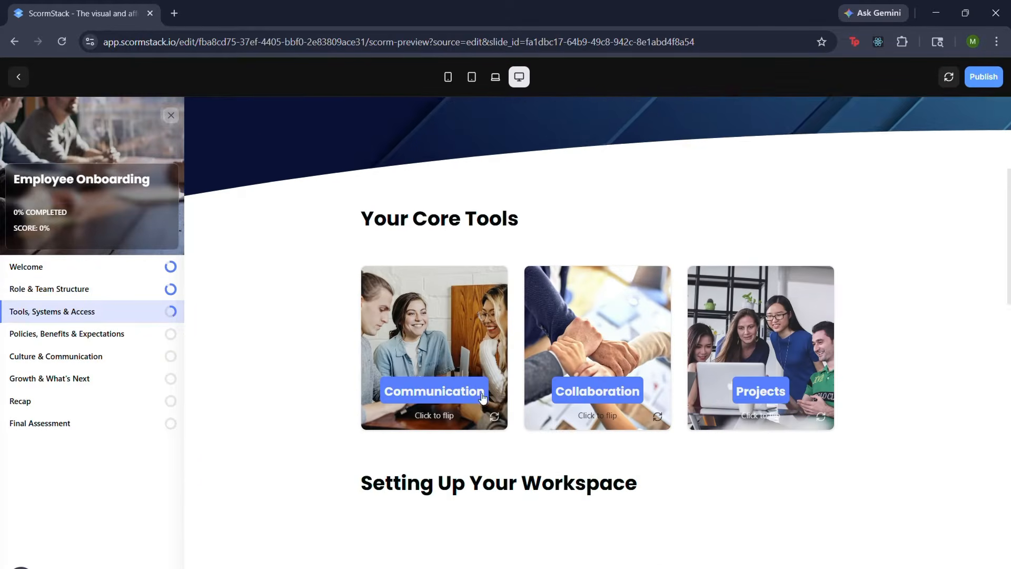
click(462, 324)
Start the Setting Up Slack walkthrough and advance through its Get Started and Continue steps
scroll(517, 394, down, 4)
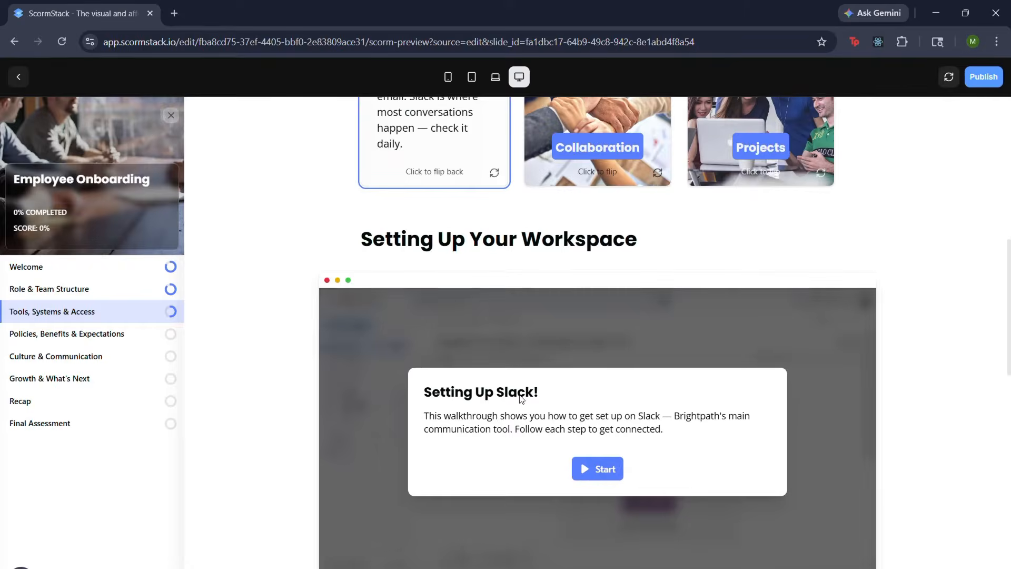
scroll(524, 398, down, 3)
click(602, 341)
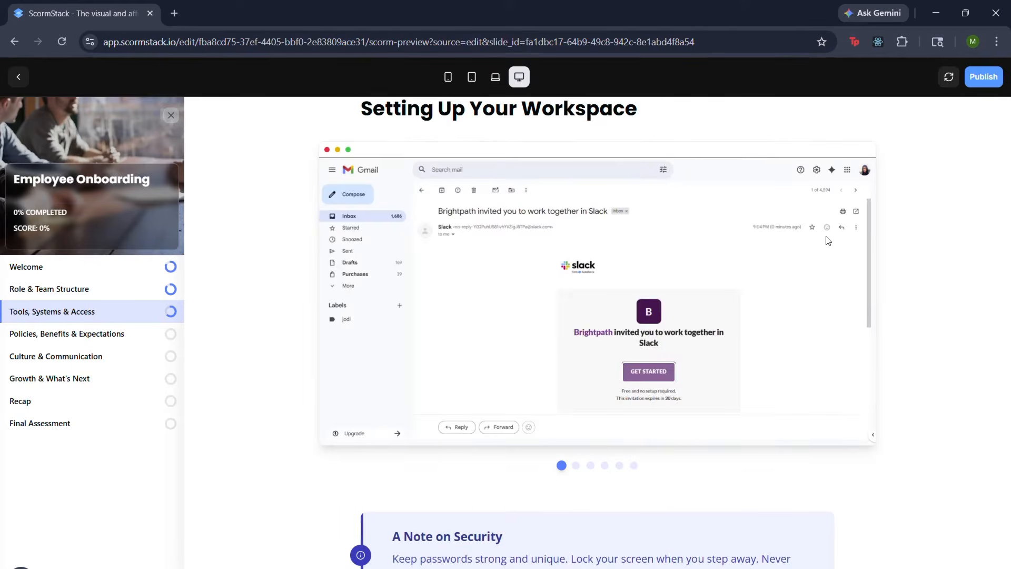
click(626, 375)
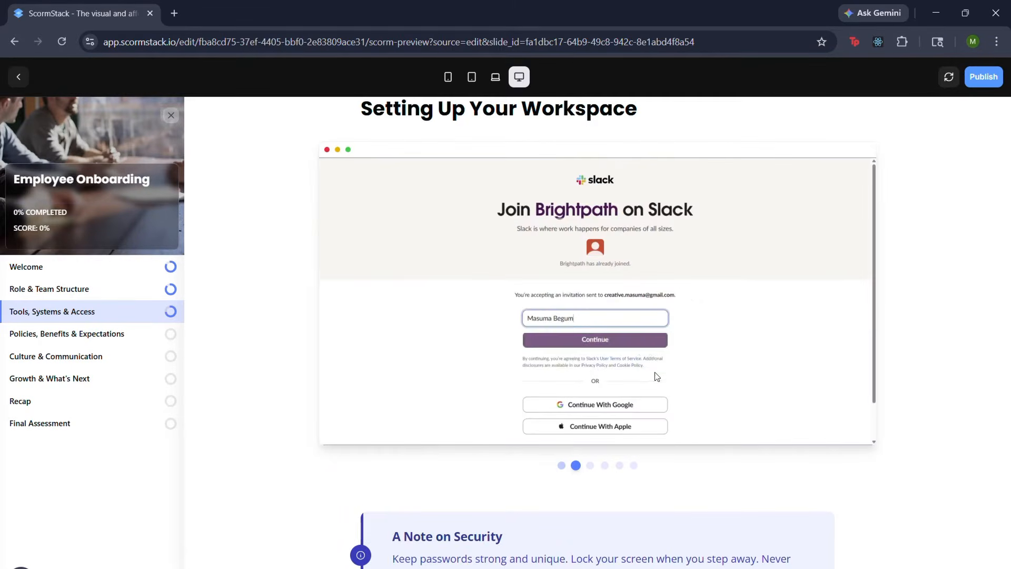
click(607, 343)
In the Sort Your Tools activity, place Slack in Communication, Outlook in Collaboration and Google Drive in Projects
scroll(616, 384, down, 3)
scroll(619, 392, down, 6)
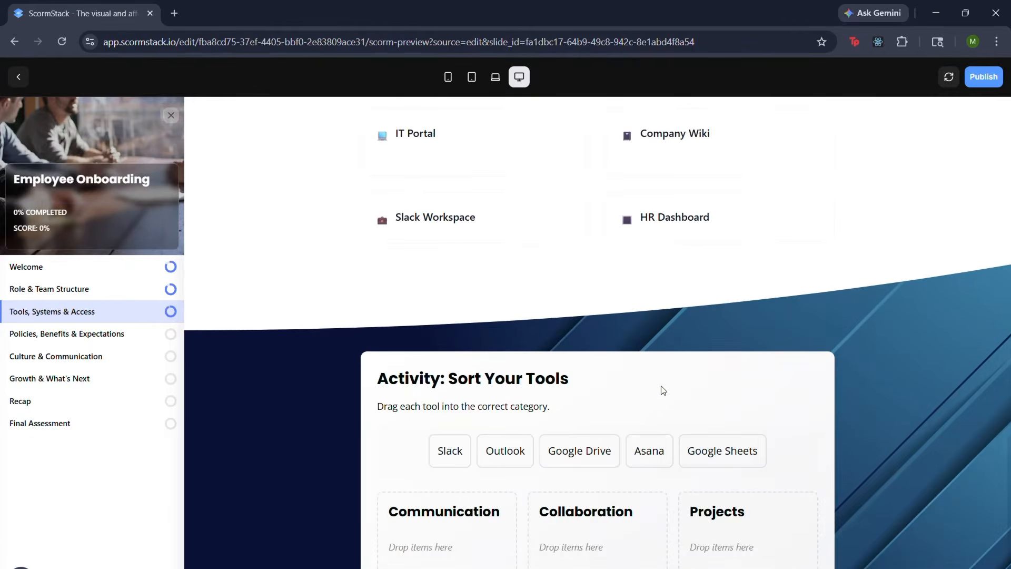
scroll(661, 390, down, 2)
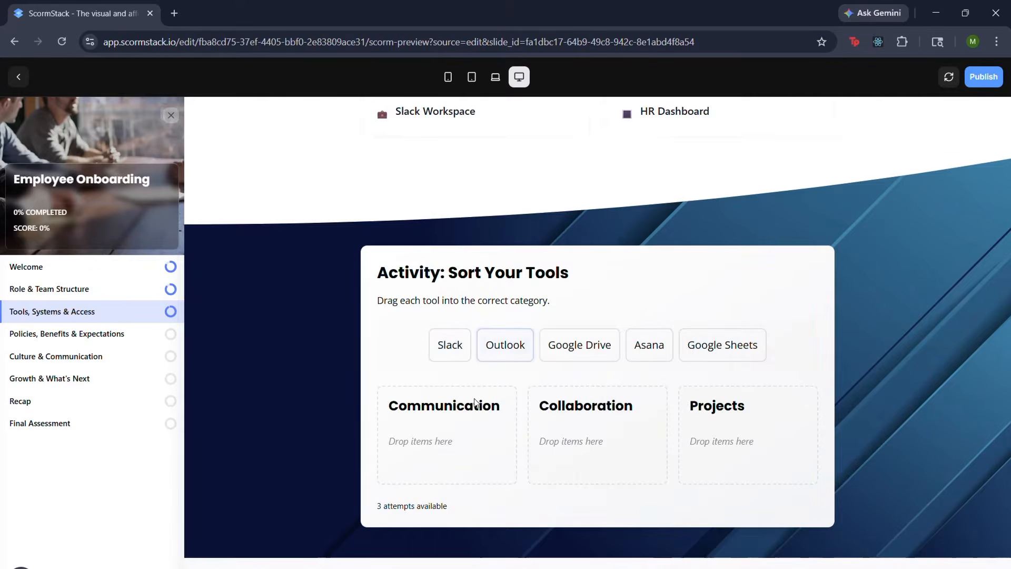
drag(449, 345, 421, 437)
drag(496, 359, 558, 421)
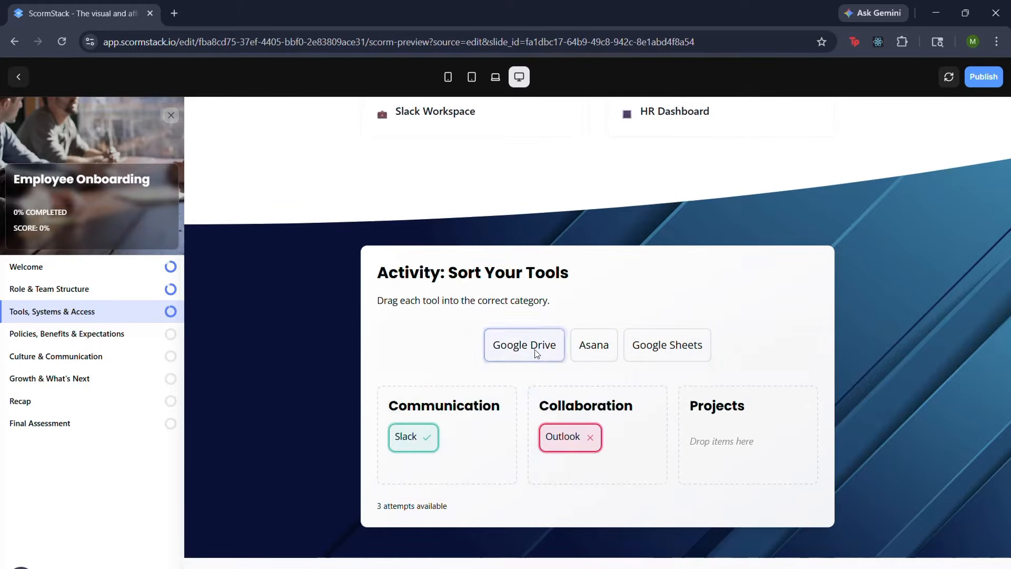
drag(535, 345, 705, 426)
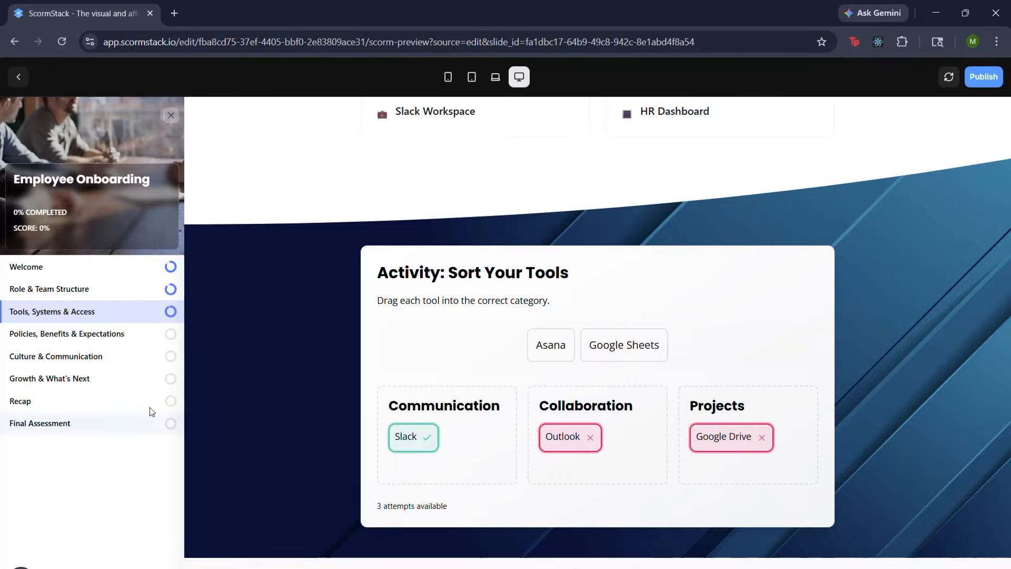
Open the Policies, Benefits & Expectations lesson and view the Time Off, Learning and Extras benefits
click(117, 341)
scroll(463, 389, down, 4)
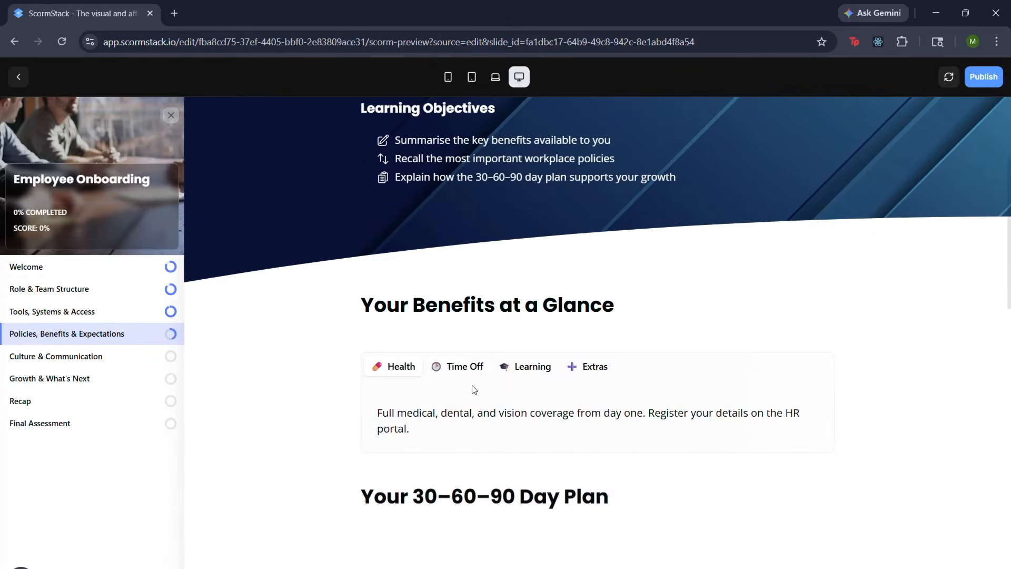
click(457, 369)
scroll(474, 363, down, 1)
click(542, 302)
click(598, 301)
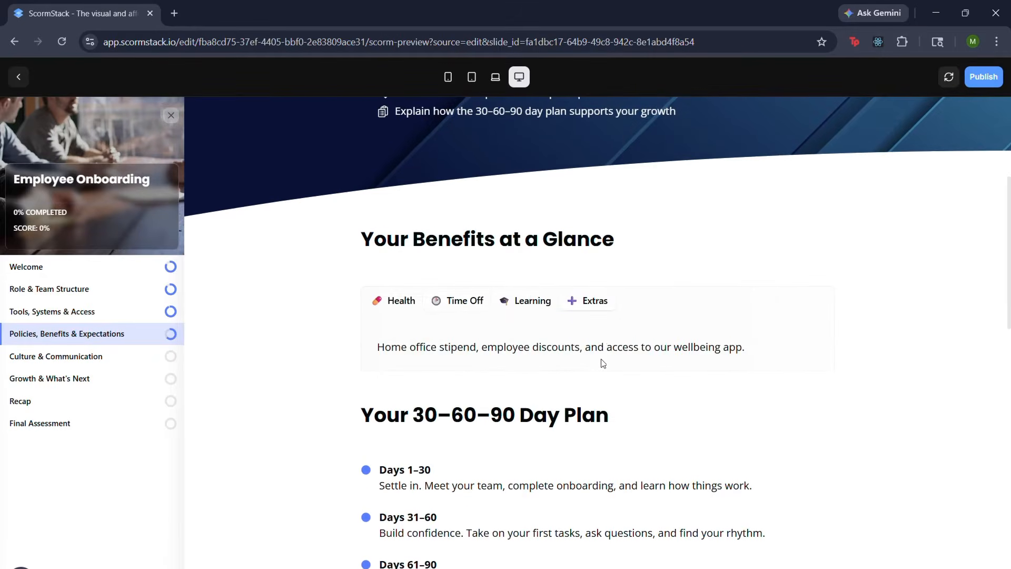
In the Fill in the Gaps activity, choose 25 days of annual leave and pick an answer for the harassment contact gap
scroll(600, 366, down, 10)
scroll(602, 367, down, 2)
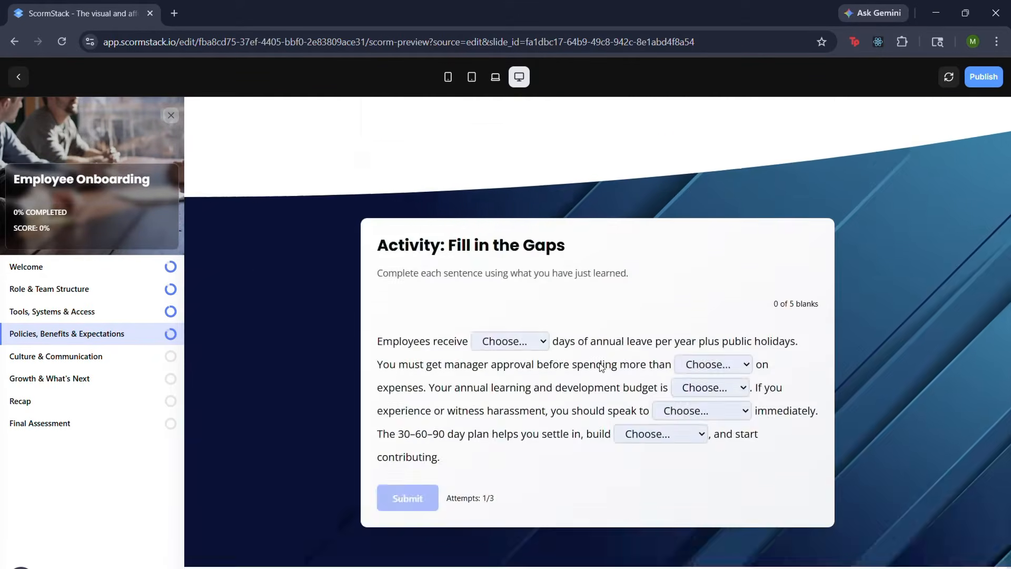
click(508, 341)
click(499, 377)
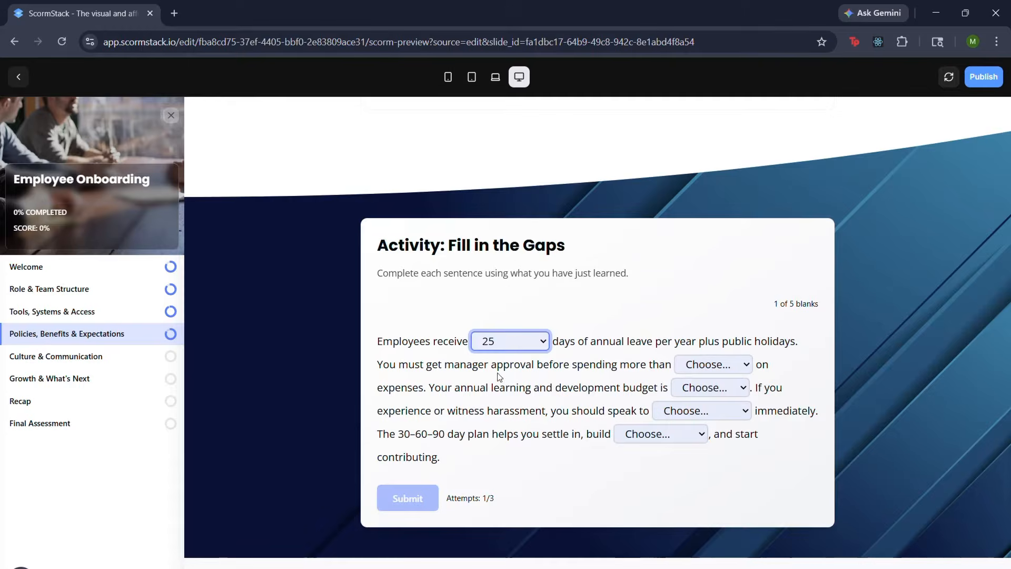
click(667, 411)
click(681, 451)
click(662, 438)
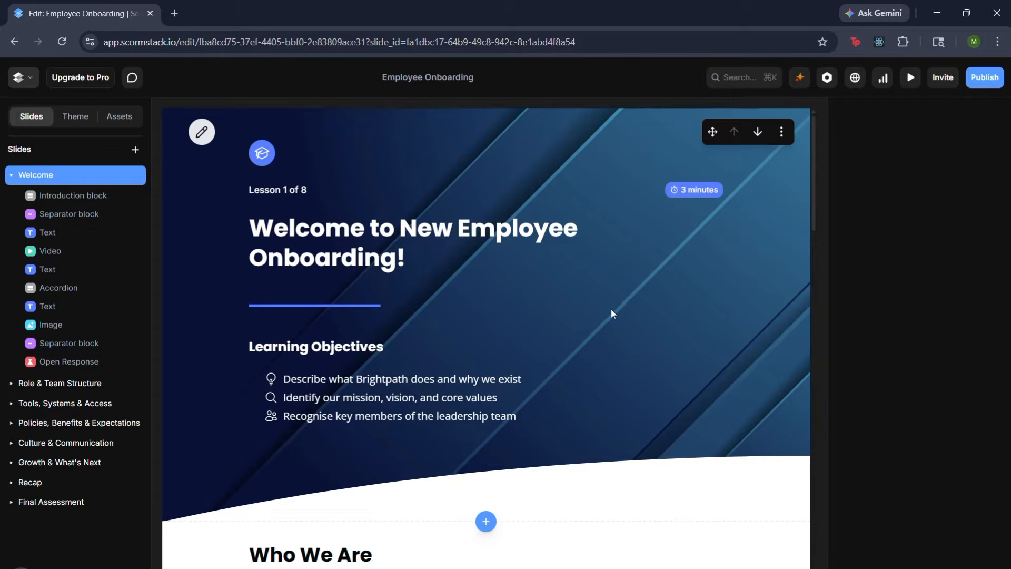
Select the introduction block of the Welcome lesson in the editor and look over the lesson's content
click(583, 263)
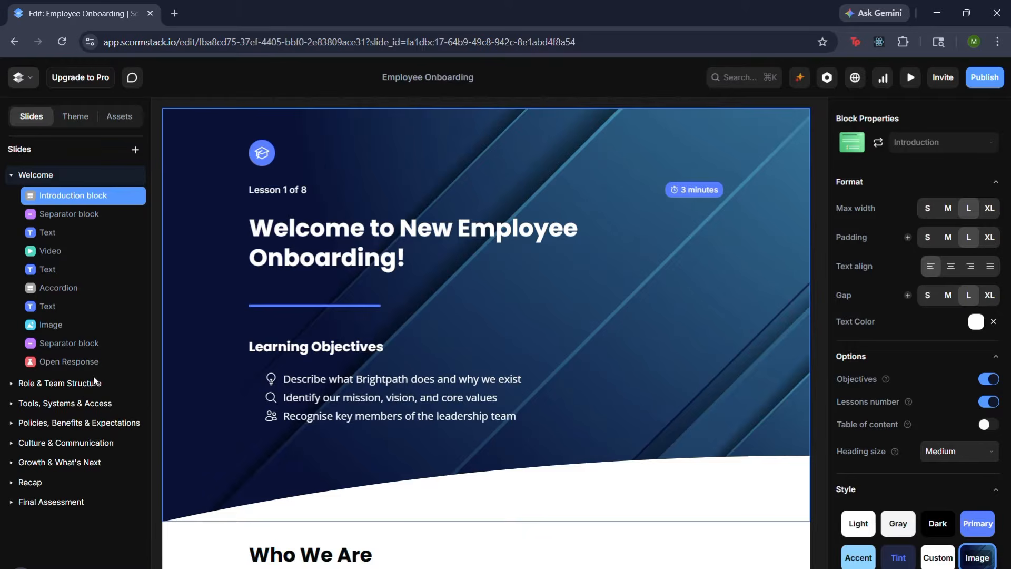
scroll(482, 274, down, 20)
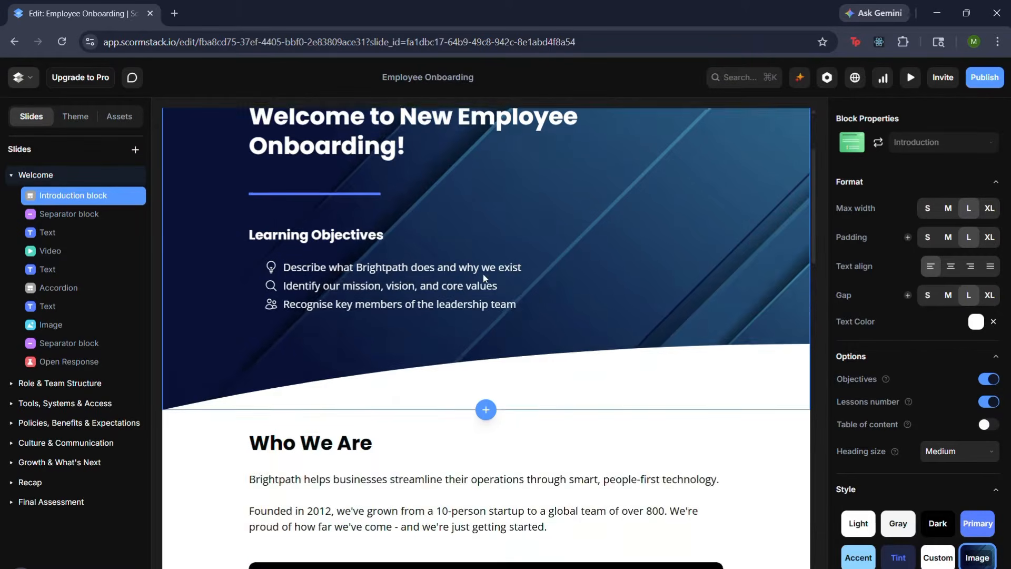
scroll(513, 478, up, 20)
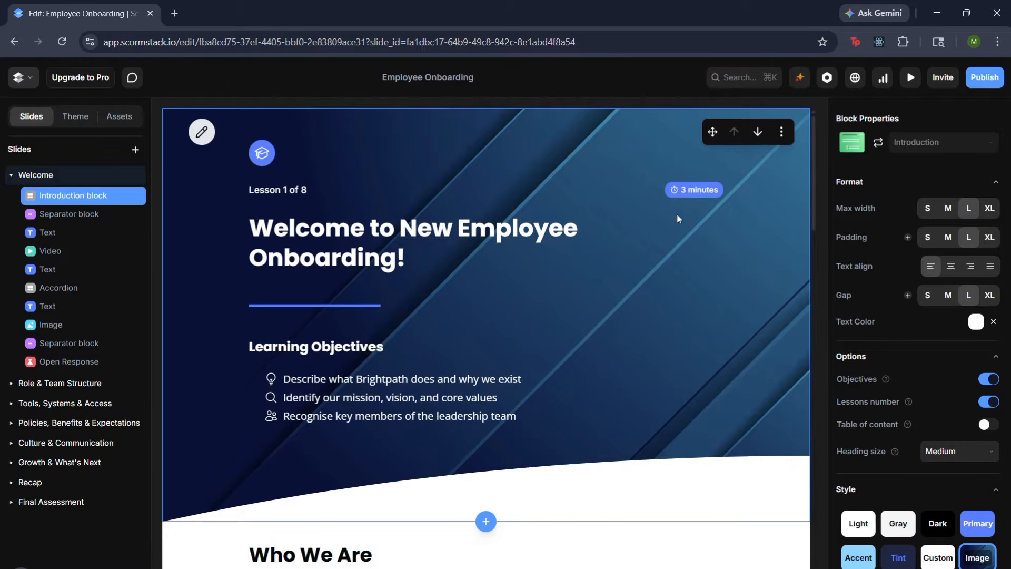
Open the introduction block's content for editing, review its three learning objectives, and close it
click(370, 358)
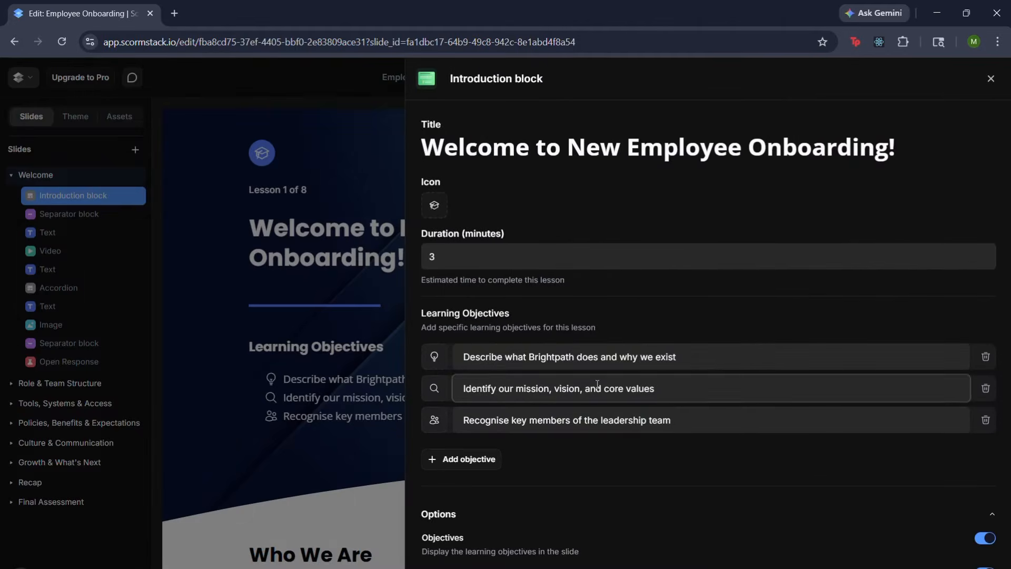
click(499, 358)
drag(464, 358, 700, 361)
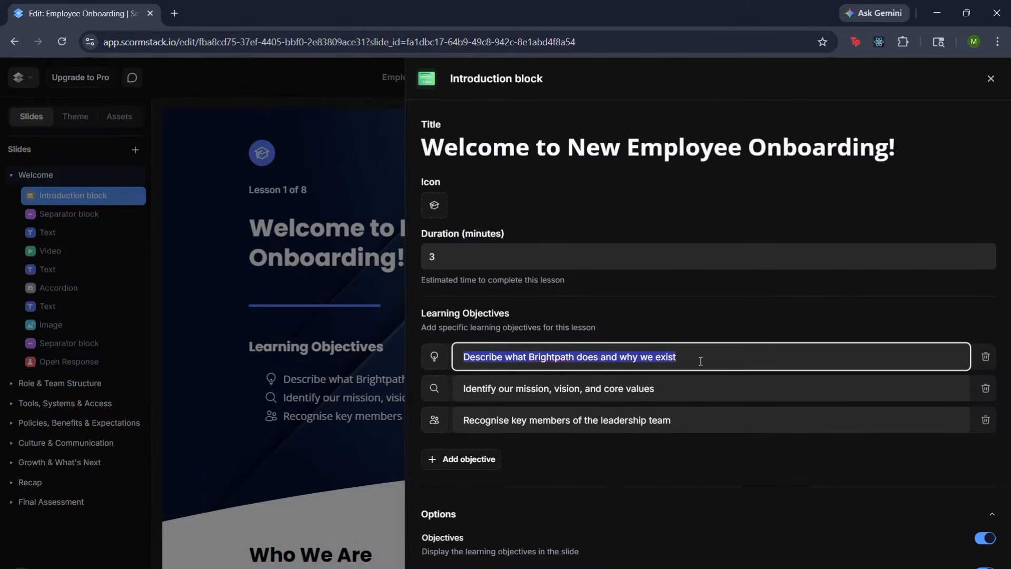
click(702, 360)
click(696, 389)
click(700, 419)
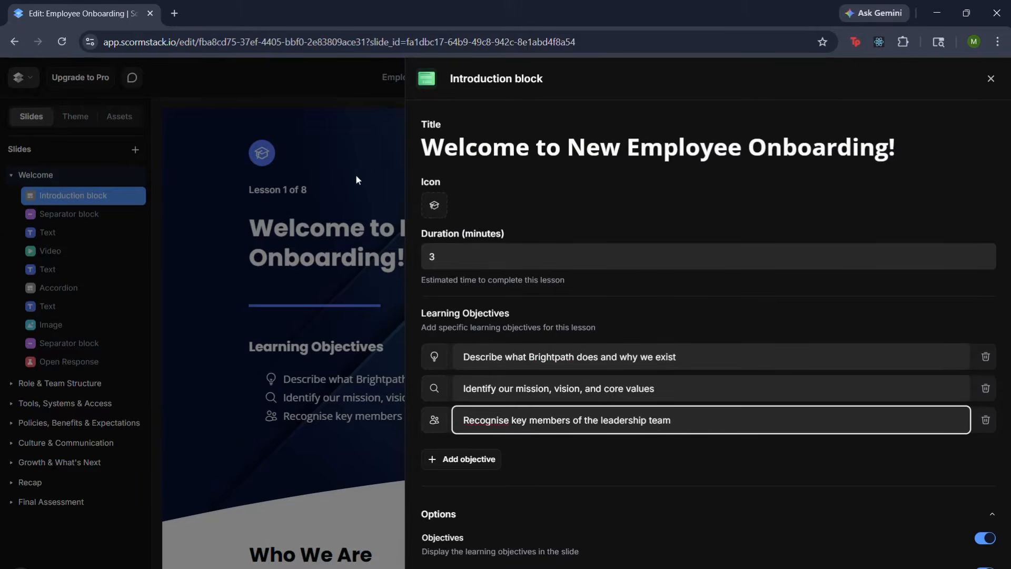
click(377, 181)
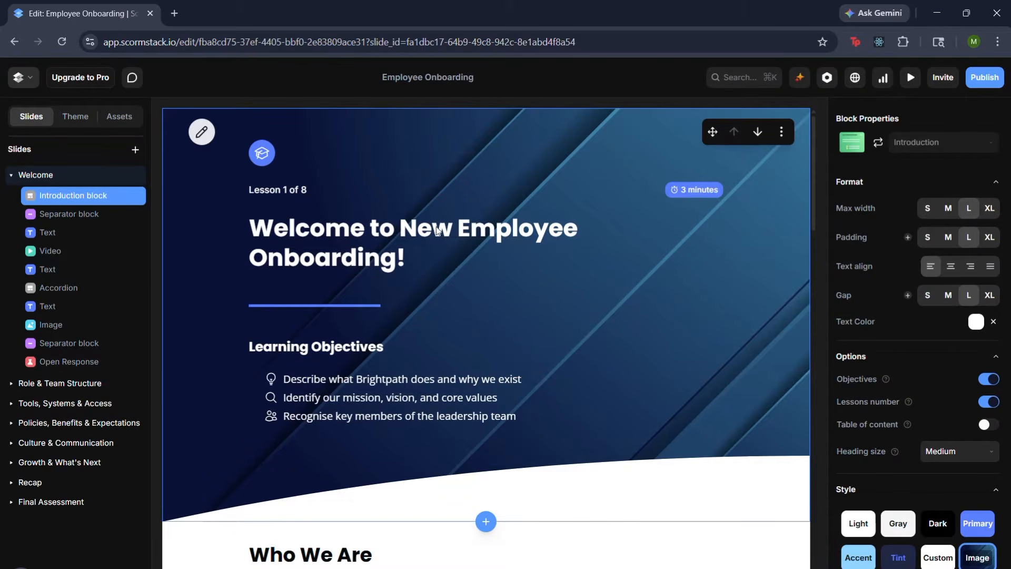
Open the lesson duration field of the introduction block, inspect it, and close the block's content editor
click(682, 190)
click(625, 251)
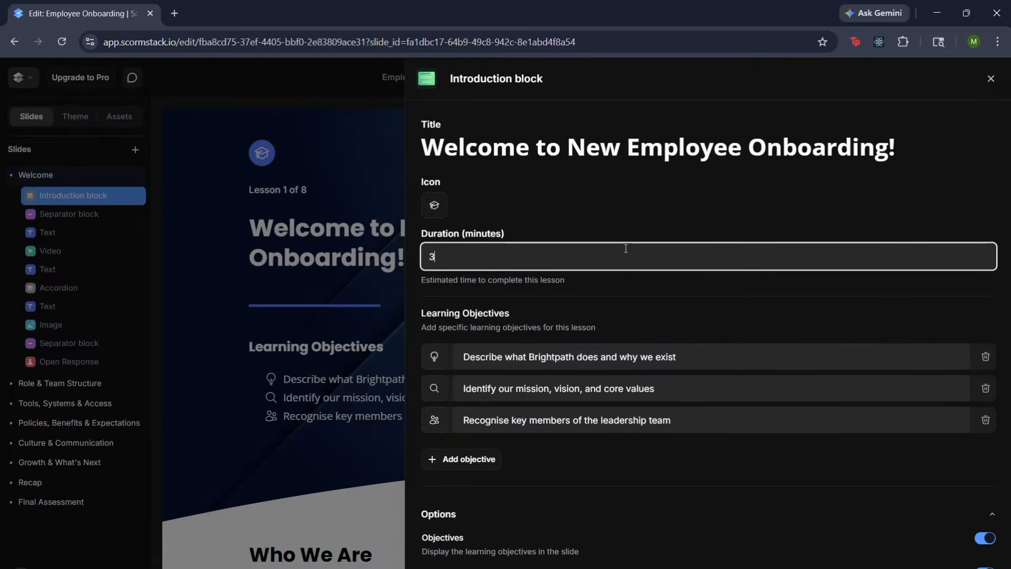
click(366, 166)
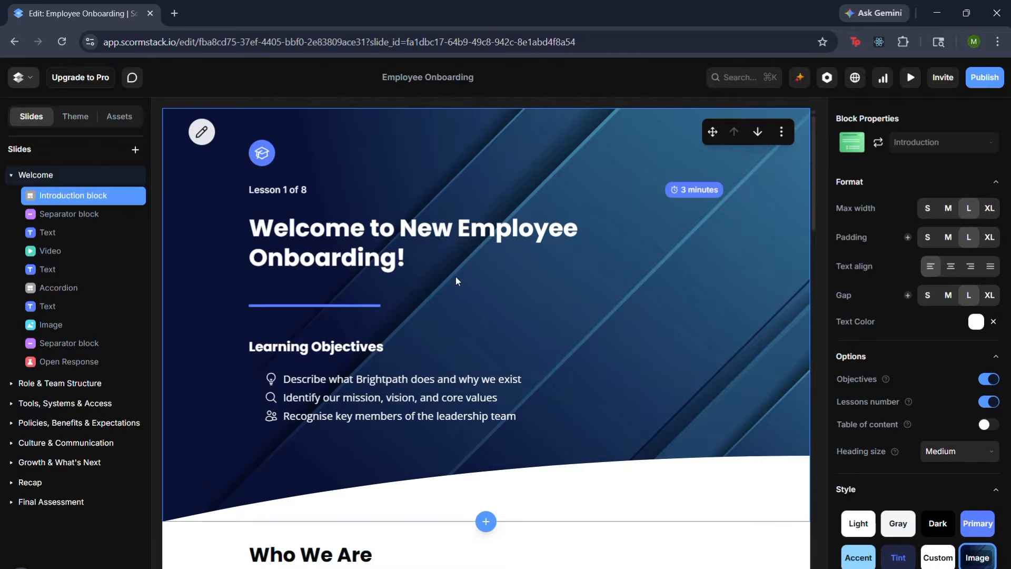
Select the separator block below the Welcome introduction and set its shape to Wave 3
scroll(557, 318, down, 2)
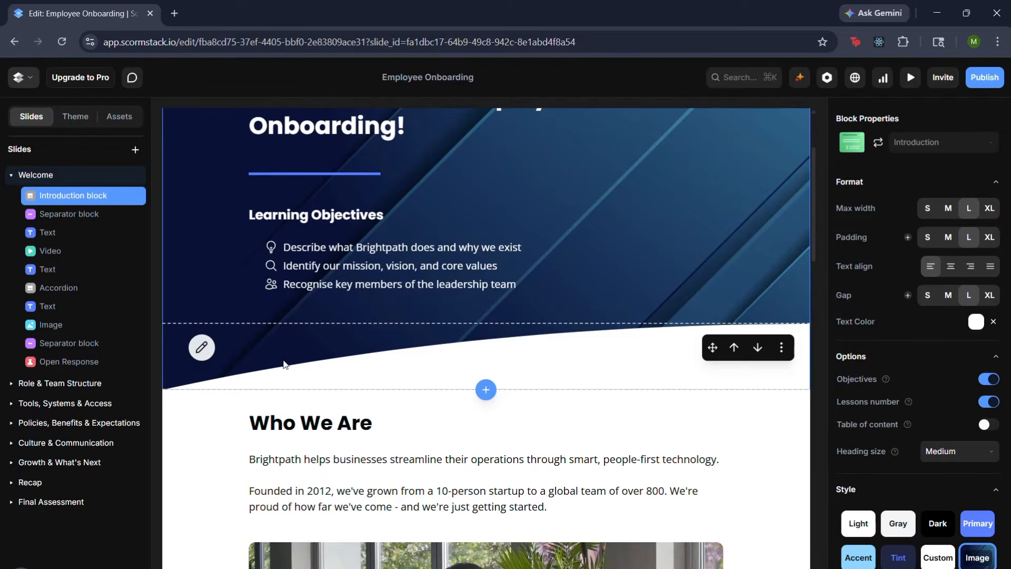
scroll(884, 422, down, 1)
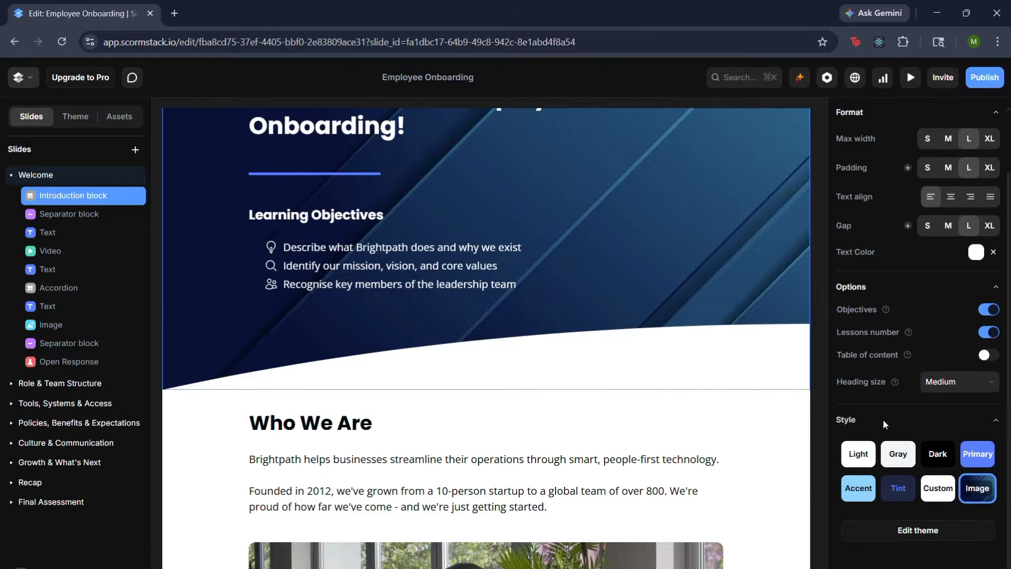
click(591, 368)
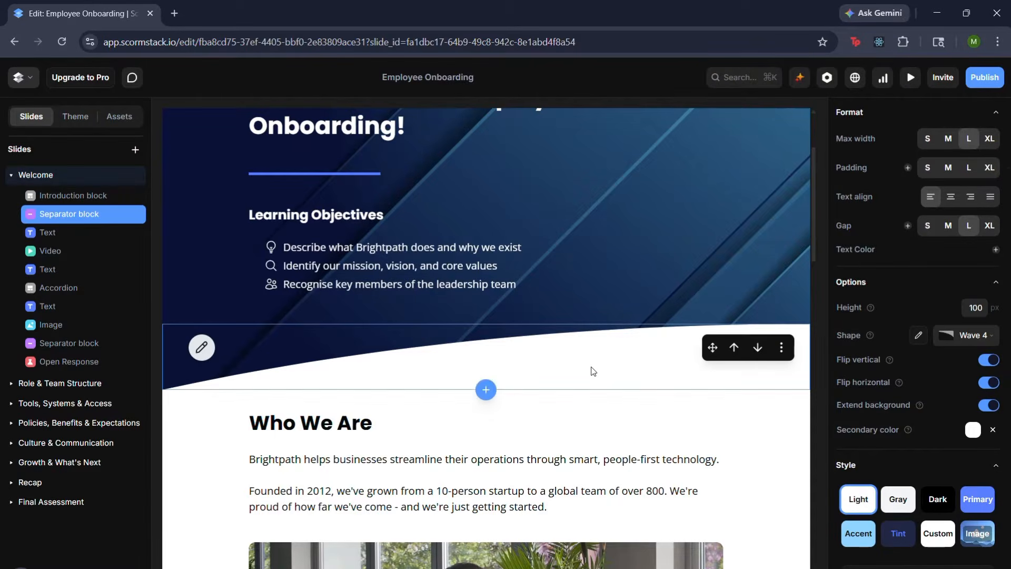
click(974, 340)
click(972, 395)
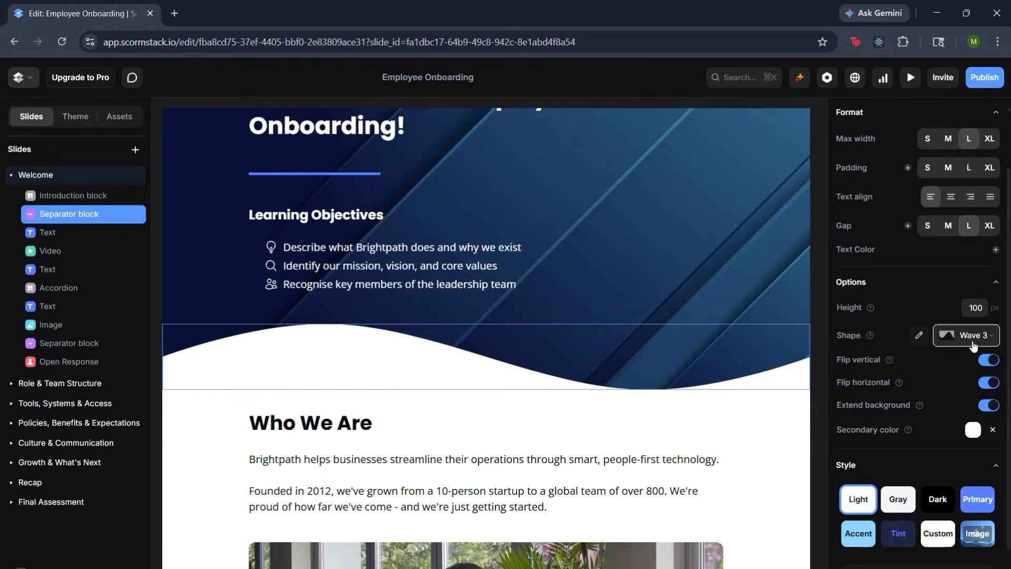
Set the separator block's shape back to Wave 4 and check it beneath the introduction
click(968, 335)
click(974, 413)
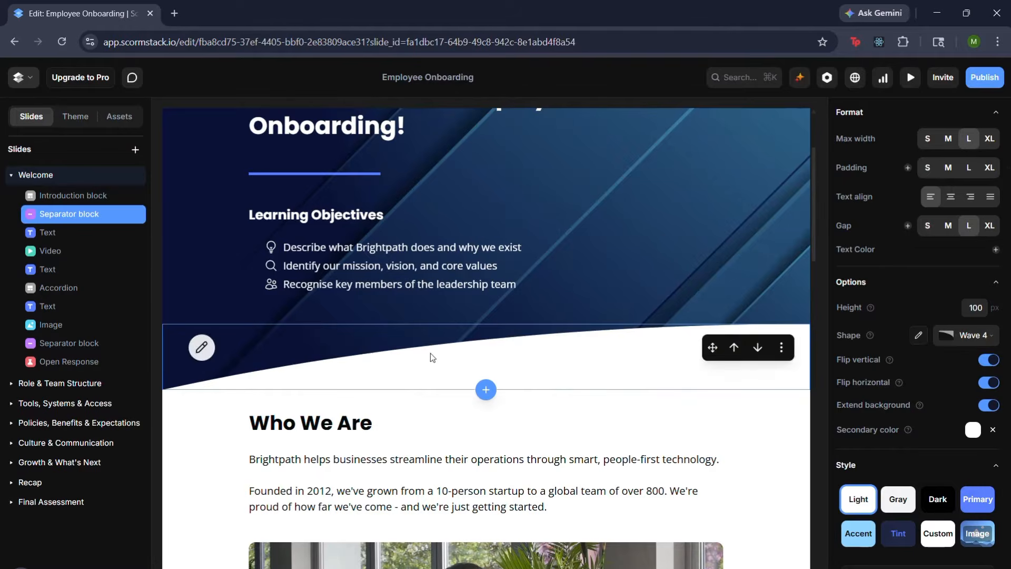
scroll(601, 183, up, 3)
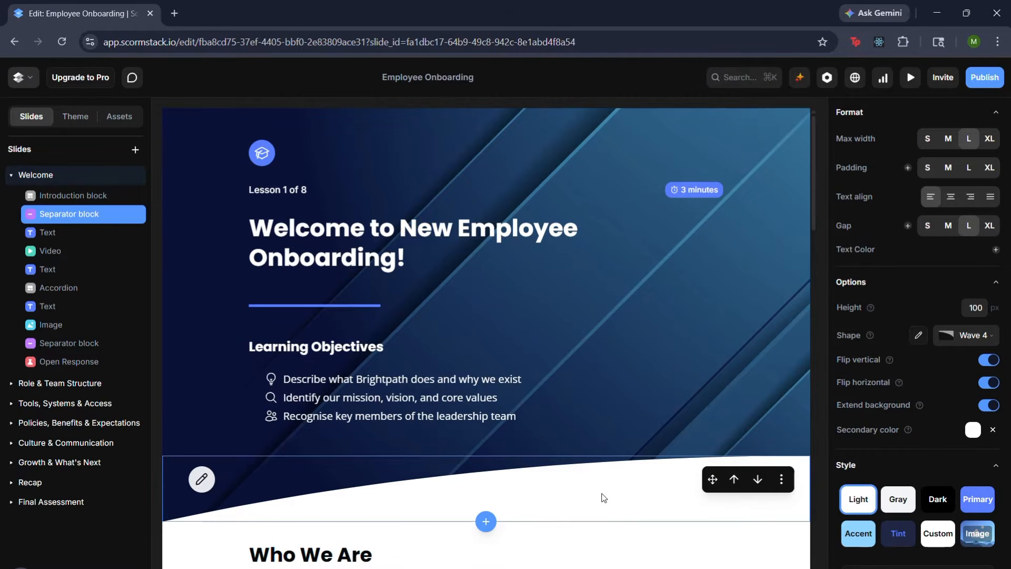
scroll(600, 497, down, 1)
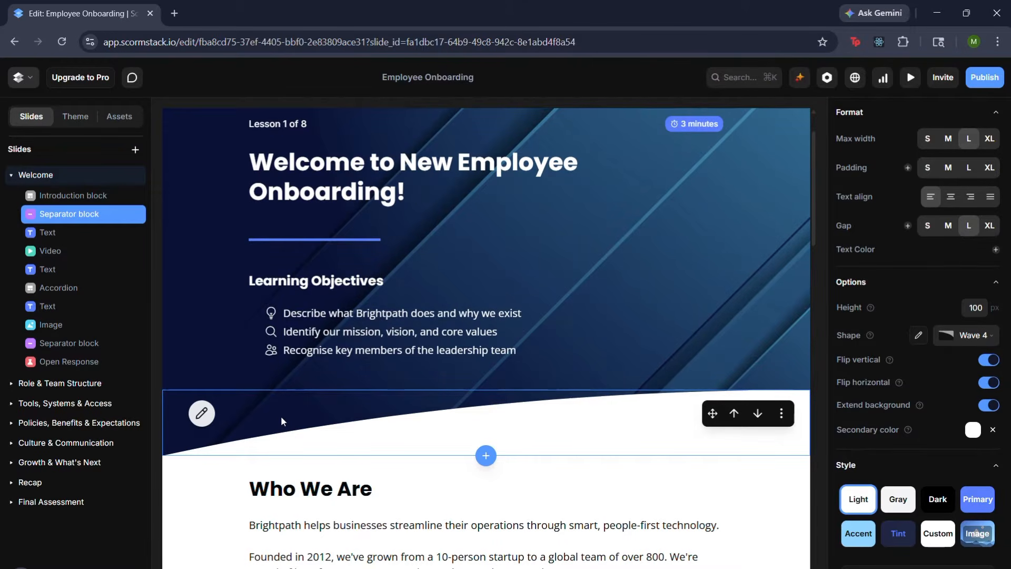
Select the Welcome lesson's introduction block and expand the Role & Team Structure lesson in the slide outline
click(579, 188)
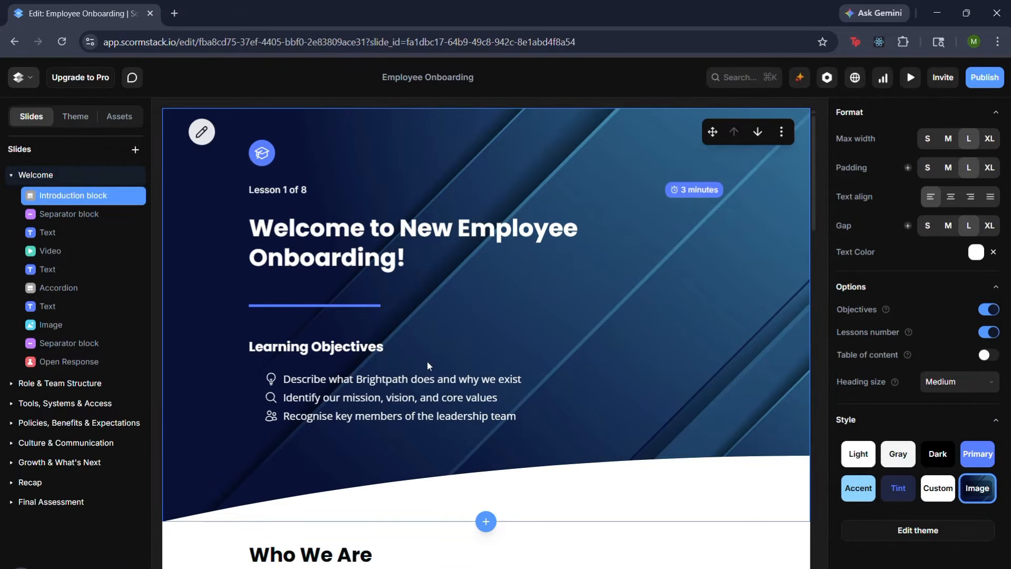
click(30, 385)
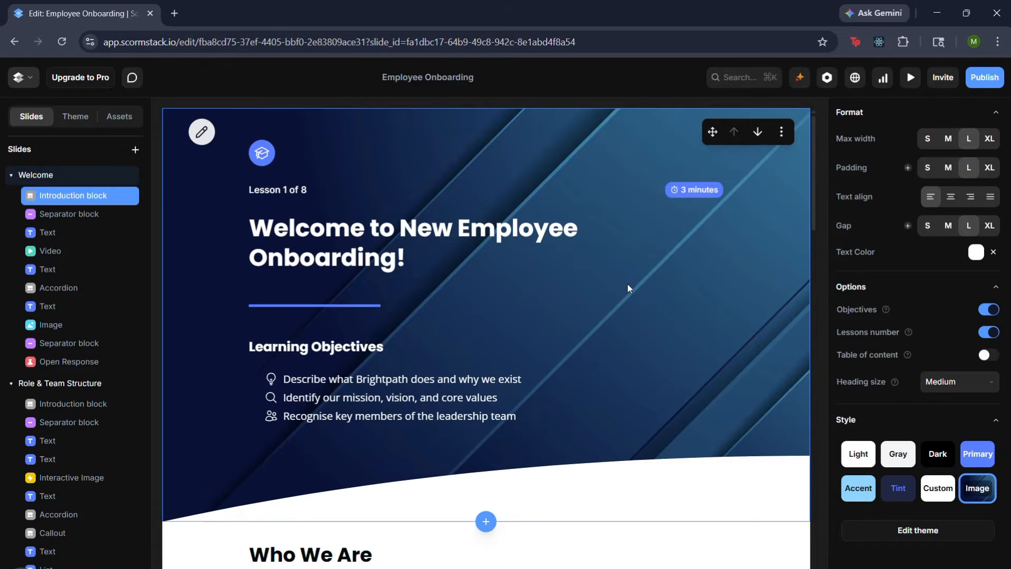
scroll(627, 284, down, 3)
scroll(638, 328, up, 3)
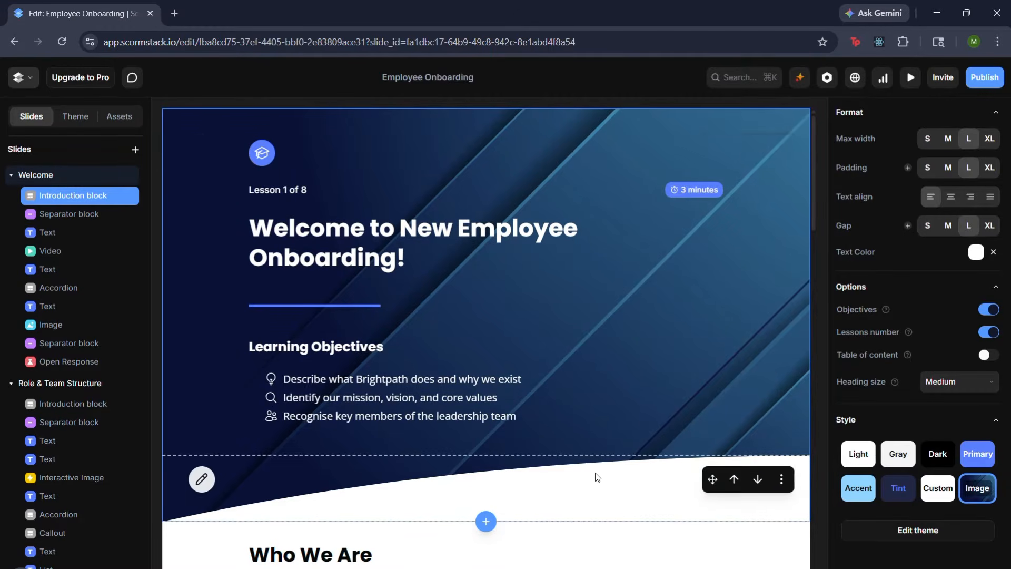
Play the video below the Who We Are text for a few seconds and pause it
scroll(596, 471, down, 5)
scroll(595, 466, down, 1)
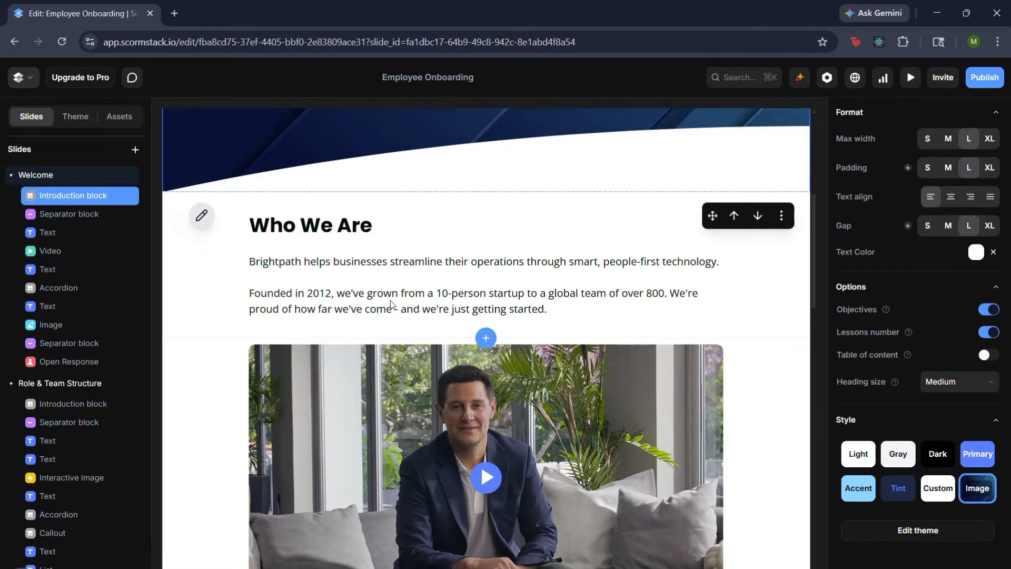
scroll(420, 279, down, 3)
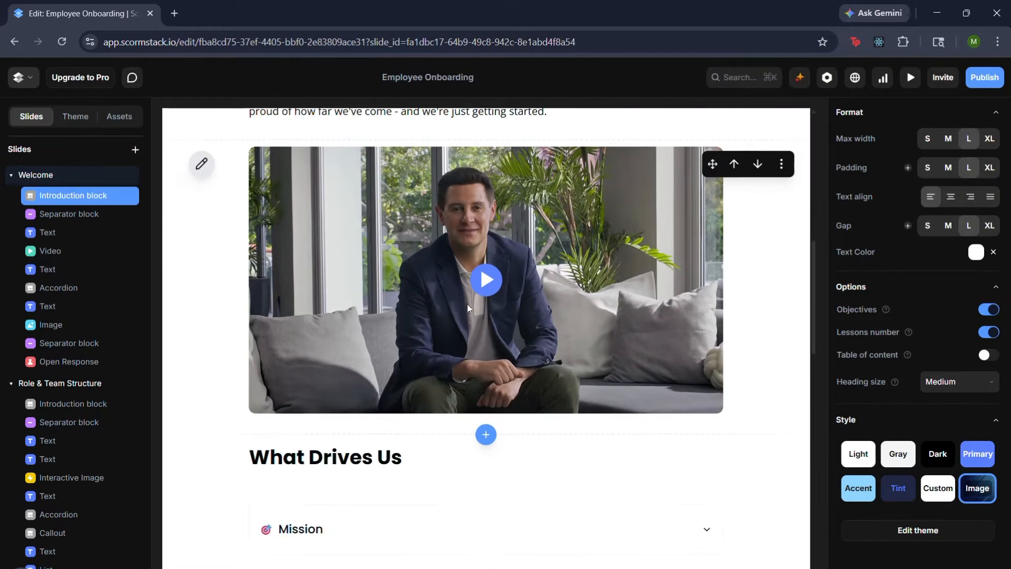
scroll(463, 297, up, 1)
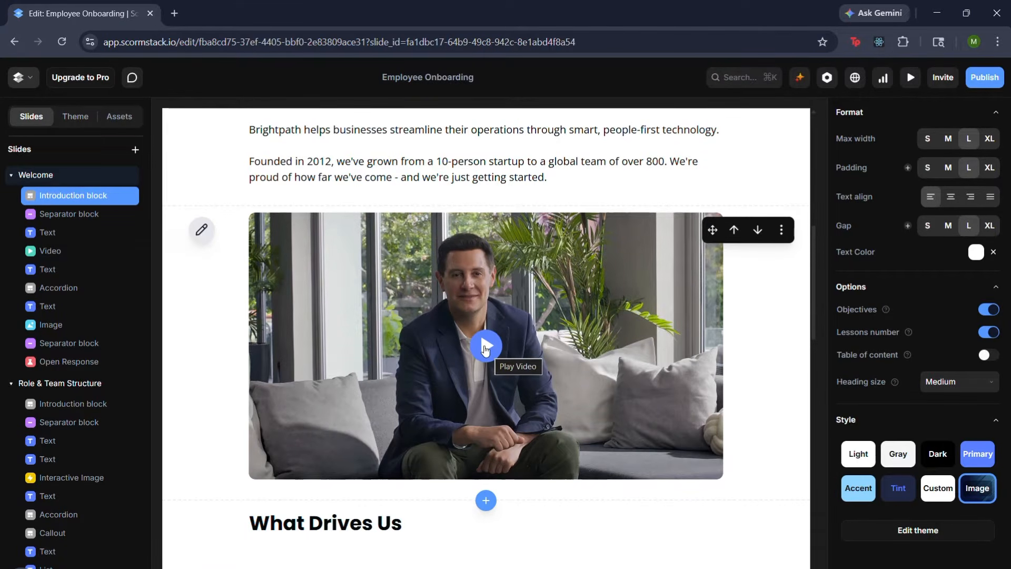
click(485, 347)
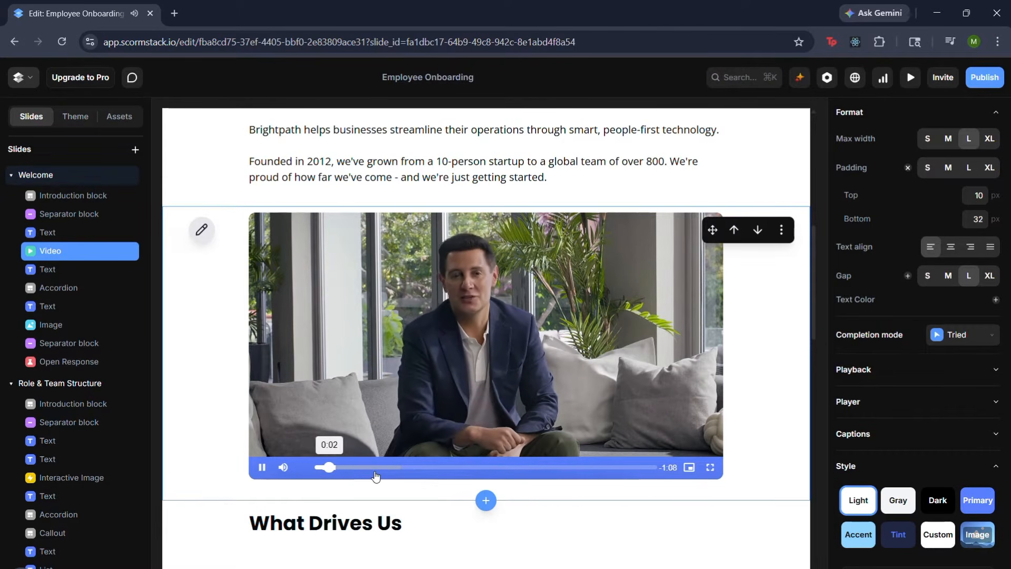
click(362, 345)
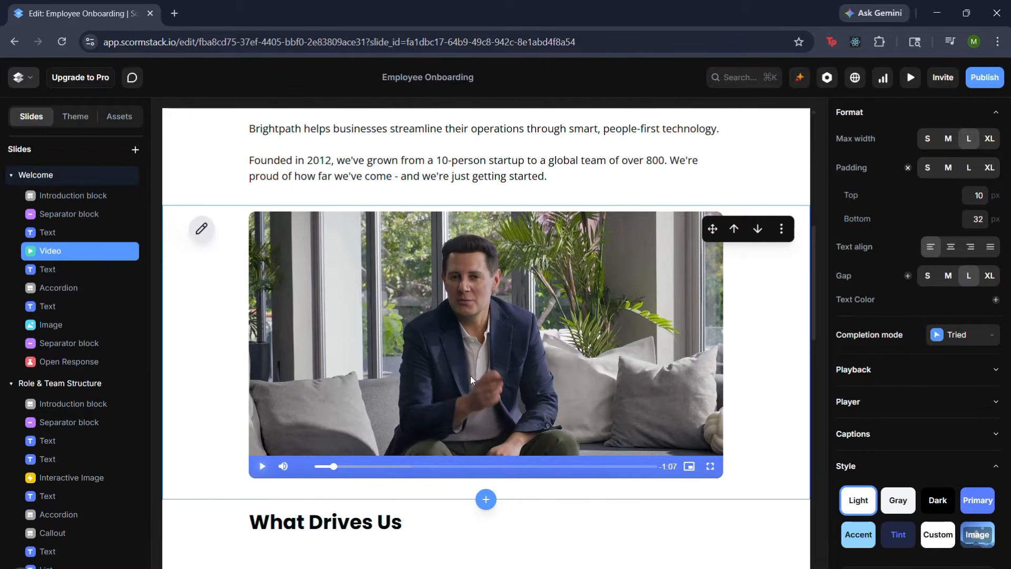
Expand the Mission item under What Drives Us, then open the accordion's content for editing and view its Vision item
scroll(469, 375, down, 5)
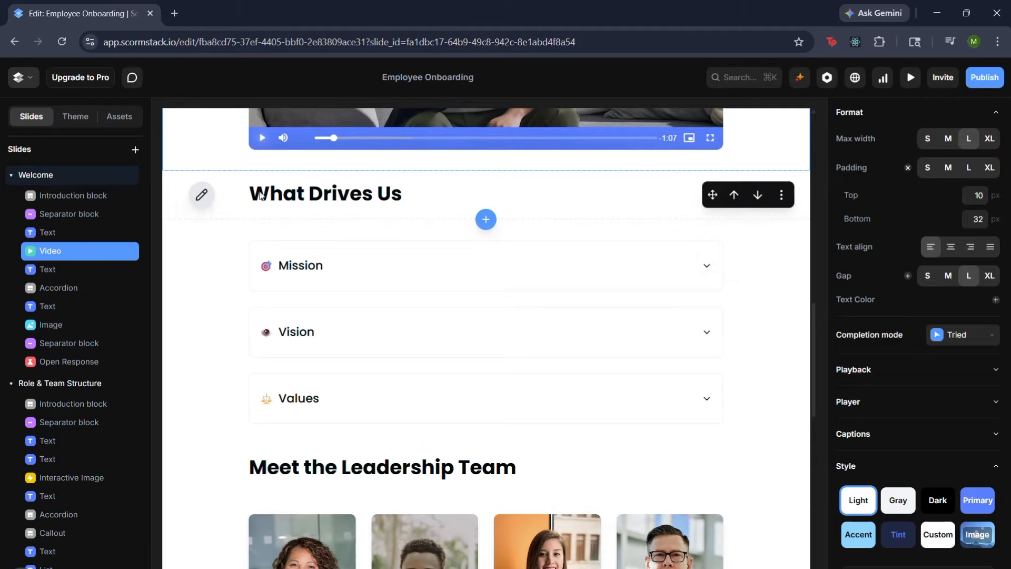
click(706, 271)
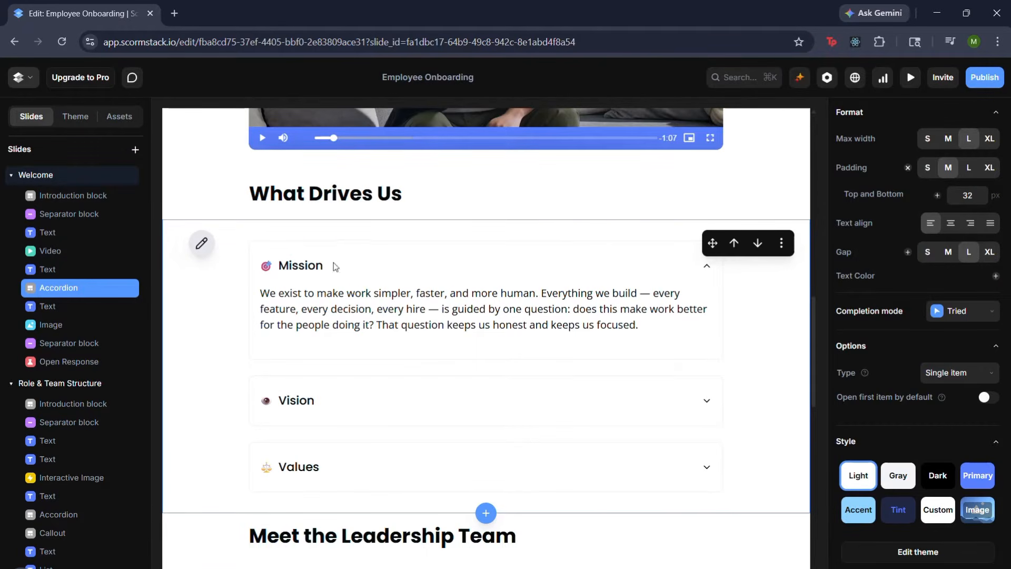
click(202, 243)
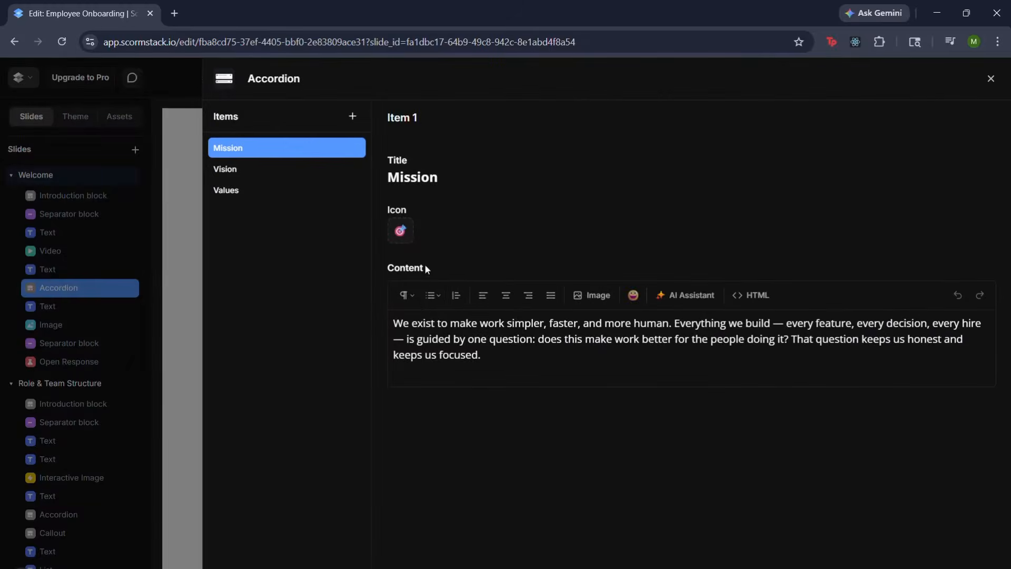
mouse_move(402, 234)
click(277, 173)
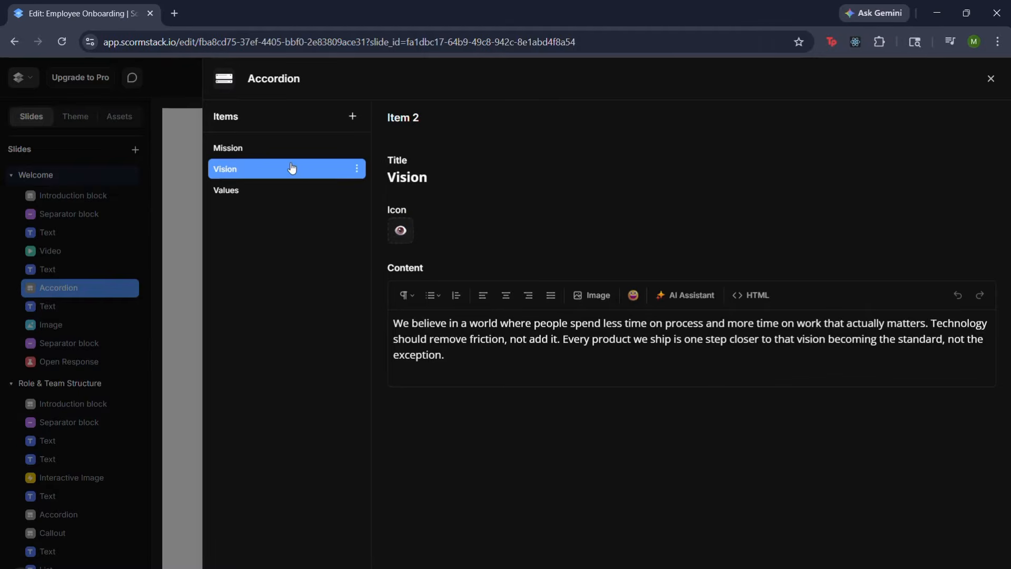
Browse the emoji, icon and file choices for the Mission item's icon, and close the accordion's content editor
click(282, 152)
click(401, 232)
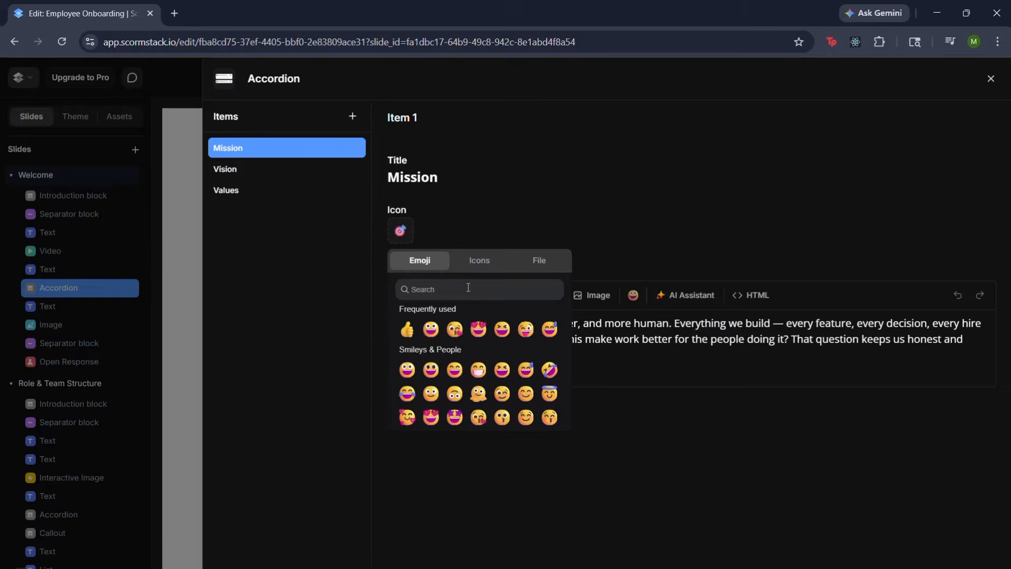
click(476, 262)
click(545, 266)
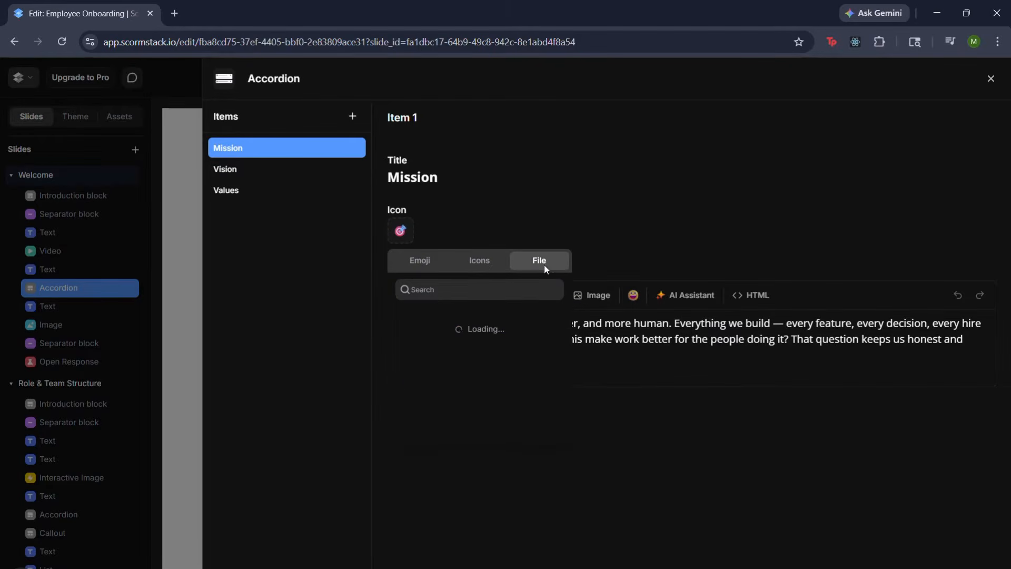
click(479, 261)
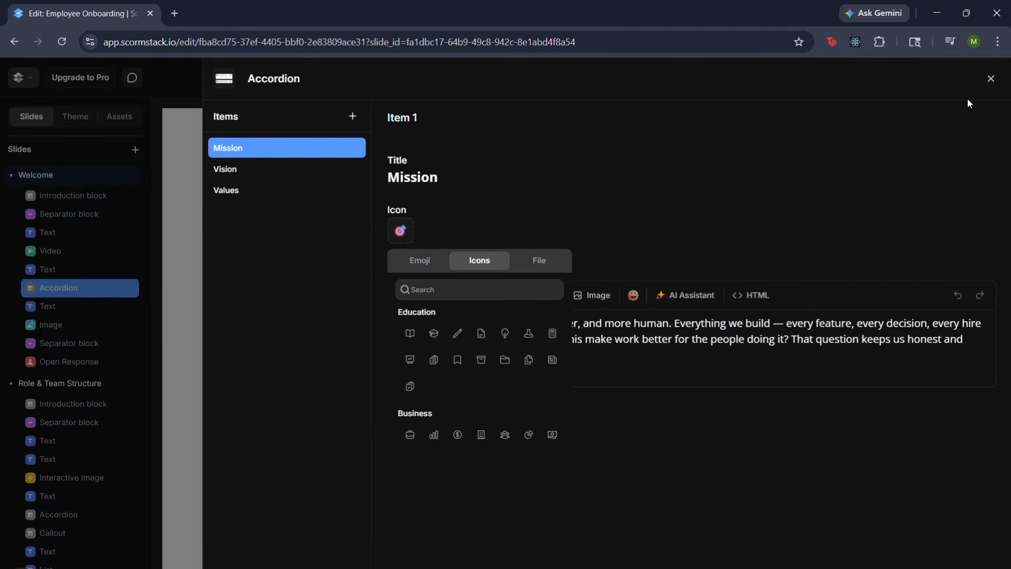
click(990, 78)
click(991, 78)
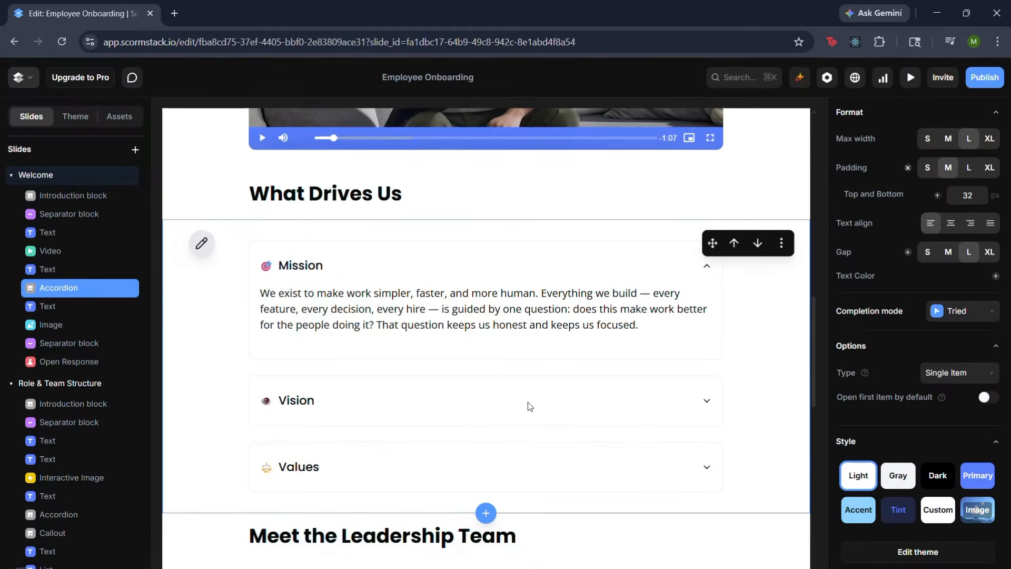
Open the leadership team image block's content, inspect the editing options for its first image, and close the editor
scroll(523, 415, down, 5)
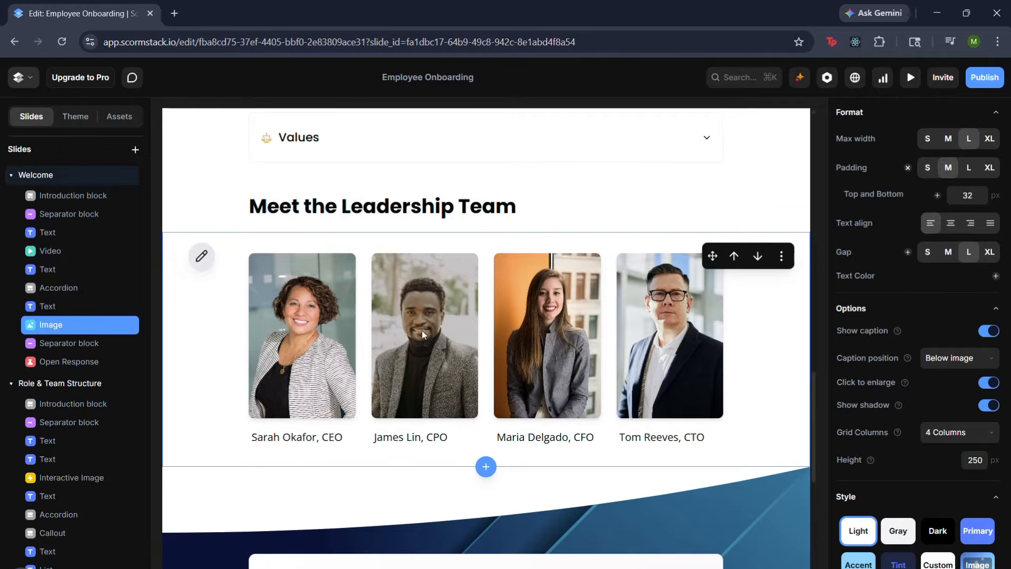
click(201, 256)
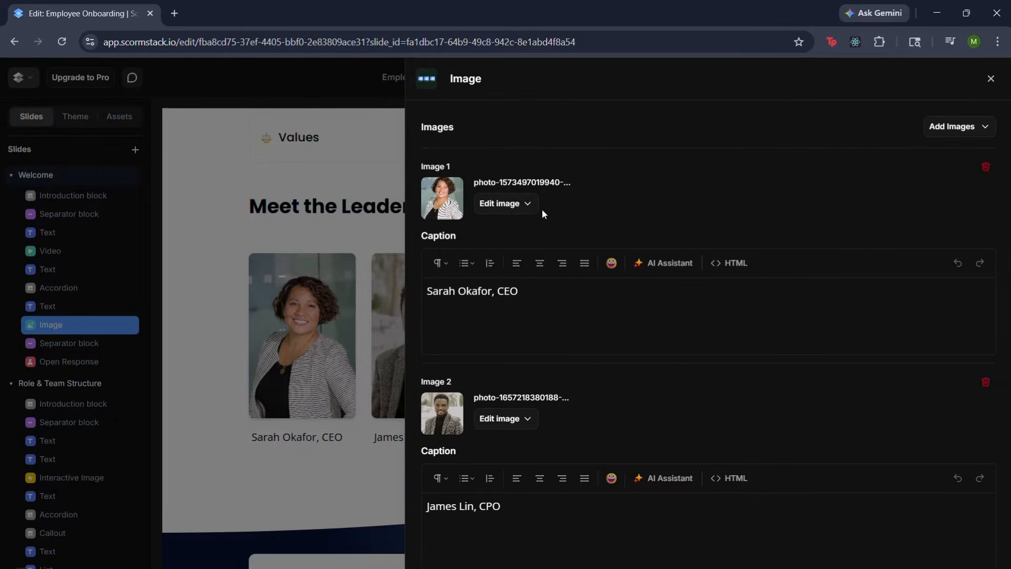
click(524, 210)
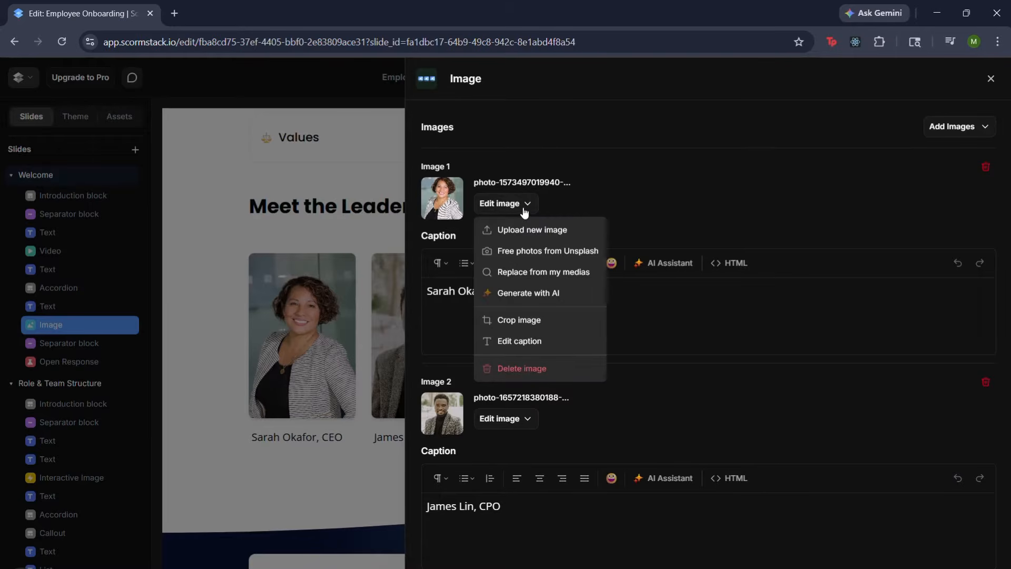
click(297, 322)
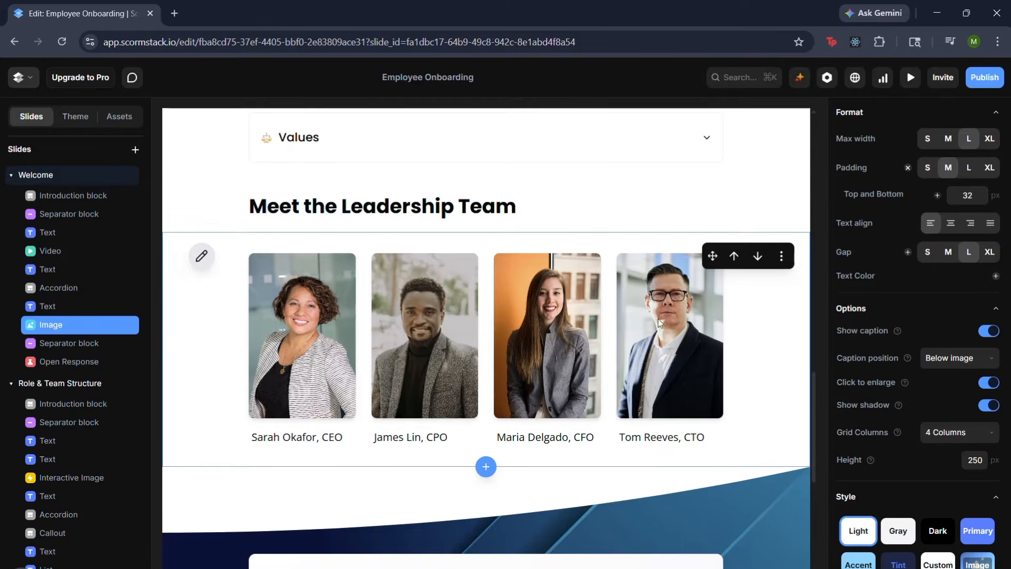
click(201, 256)
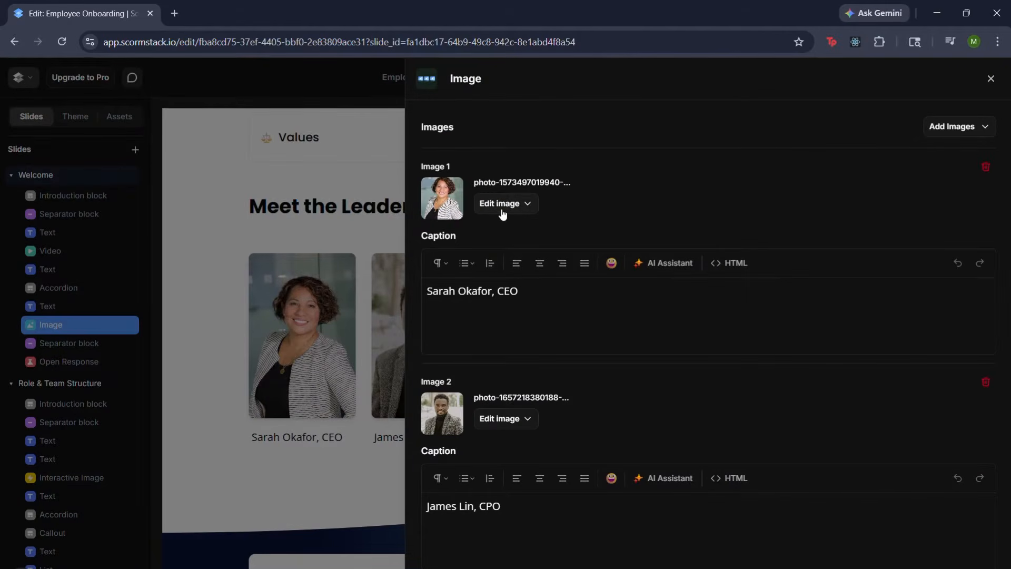
click(324, 310)
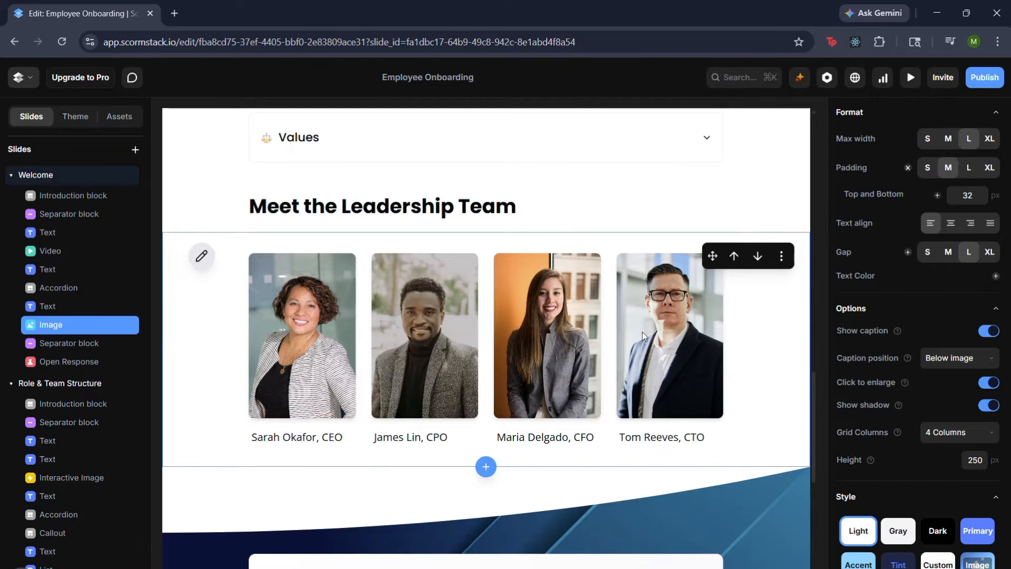
Examine the Activity: Your Thoughts open response block and the separator above it, placing the cursor in the response field
scroll(753, 369, down, 1)
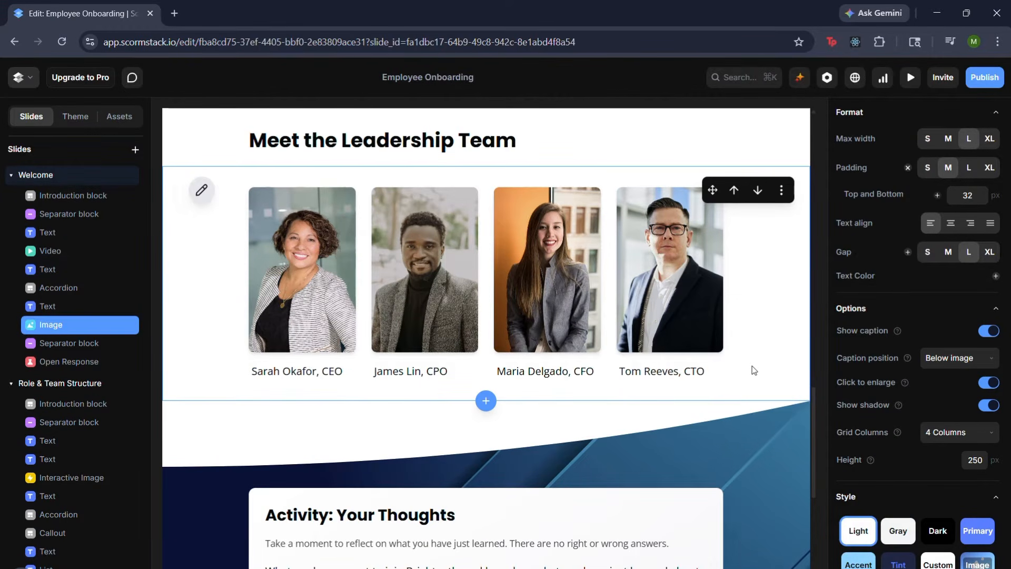
scroll(754, 370, down, 5)
scroll(668, 243, up, 2)
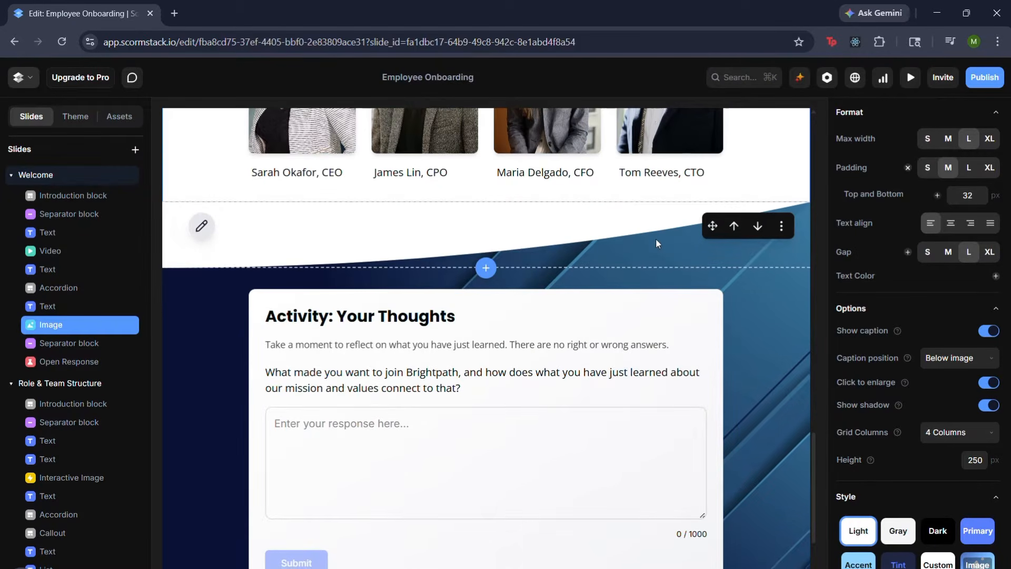
scroll(516, 262, down, 2)
scroll(516, 262, up, 1)
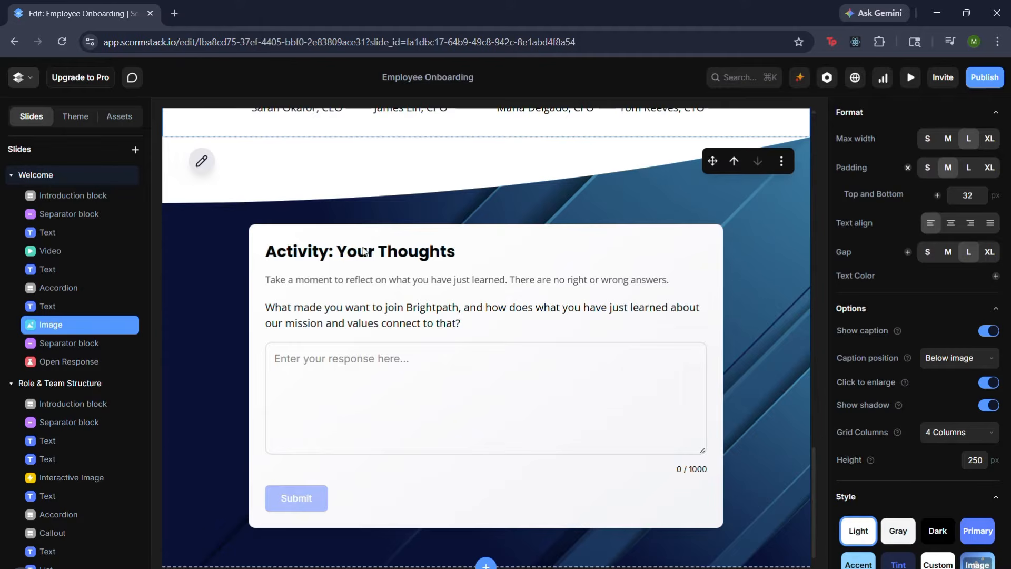
click(378, 408)
click(395, 381)
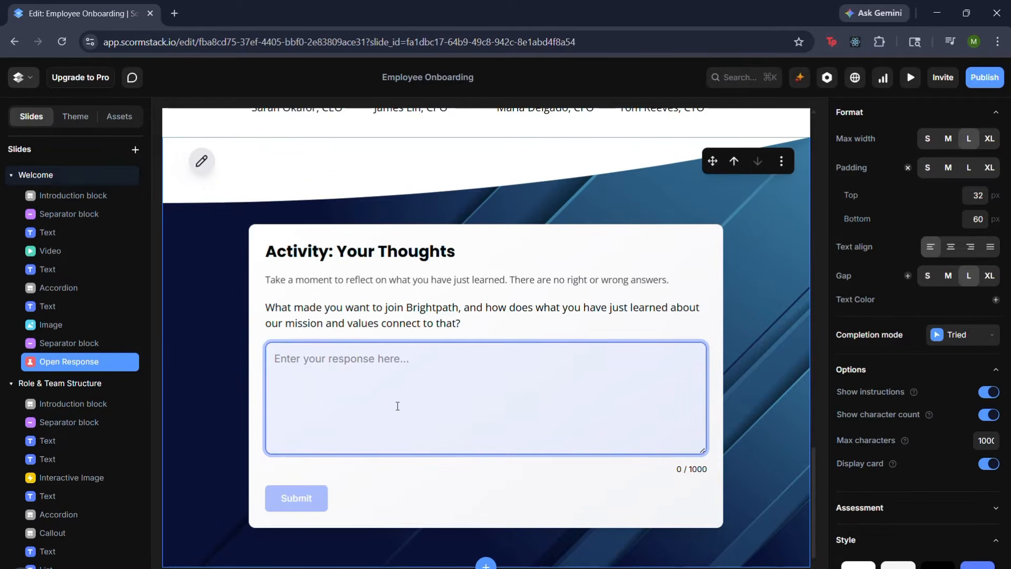
scroll(413, 456, up, 1)
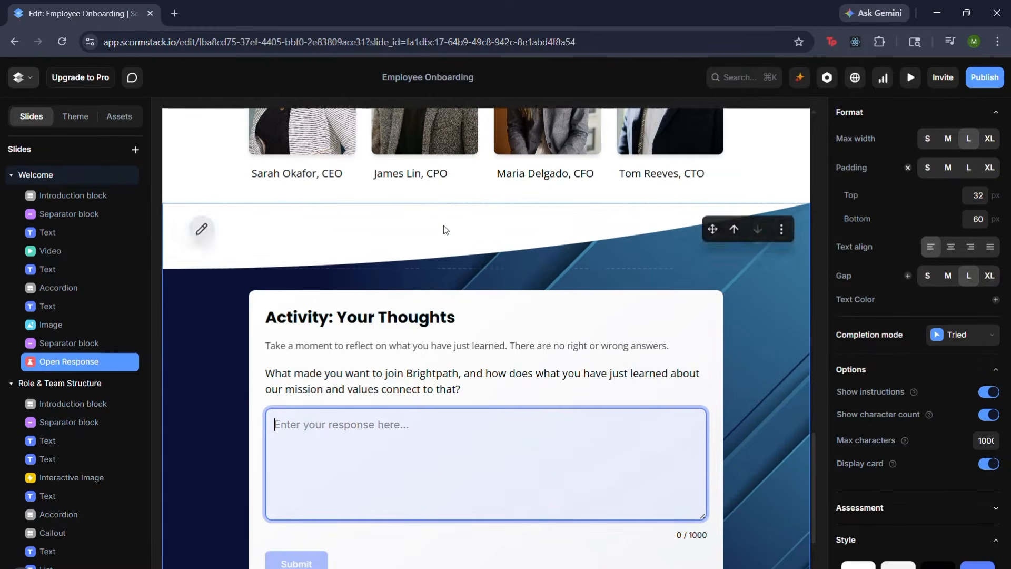
scroll(434, 369, down, 3)
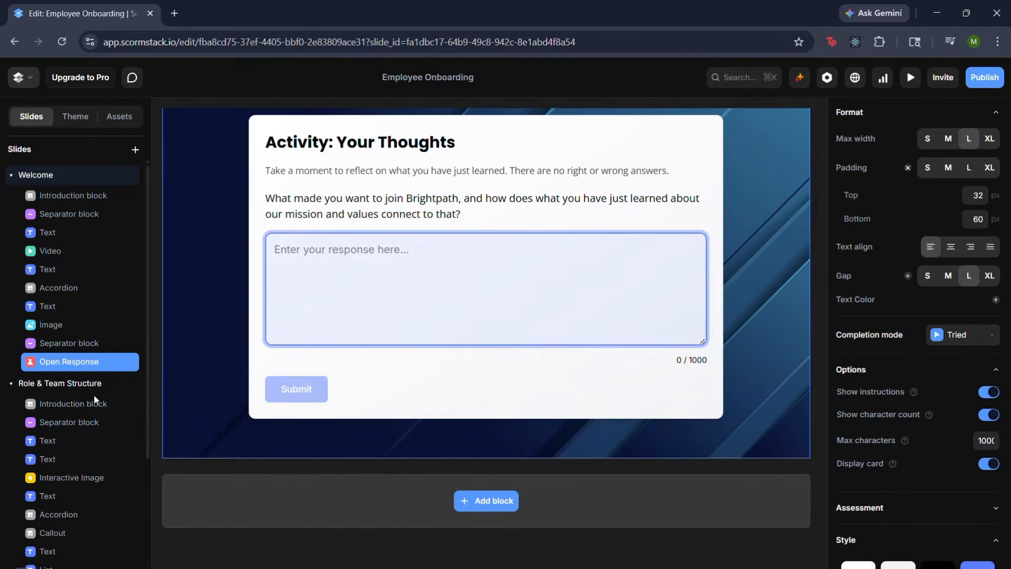
Open the Role & Team Structure lesson at its introduction block and review it down to the How We're Organised image
click(59, 407)
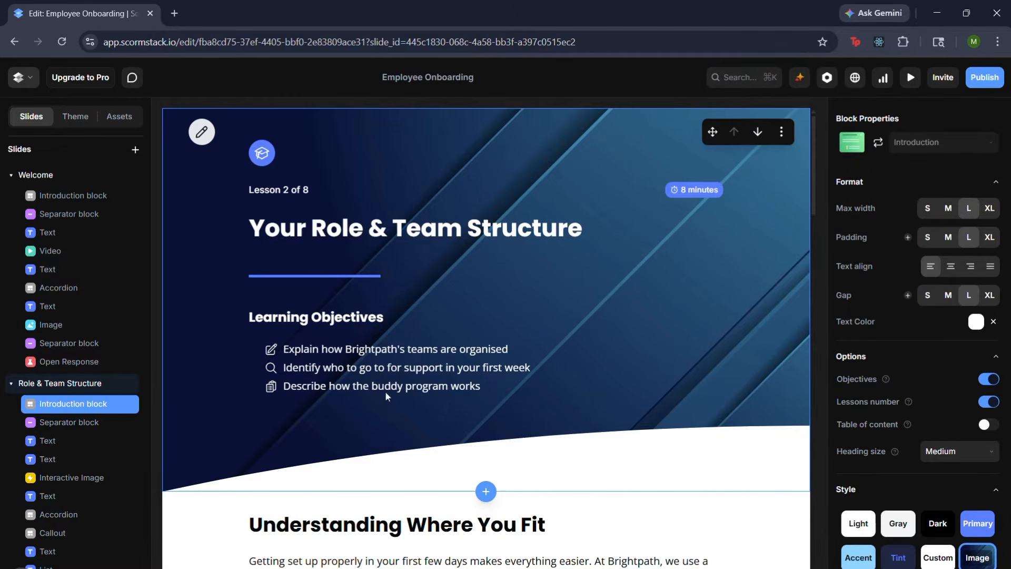
scroll(516, 439, down, 3)
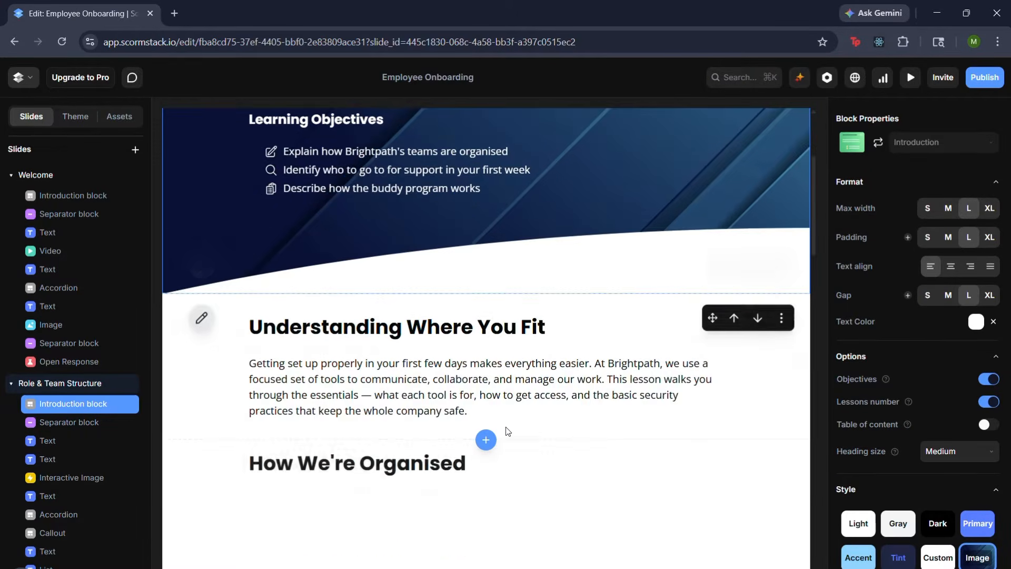
scroll(490, 406, down, 2)
scroll(393, 284, down, 2)
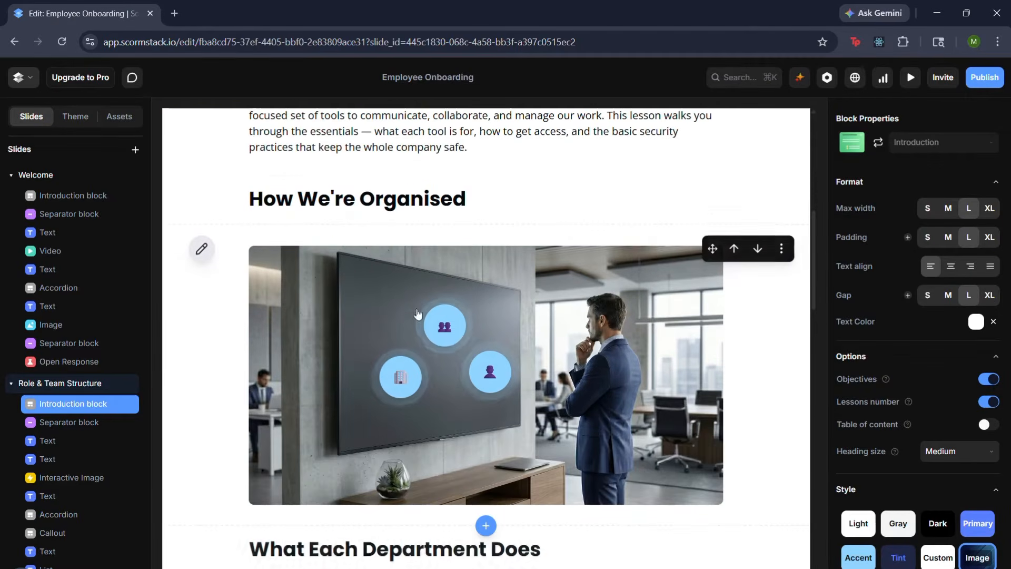
Inspect the interactive image's hotspot editor and close it, then preview the Executive Team hotspot and dismiss its popup
click(209, 254)
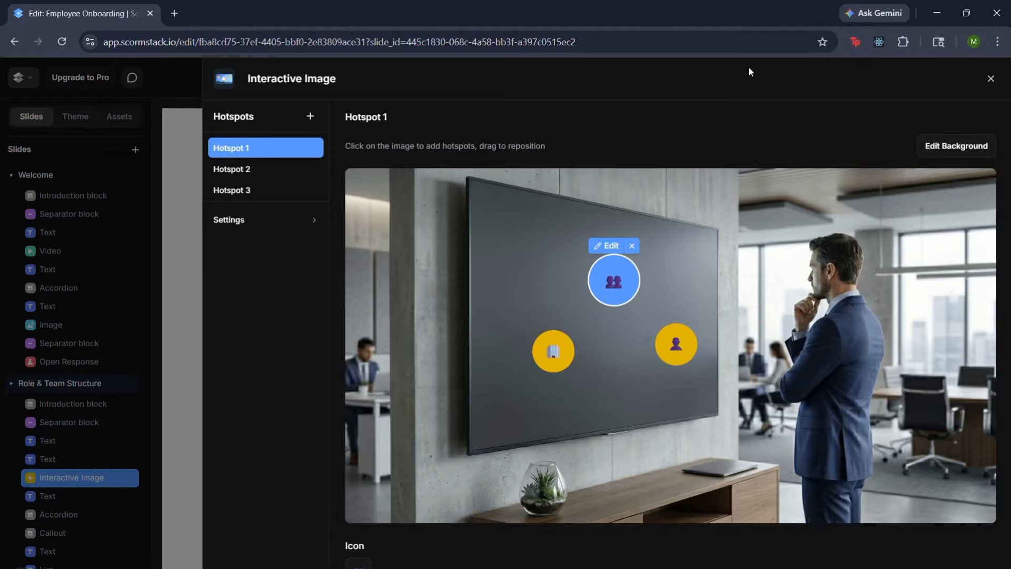
click(990, 78)
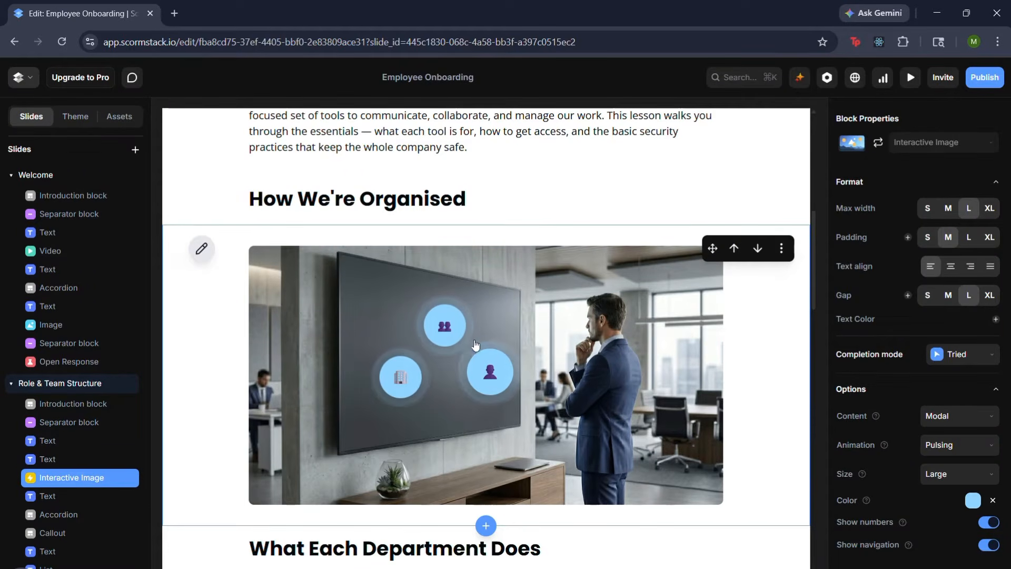
click(445, 335)
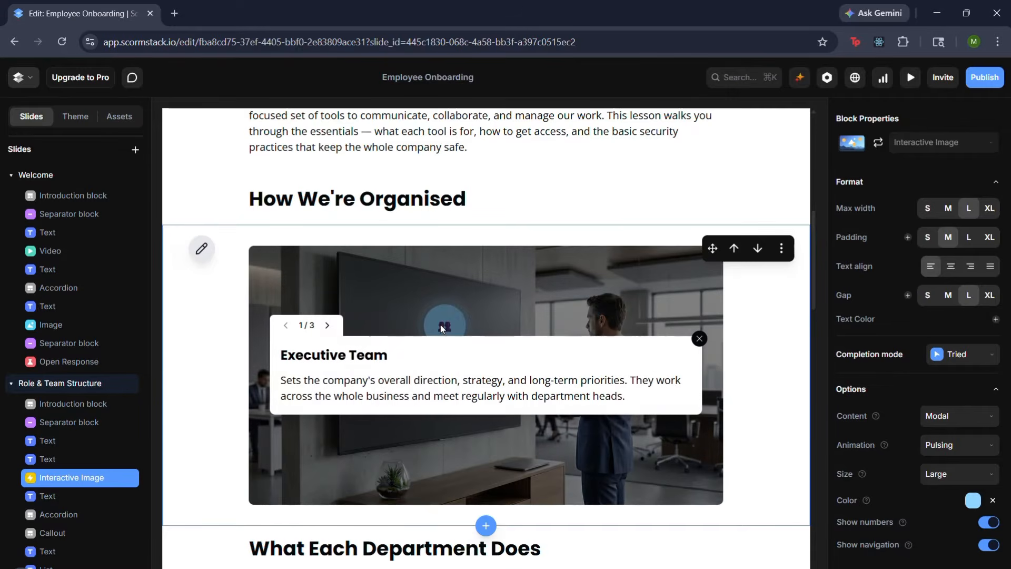
click(699, 339)
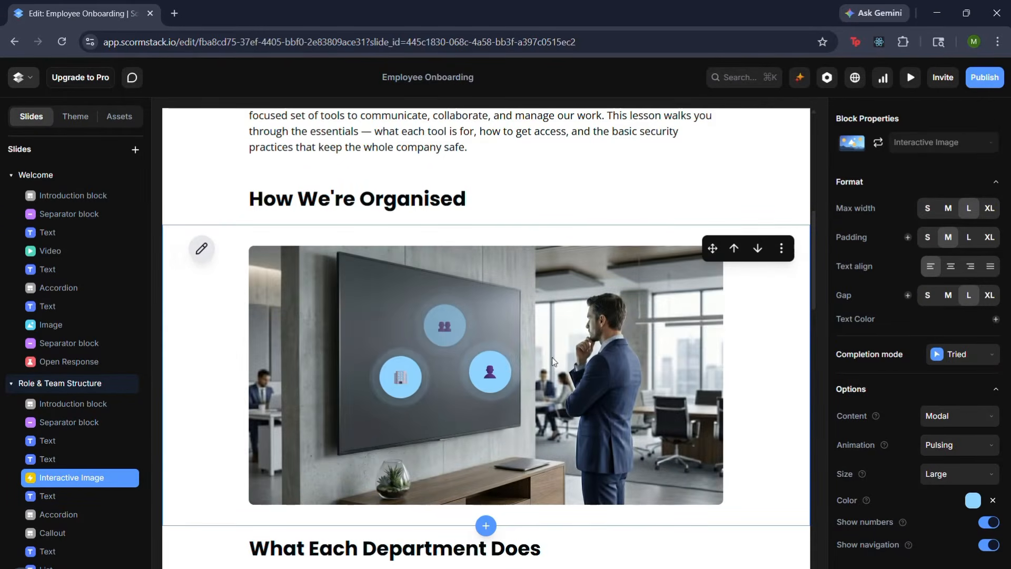
Preview the building-icon and Your Team hotspots on the How We're Organised interactive image, dismissing each popup
click(394, 380)
click(701, 341)
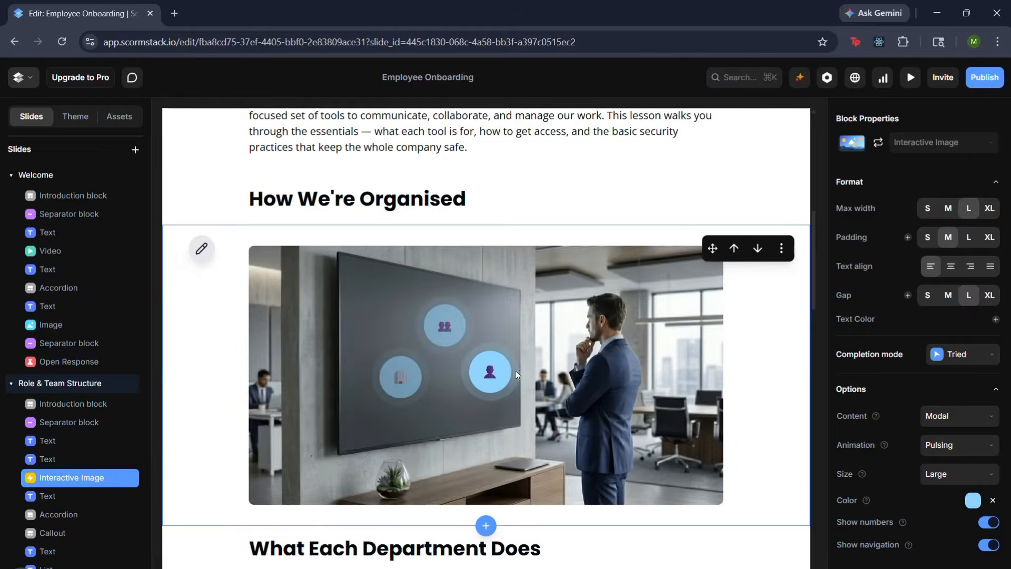
click(478, 373)
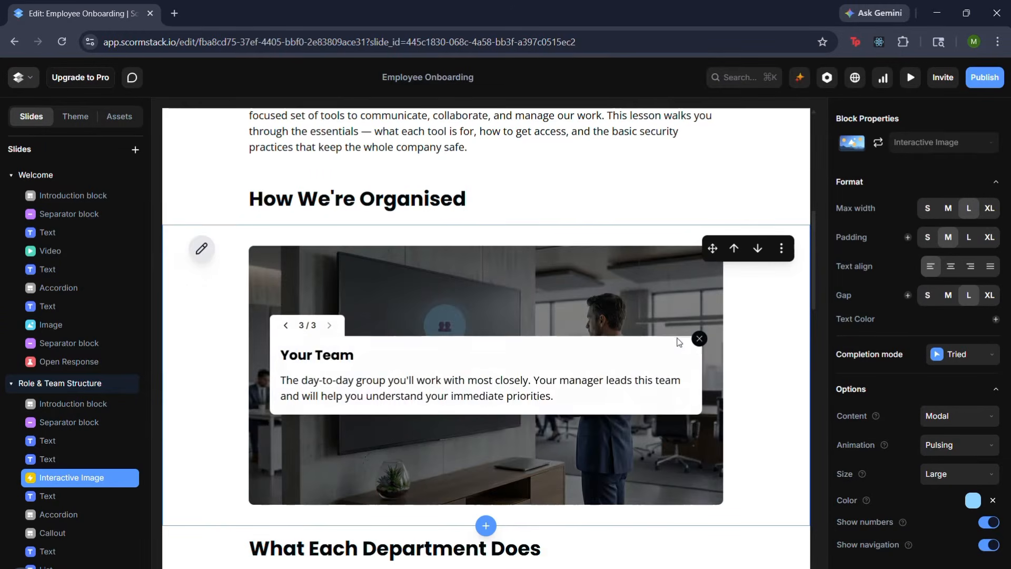
click(701, 341)
Review the lesson around the interactive image and down through the What Each Department Does accordion
scroll(533, 336, down, 3)
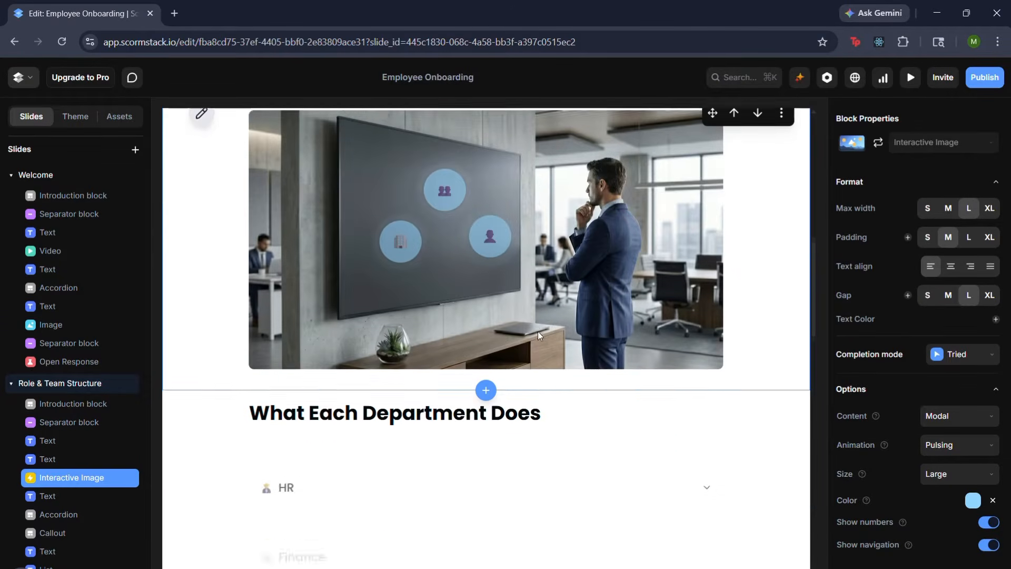
scroll(538, 331, up, 1)
scroll(536, 333, up, 1)
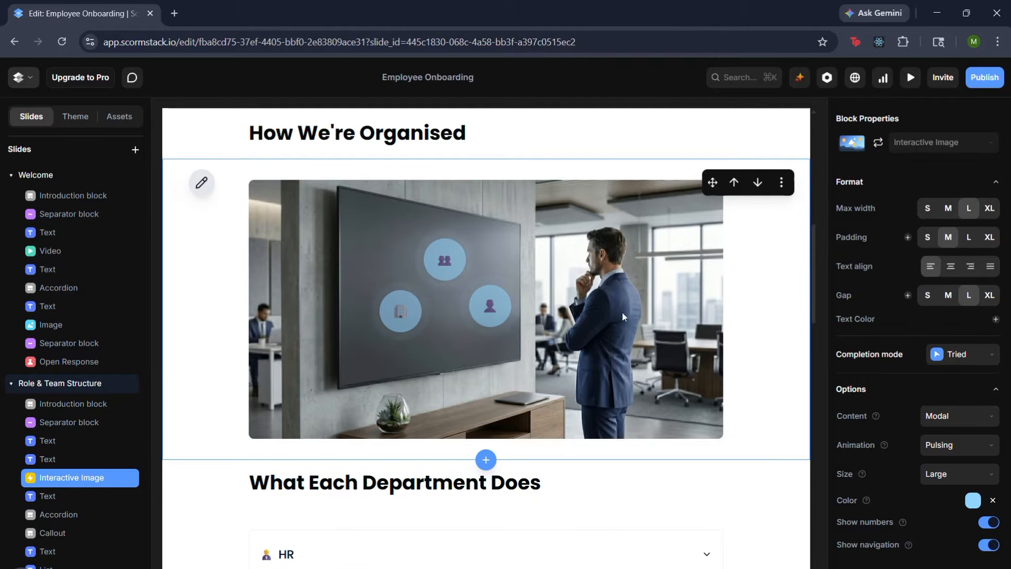
scroll(557, 259, up, 3)
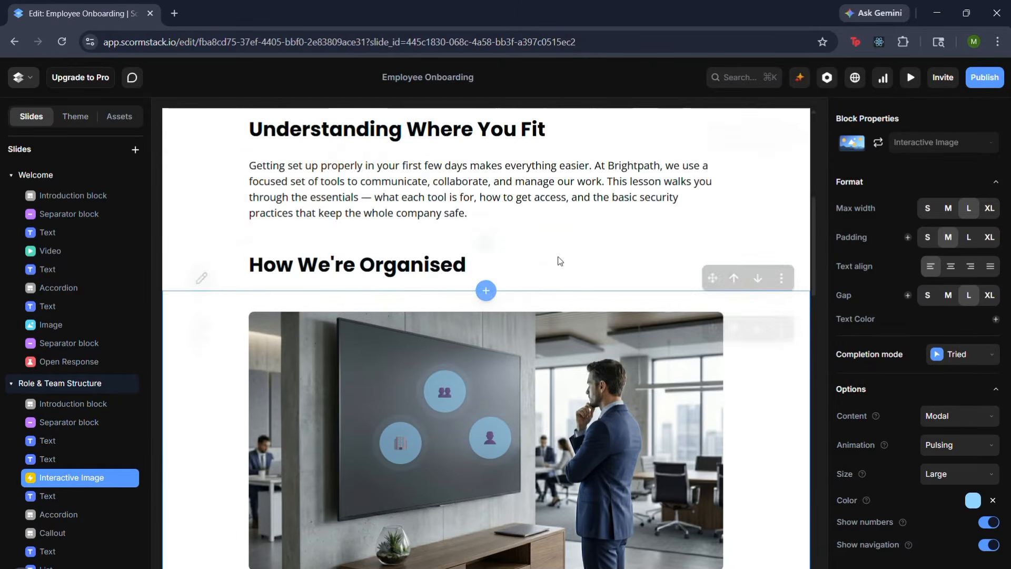
scroll(582, 279, down, 3)
scroll(469, 365, down, 5)
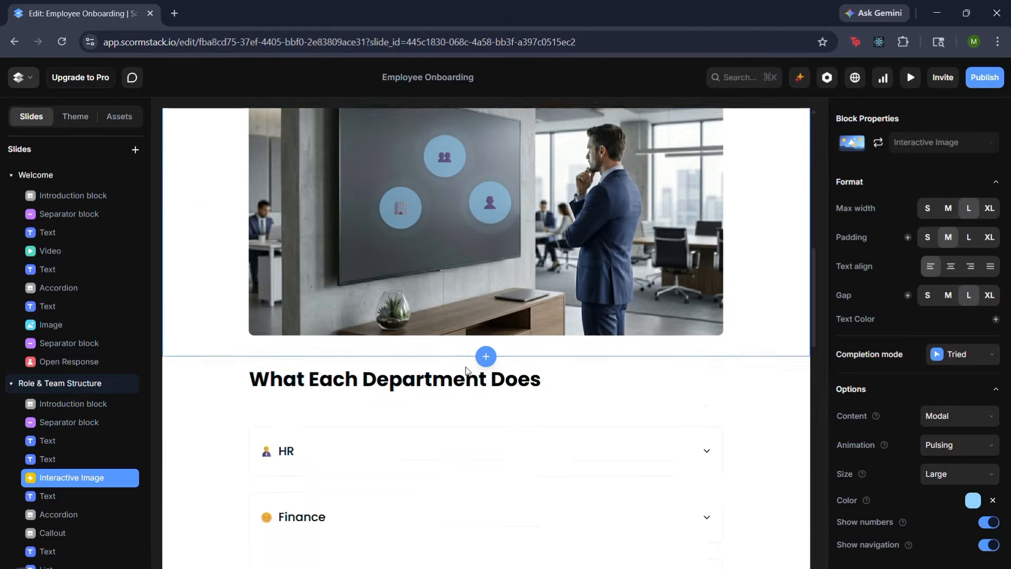
scroll(462, 375, down, 1)
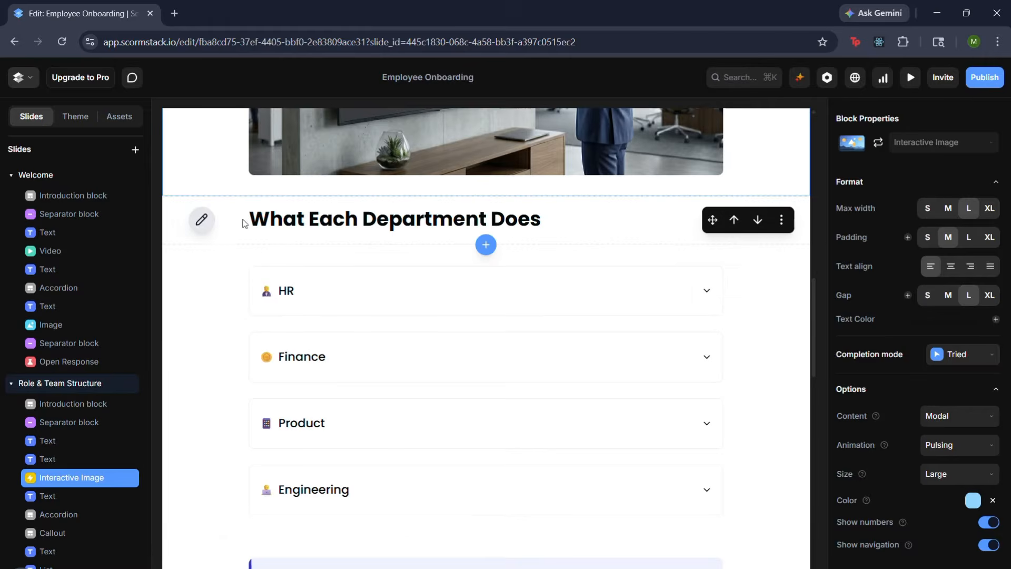
scroll(632, 245, down, 2)
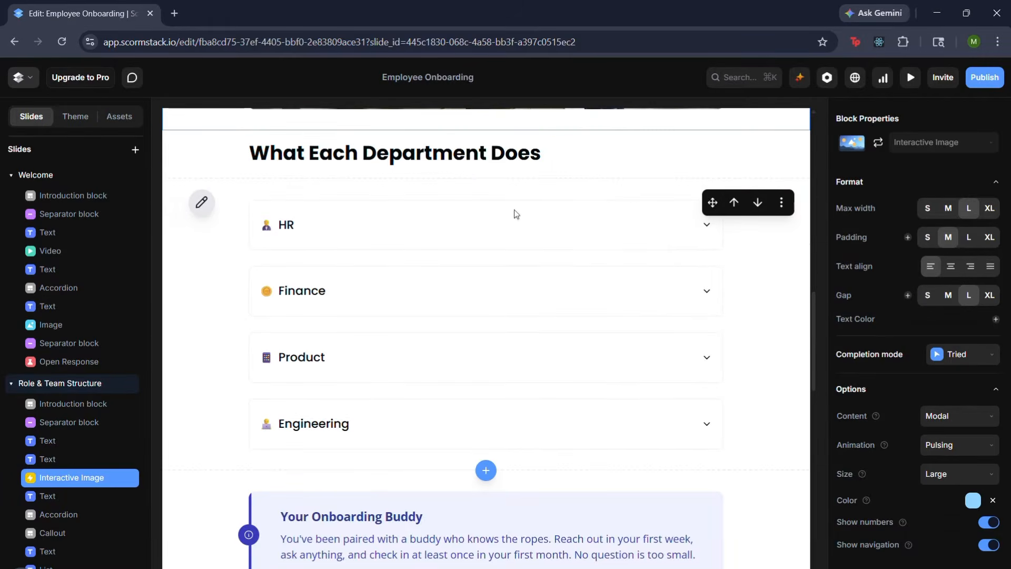
Open the Your Onboarding Buddy callout's content editor, inspect its title, icon, content and options, and close it
scroll(489, 353, down, 3)
scroll(489, 353, down, 5)
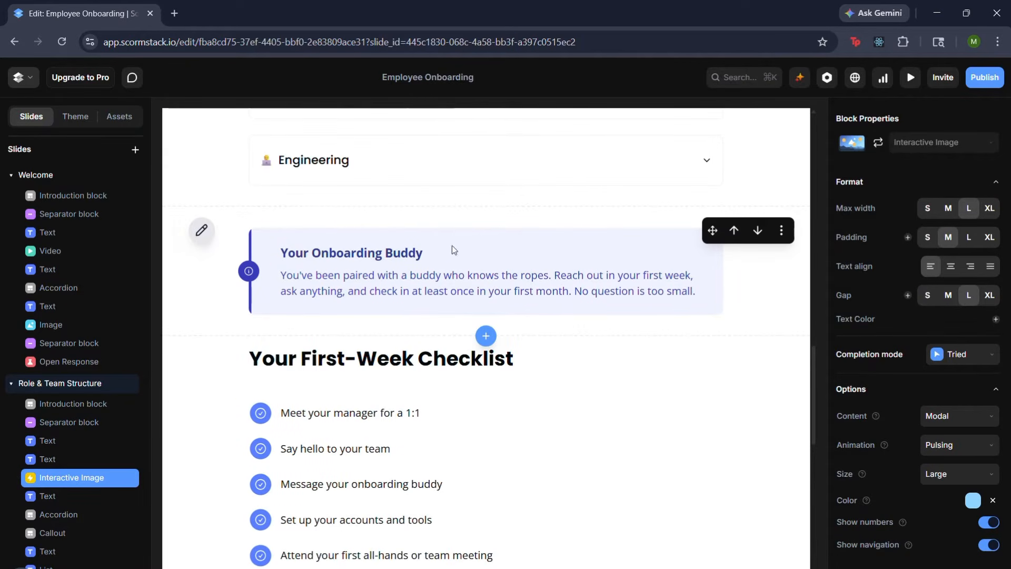
click(202, 232)
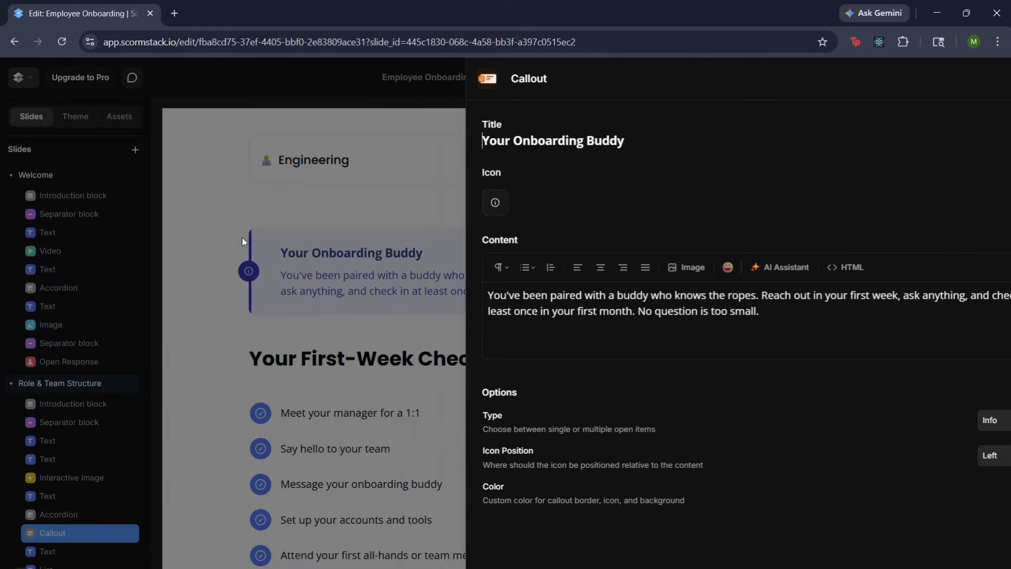
click(300, 242)
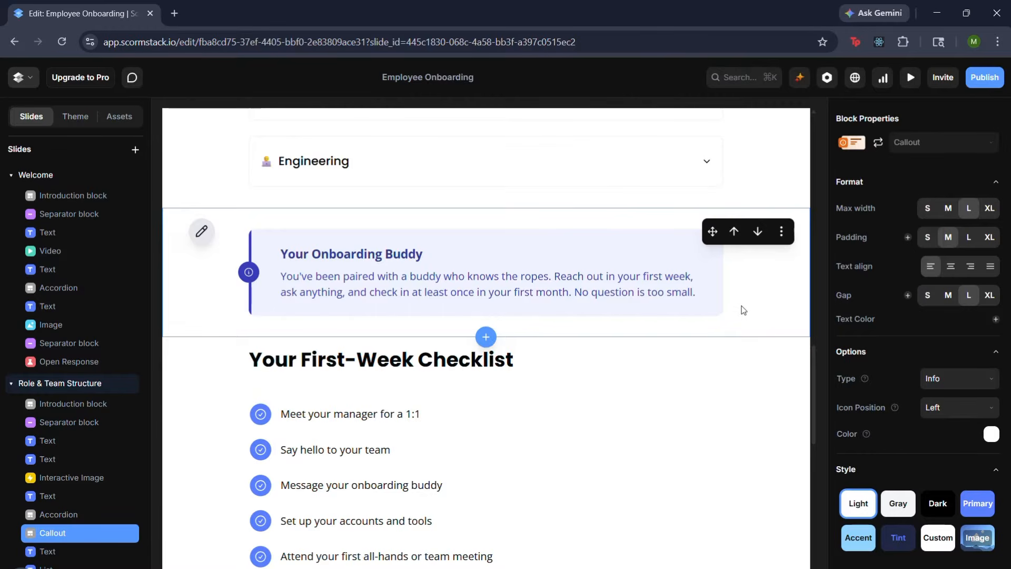
Open the choices for adding a block below the Your Onboarding Buddy callout, examine the block categories, and dismiss them
scroll(485, 401, up, 1)
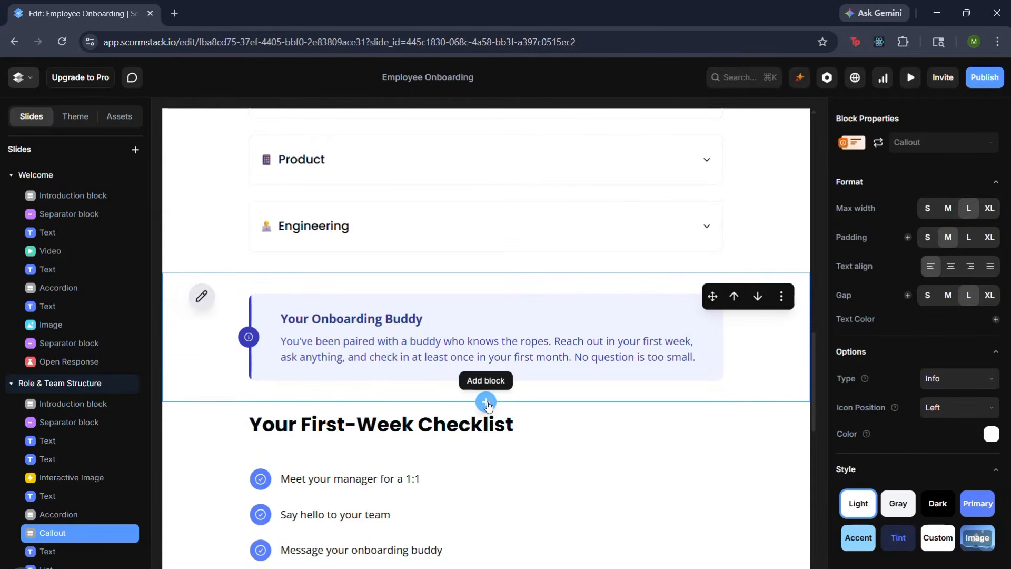
click(485, 403)
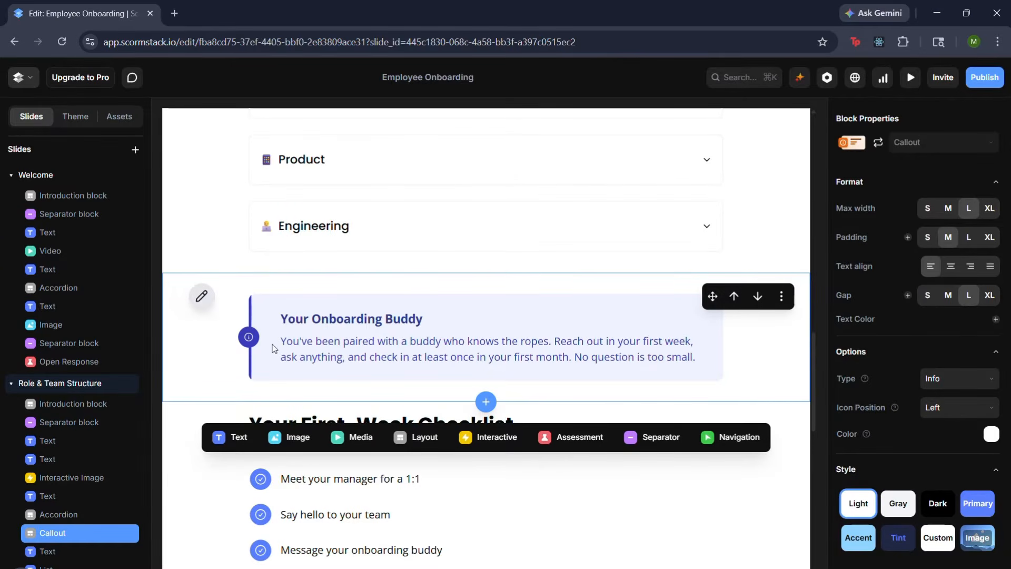
mouse_move(235, 445)
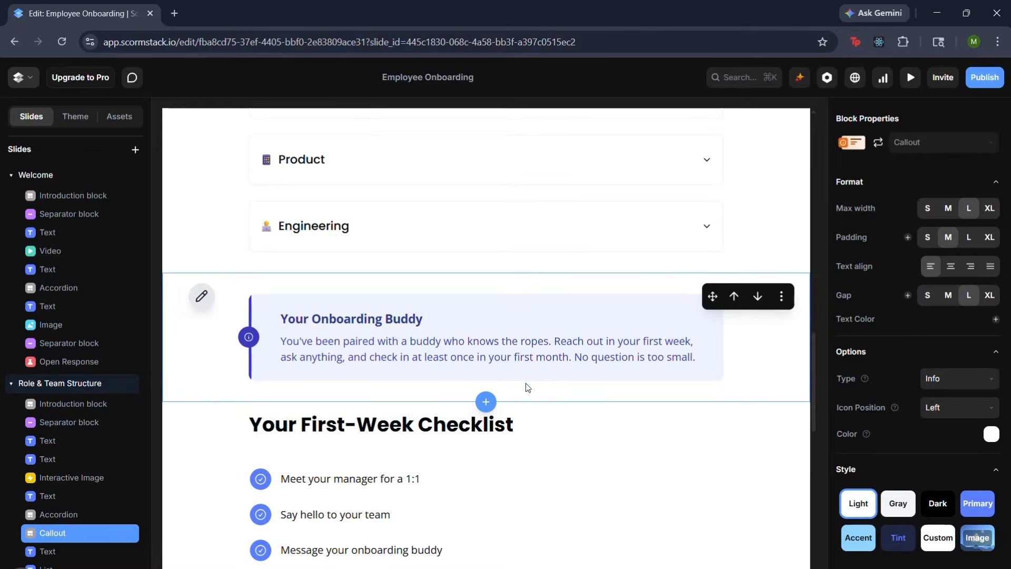
scroll(522, 382, down, 1)
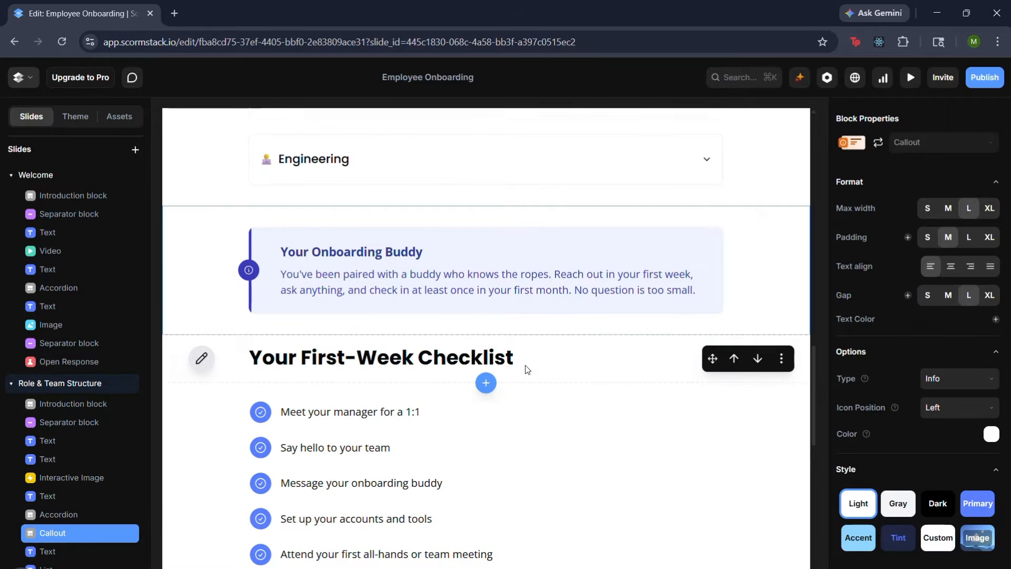
Inspect the items of the Your First-Week Checklist list block in its content editor and close the editor
scroll(529, 363, down, 2)
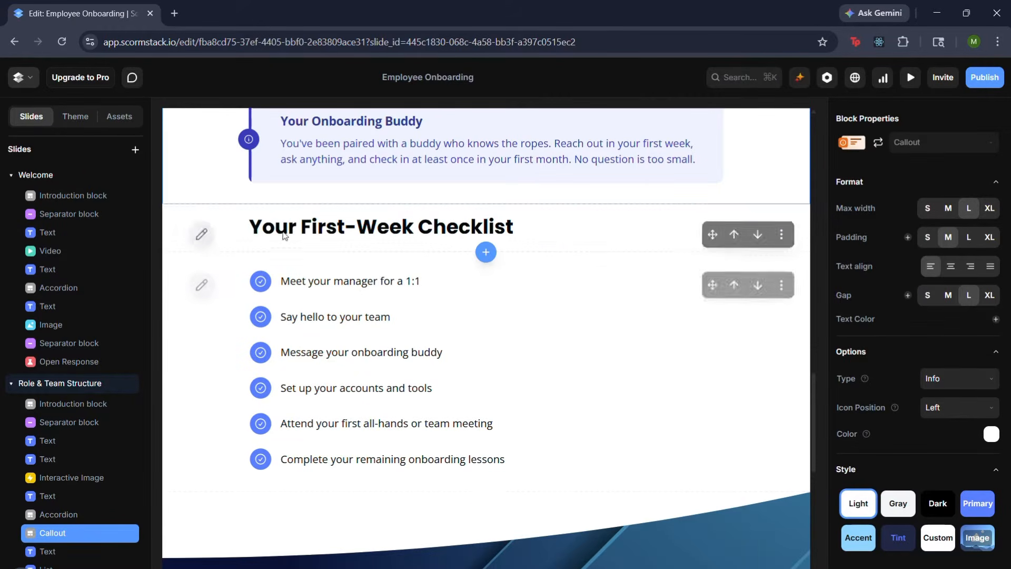
click(205, 280)
click(191, 305)
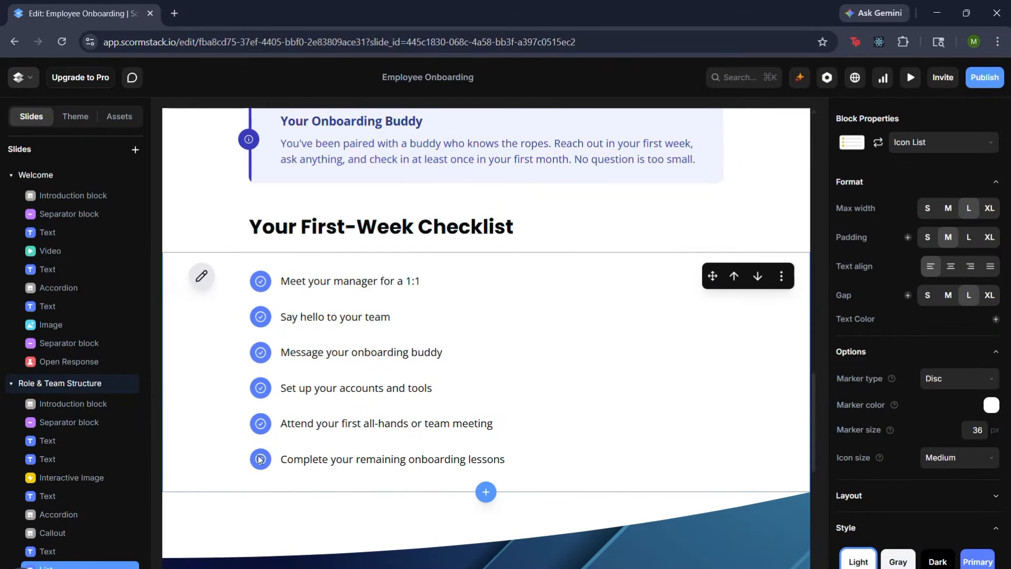
click(205, 280)
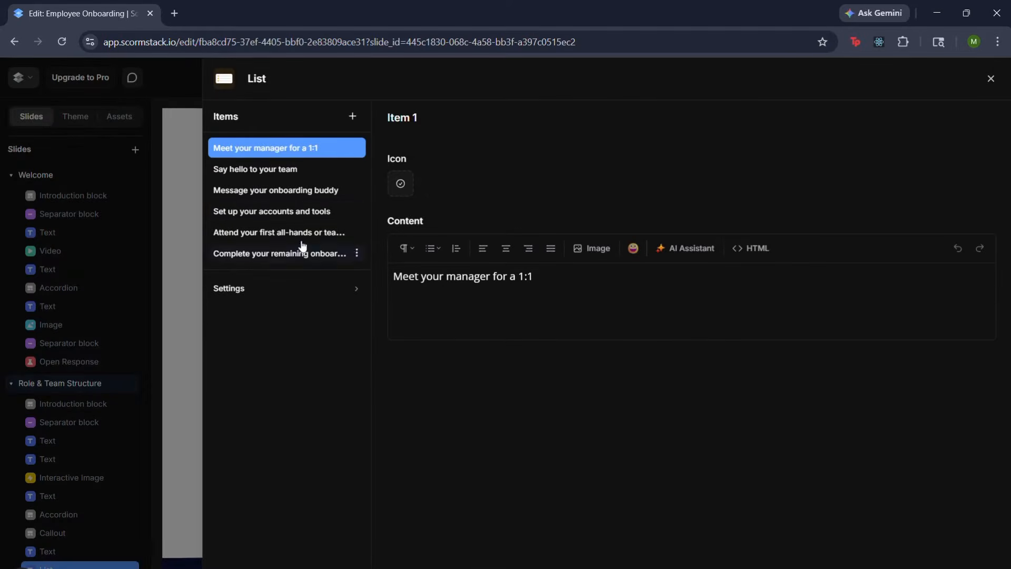
click(996, 78)
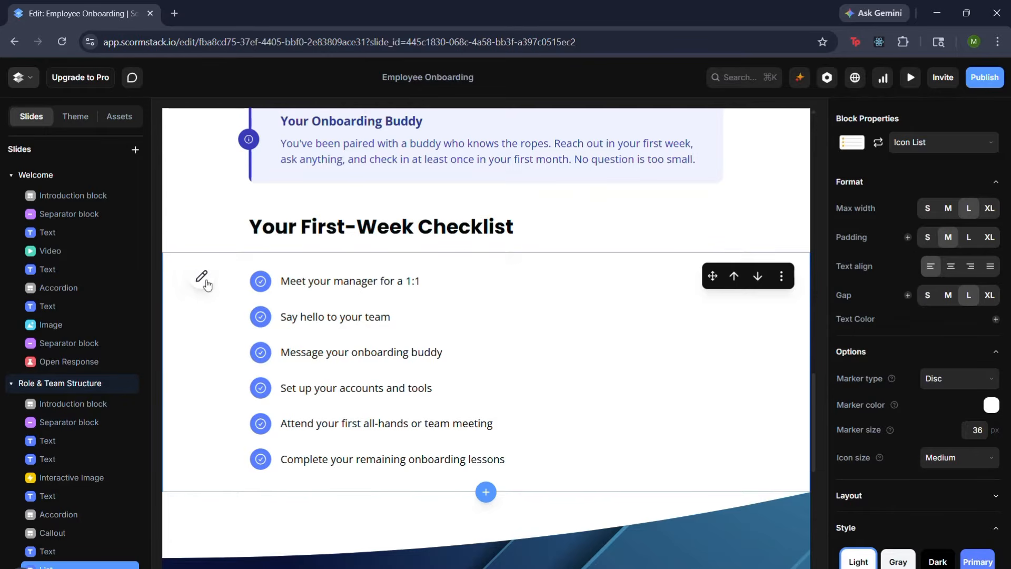
Examine the list variants available for the first-week checklist block, keeping Icon List
click(939, 142)
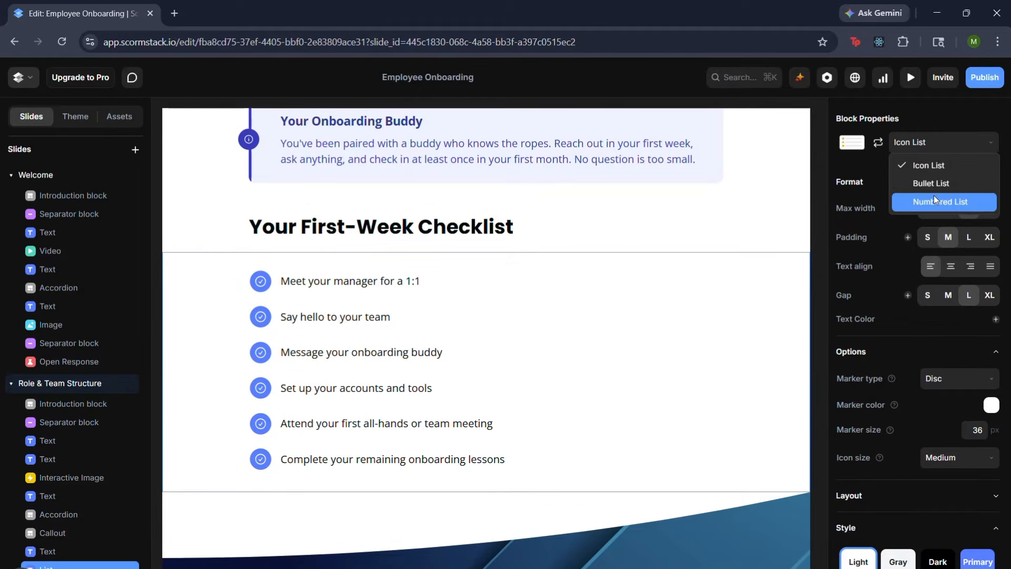
click(442, 327)
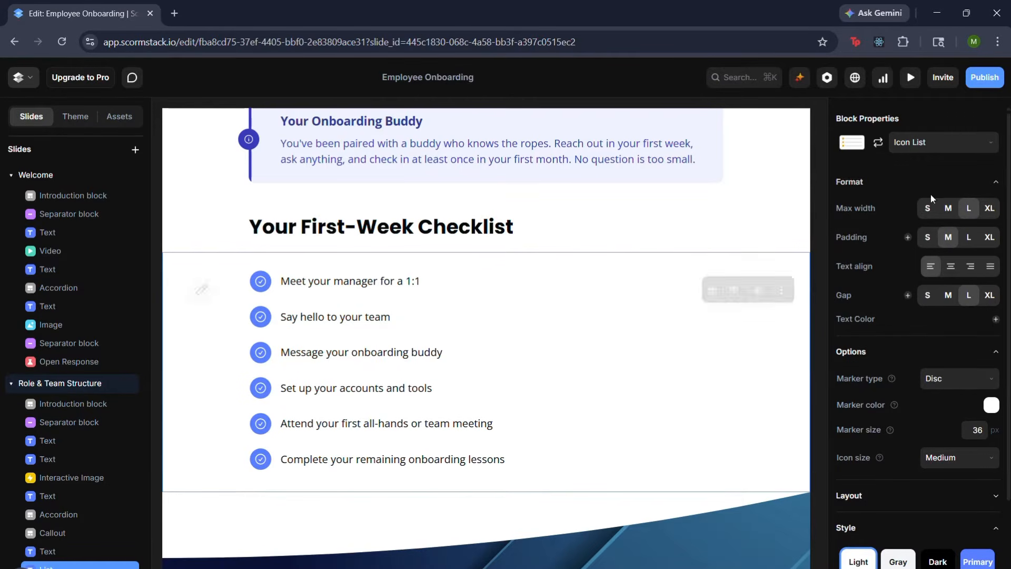
click(942, 143)
click(394, 336)
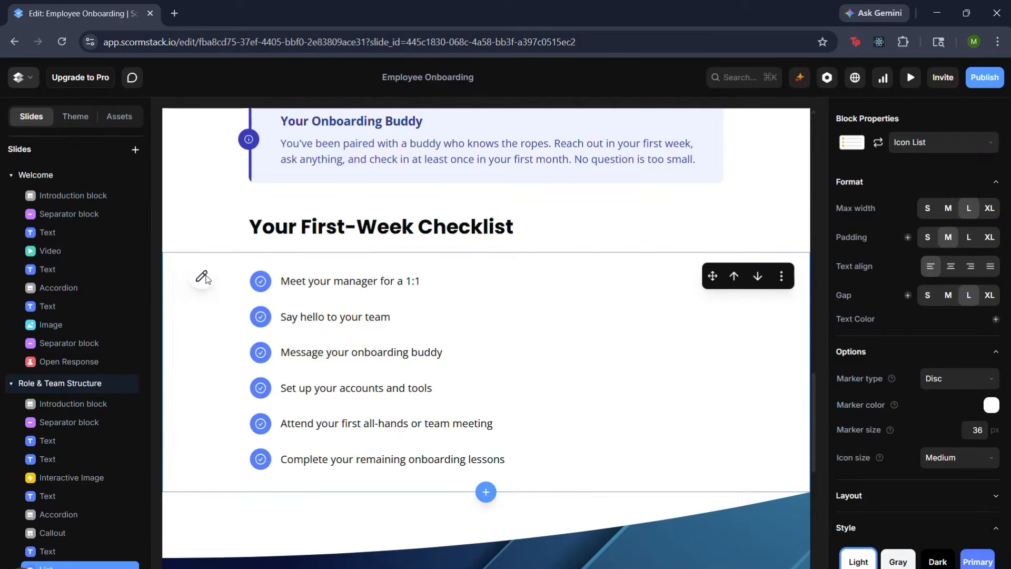
Inspect the icon choices for the checklist's "Meet your manager for a 1:1" item and close the list editor
click(204, 277)
click(405, 187)
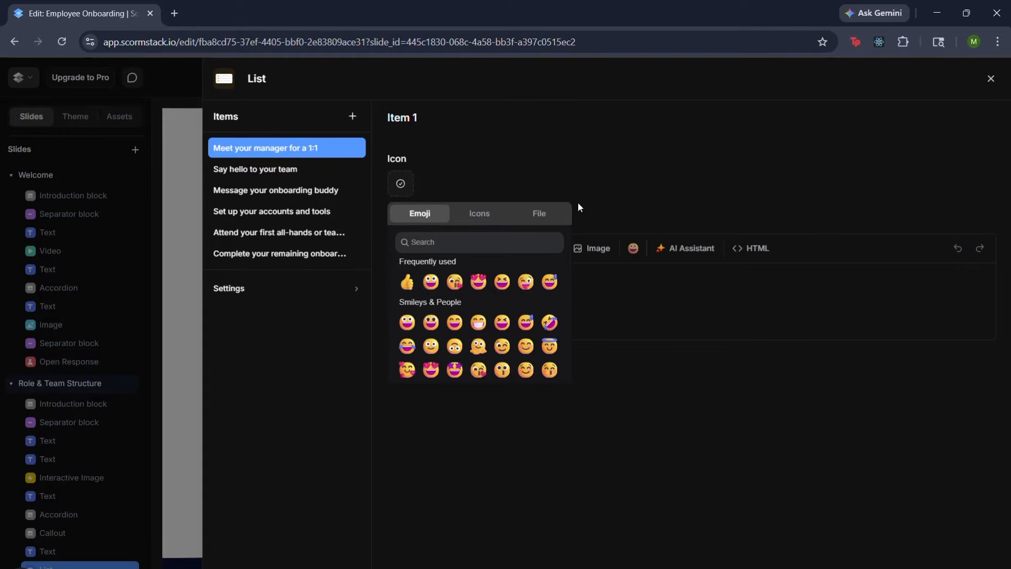
click(605, 167)
click(990, 79)
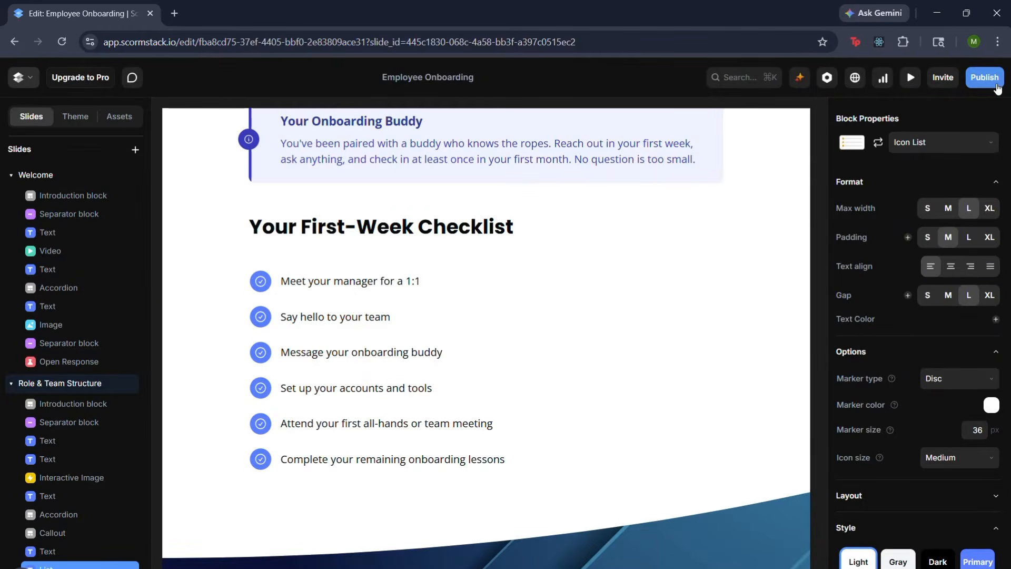
Expand HR in the department accordion and try the plain Accordion variant before restoring Accordion with Icon
scroll(297, 257, up, 3)
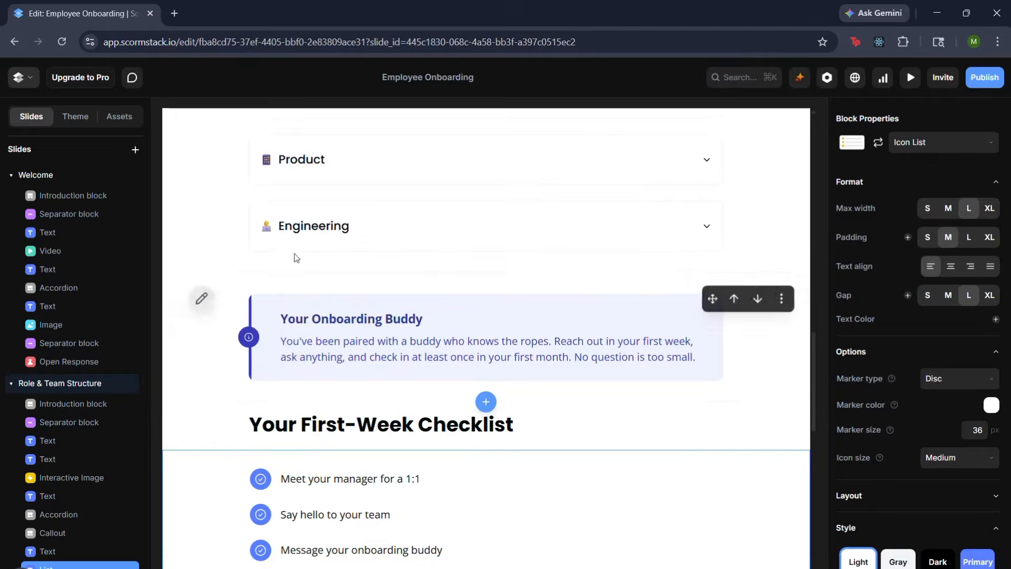
scroll(296, 258, up, 3)
click(454, 232)
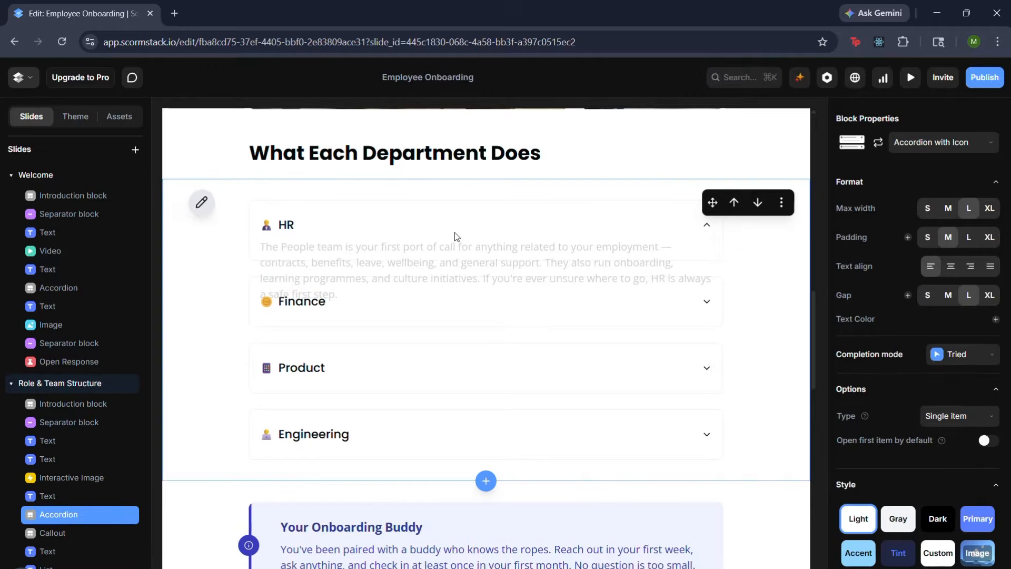
click(961, 145)
click(948, 185)
click(942, 142)
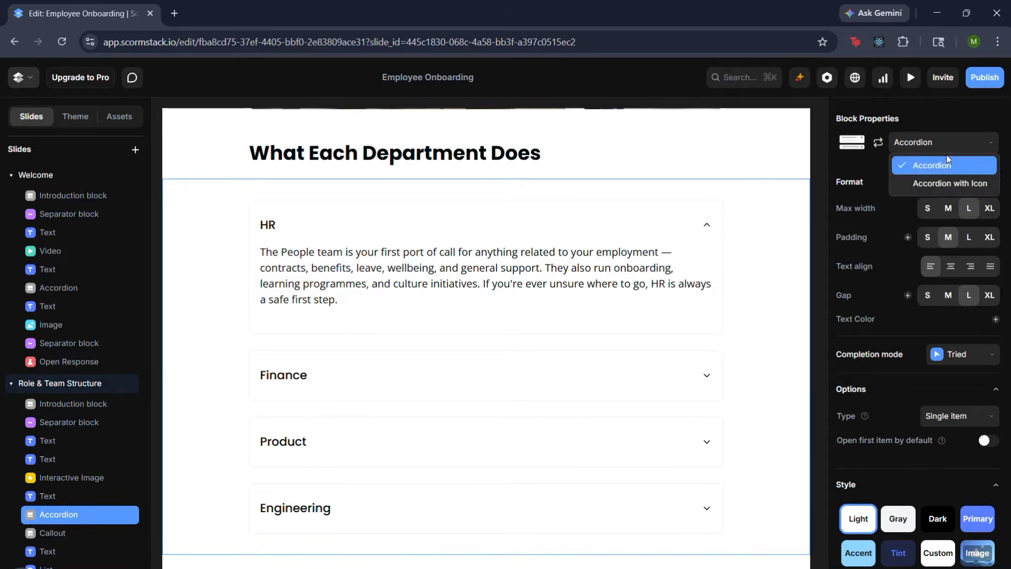
click(943, 182)
Review the lesson from the department accordion down to the Activity: Match It Up matching block
scroll(418, 335, down, 6)
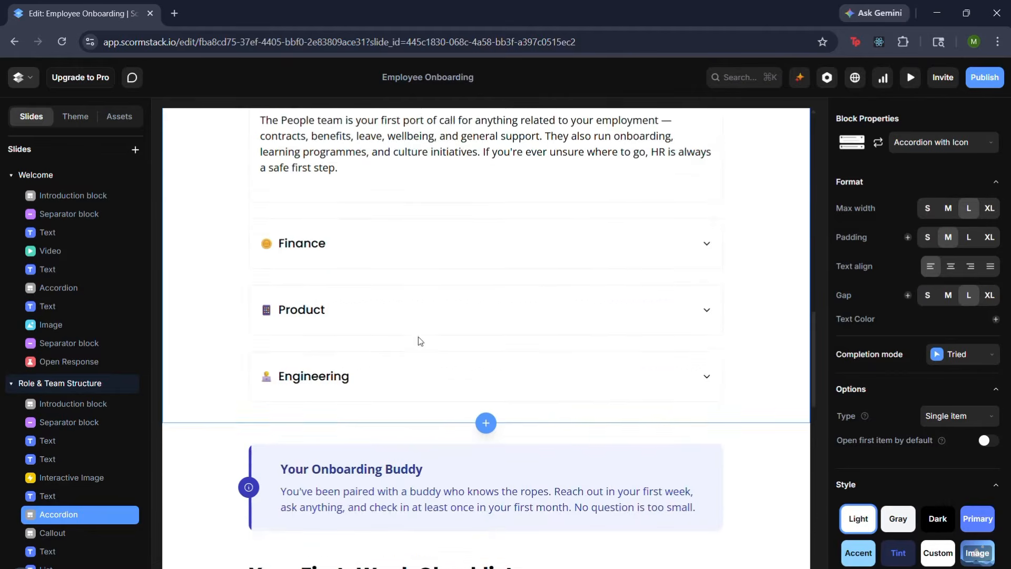
scroll(273, 236, up, 6)
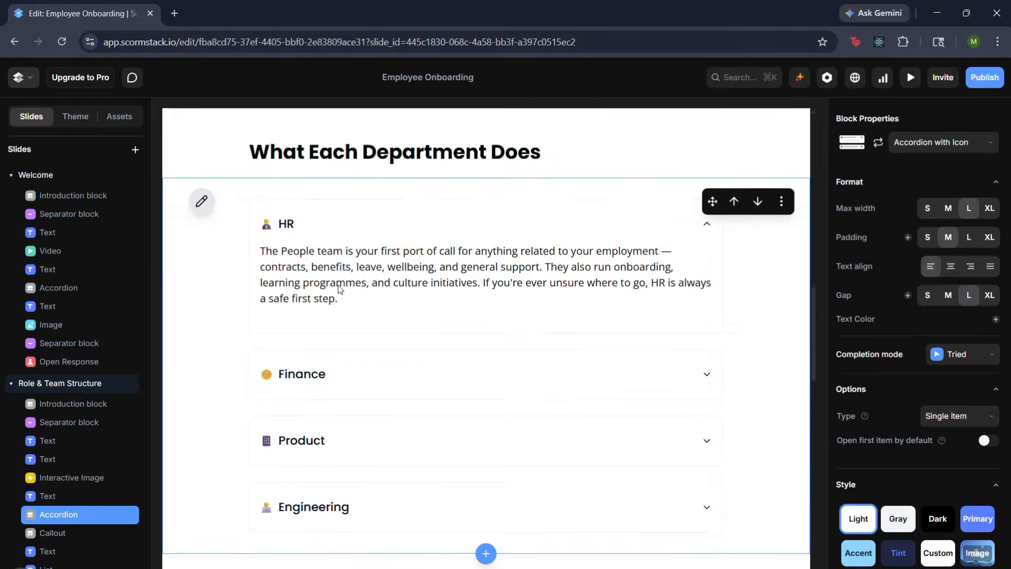
scroll(338, 285, down, 1)
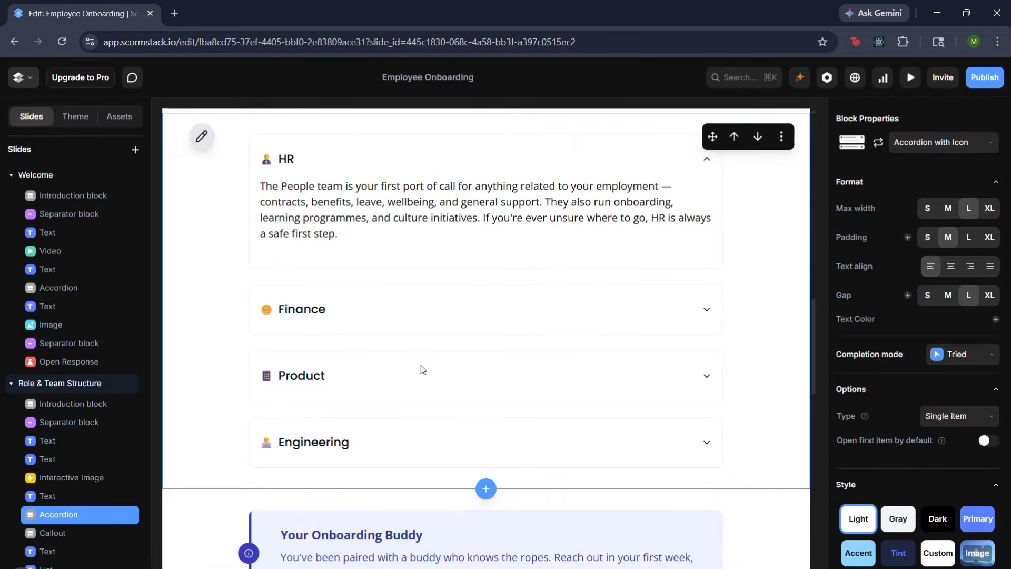
scroll(730, 401, down, 9)
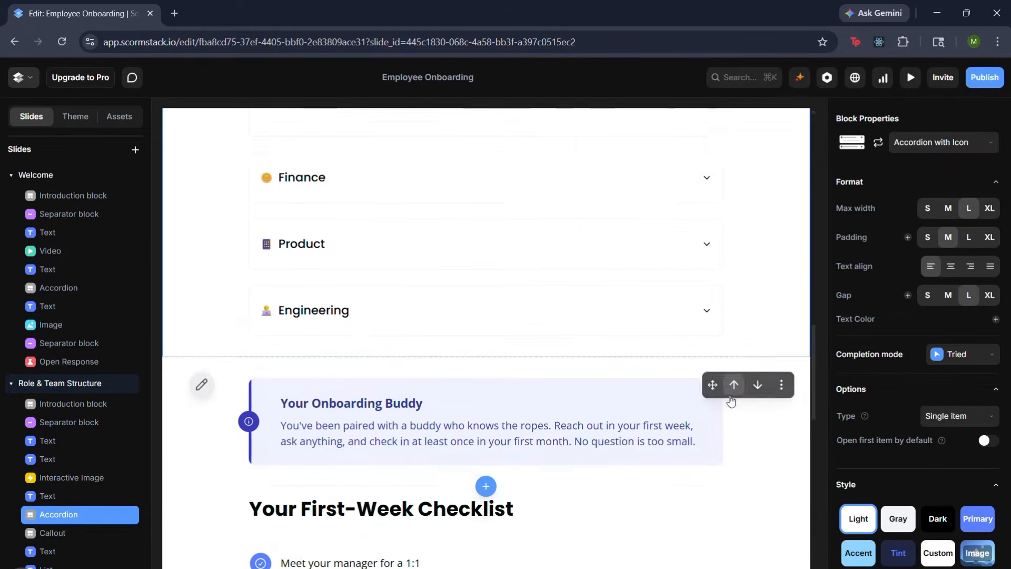
scroll(693, 408, down, 5)
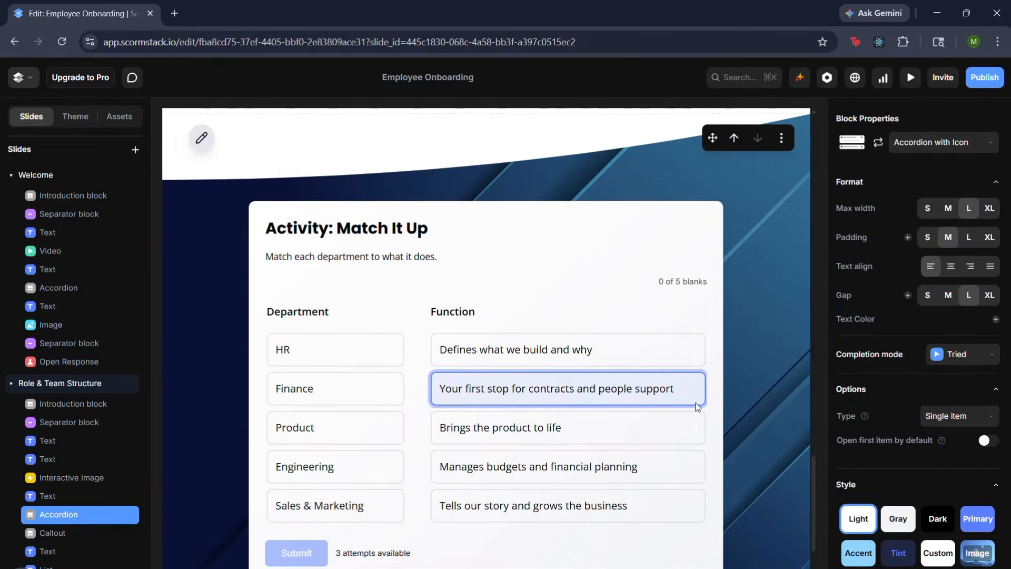
scroll(479, 416, down, 4)
scroll(451, 322, up, 2)
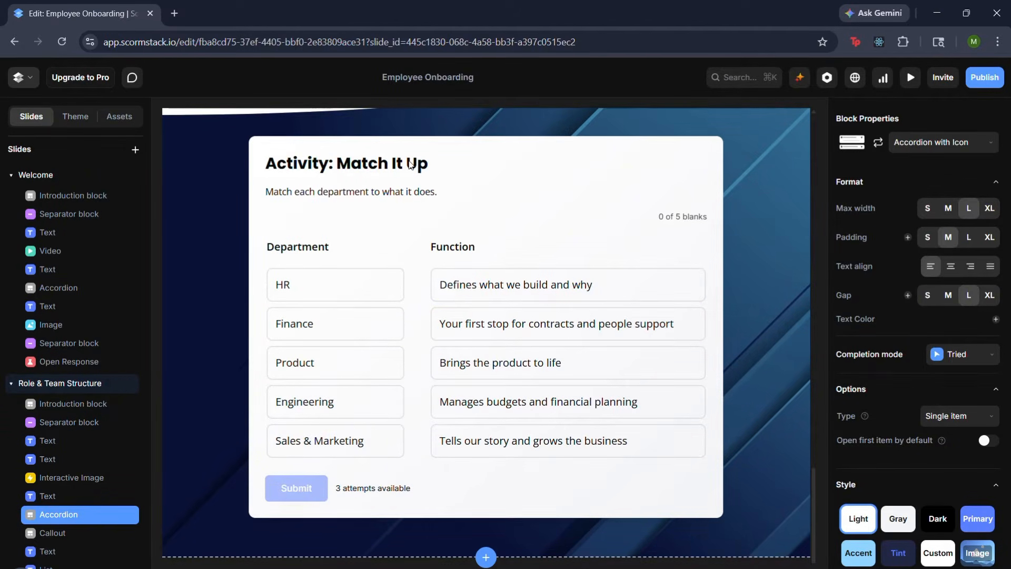
Pair all five departments with functions in the Match It Up activity, starting with HR and "Defines what we build and why", and submit the answers
click(339, 287)
click(466, 286)
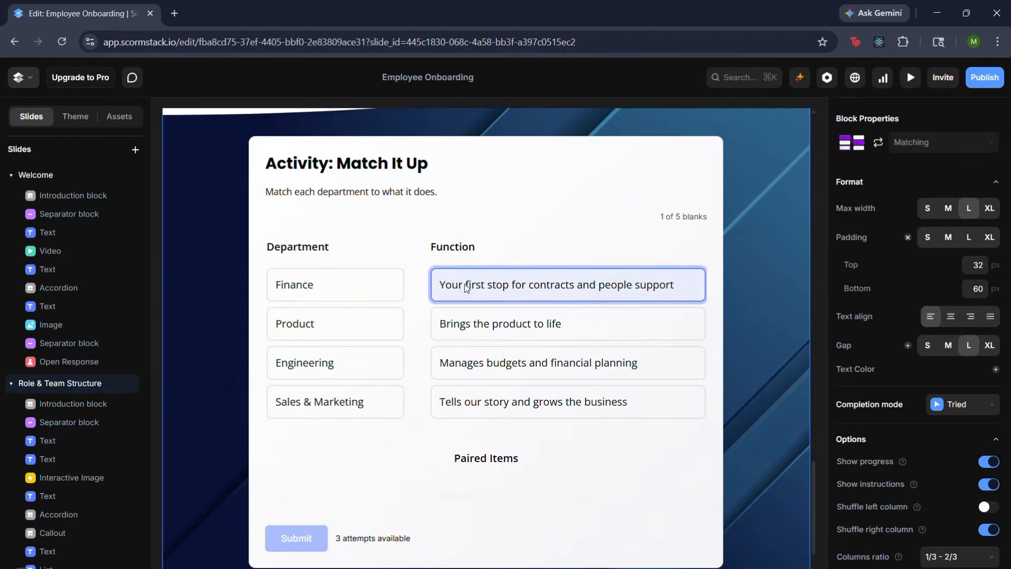
click(359, 325)
click(450, 325)
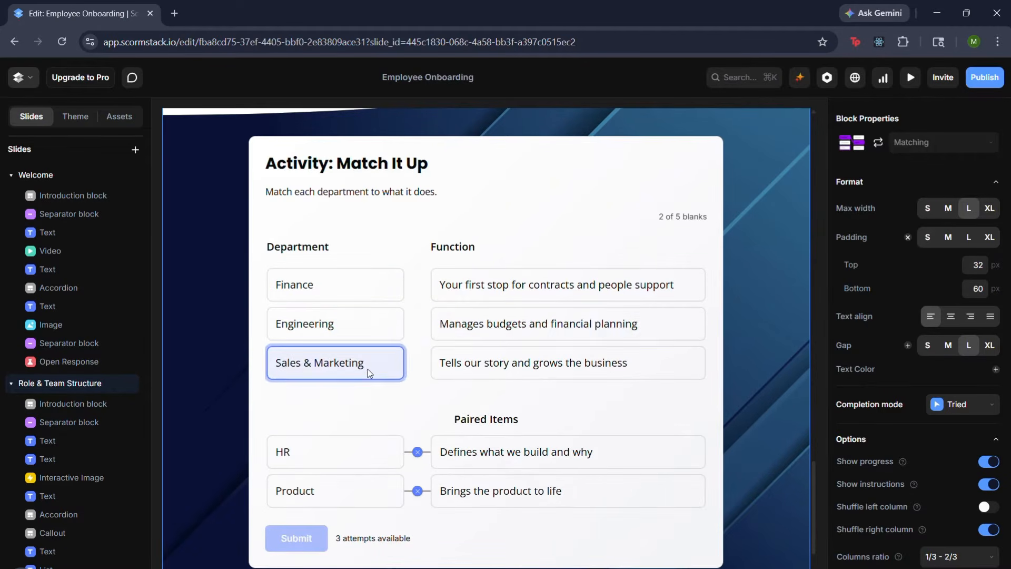
click(435, 329)
click(390, 329)
click(456, 289)
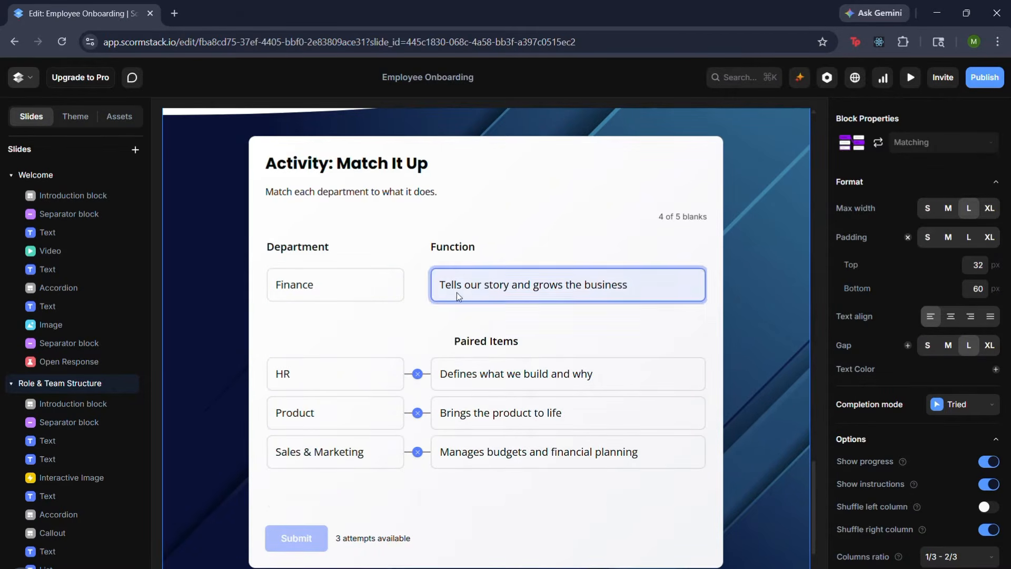
click(391, 292)
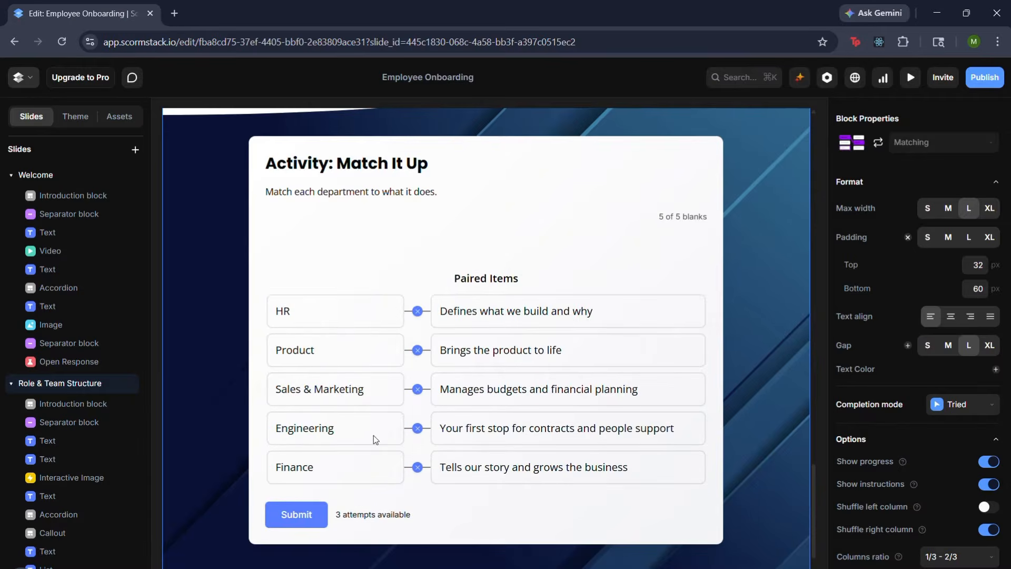
click(296, 516)
click(313, 521)
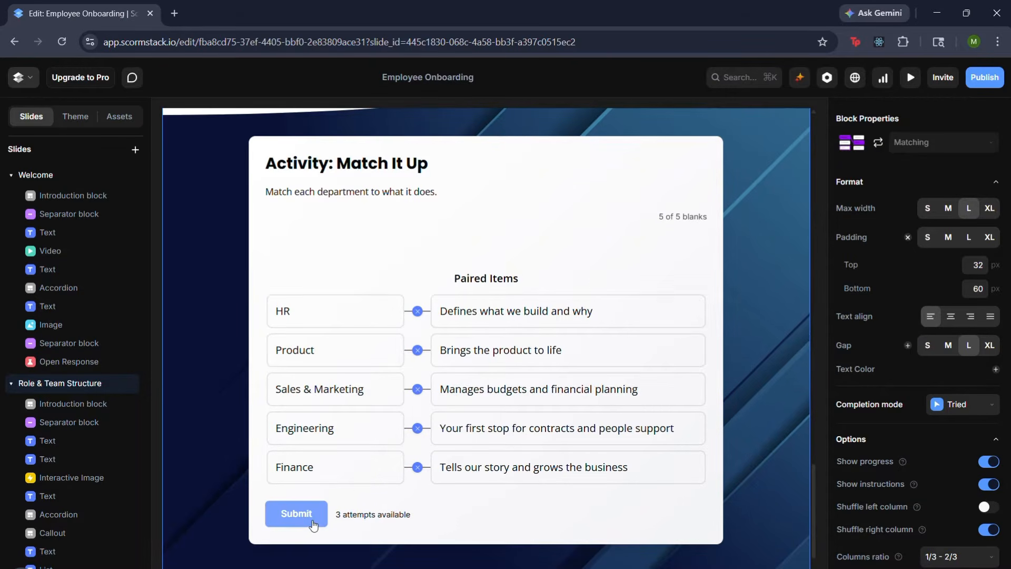
Review the marked pairs and the feedback message of the submitted matching activity, closing the Matching editor without changes
scroll(372, 495, down, 3)
scroll(338, 452, up, 1)
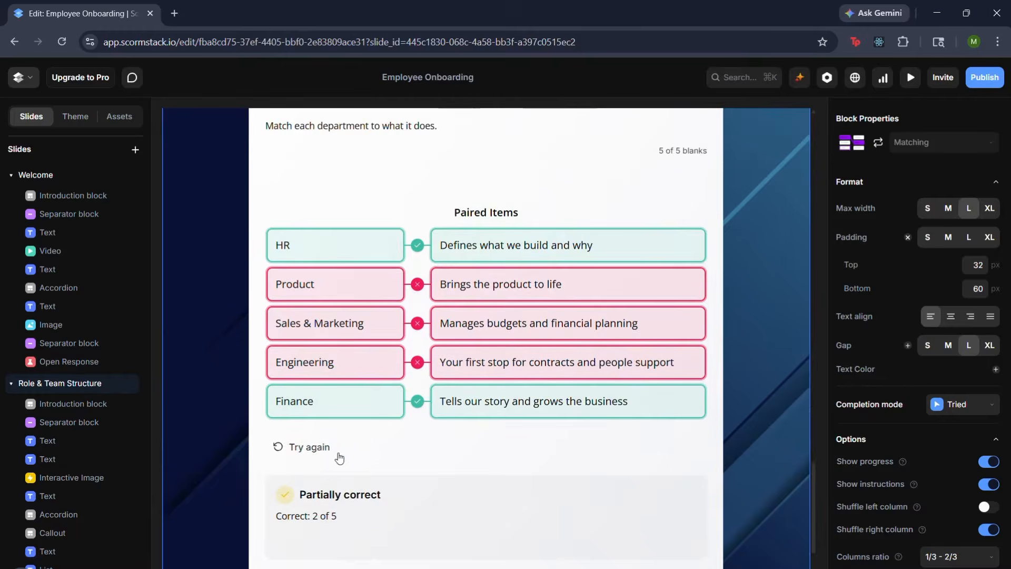
scroll(282, 427, down, 1)
drag(298, 428, 382, 427)
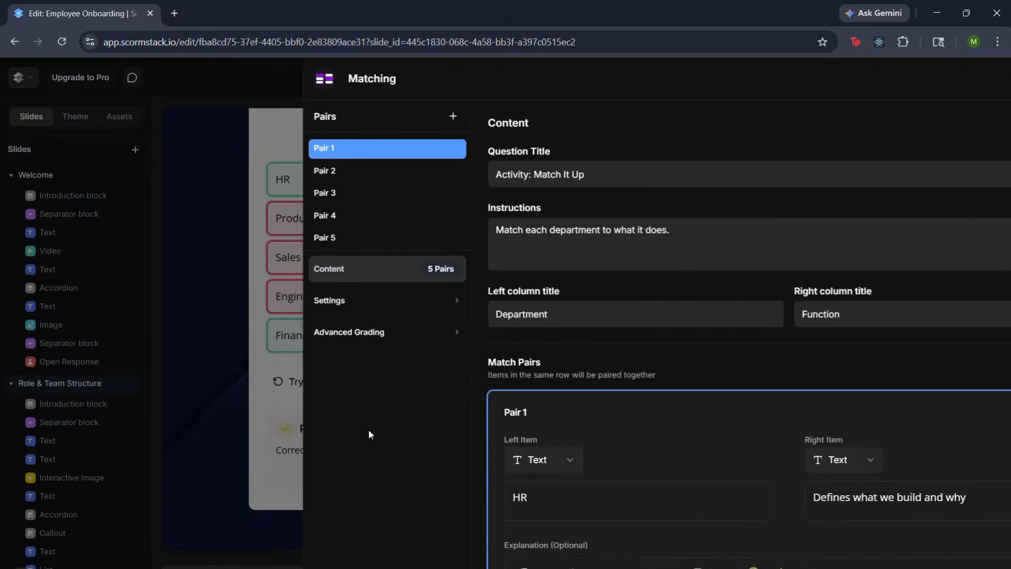
click(159, 428)
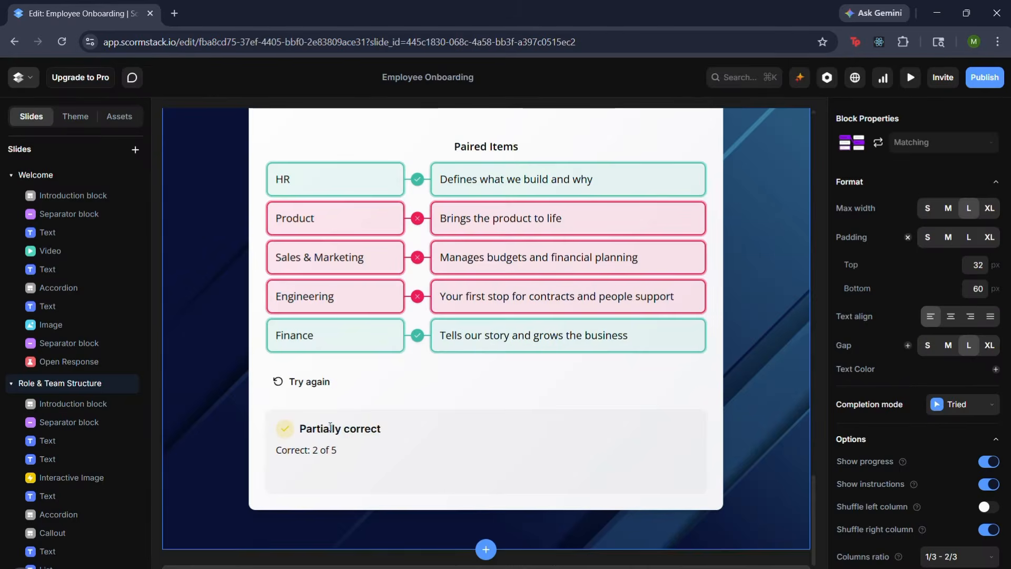
scroll(343, 500, up, 2)
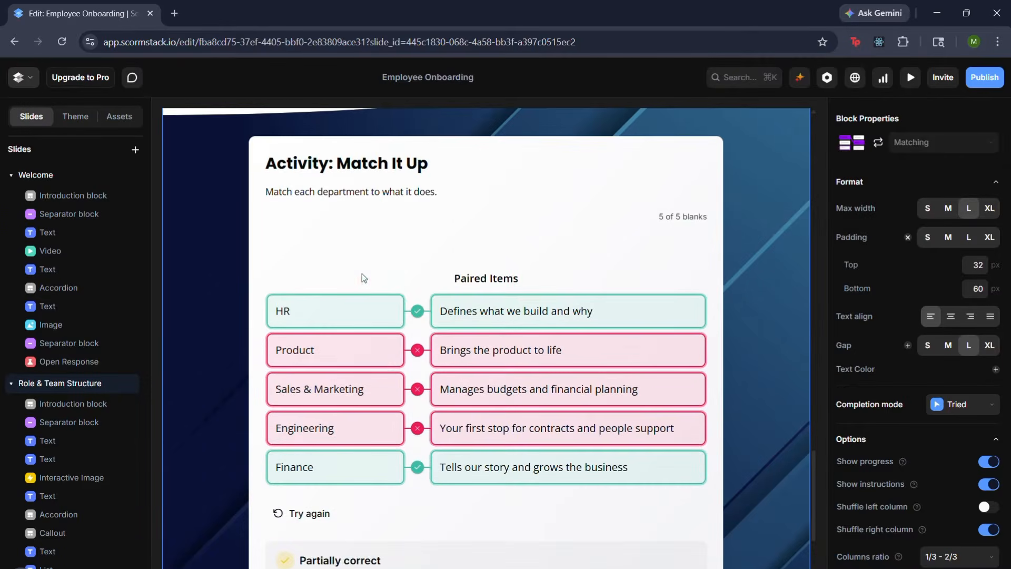
scroll(363, 284, down, 3)
scroll(363, 293, down, 2)
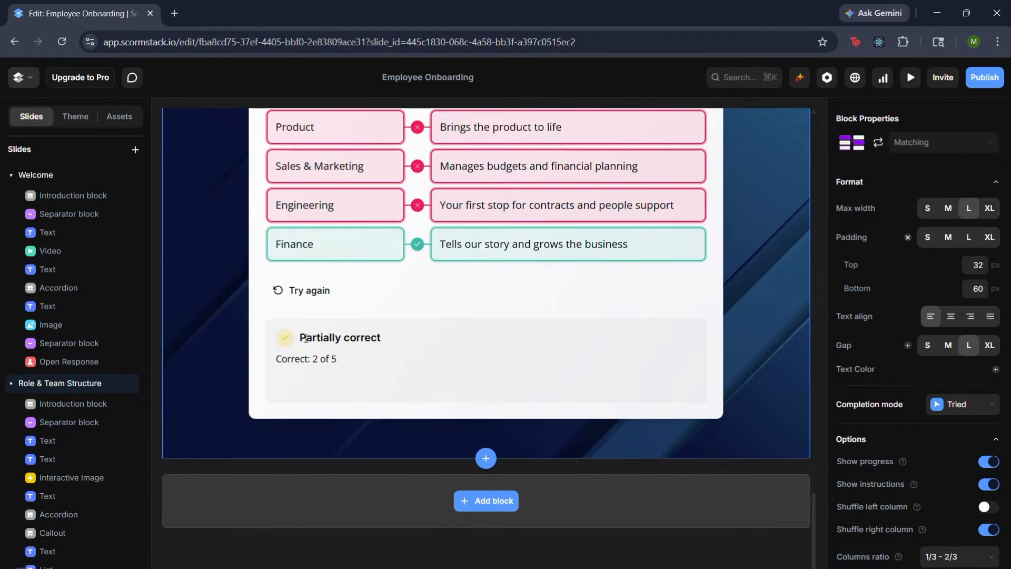
drag(299, 338, 419, 343)
click(390, 349)
scroll(451, 420, up, 4)
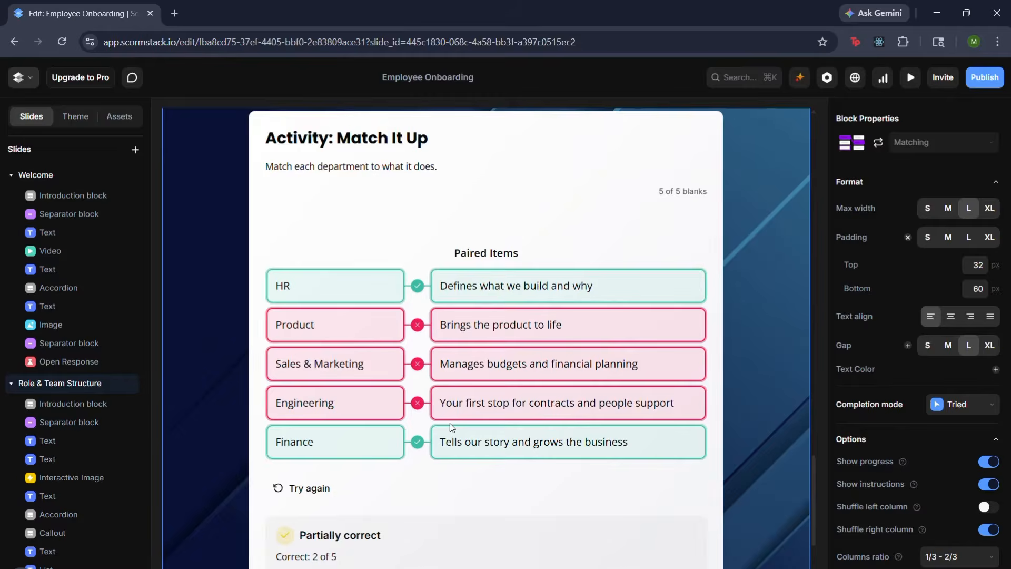
scroll(449, 422, down, 4)
scroll(72, 403, down, 4)
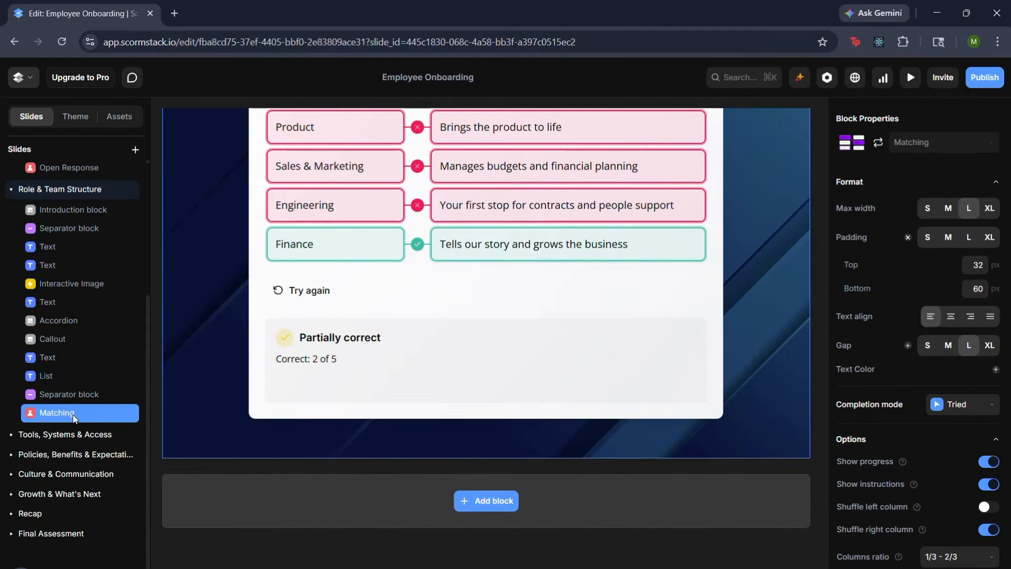
Open the Tools, Systems & Access lesson and go to its Your Core Tools flashcards
click(26, 436)
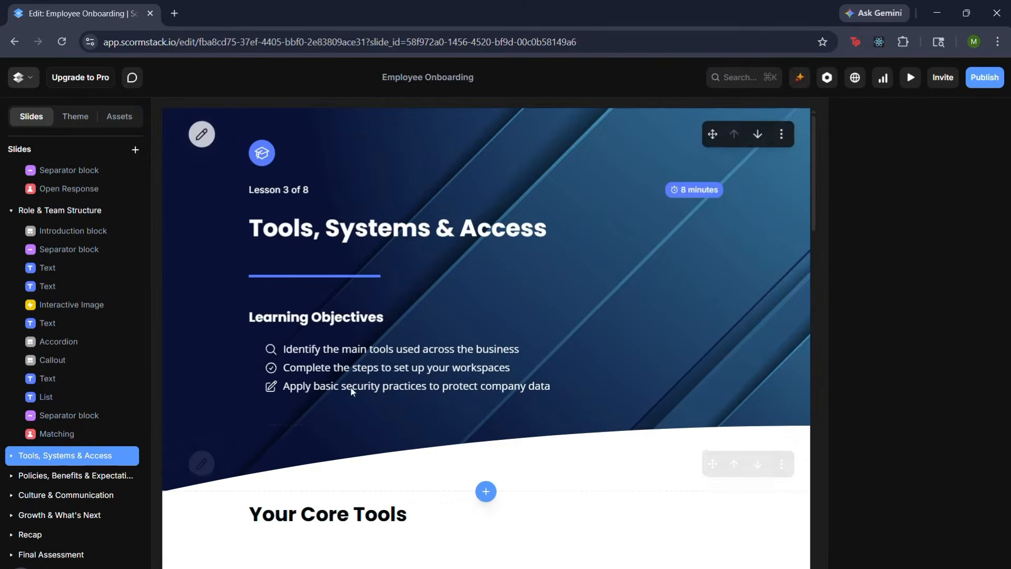
scroll(647, 449, down, 7)
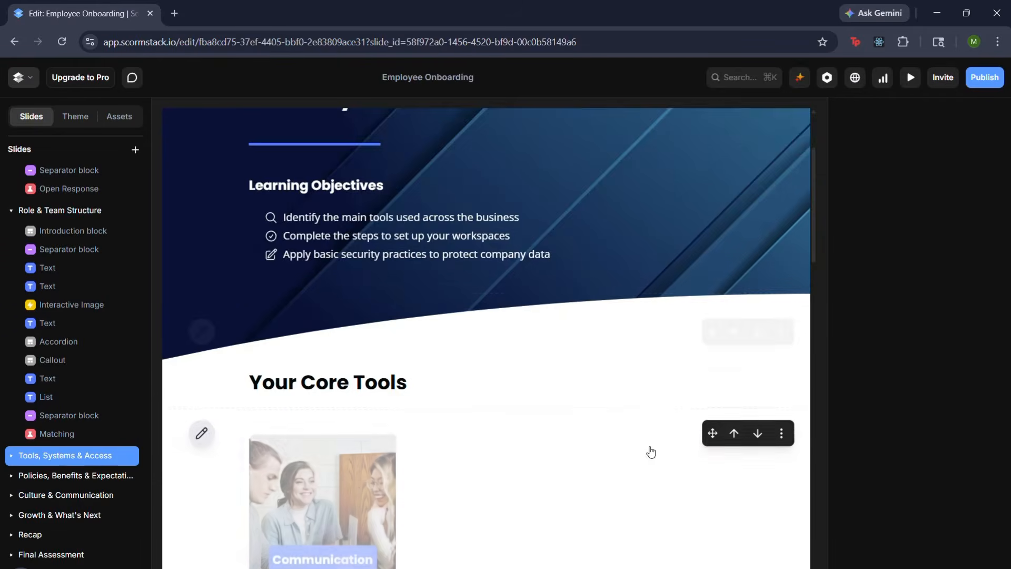
scroll(637, 413, up, 1)
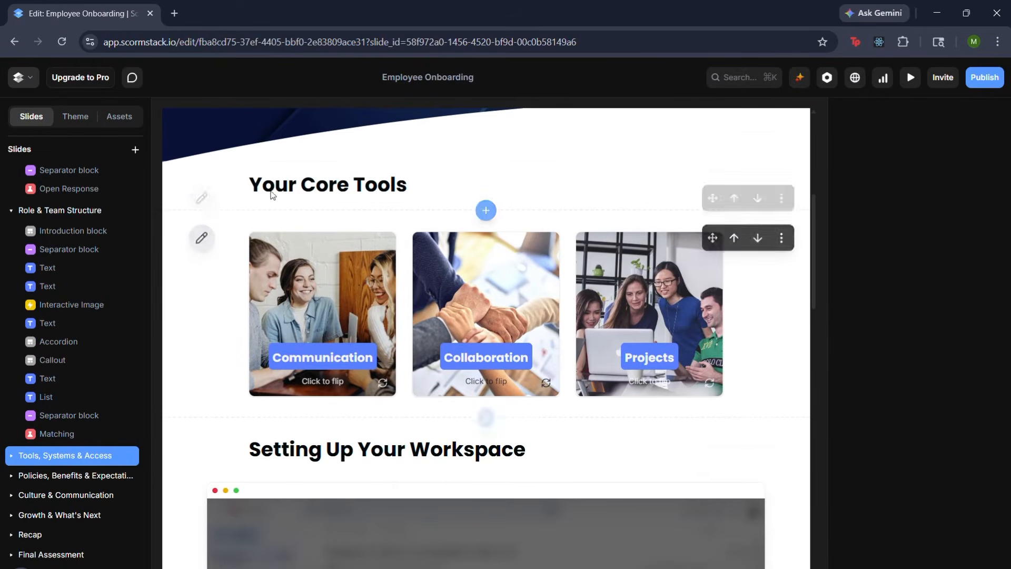
Flip the Communication, Collaboration and Projects flashcards to view their backs, and turn them to the front again
click(336, 374)
click(481, 383)
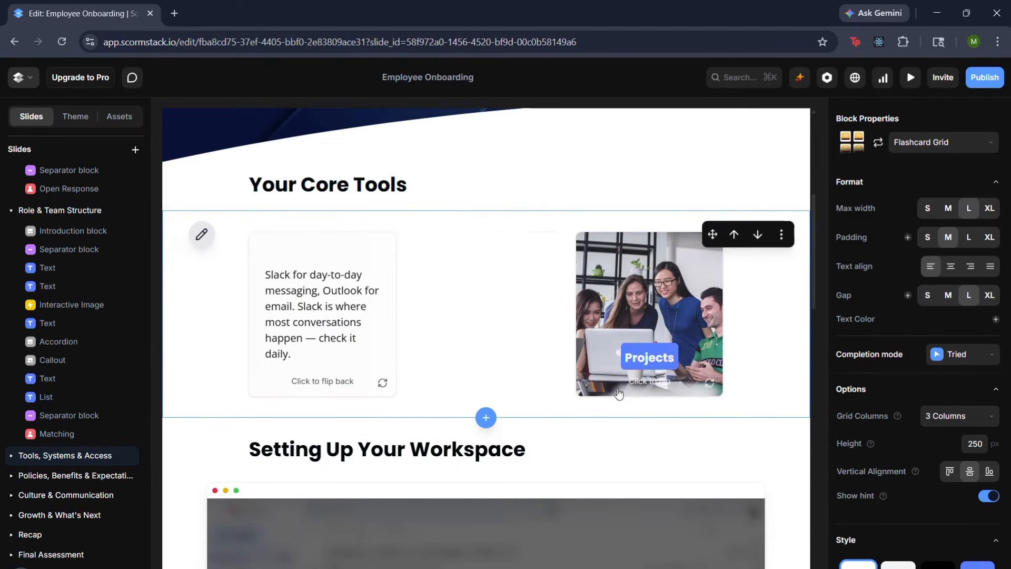
click(646, 387)
click(647, 388)
click(484, 379)
click(337, 378)
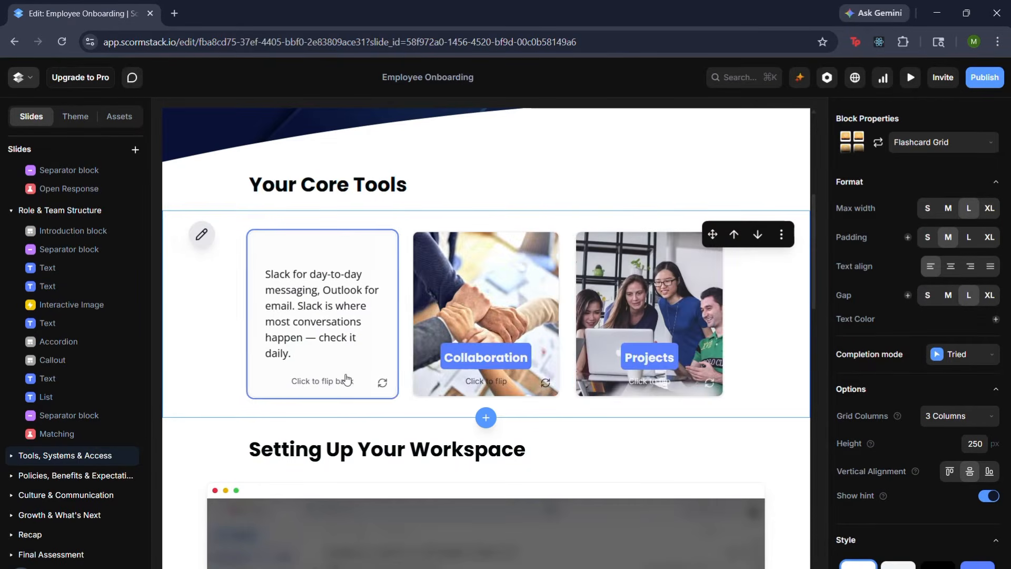
scroll(290, 325, down, 2)
scroll(316, 274, up, 2)
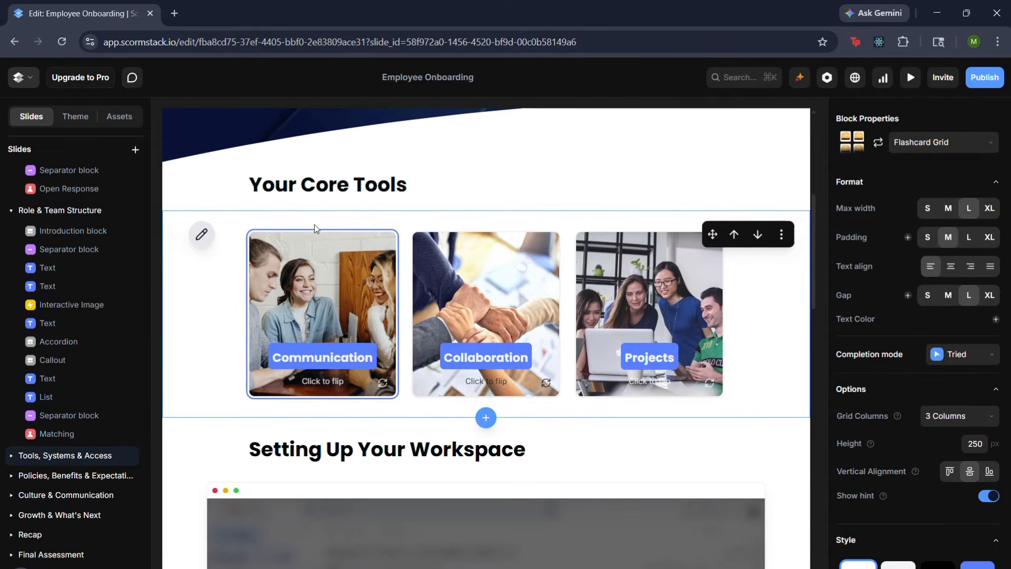
click(345, 390)
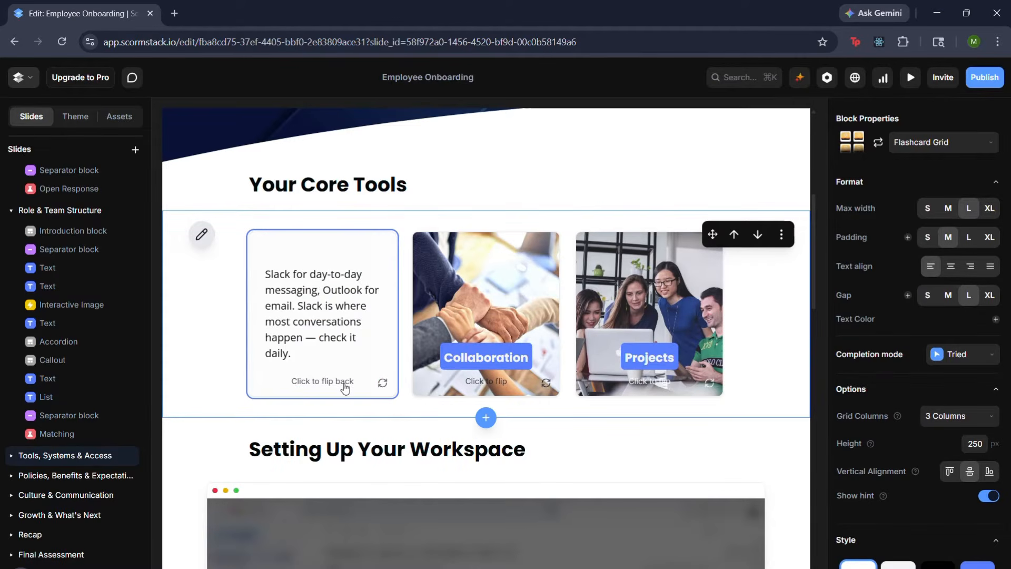
click(346, 389)
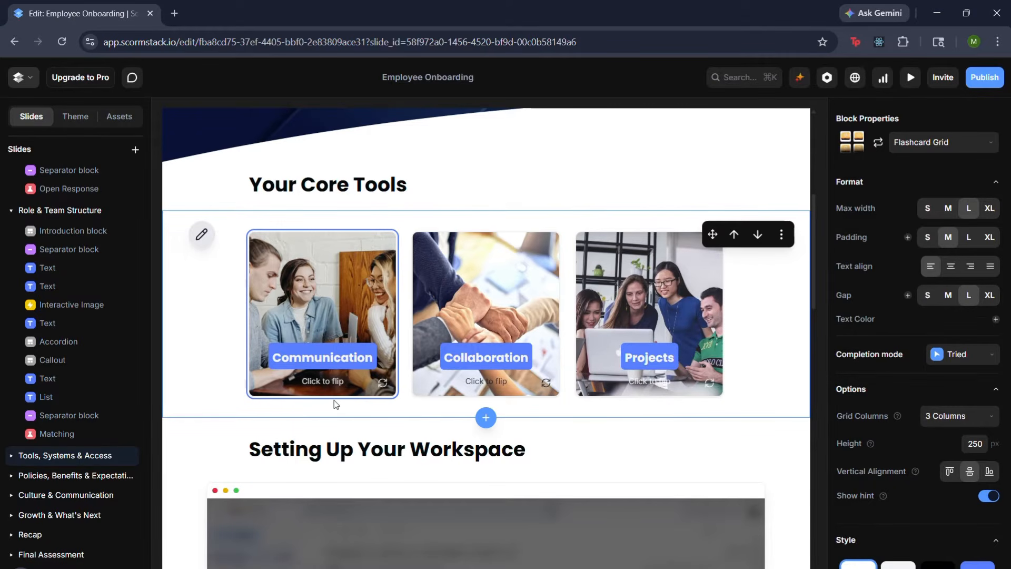
Start the "Setting Up Slack!" walkthrough in the Setting Up Your Workspace section
scroll(334, 403, down, 5)
scroll(337, 409, down, 1)
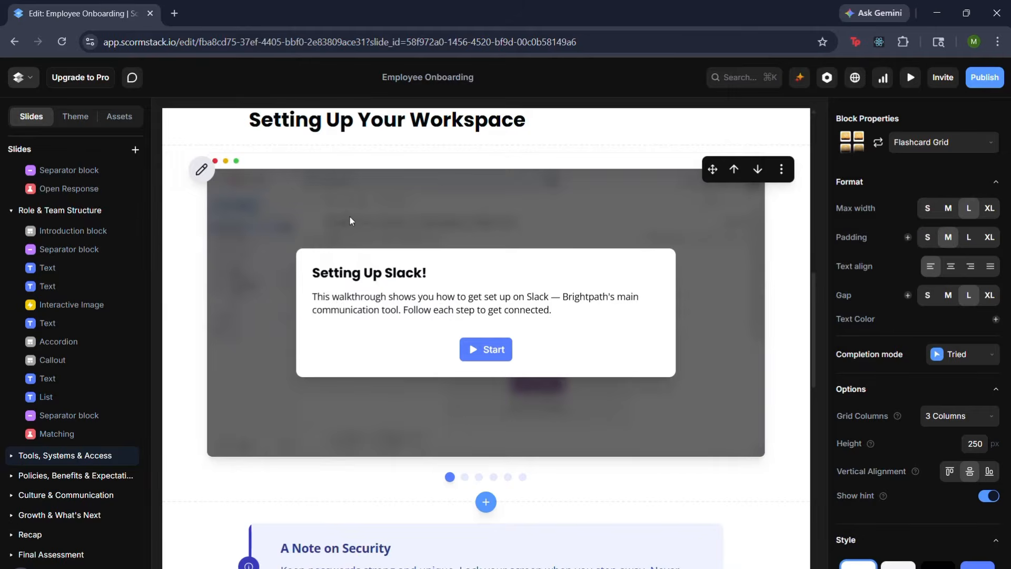
scroll(413, 159, up, 1)
scroll(410, 158, down, 1)
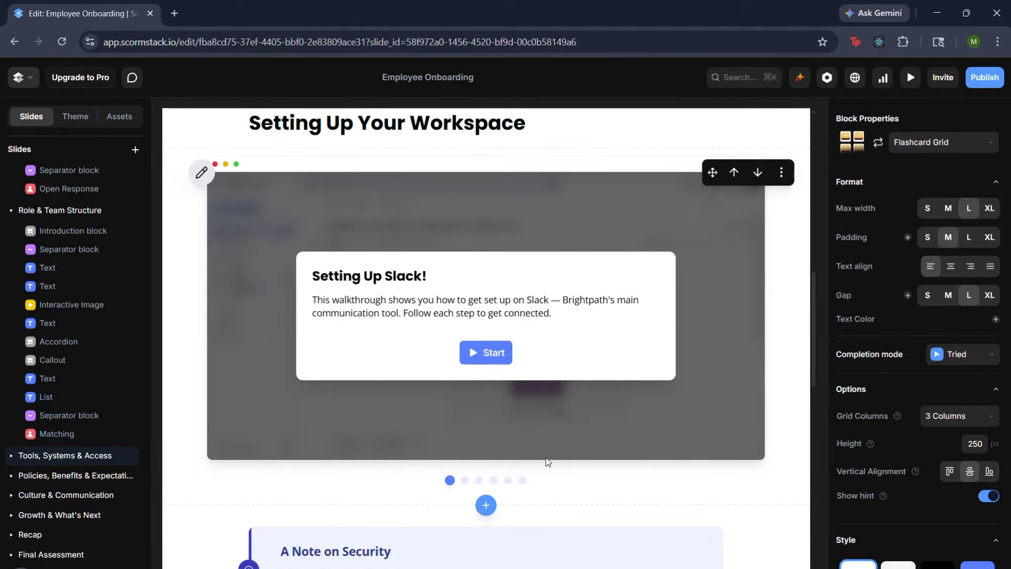
scroll(545, 461, up, 1)
scroll(545, 457, down, 1)
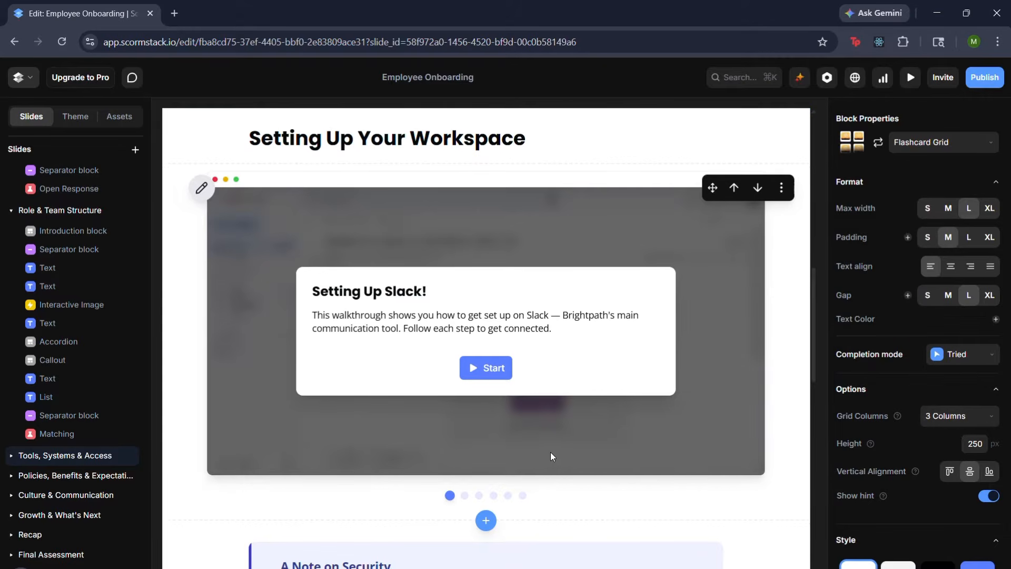
click(493, 371)
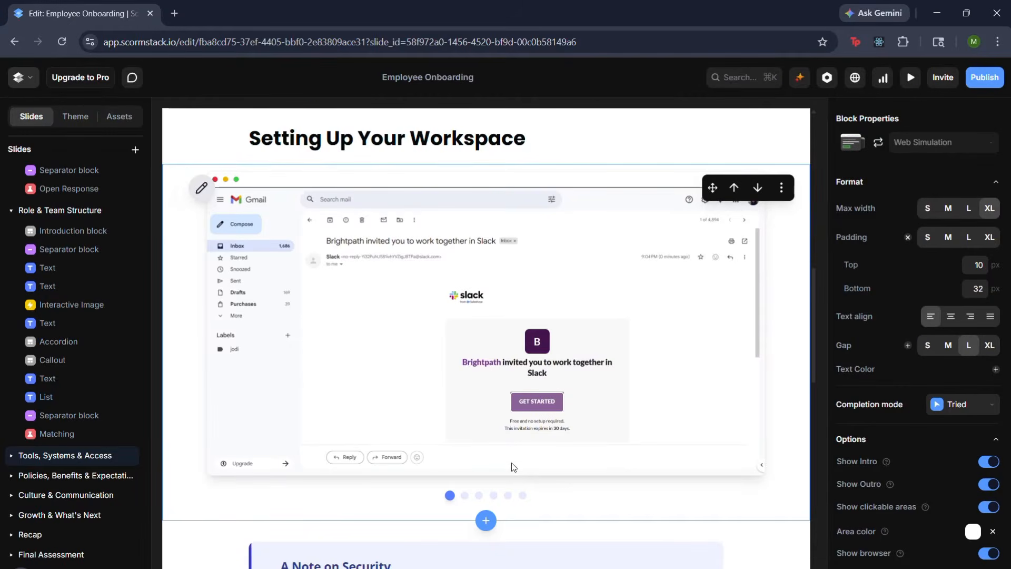
Examine the web simulation's Gmail invitation screen and the hint on its GET STARTED hotspot
scroll(511, 469, up, 1)
scroll(514, 469, down, 1)
scroll(741, 258, up, 1)
scroll(743, 248, down, 1)
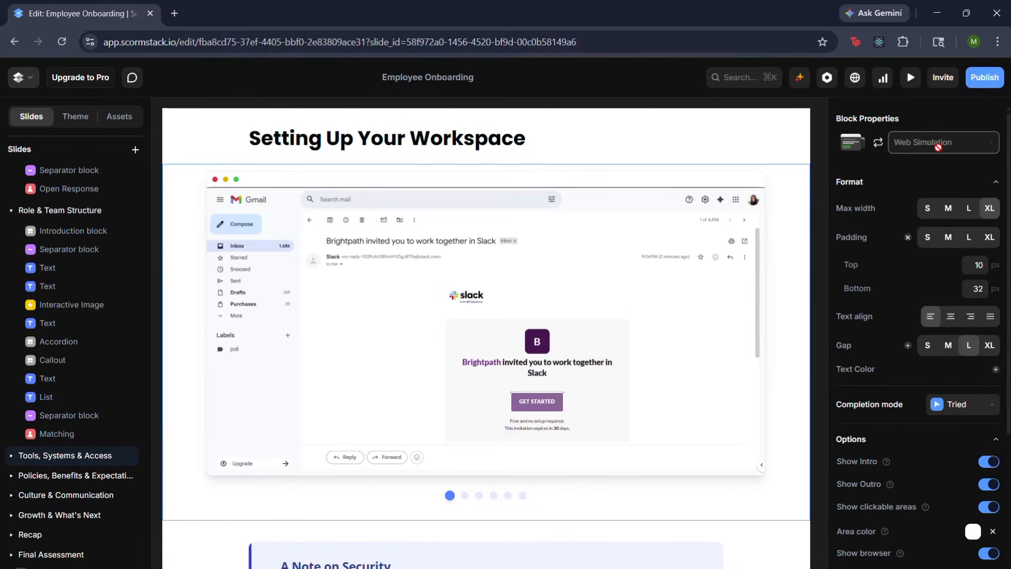
mouse_move(530, 404)
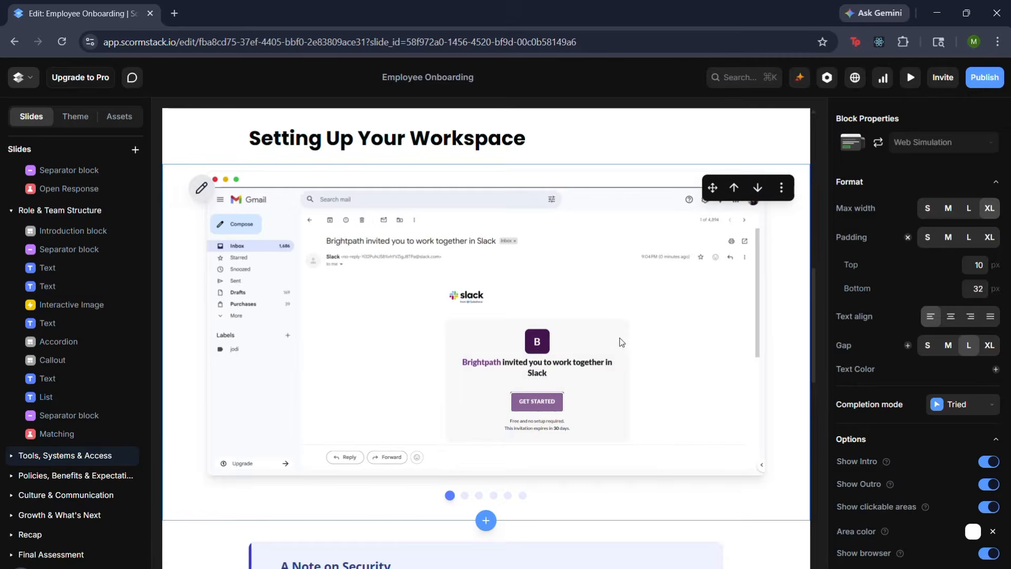
click(556, 407)
scroll(488, 291, up, 2)
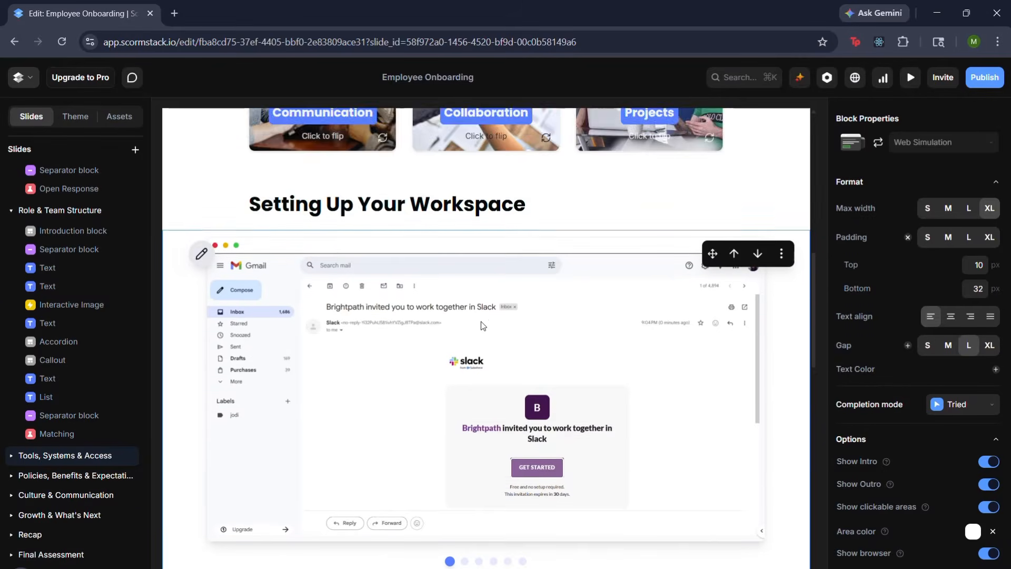
scroll(481, 321, down, 2)
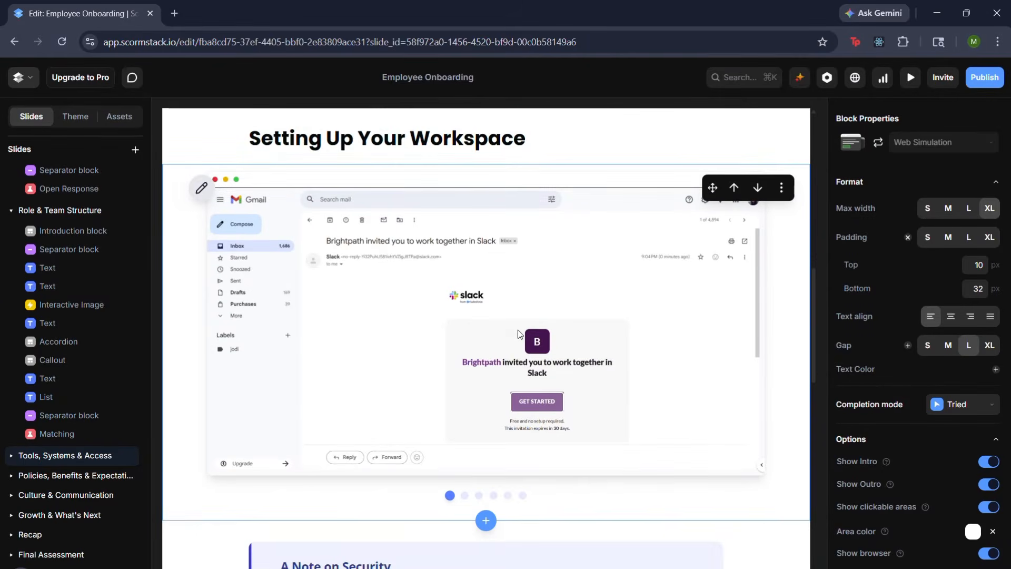
click(534, 401)
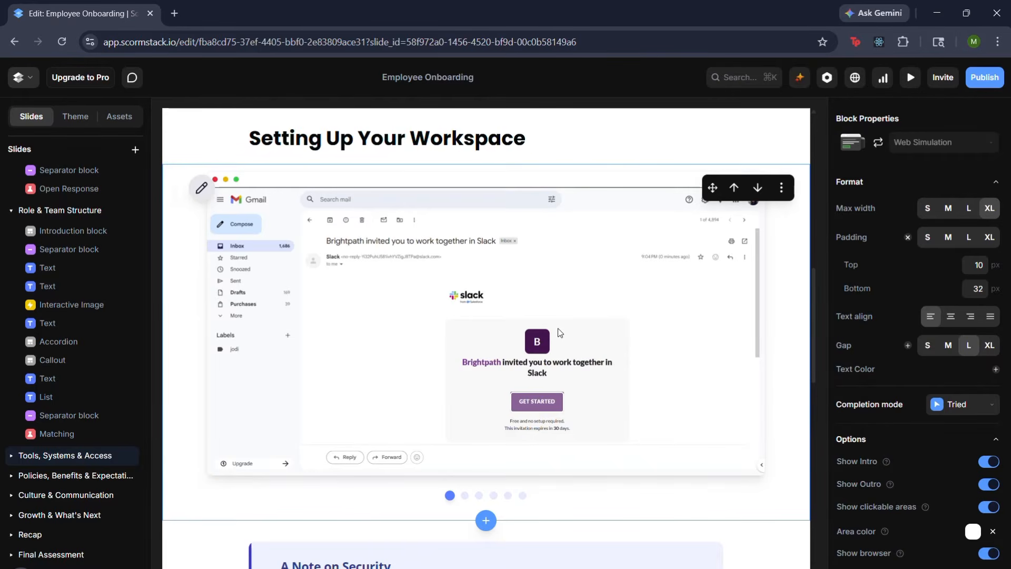
mouse_move(542, 407)
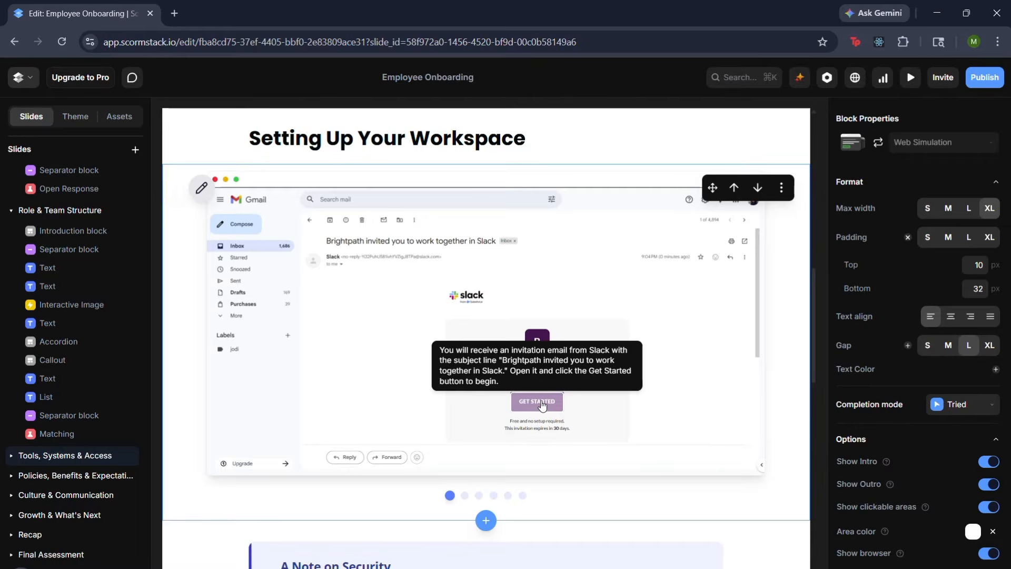
Complete the Slack simulation by following Get Started, Continue, the emailed-code field, Open Slack and the onboarding channel
click(542, 406)
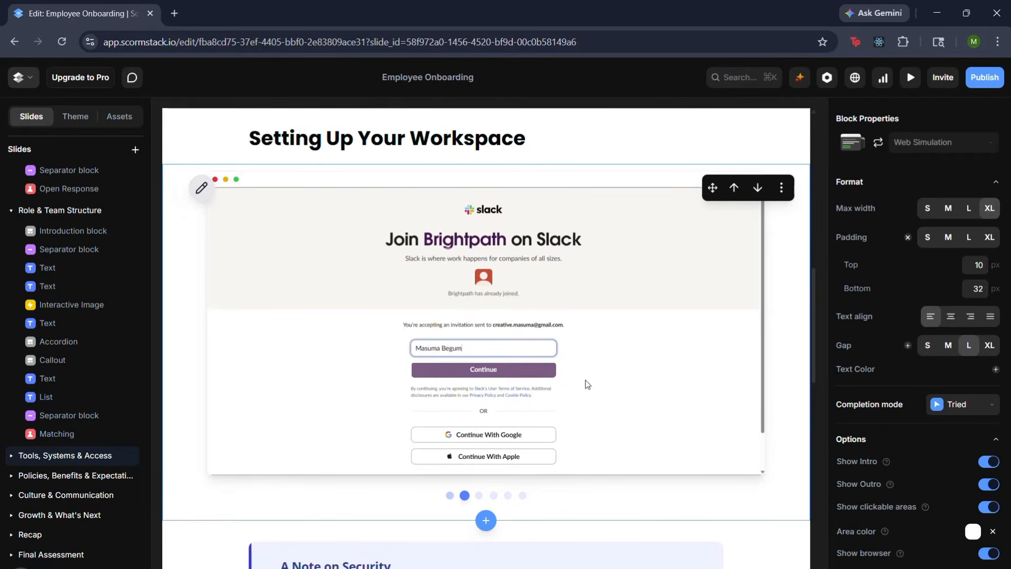
click(479, 380)
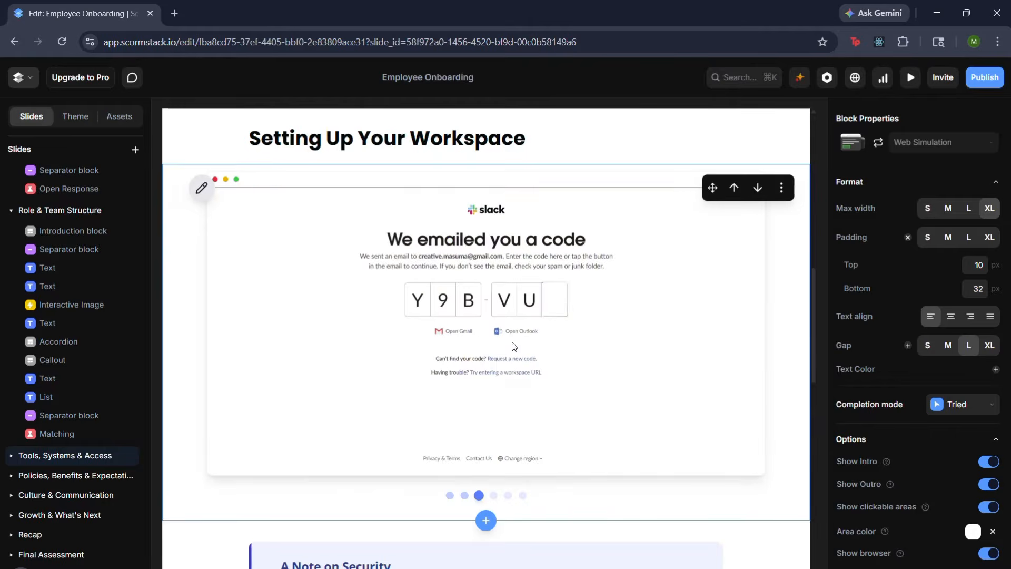
click(551, 298)
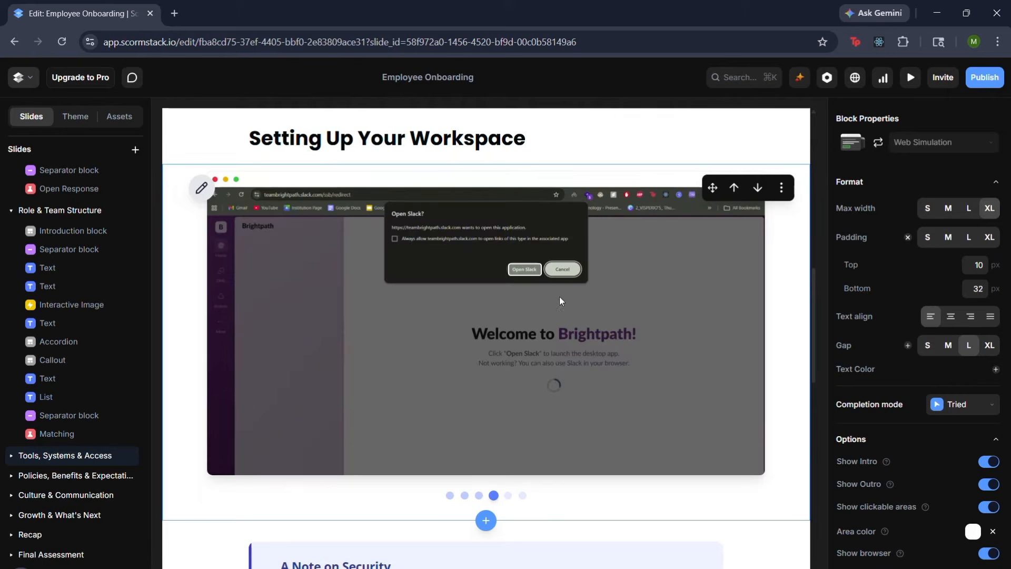
click(524, 272)
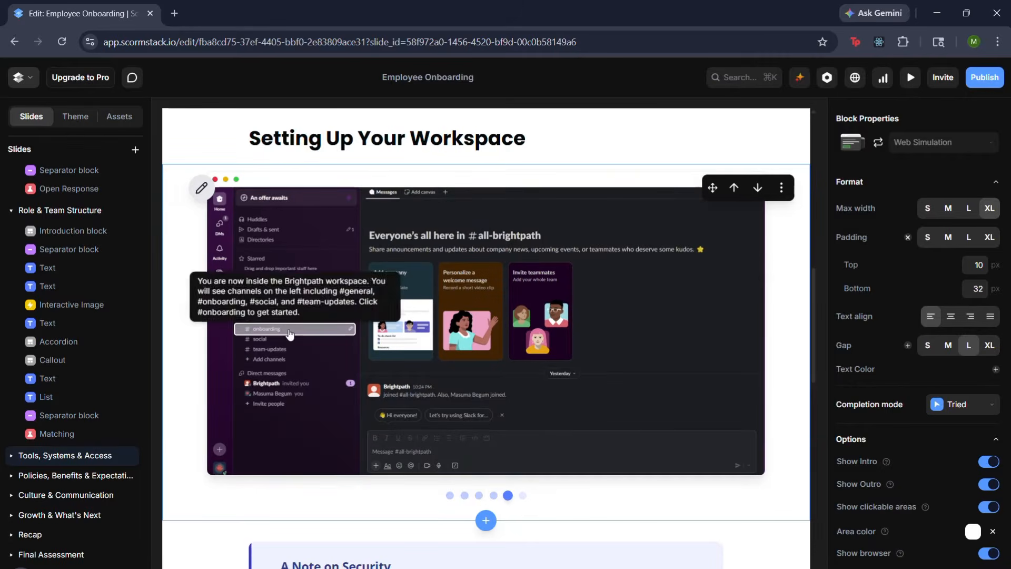
click(290, 330)
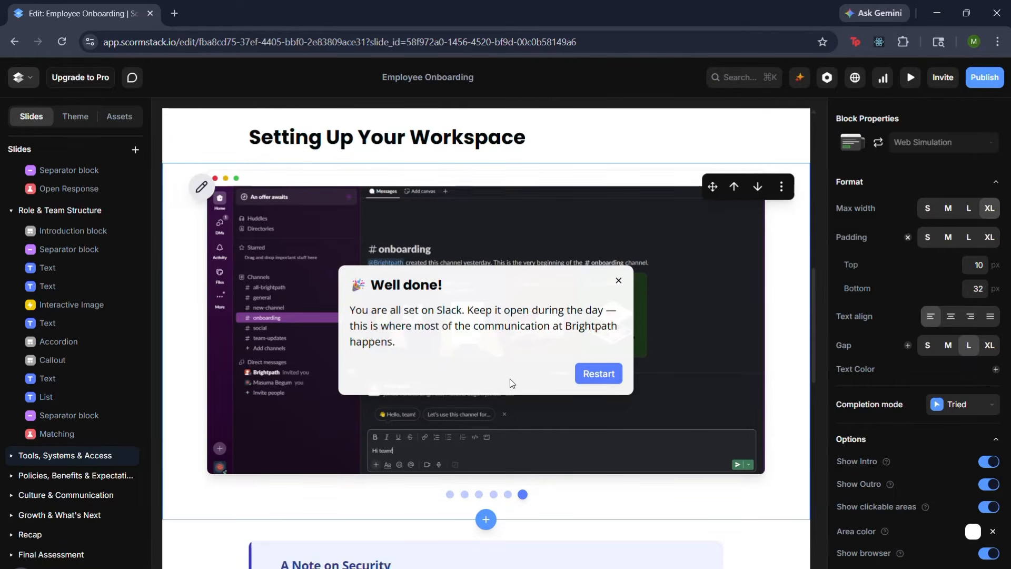
Move past the Slack simulation and select the "A Note on Security" callout to view its block properties
scroll(510, 378, down, 1)
scroll(511, 381, up, 1)
scroll(511, 381, down, 3)
scroll(514, 381, down, 2)
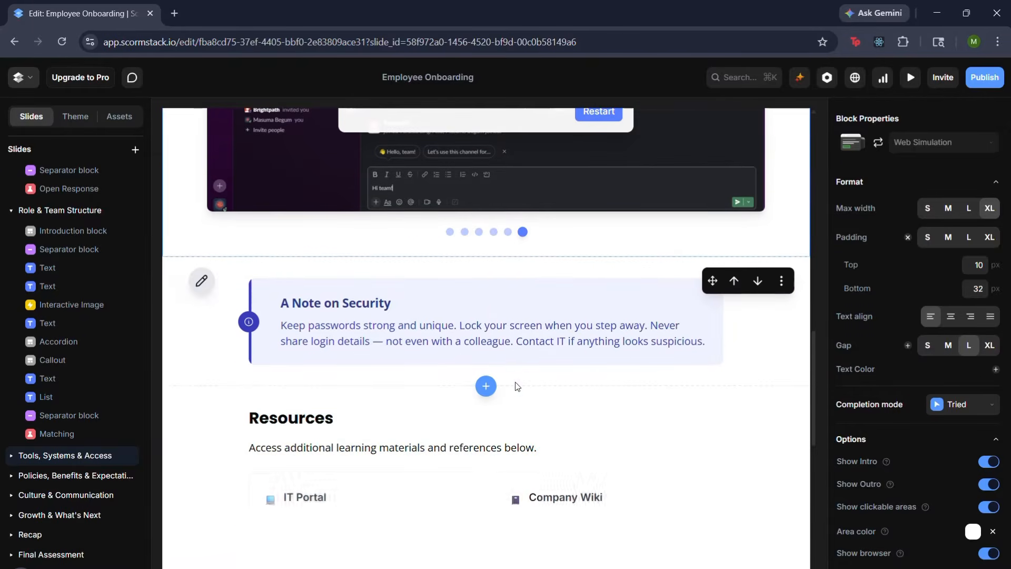
click(564, 348)
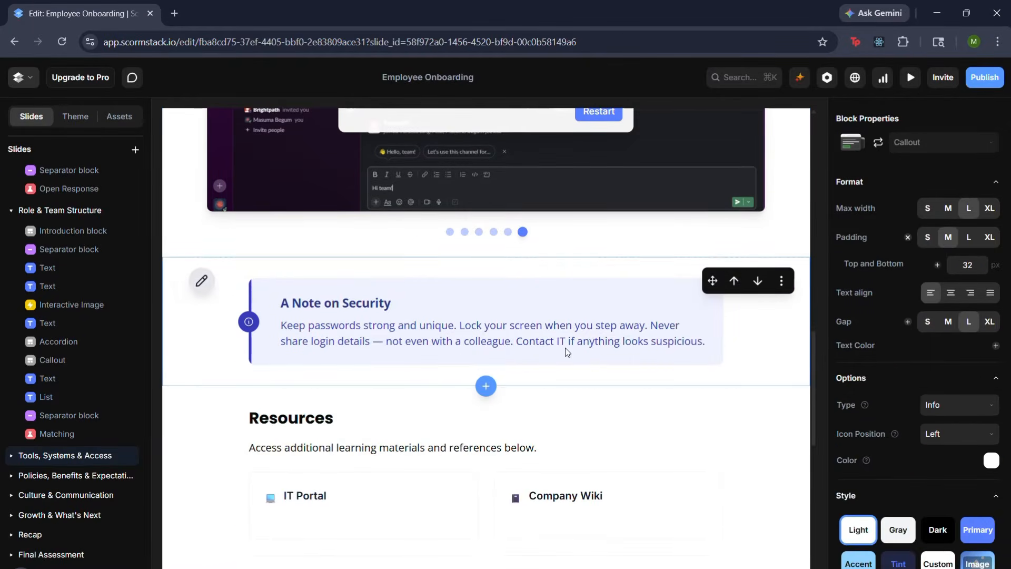
Enter "hh" as the description of the IT Portal resource in the Resources block and close its editor
scroll(585, 352, down, 3)
click(407, 297)
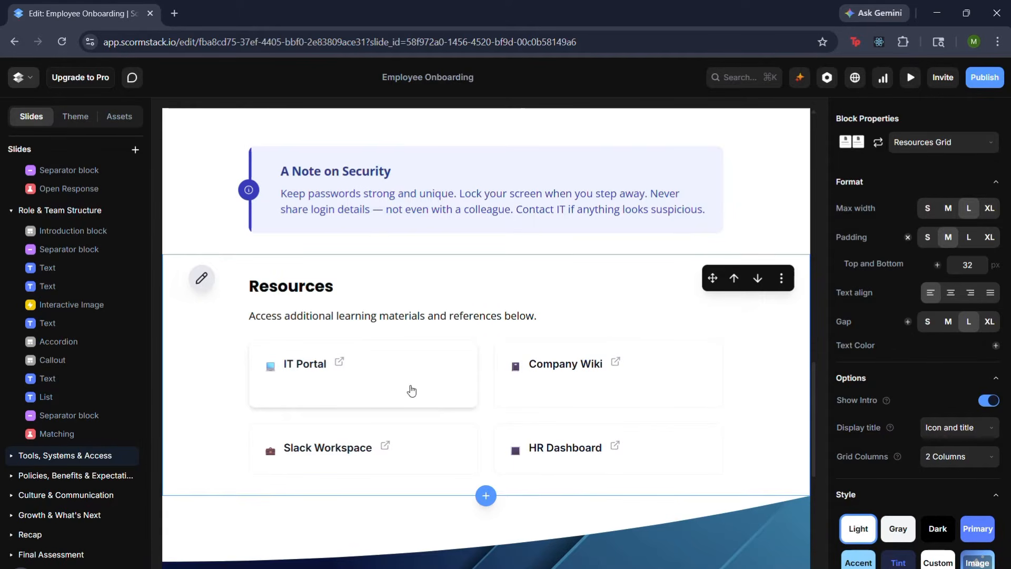
click(202, 281)
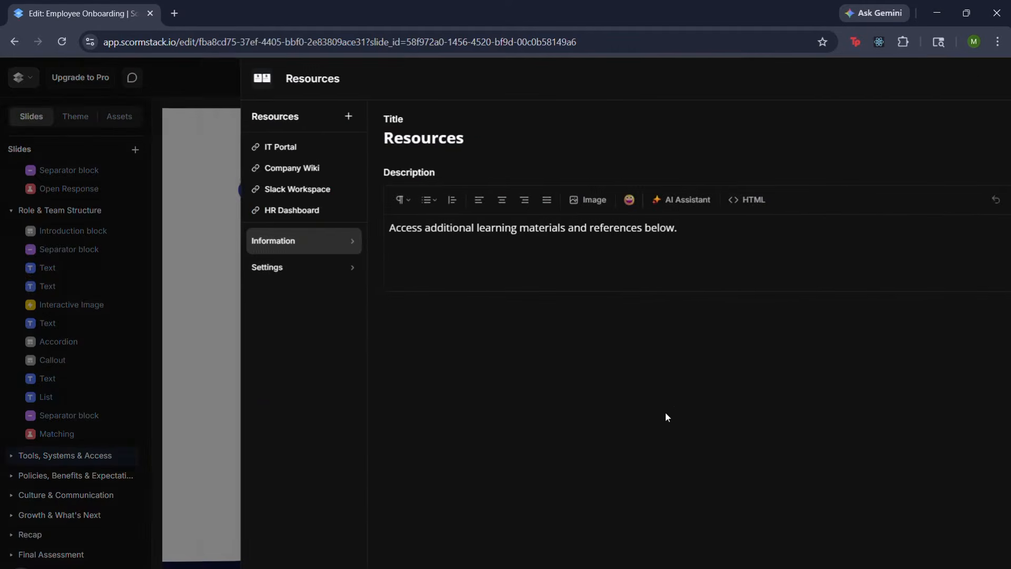
click(227, 149)
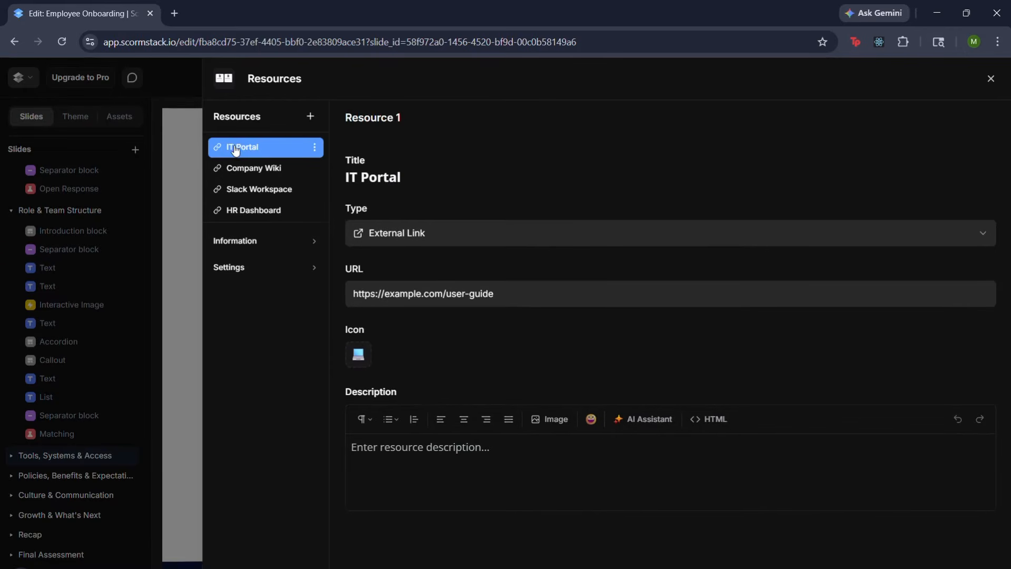
click(412, 458)
text(hh)
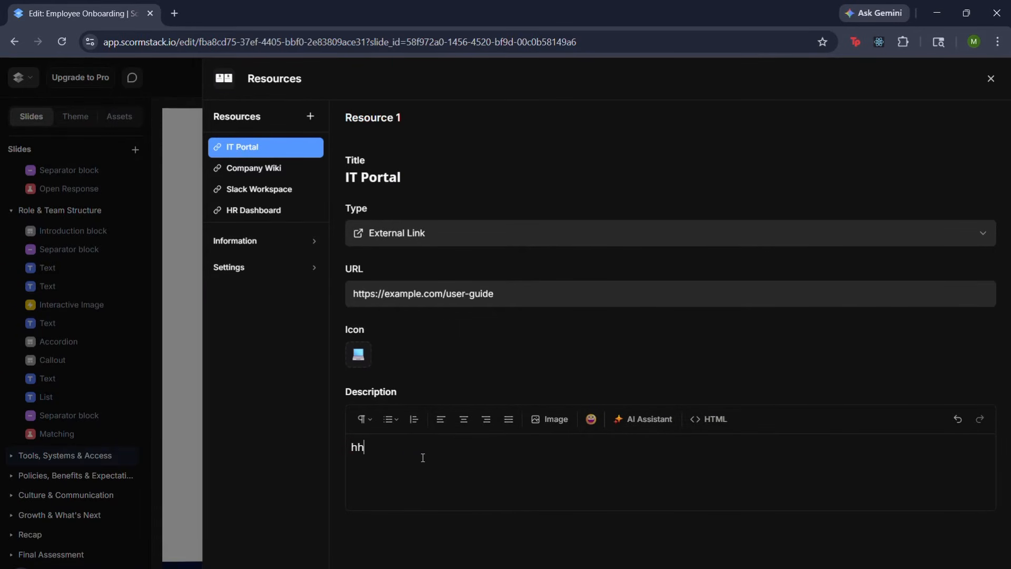
click(990, 79)
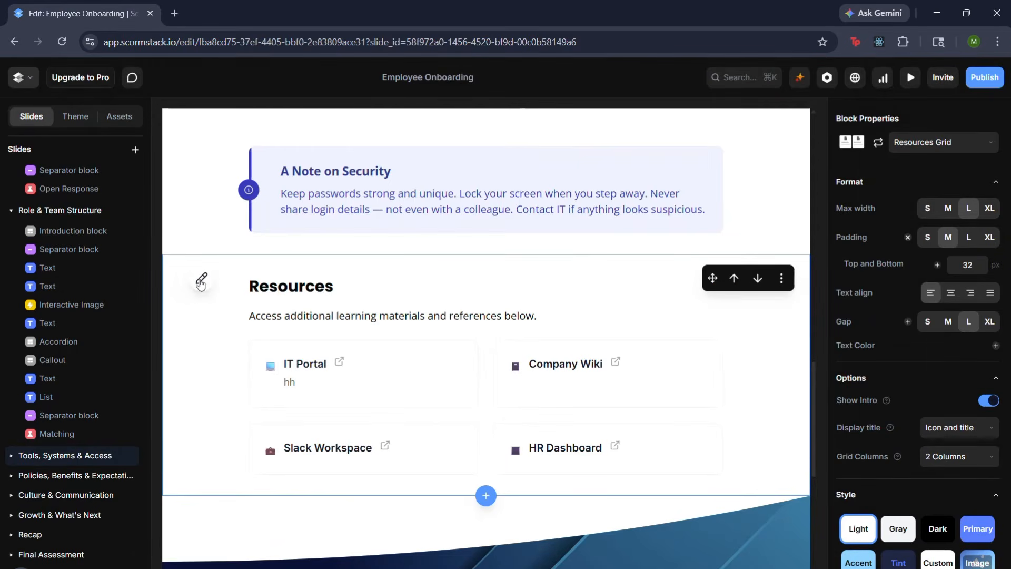
Reopen the IT Portal resource, clear its description, and close the Resources editor
click(200, 282)
click(237, 147)
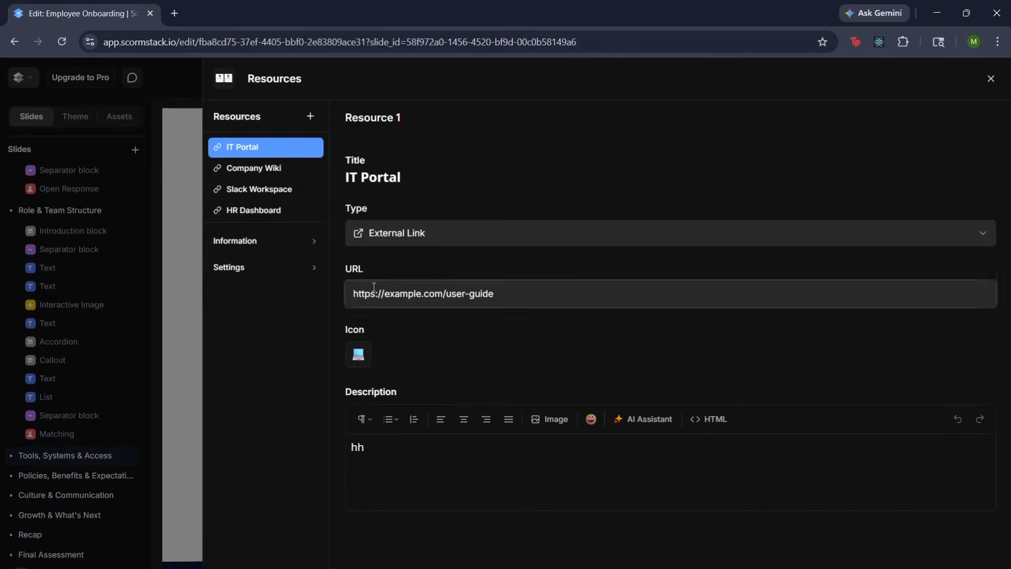
drag(374, 462, 344, 447)
key(BackSpace)
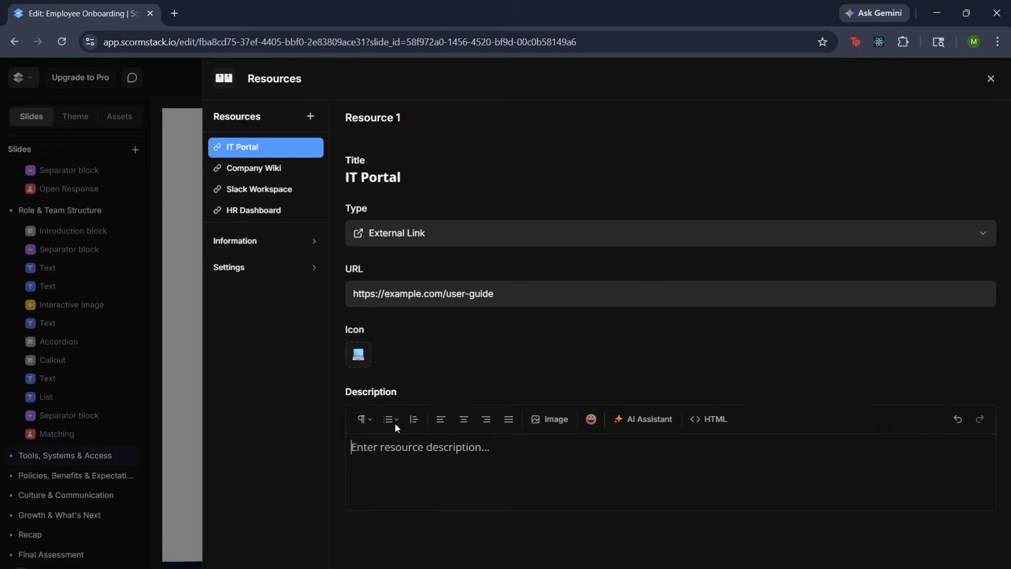
click(989, 79)
In the Sort Your Tools activity, place Slack under Communication, Outlook and Asana under Collaboration, and Google Drive and Google Sheets under Projects
scroll(474, 353, down, 3)
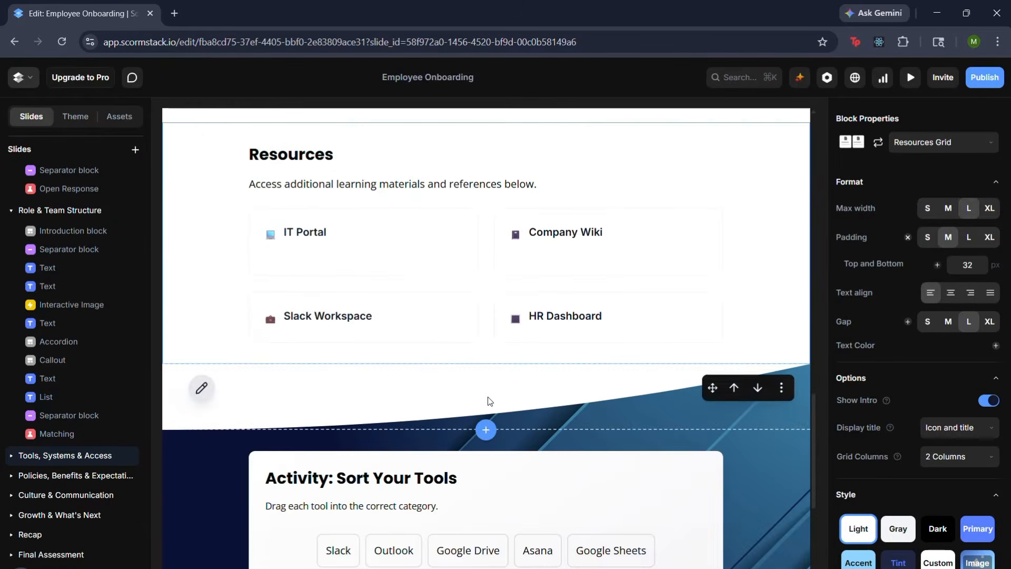
scroll(487, 396, down, 5)
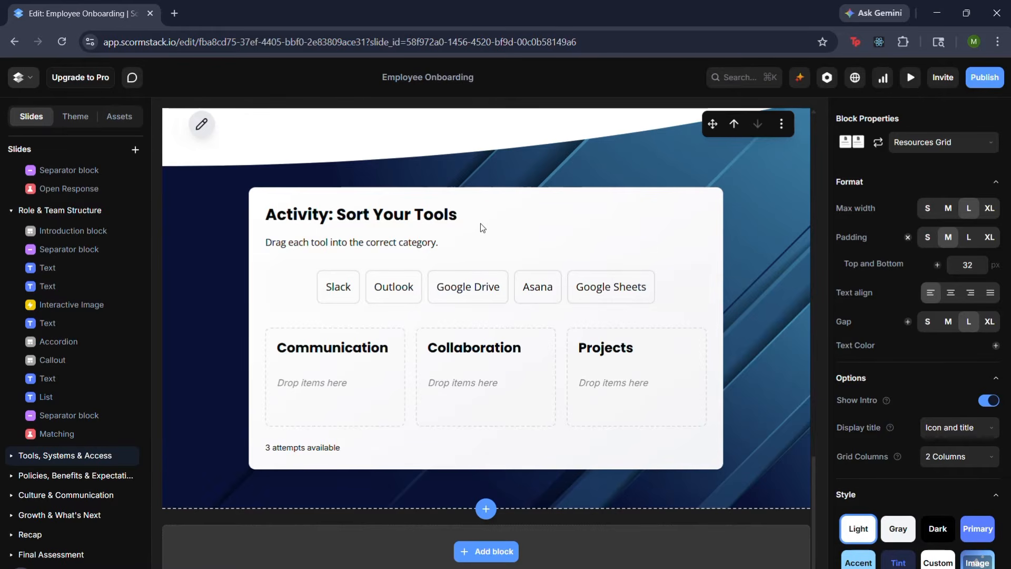
click(342, 287)
drag(342, 289, 332, 375)
drag(394, 286, 458, 379)
drag(437, 290, 596, 368)
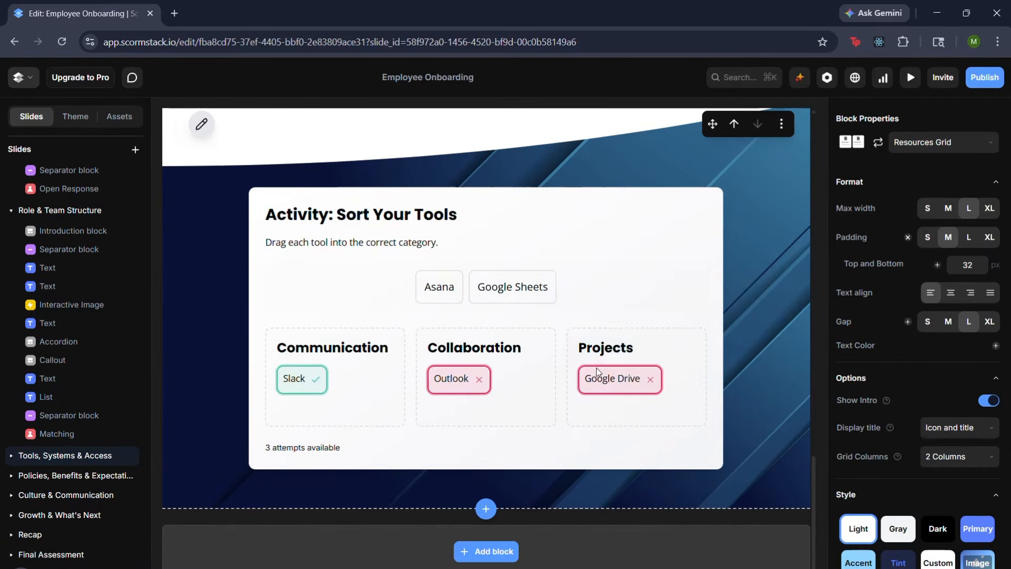
drag(534, 292, 532, 368)
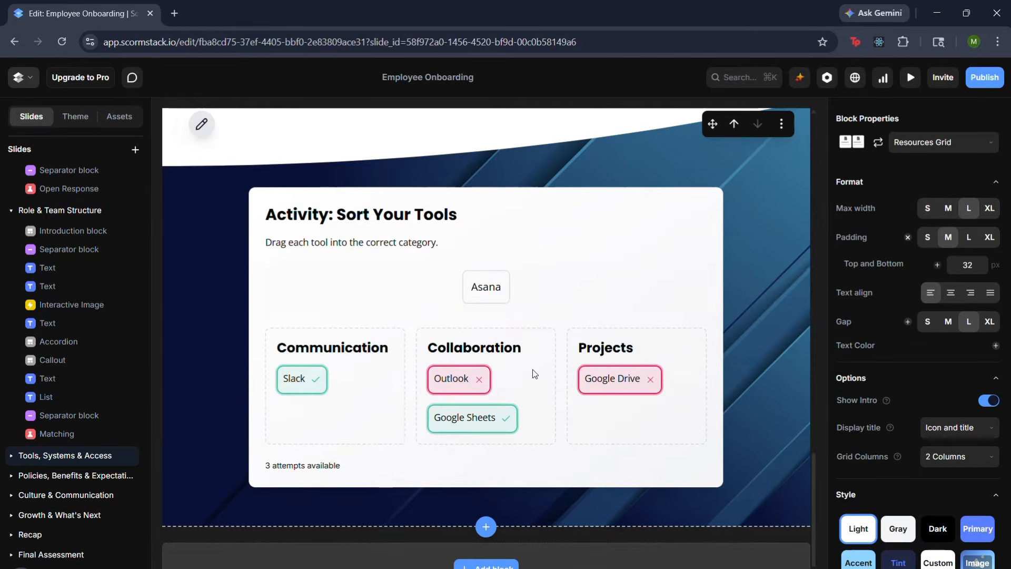
drag(481, 311, 394, 382)
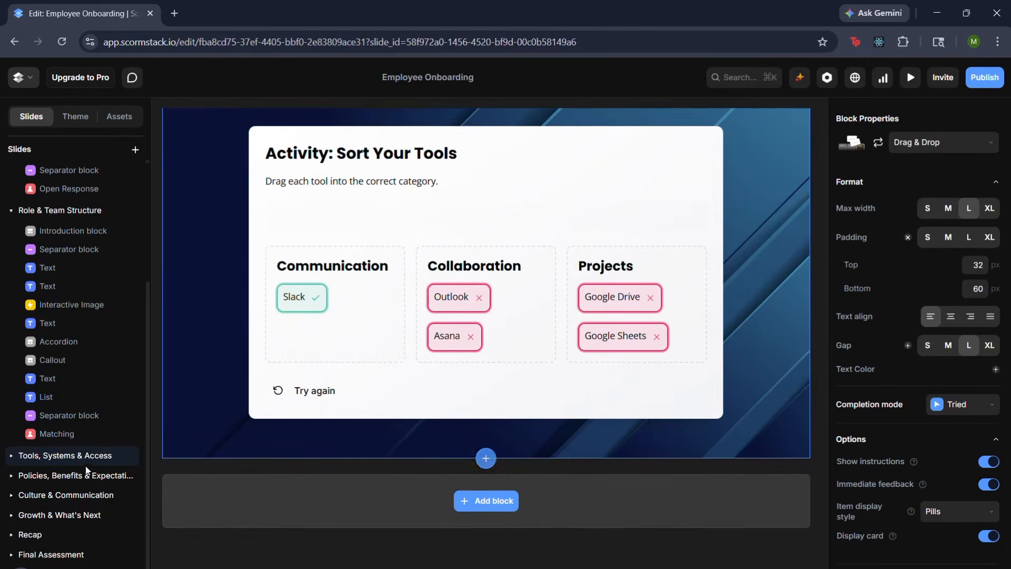
Open the Policies, Benefits & Expectations lesson and view the Health, Time Off, Learning and Extras benefits, ending on Health
click(48, 476)
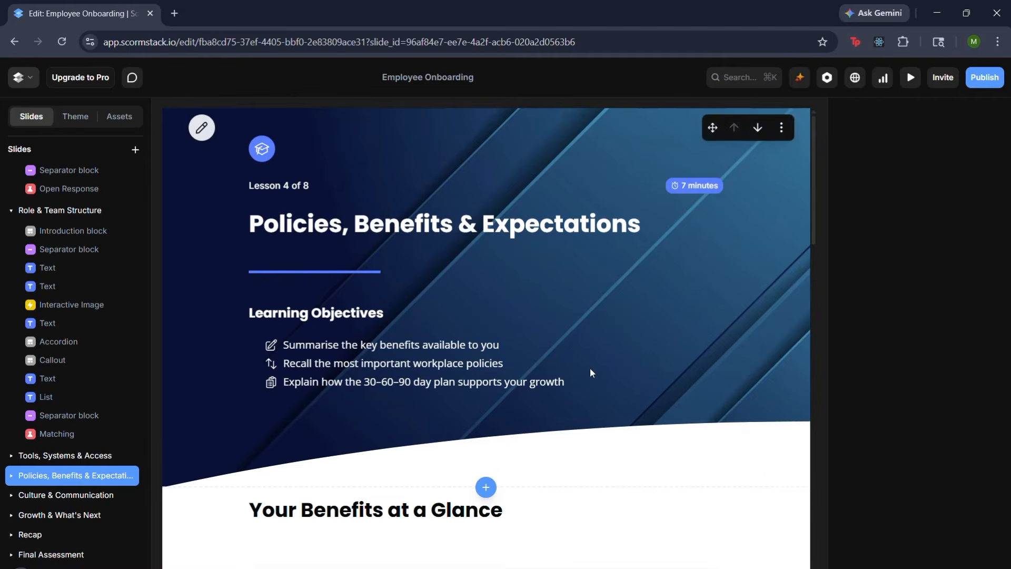
scroll(591, 372, down, 5)
click(287, 244)
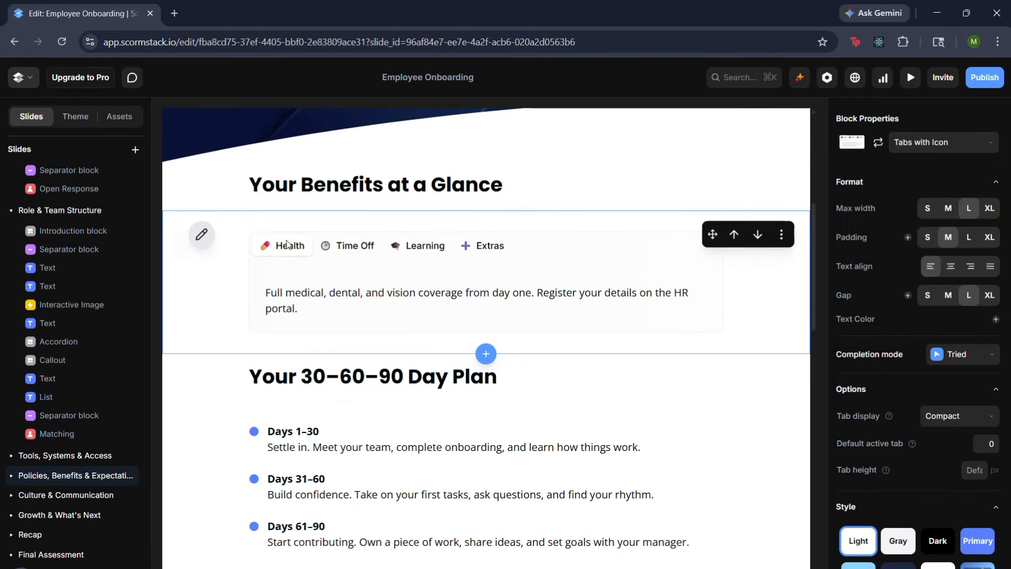
click(335, 249)
click(404, 251)
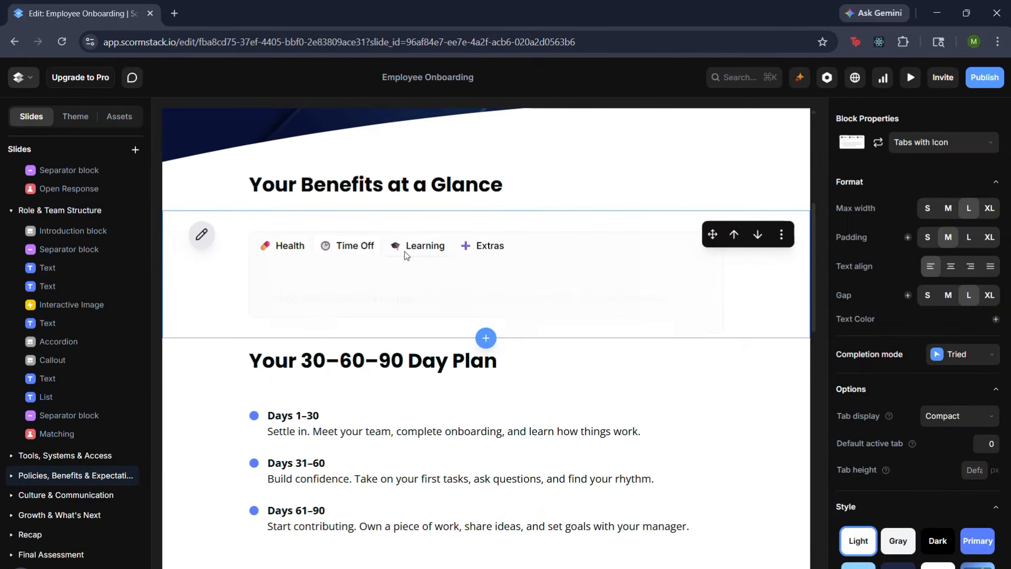
click(471, 254)
click(308, 247)
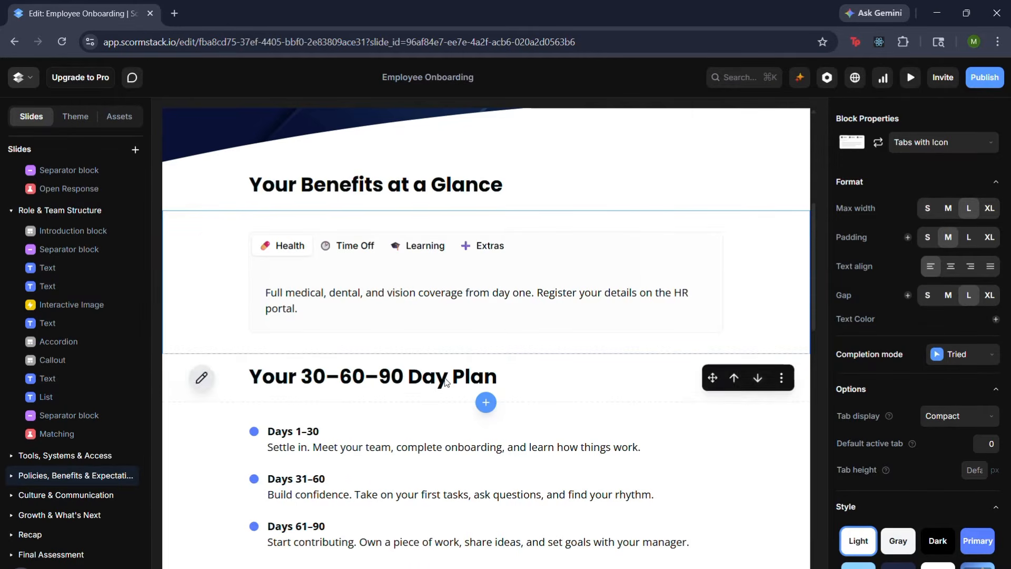
Examine the "Your 30–60–90 Day Plan" section and select its bullet list to view the block properties
scroll(305, 274, down, 3)
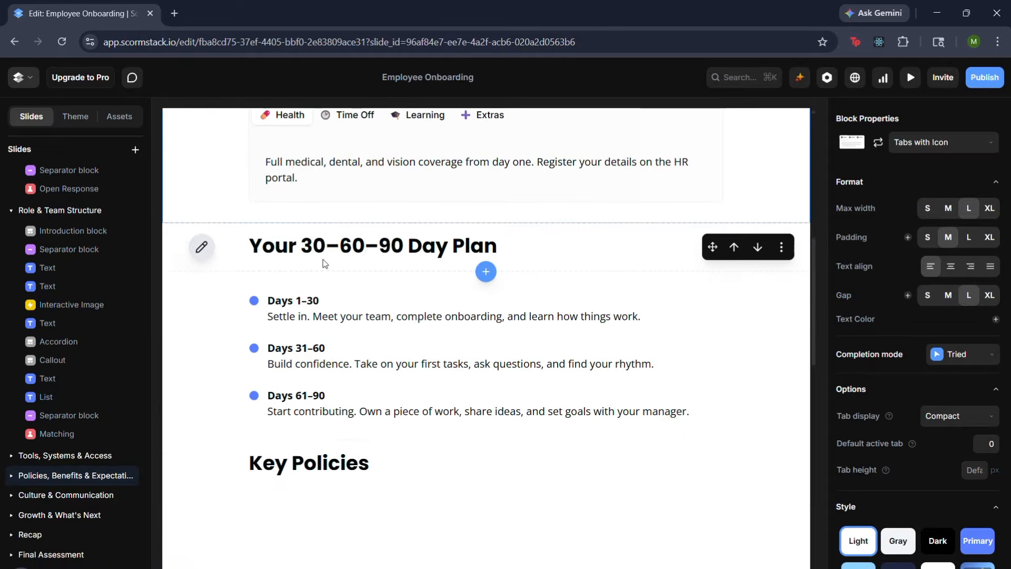
scroll(323, 259, up, 3)
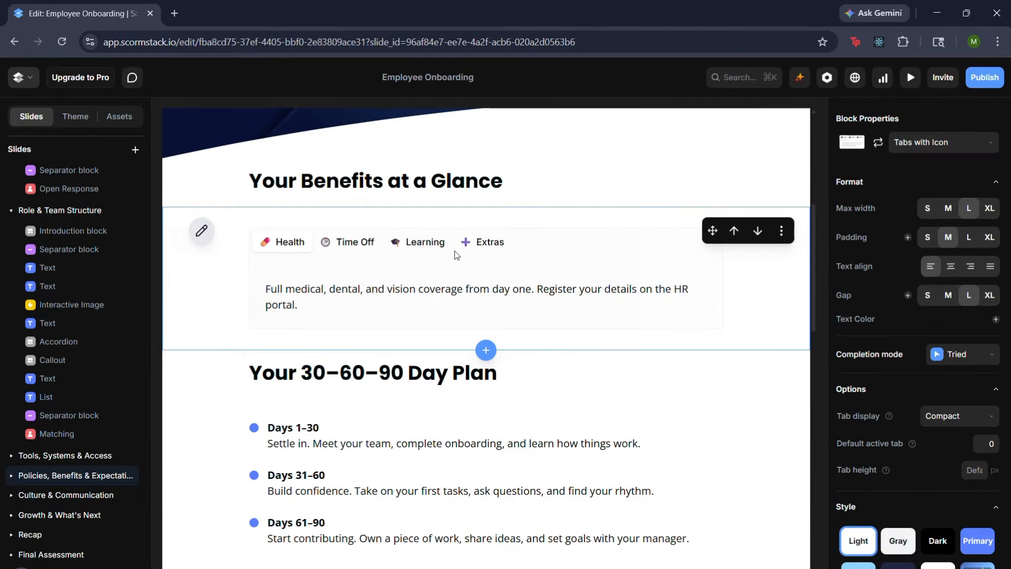
scroll(362, 221, down, 3)
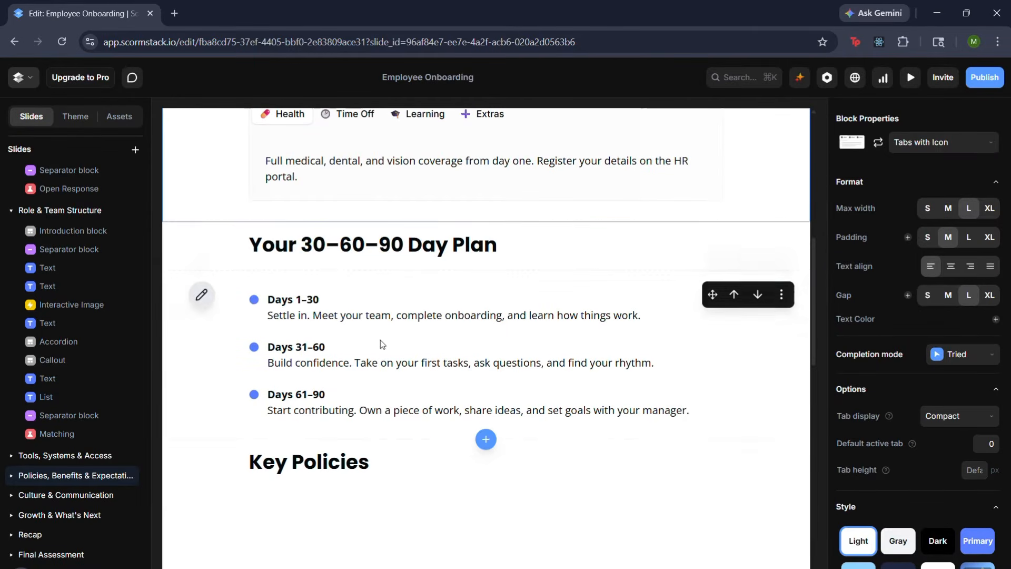
scroll(380, 339, down, 3)
scroll(348, 233, up, 2)
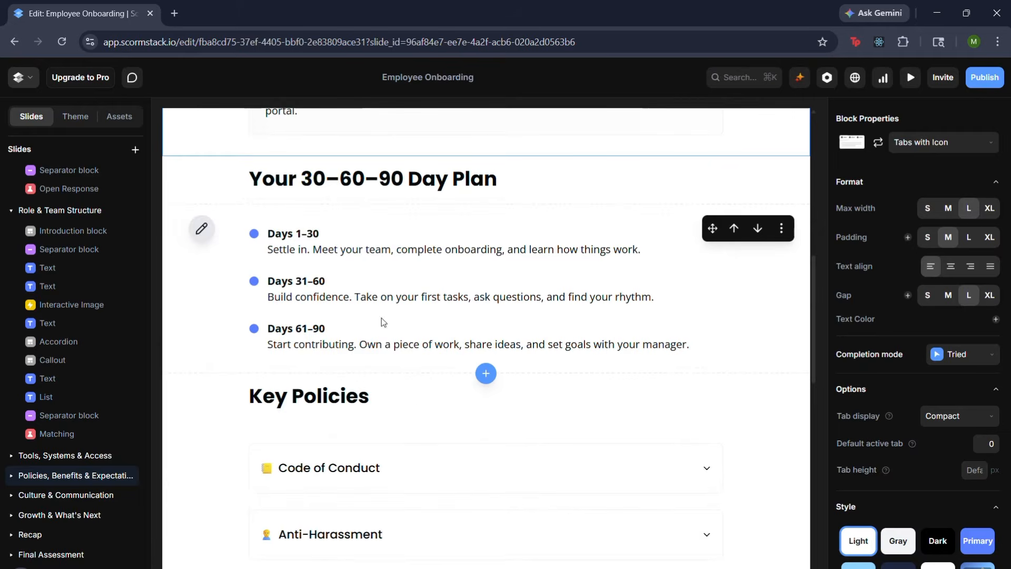
click(471, 315)
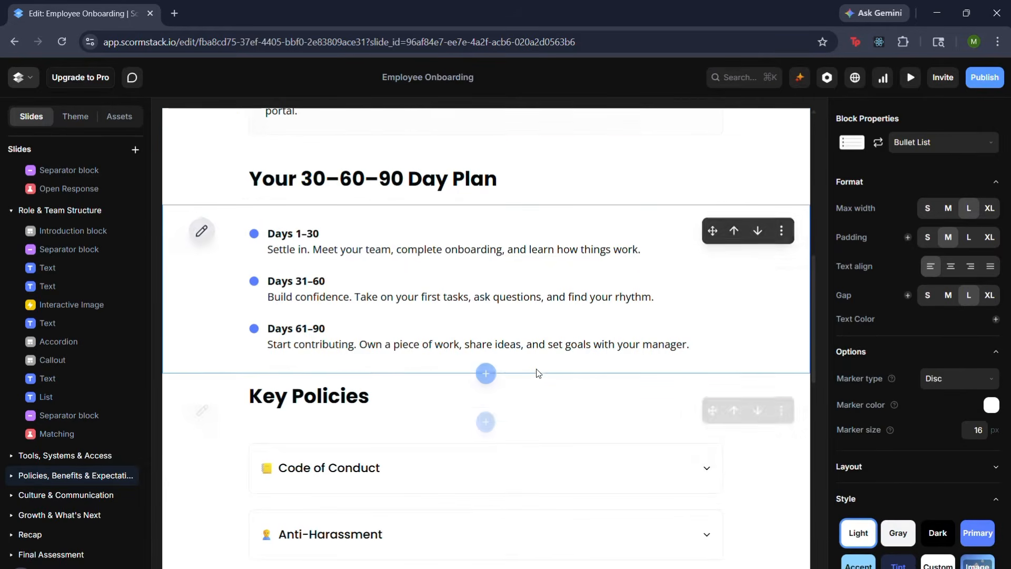
Browse the Interactive and Layout block types that can be inserted below the 30–60–90 day list, and close the choices without adding one
scroll(540, 374, down, 3)
scroll(540, 377, up, 5)
scroll(511, 377, down, 2)
scroll(510, 377, down, 1)
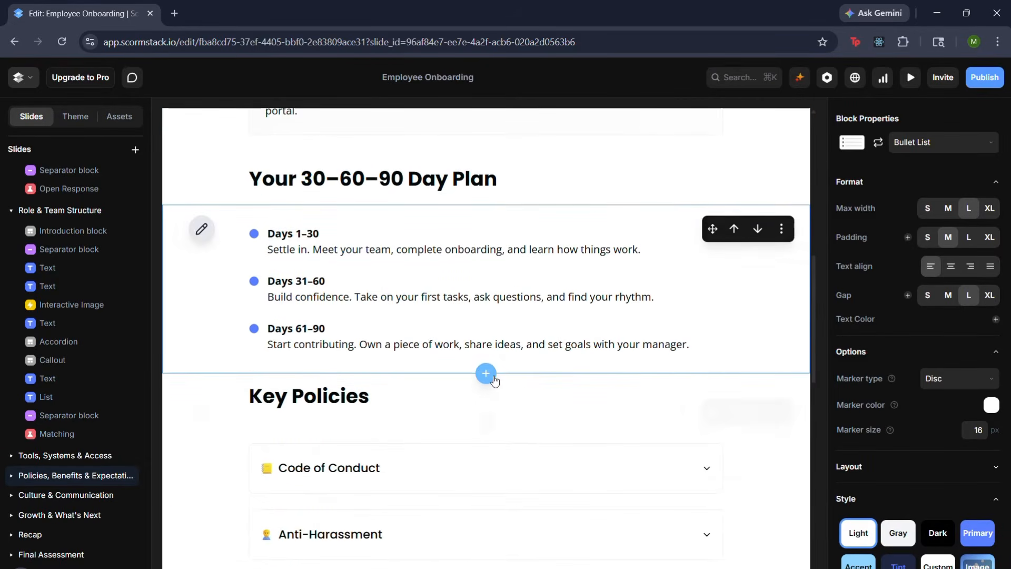
click(485, 374)
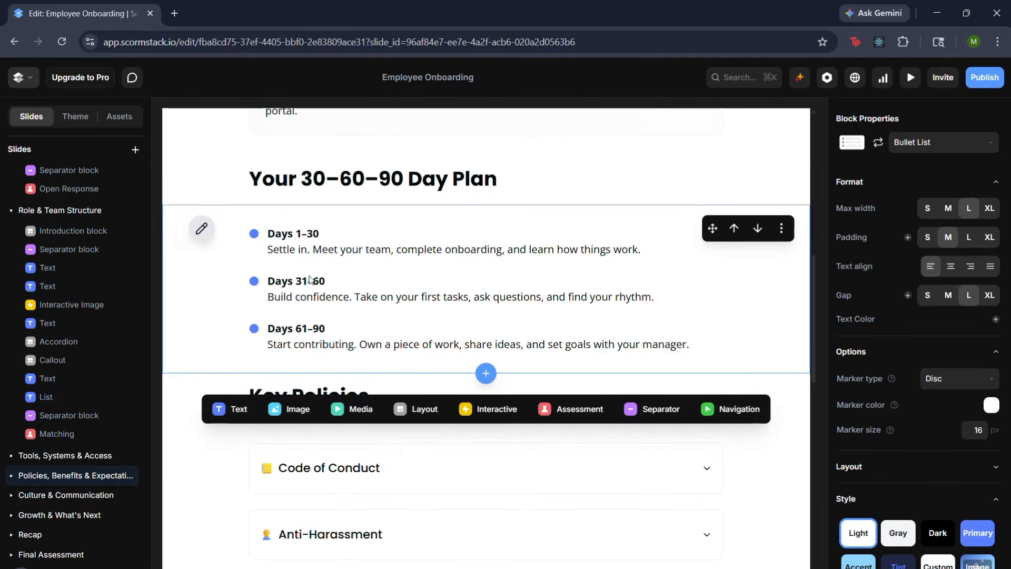
click(475, 413)
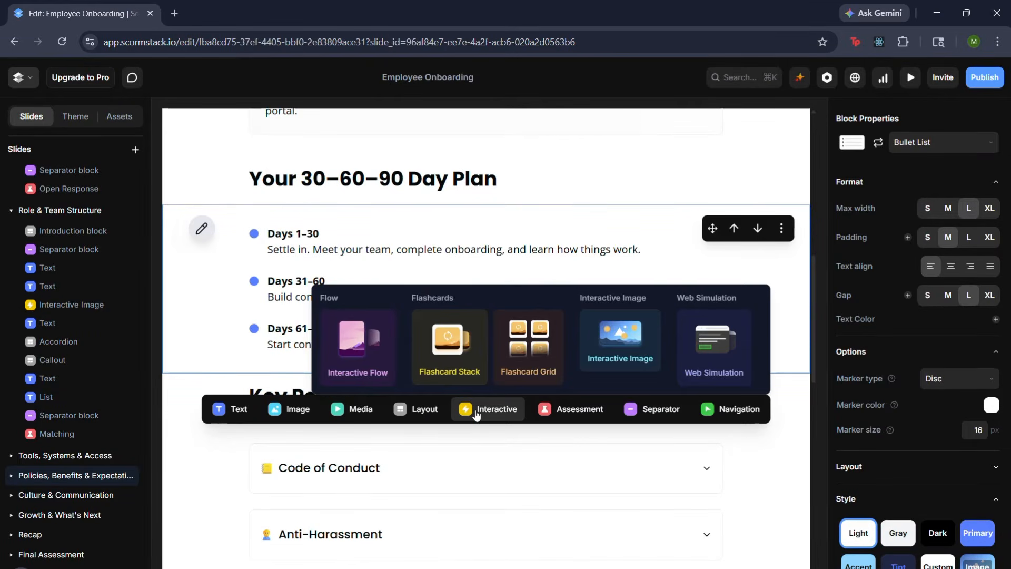
click(436, 410)
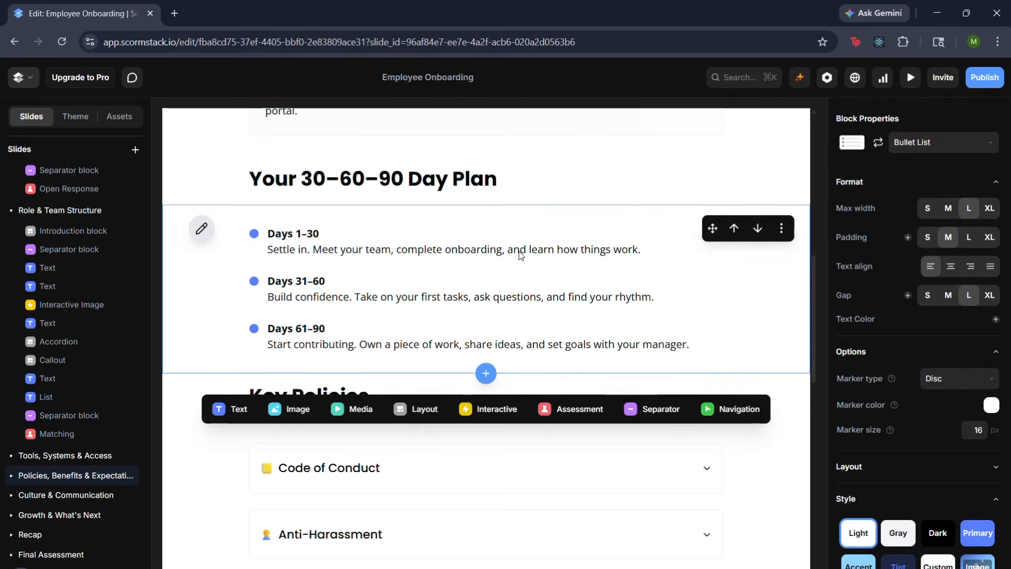
click(519, 252)
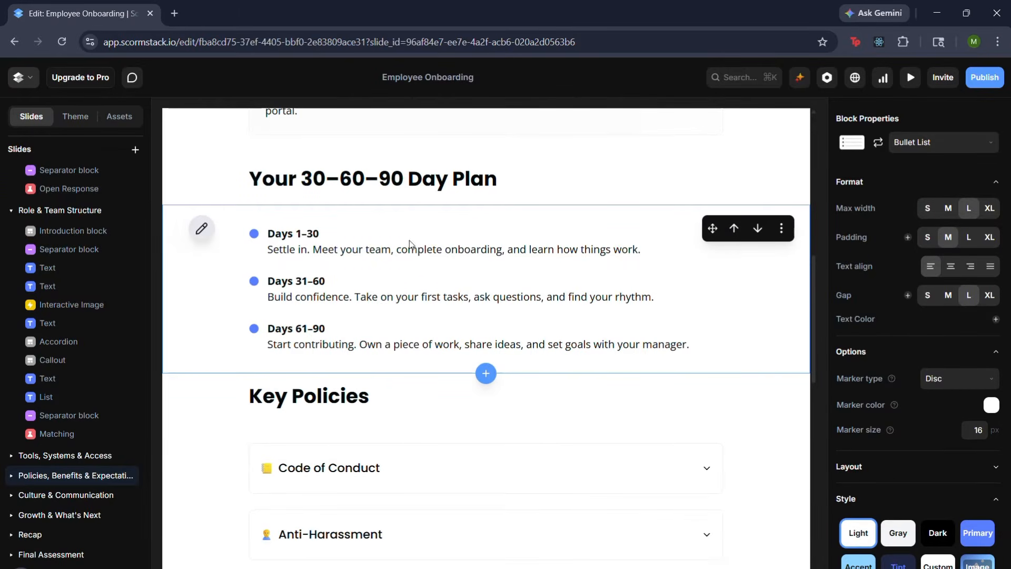
In the Fill in the Gaps activity, choose 25 for annual leave days, £100 for the expense limit and £2000 for the learning budget
scroll(432, 301, down, 3)
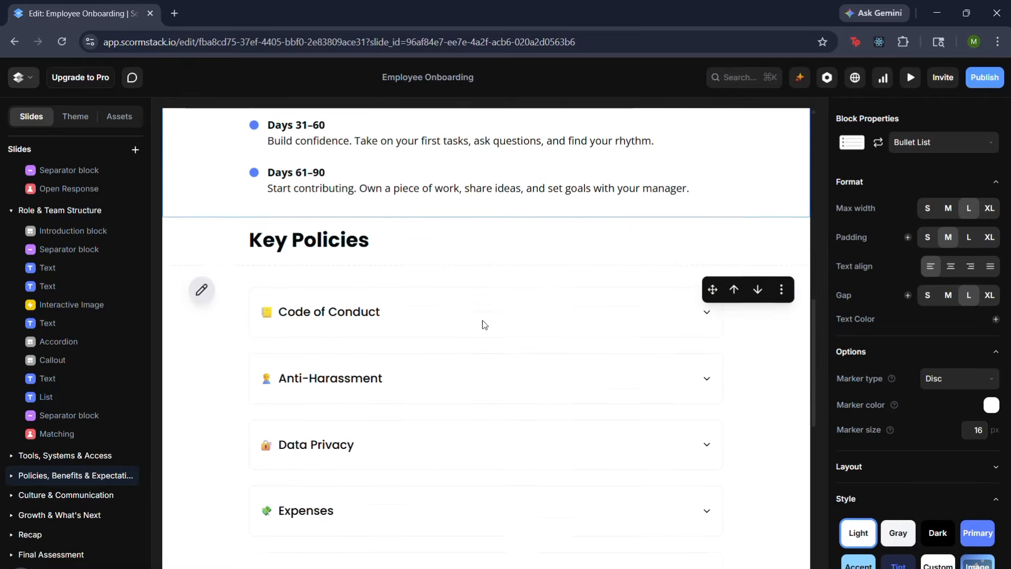
scroll(375, 334, down, 1)
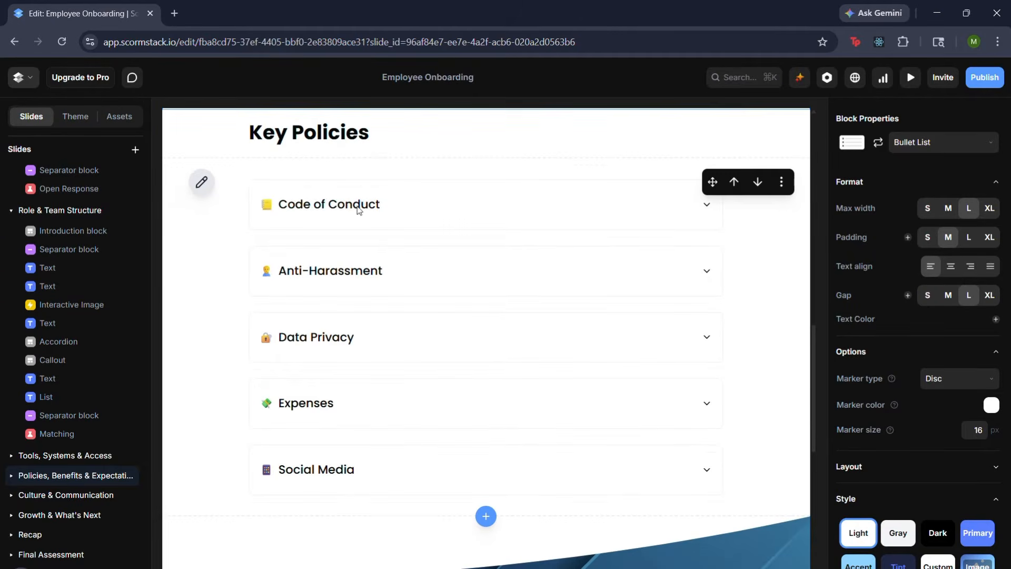
scroll(385, 416, down, 6)
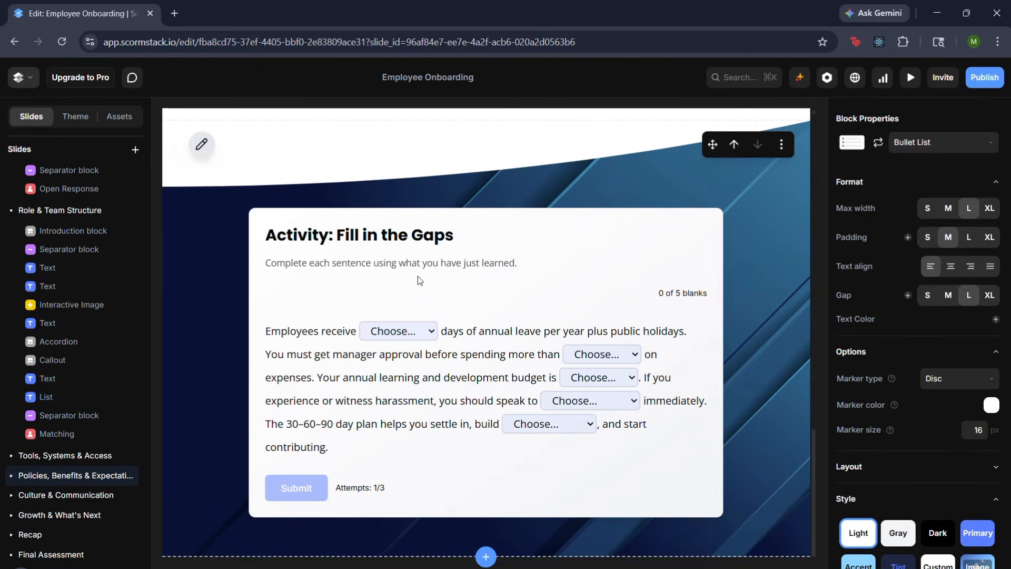
click(408, 333)
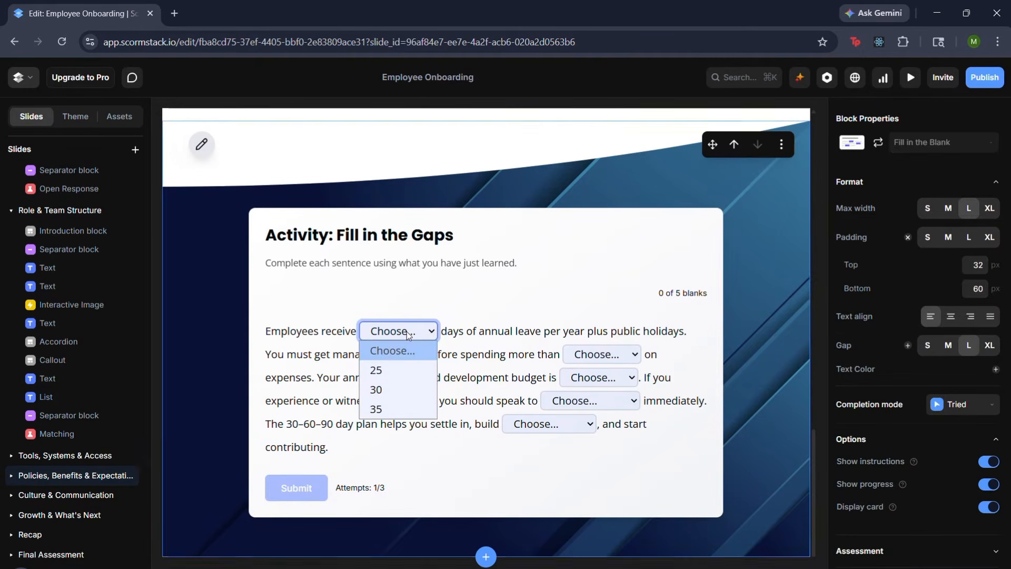
click(402, 372)
click(598, 361)
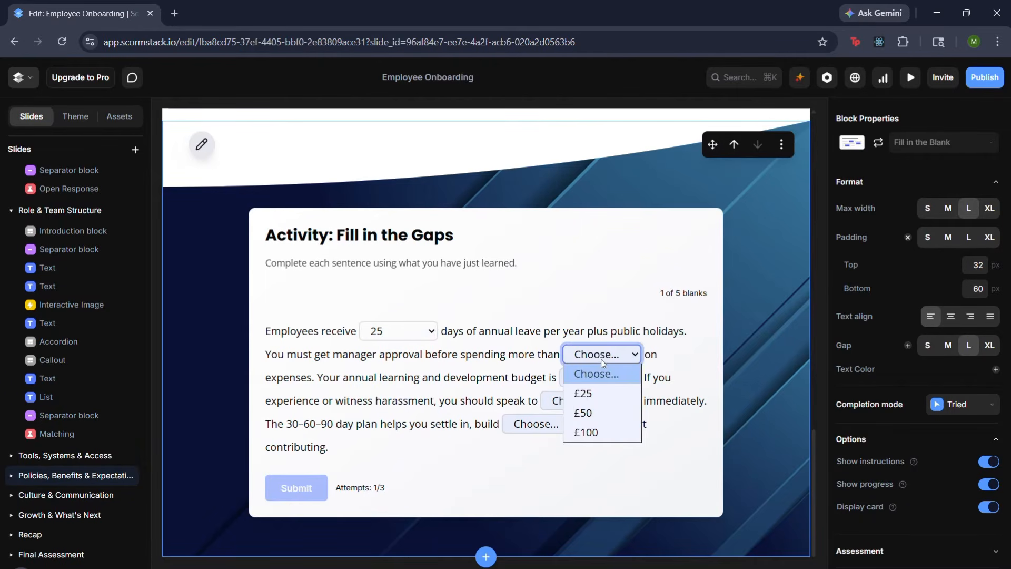
click(598, 428)
click(520, 365)
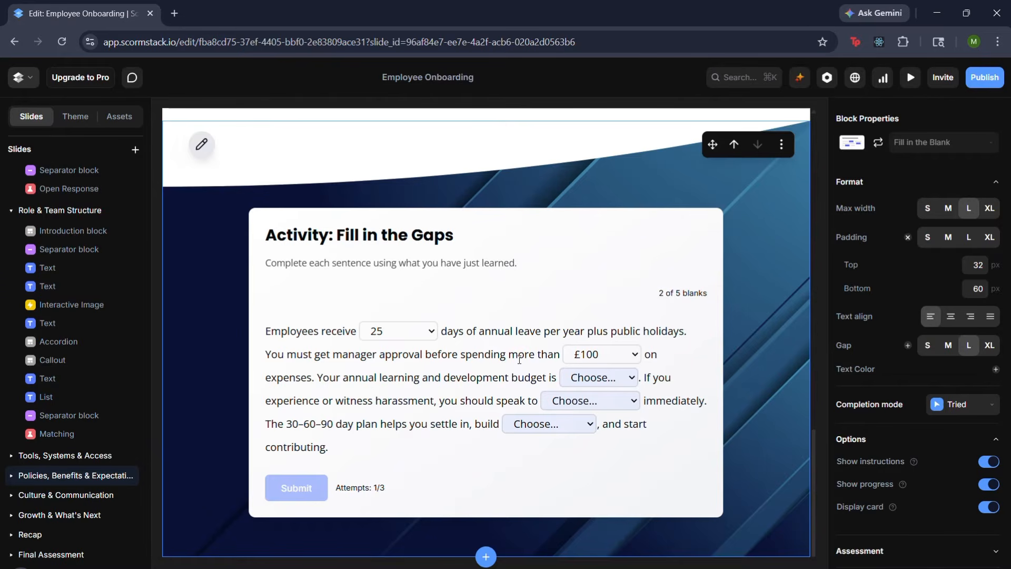
click(598, 377)
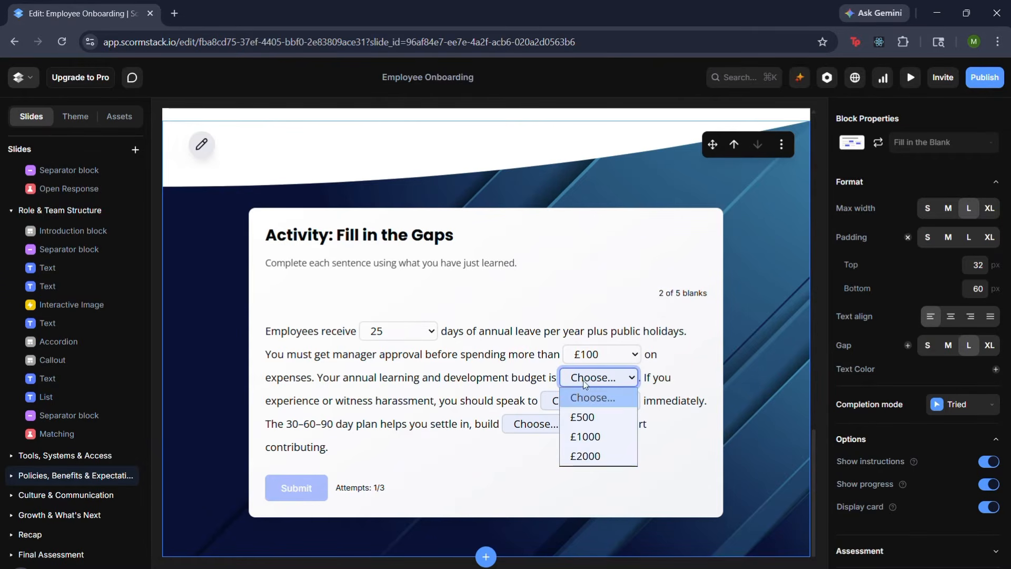
click(590, 455)
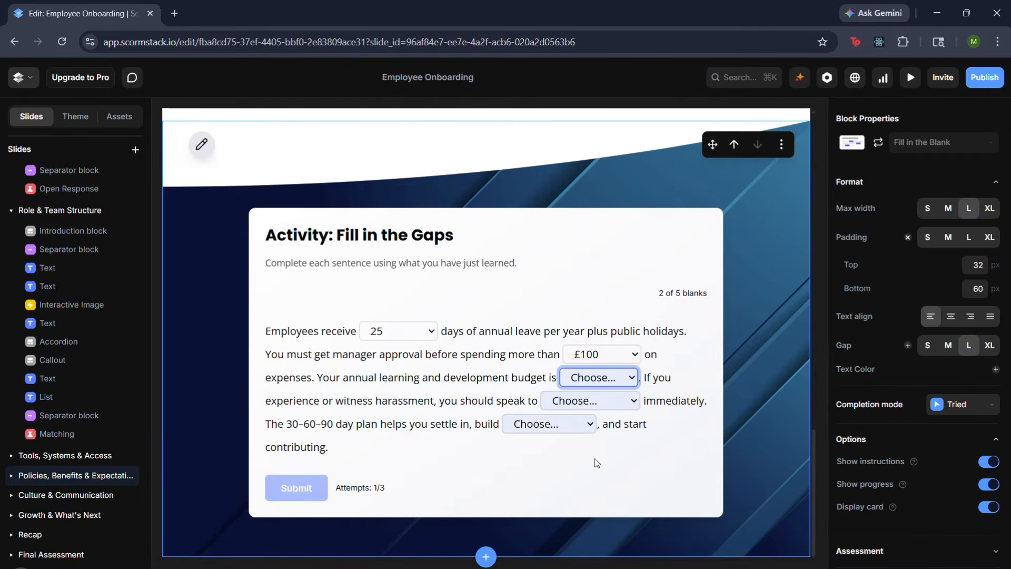
click(523, 342)
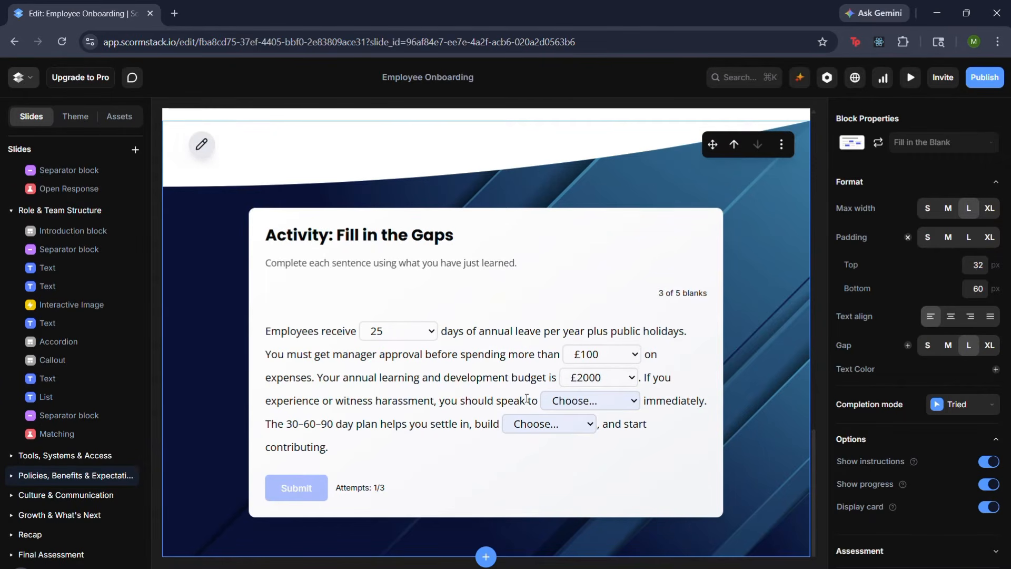
Choose "the CEO" for the harassment contact and "confidence" for the 30–60–90 day plan blank, and submit the Fill in the Gaps answers
click(593, 405)
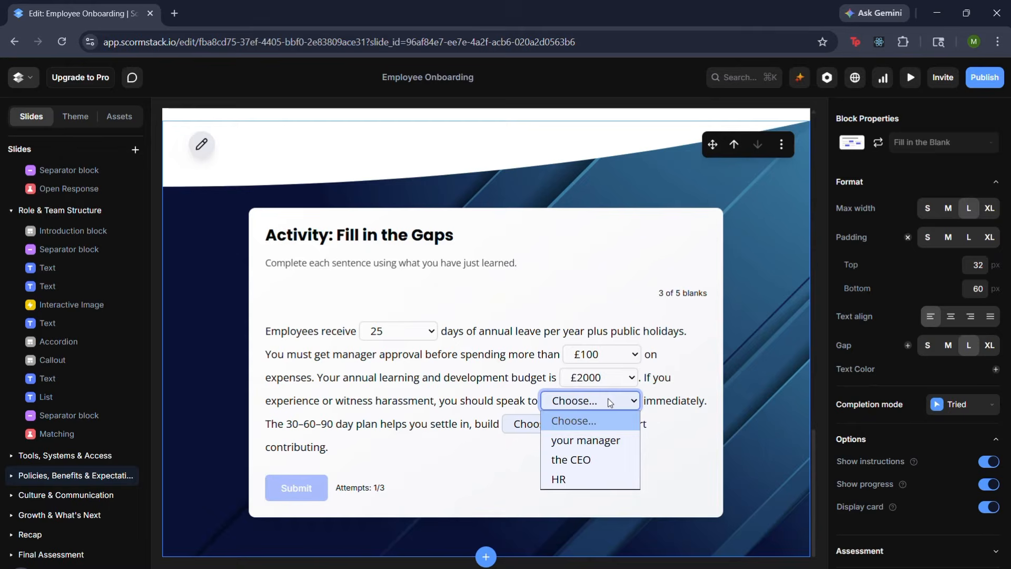
click(602, 456)
click(577, 428)
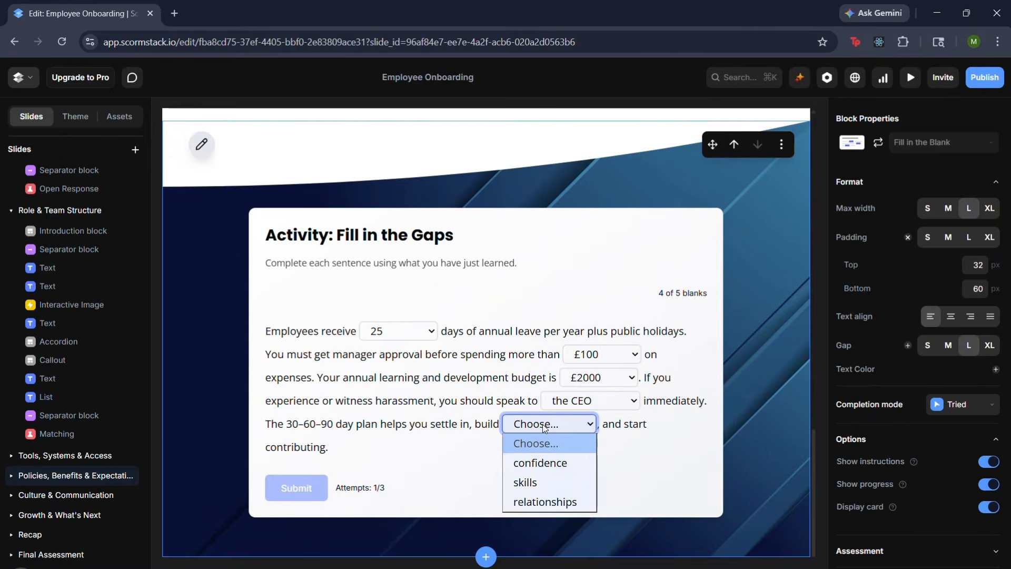
click(548, 461)
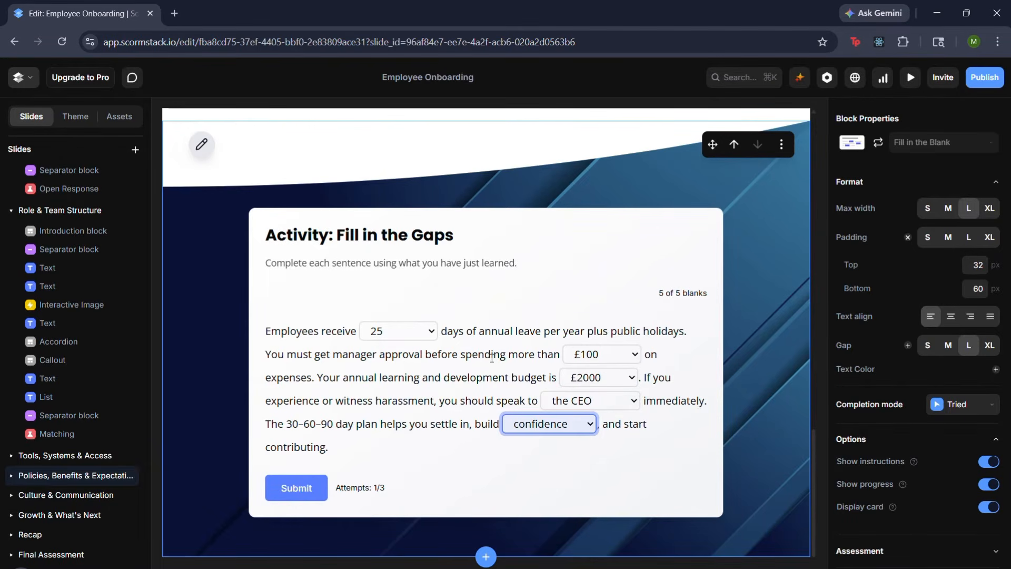
click(504, 372)
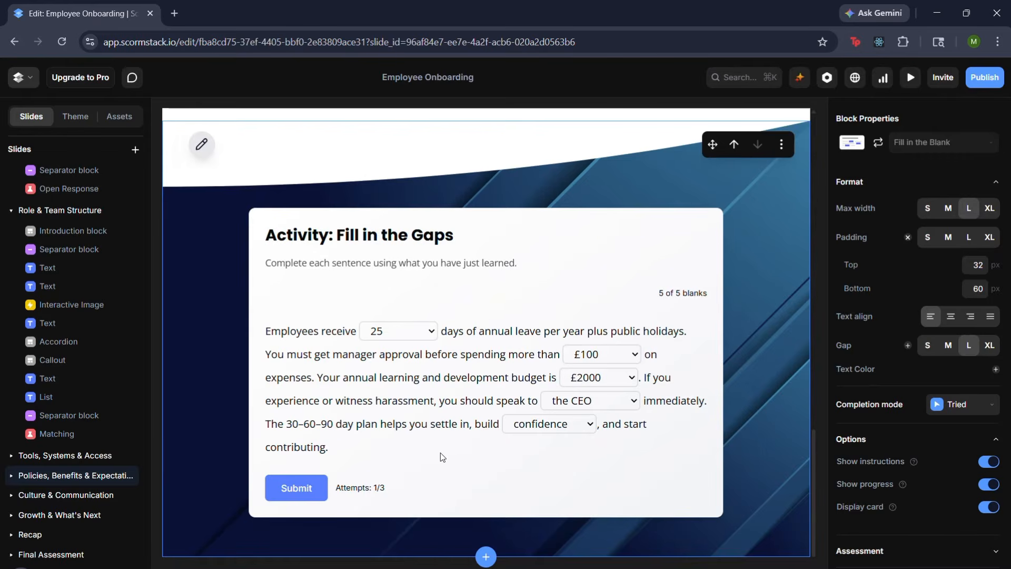
click(313, 490)
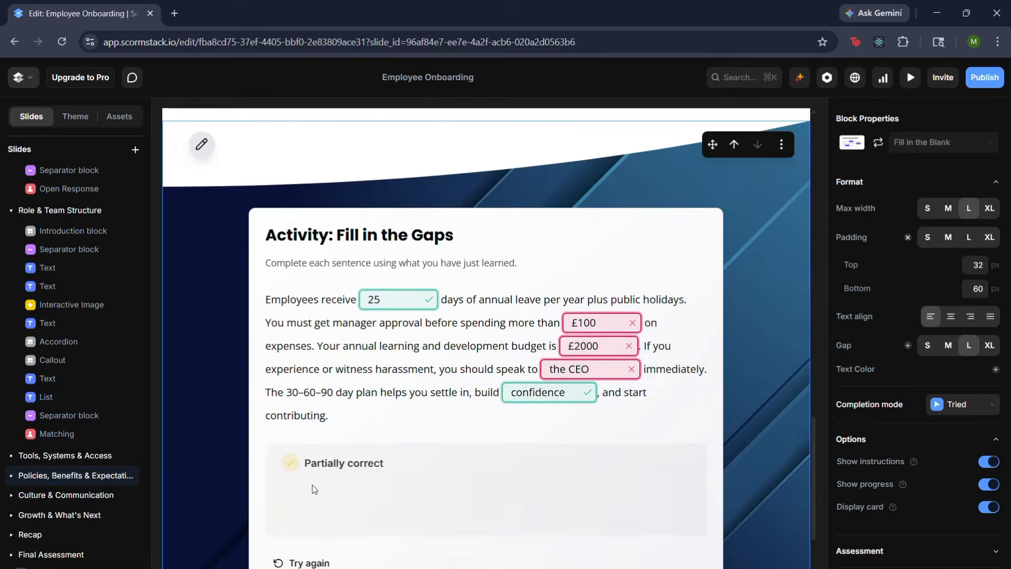
scroll(421, 453, down, 2)
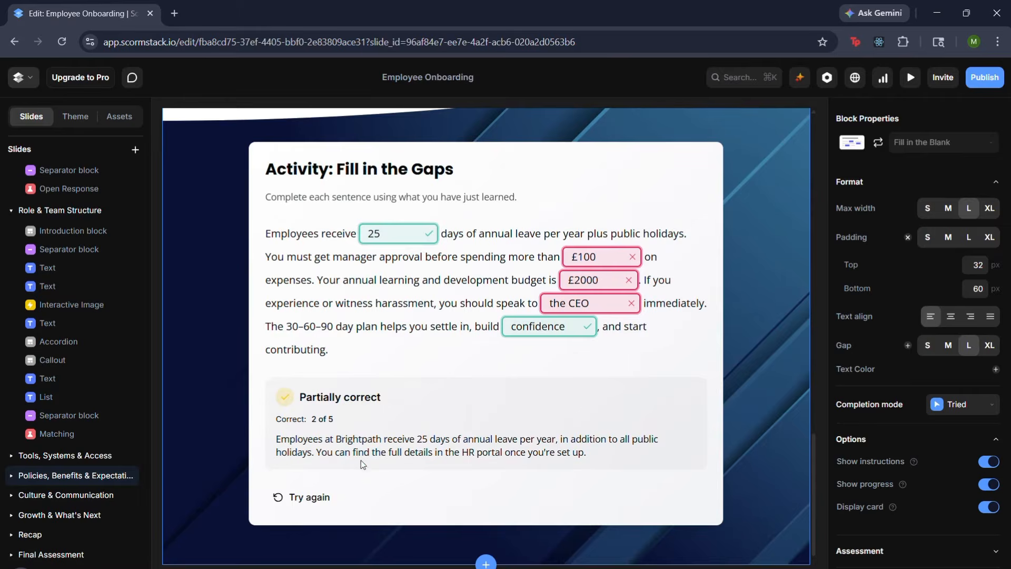
scroll(362, 458, down, 2)
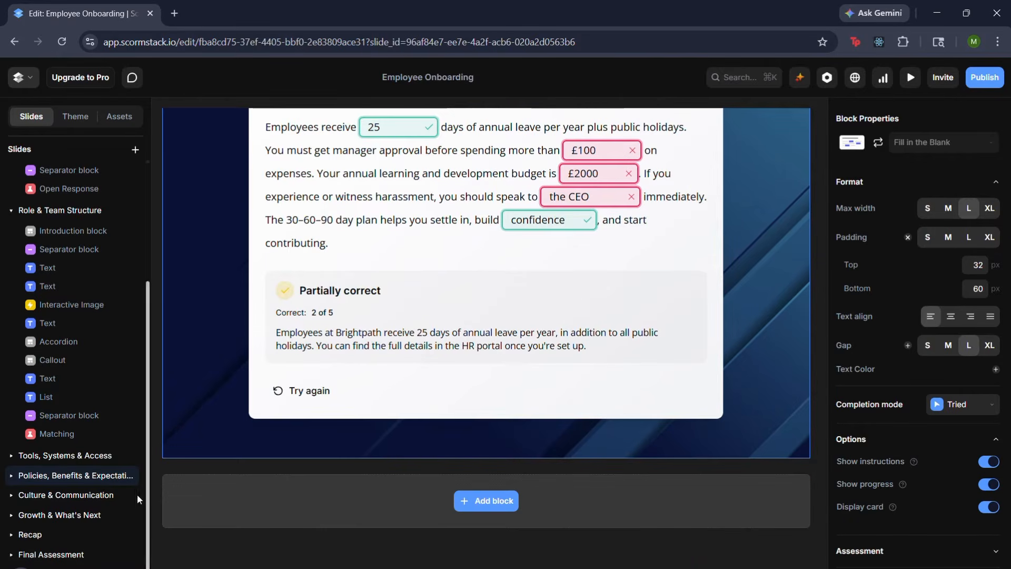
Open the Culture & Communication lesson and collapse its block list in the slide outline
click(11, 496)
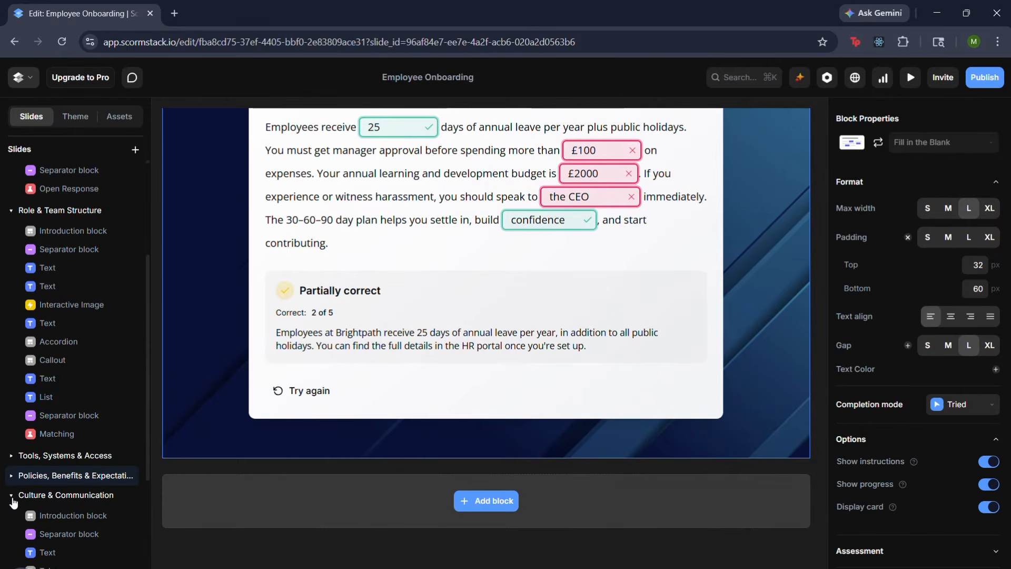
scroll(13, 502, down, 3)
click(54, 364)
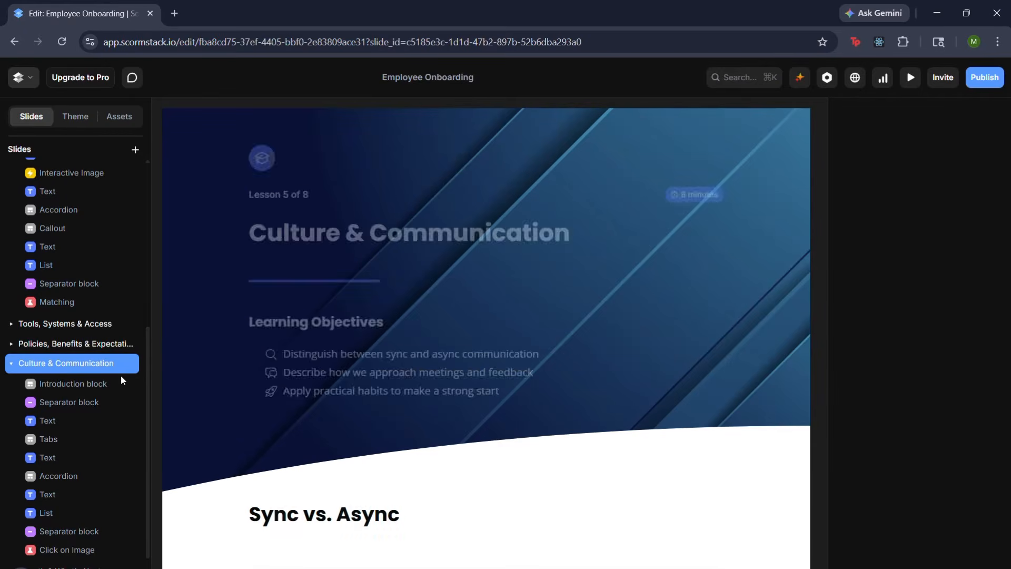
click(11, 367)
scroll(278, 456, down, 4)
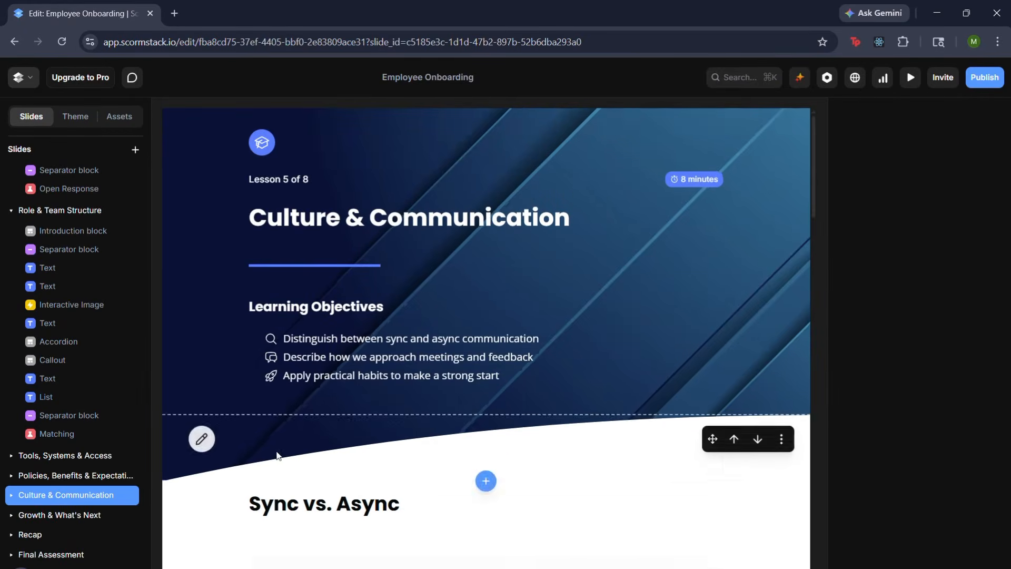
scroll(337, 454, up, 4)
Compare the Synchronous and Asynchronous content in the Sync vs. Async section, ending on Asynchronous
scroll(437, 177, down, 5)
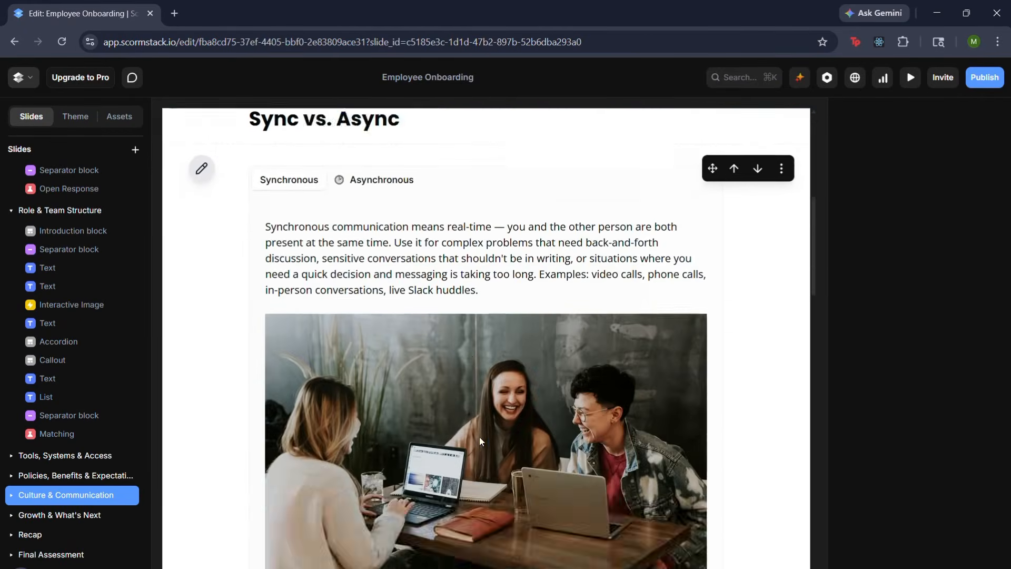
click(346, 184)
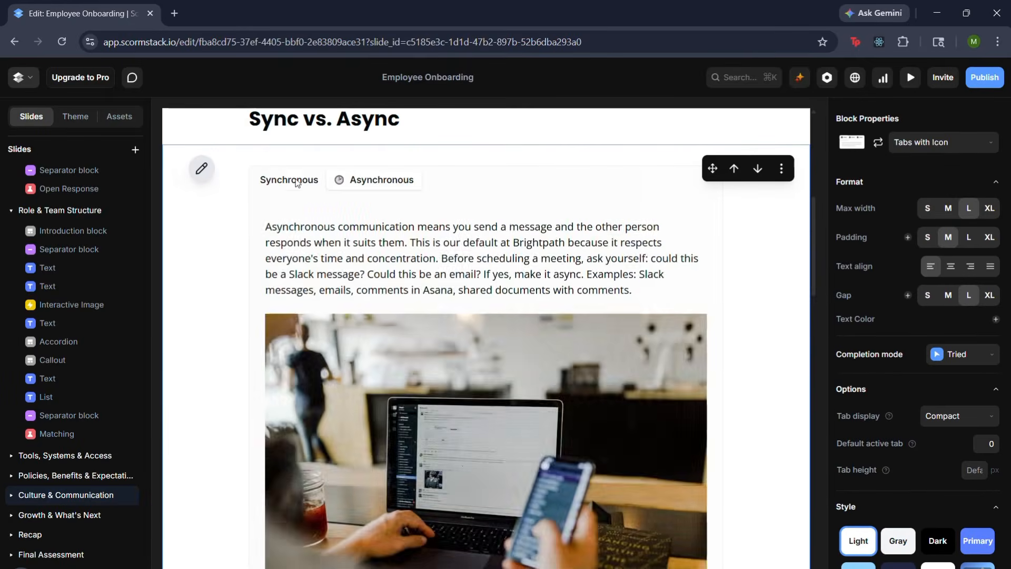
scroll(318, 421, down, 3)
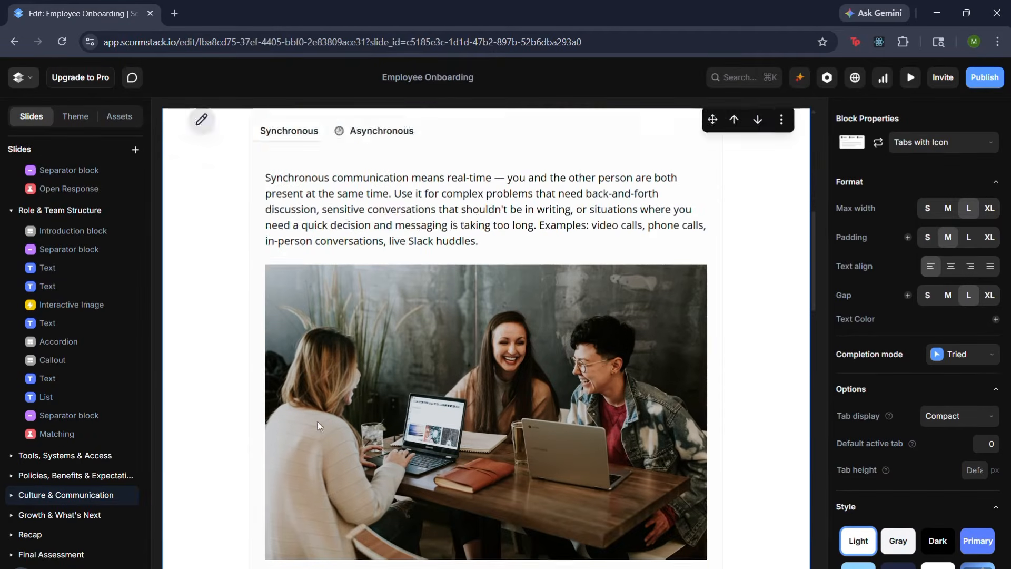
scroll(247, 337, up, 3)
click(341, 180)
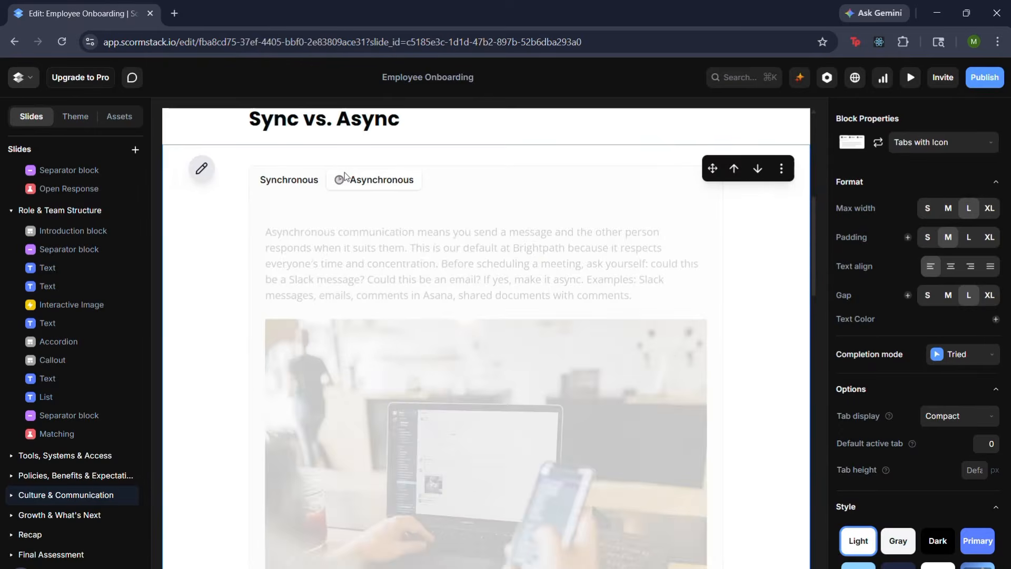
In the Spot the Issue activity, mark the seated person's phone and the blank whiteboard in the meeting image, and submit the answer
scroll(467, 341, up, 1)
scroll(467, 341, down, 8)
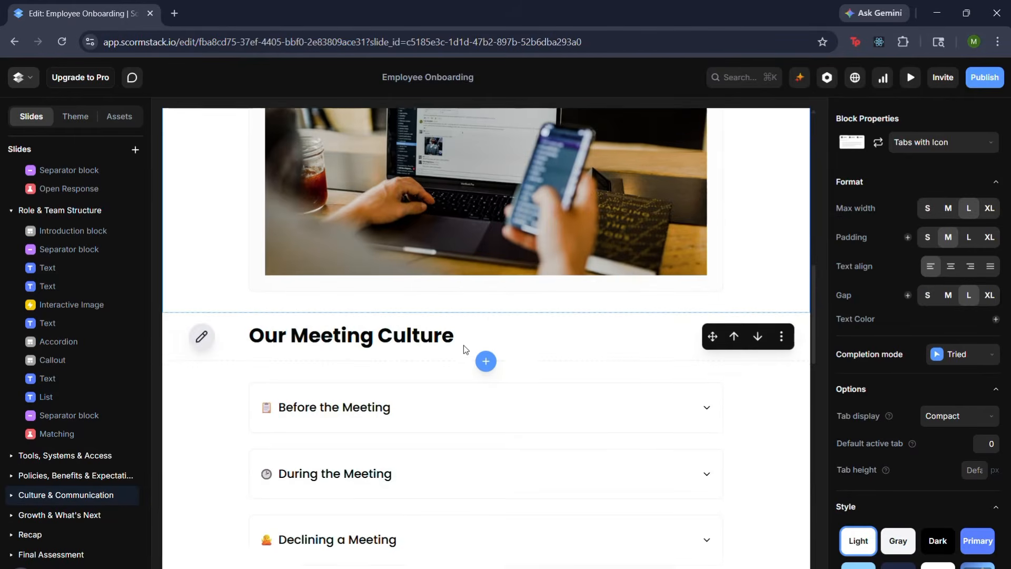
scroll(472, 264, down, 4)
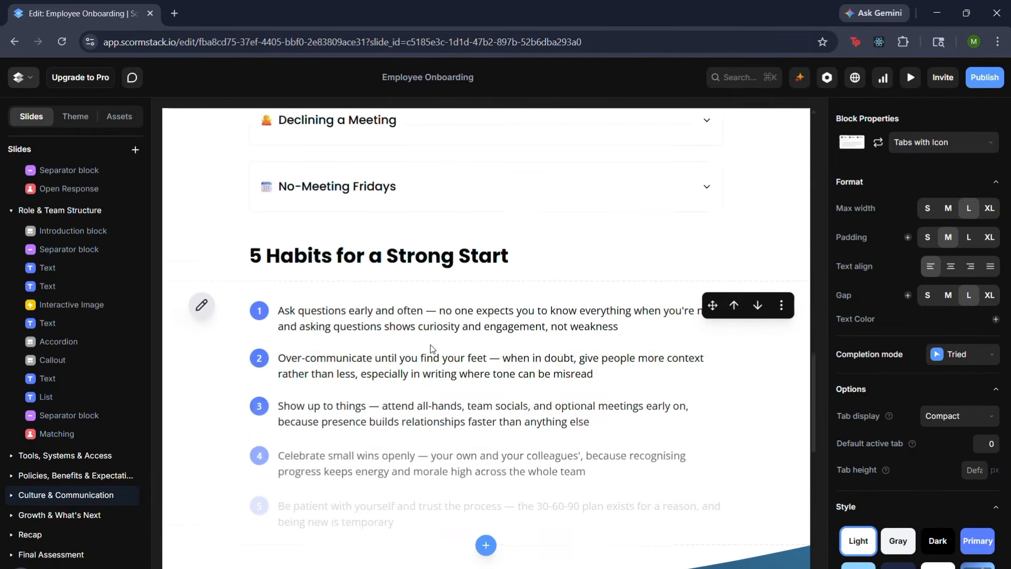
scroll(347, 400, down, 8)
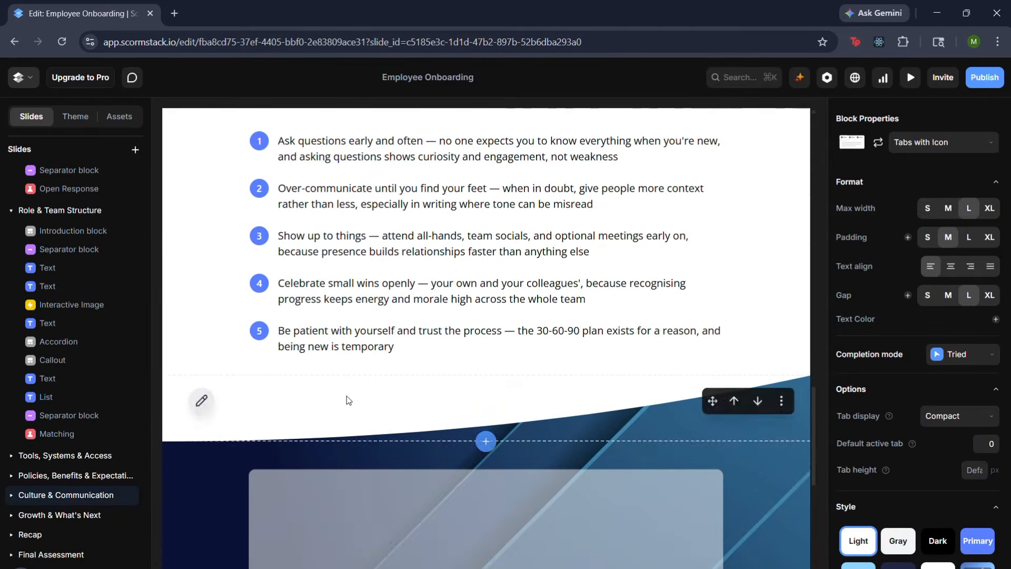
scroll(359, 399, down, 3)
scroll(326, 337, up, 1)
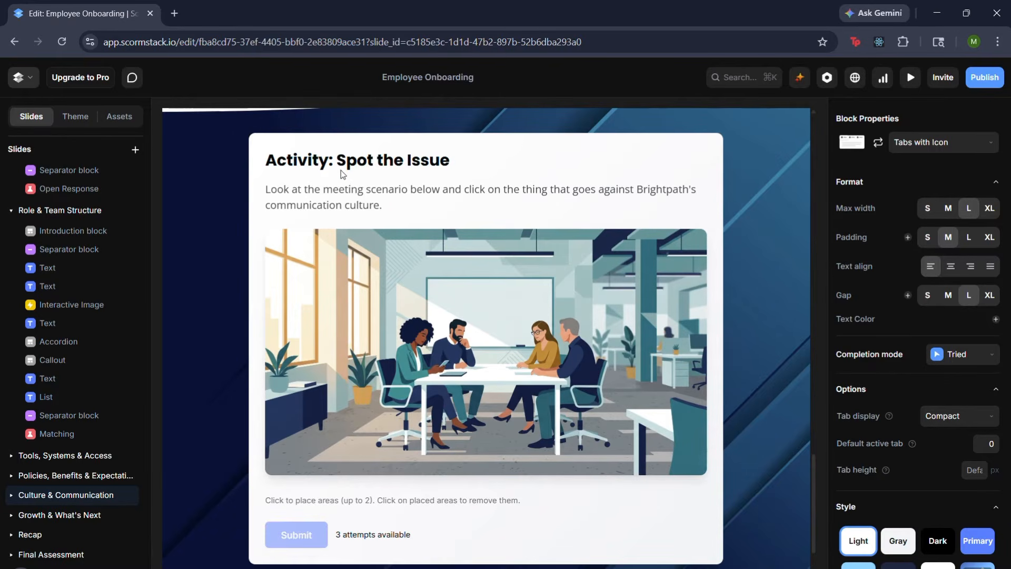
click(524, 184)
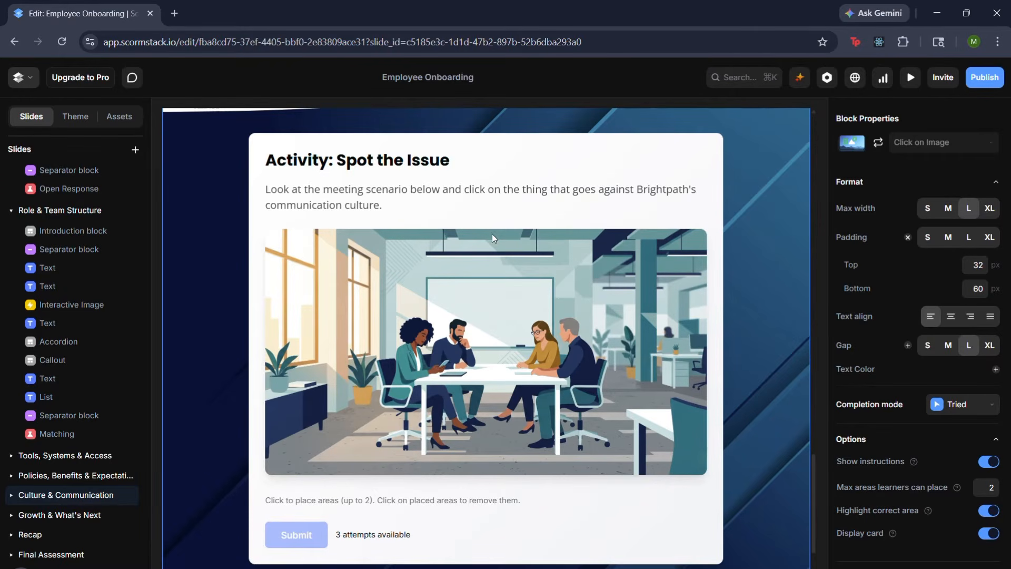
click(442, 365)
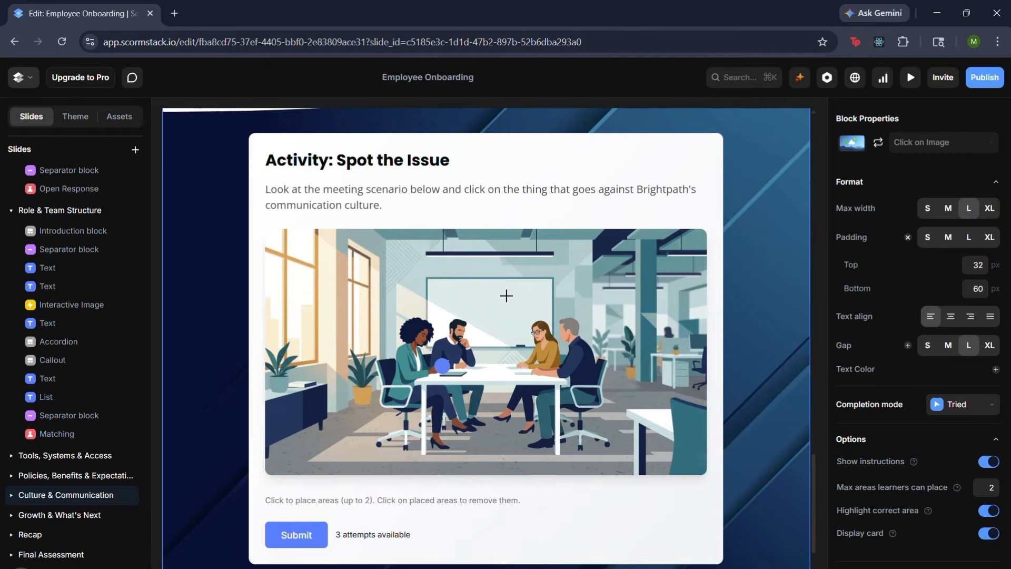
click(485, 306)
click(300, 537)
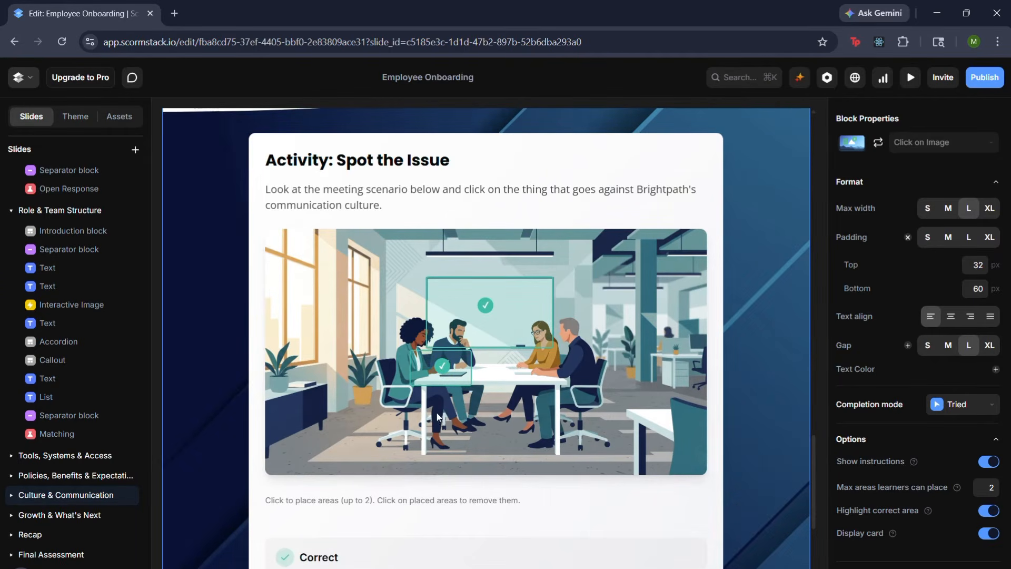
Review the Spot the Issue feedback and marked areas, and open the Growth & What's Next lesson
scroll(411, 422, down, 2)
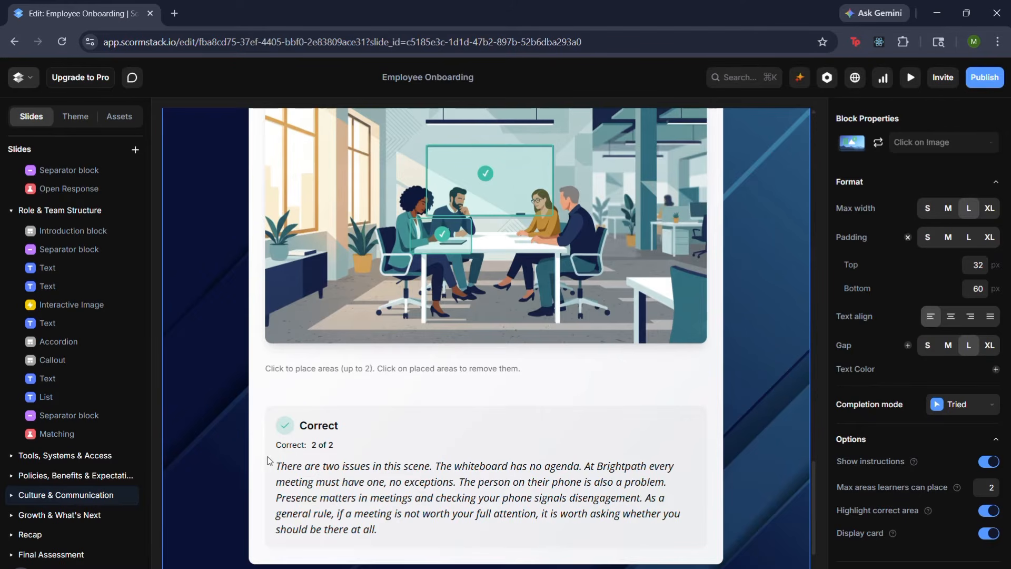
scroll(400, 512, up, 3)
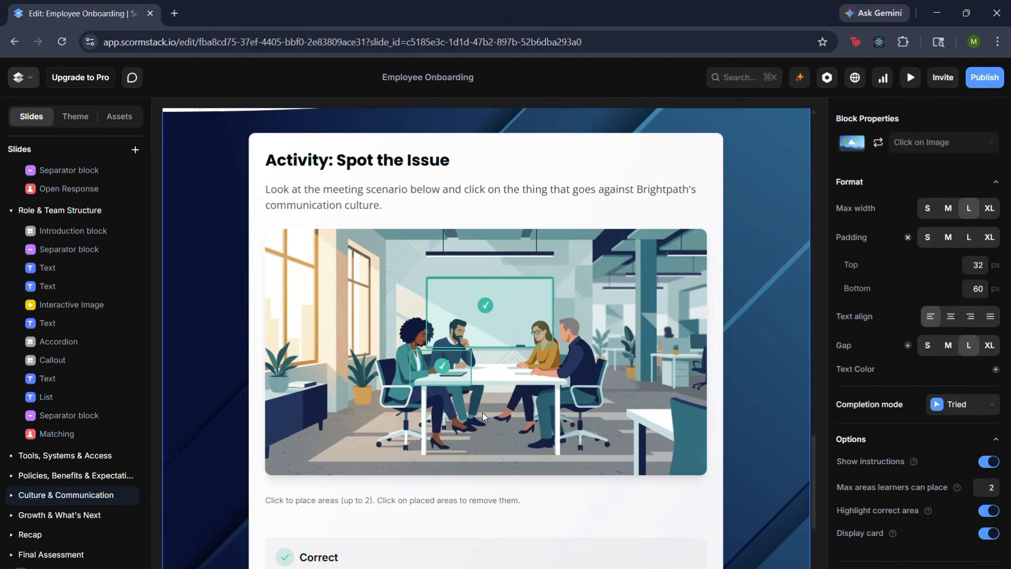
scroll(461, 360, up, 1)
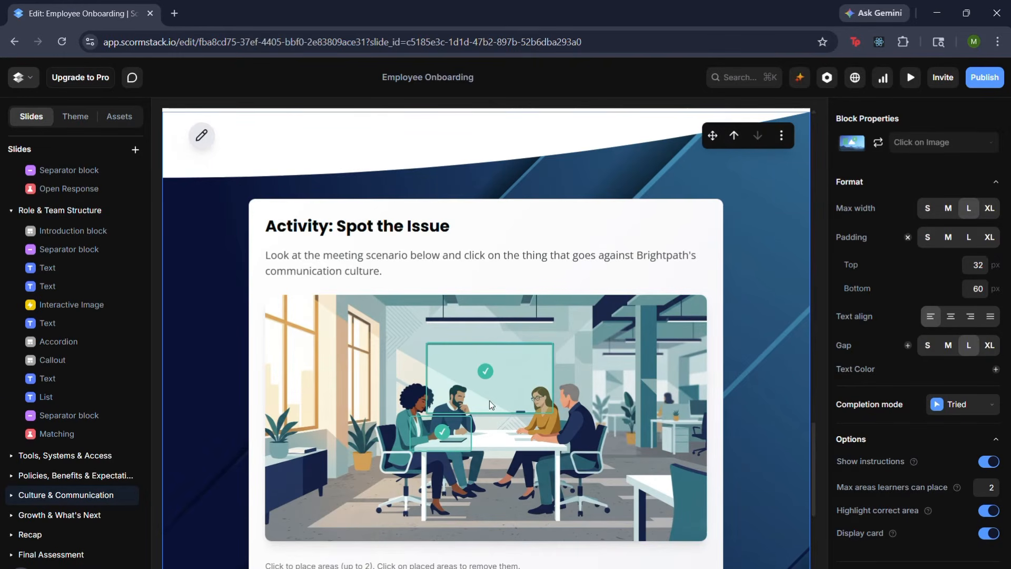
scroll(516, 417, down, 5)
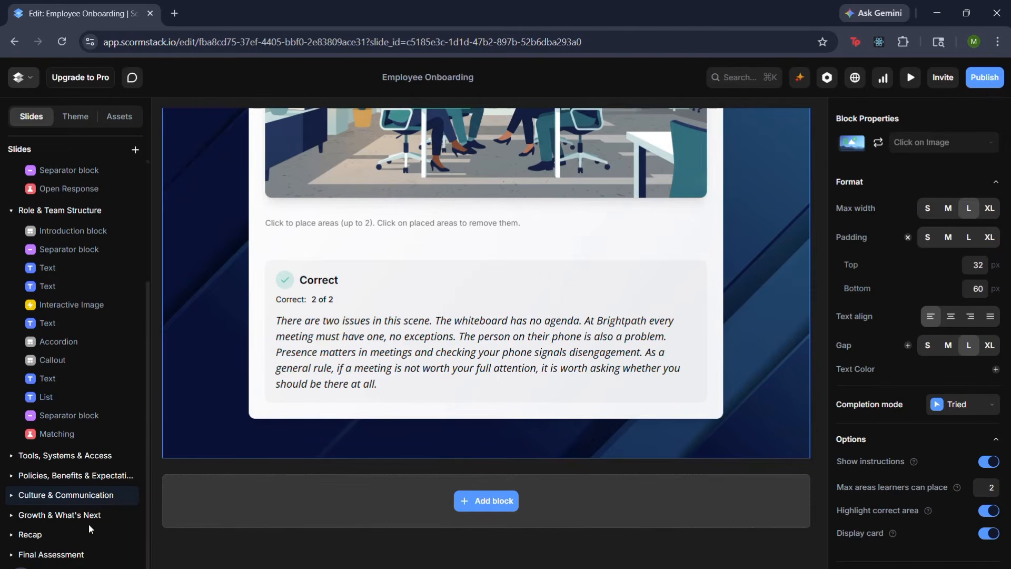
click(64, 515)
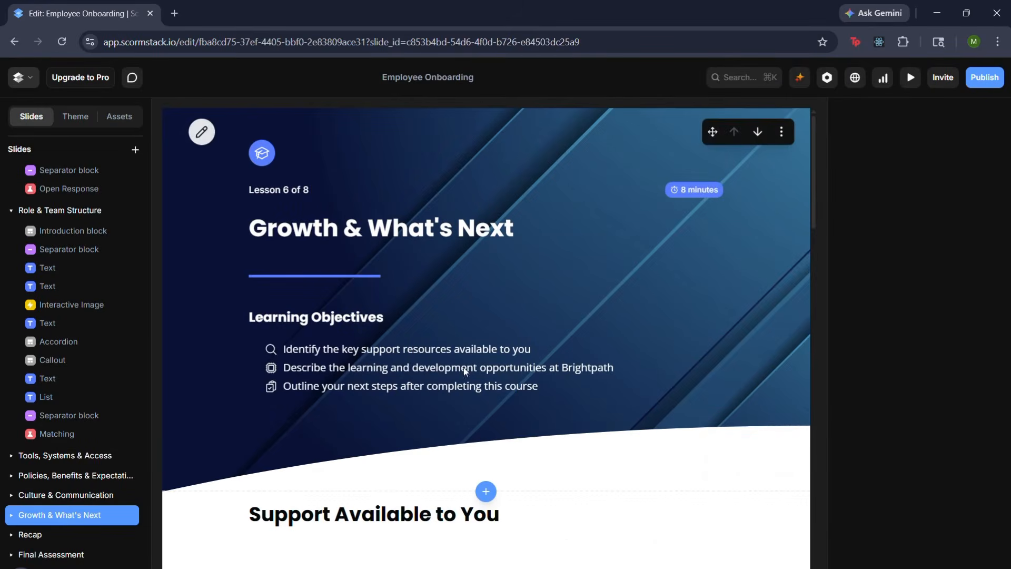
Flip the HR Team, IT Help Desk, Learning Portal and Employee Assistance cards in the Support Available to You section
scroll(501, 287, down, 8)
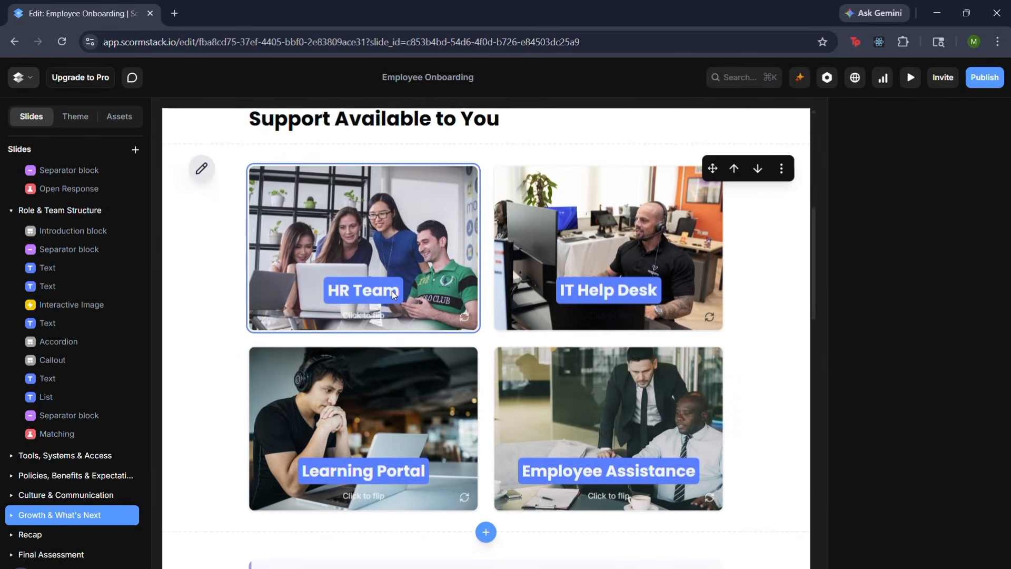
click(392, 294)
click(606, 295)
click(388, 416)
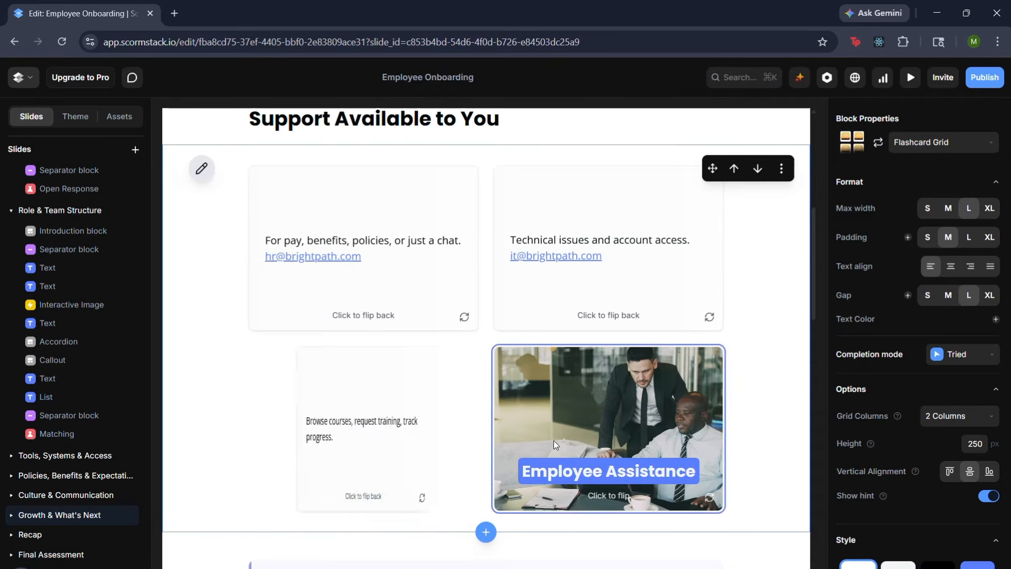
click(554, 440)
scroll(550, 429, down, 1)
scroll(550, 429, up, 4)
scroll(550, 428, down, 7)
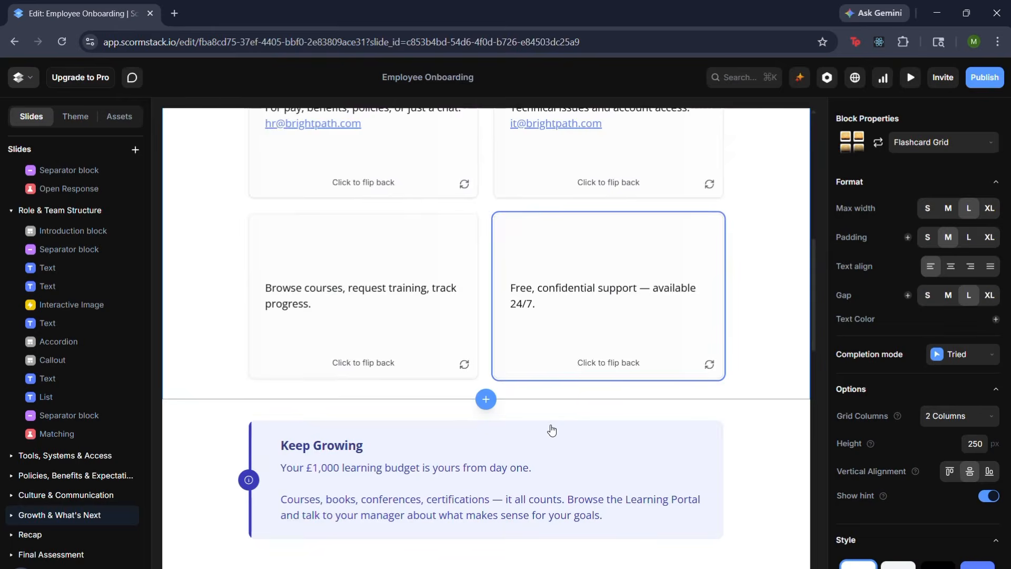
Begin the What Happens Next flow below the Keep Growing callout and advance it to Step 3
scroll(395, 329, down, 3)
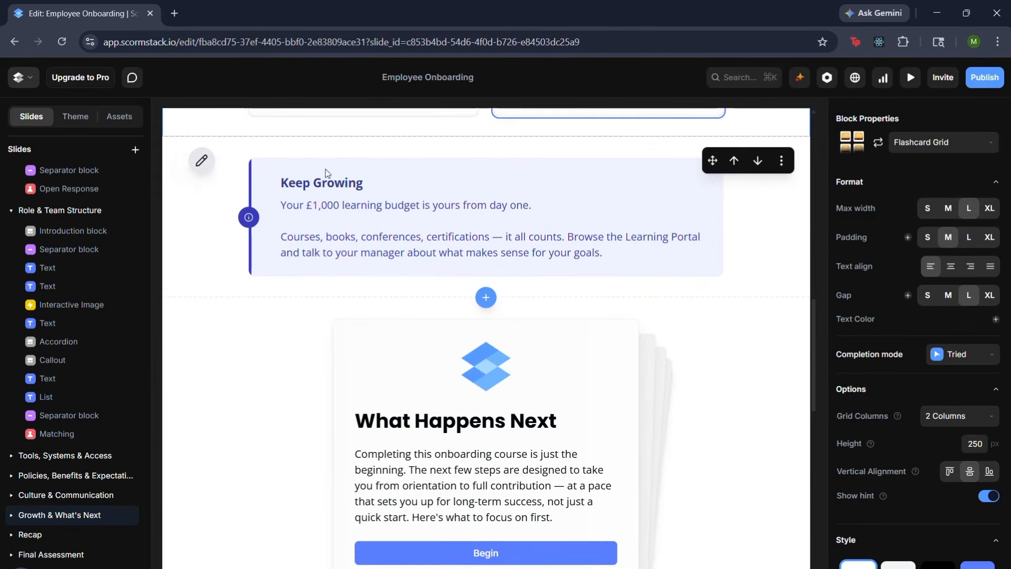
scroll(331, 277, down, 3)
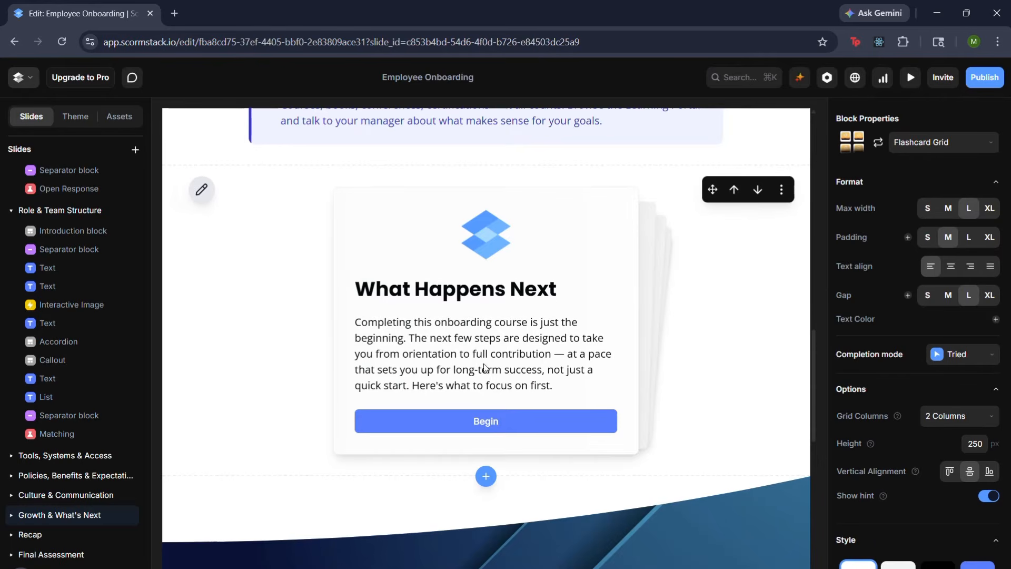
click(514, 431)
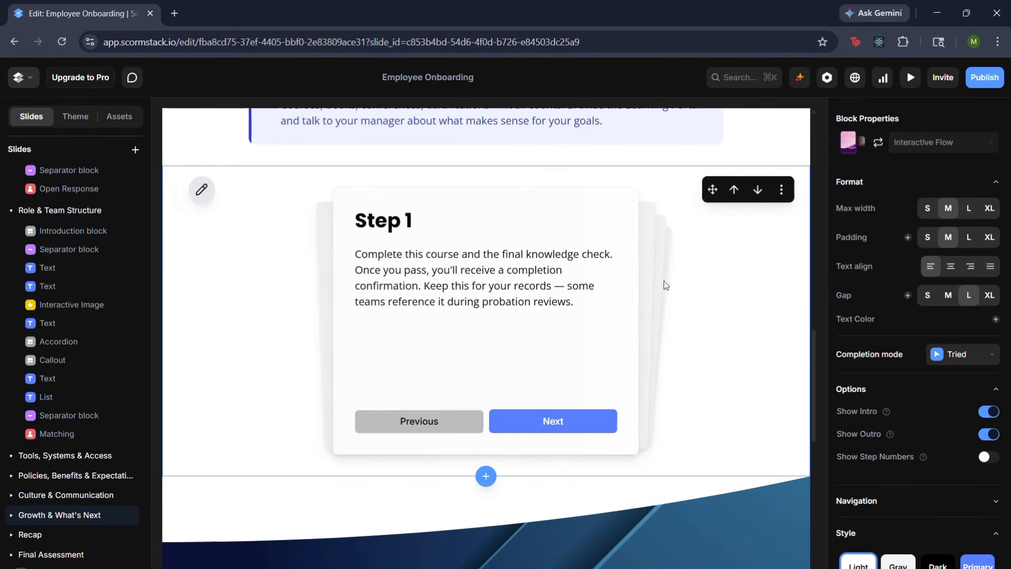
click(535, 428)
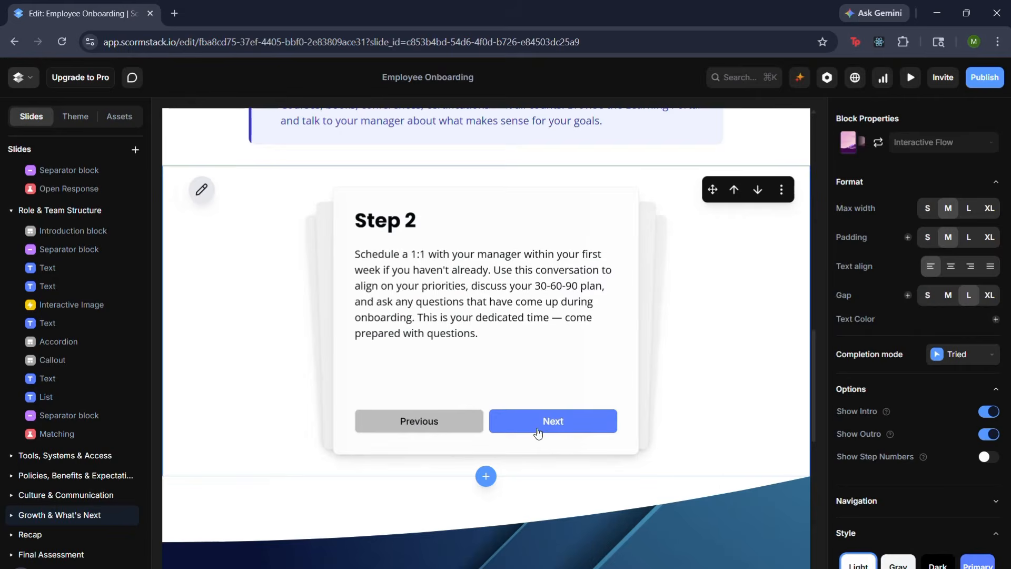
click(539, 429)
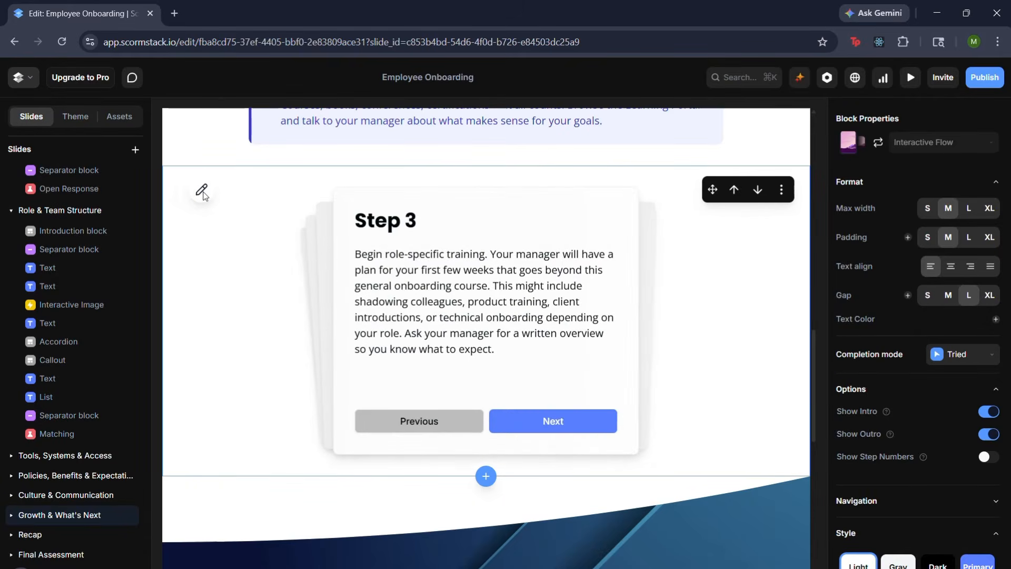
View the What Happens Next flow's Introduction in the block editor, close it, and review the lesson's support cards and callout
click(202, 190)
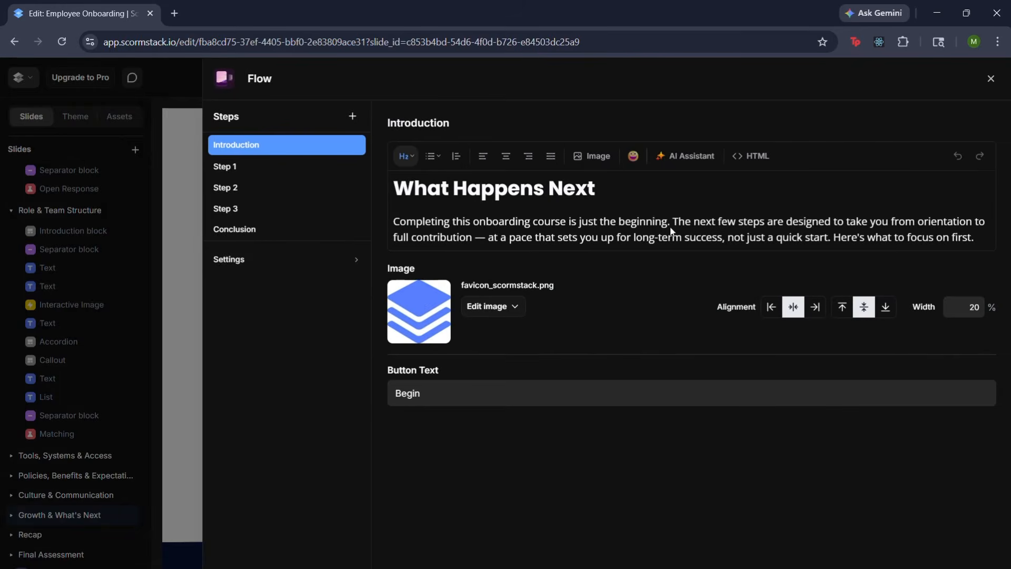
click(990, 80)
scroll(513, 403, up, 5)
scroll(513, 403, up, 5)
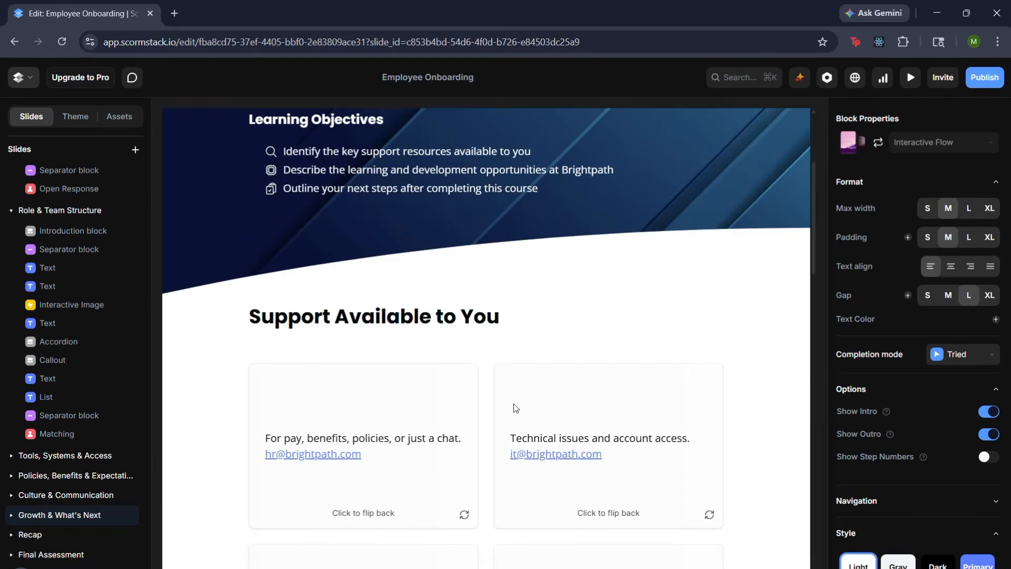
scroll(514, 403, down, 3)
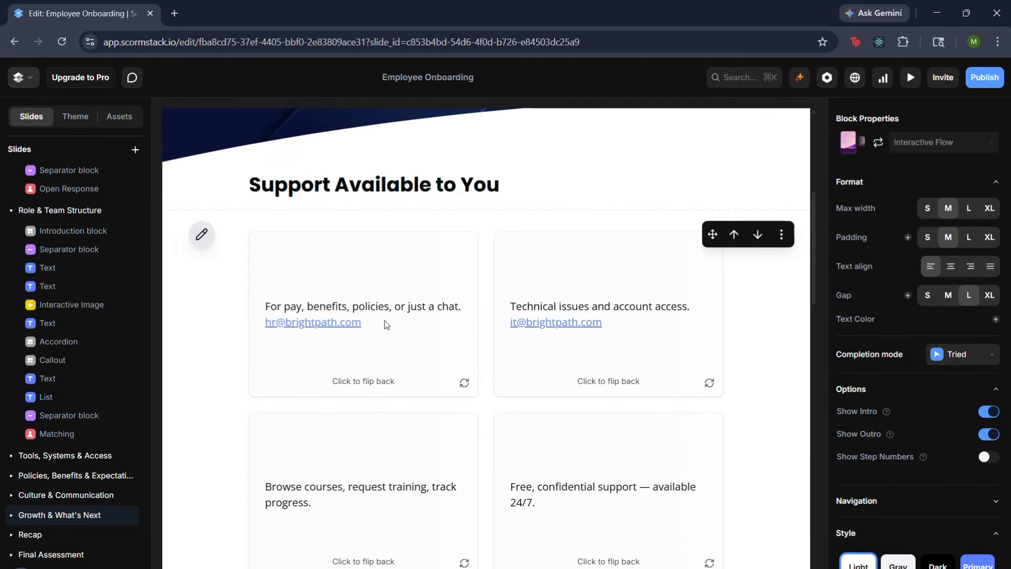
scroll(396, 350, down, 14)
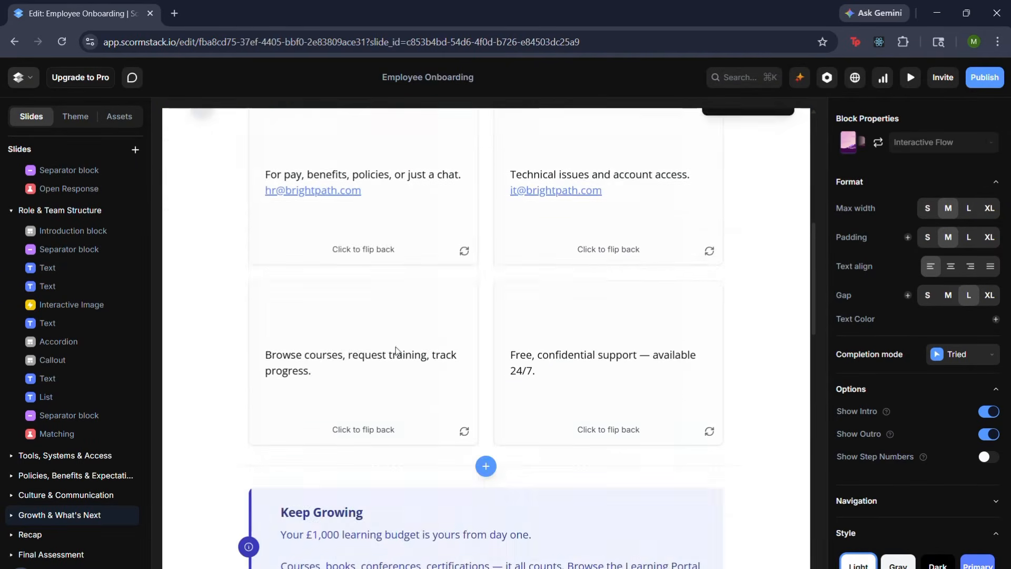
scroll(392, 345, up, 5)
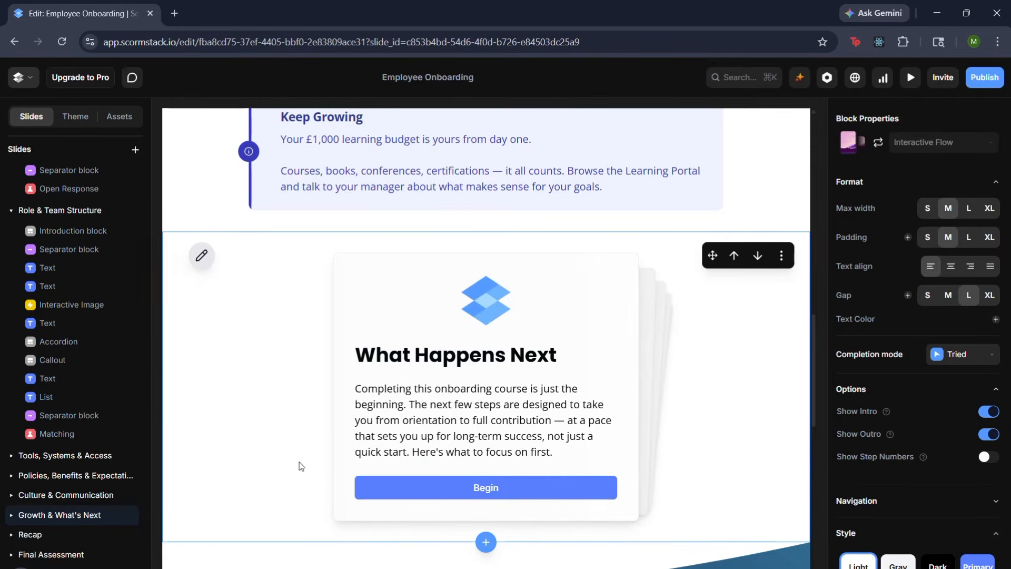
In the Culture & Communication lesson, open the Sync vs. Async tabs block for editing and examine the Synchronous content
click(96, 496)
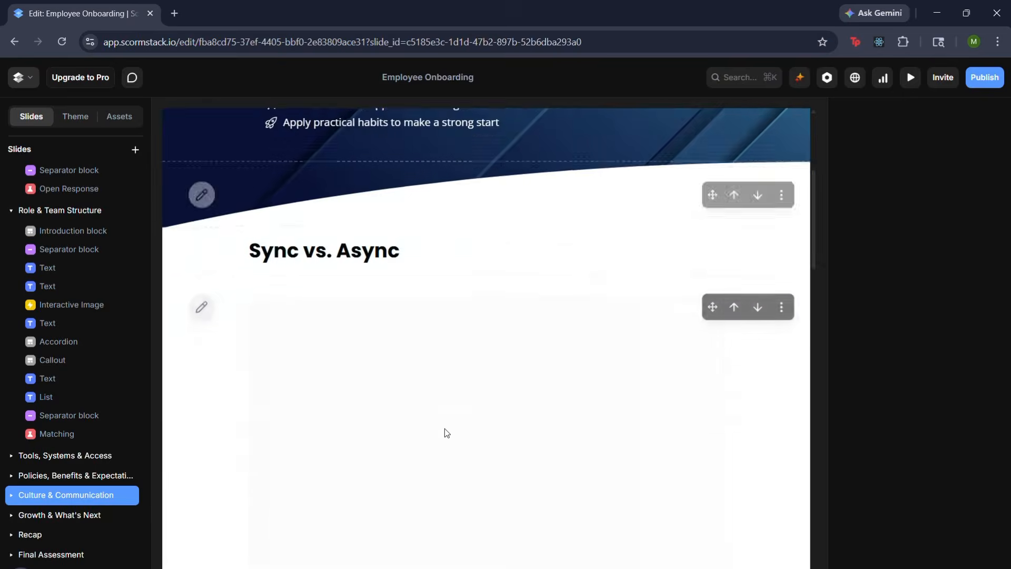
scroll(444, 428, down, 3)
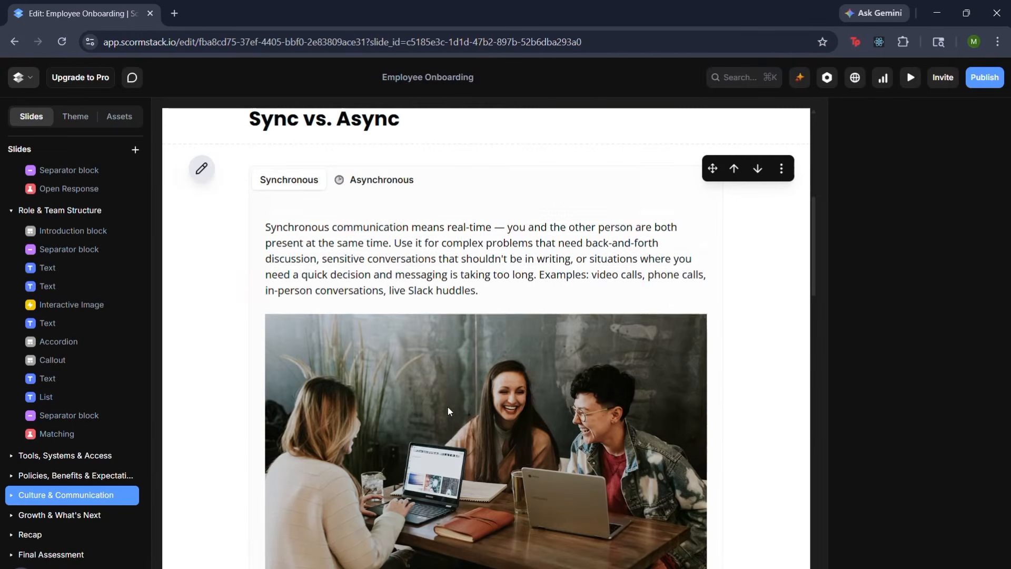
click(202, 169)
scroll(543, 394, down, 3)
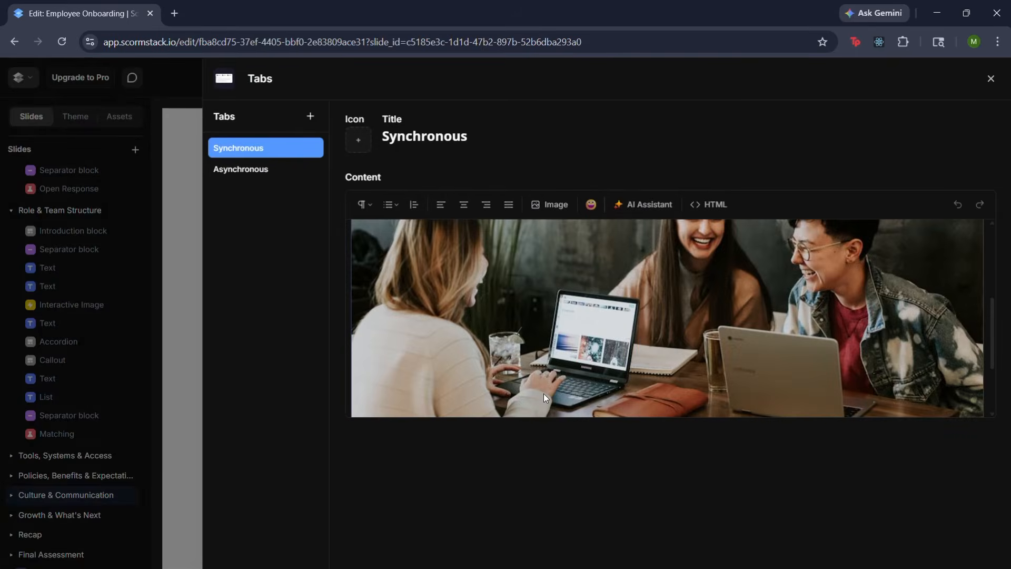
scroll(557, 374, up, 3)
scroll(557, 374, down, 3)
scroll(962, 378, down, 2)
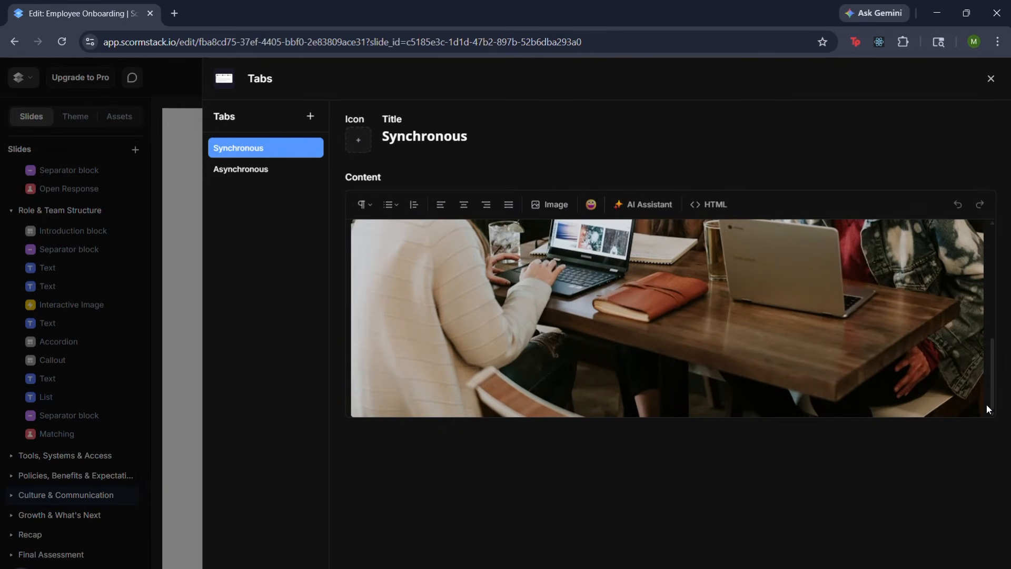
scroll(987, 404, up, 3)
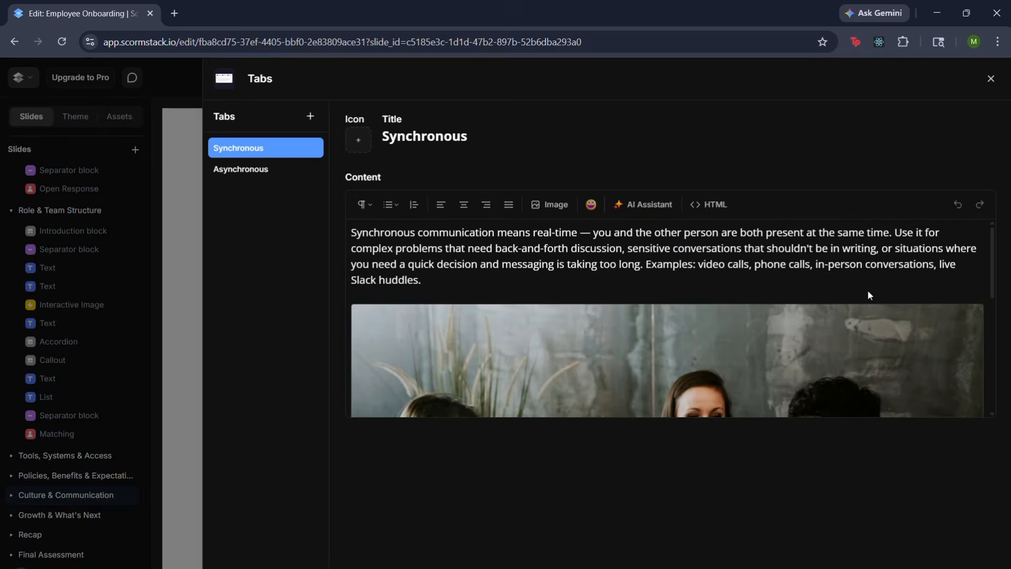
Check the image source options for the Synchronous tab's content without inserting anything, and close the tabs editor
click(709, 290)
click(708, 291)
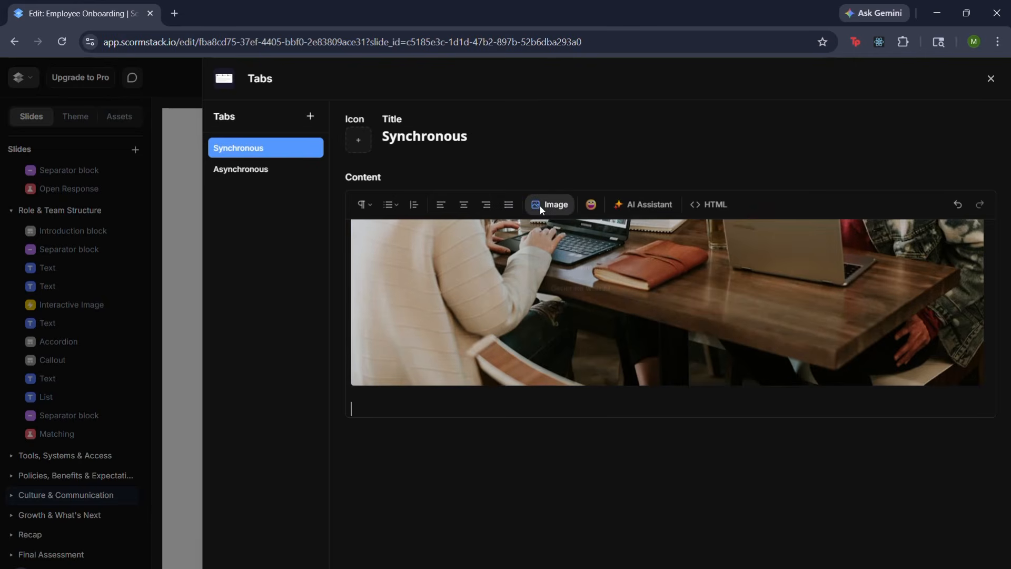
click(541, 207)
key(BackSpace)
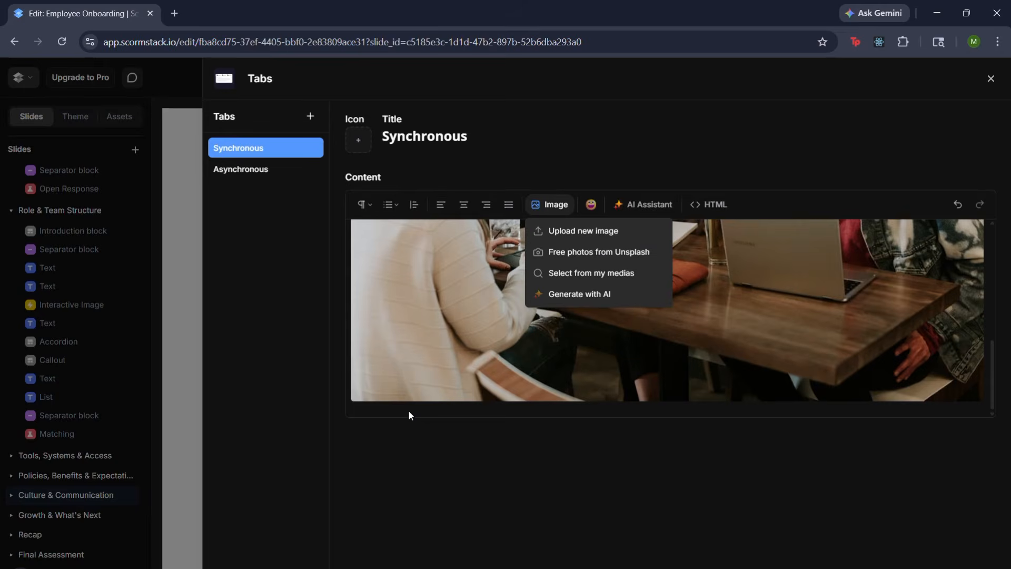
click(409, 412)
click(827, 157)
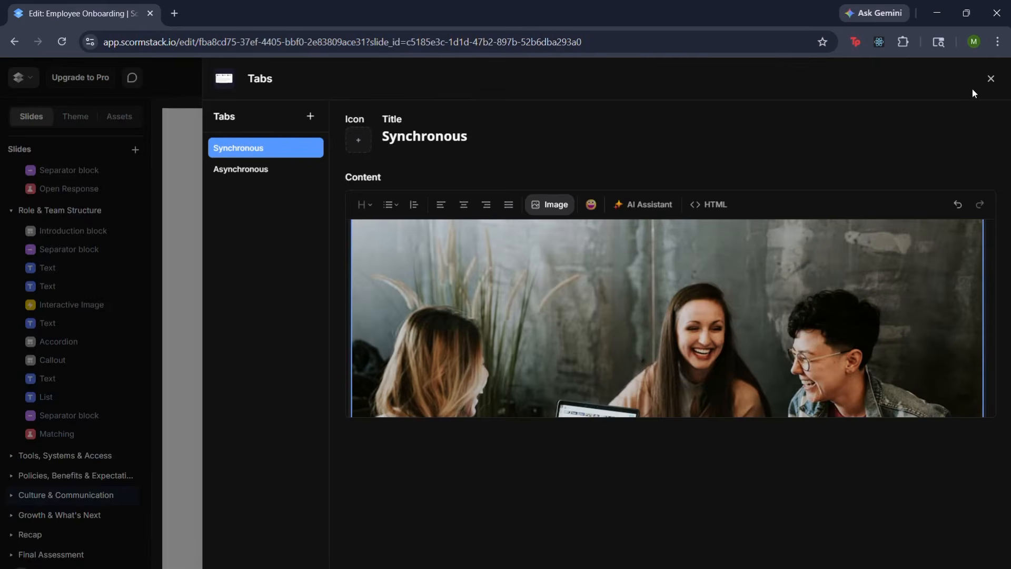
click(991, 79)
Return to the Growth & What's Next lesson and begin the What Happens Next flow at Step 1
scroll(503, 339, down, 5)
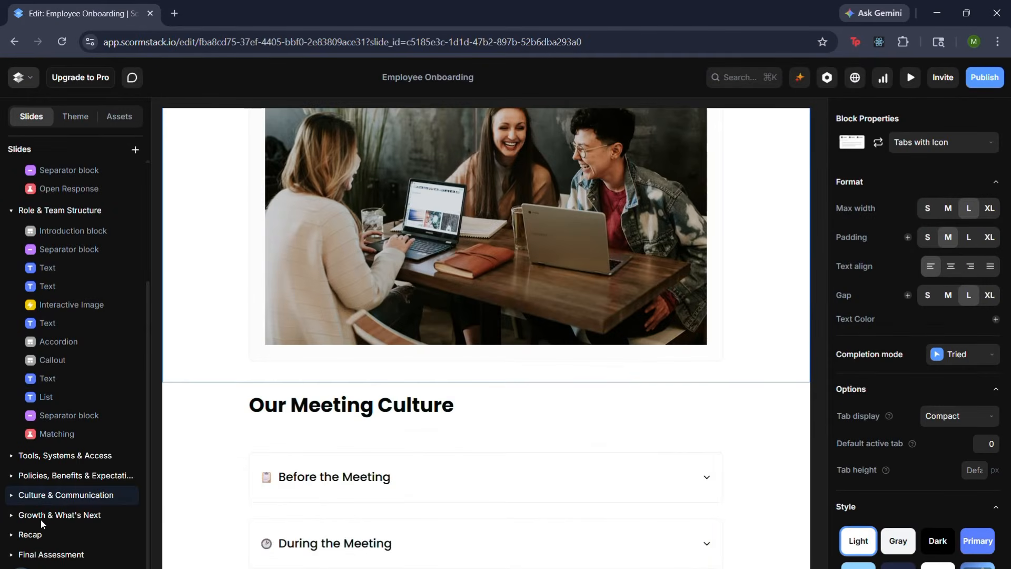
click(42, 517)
scroll(304, 430, down, 6)
scroll(316, 435, down, 10)
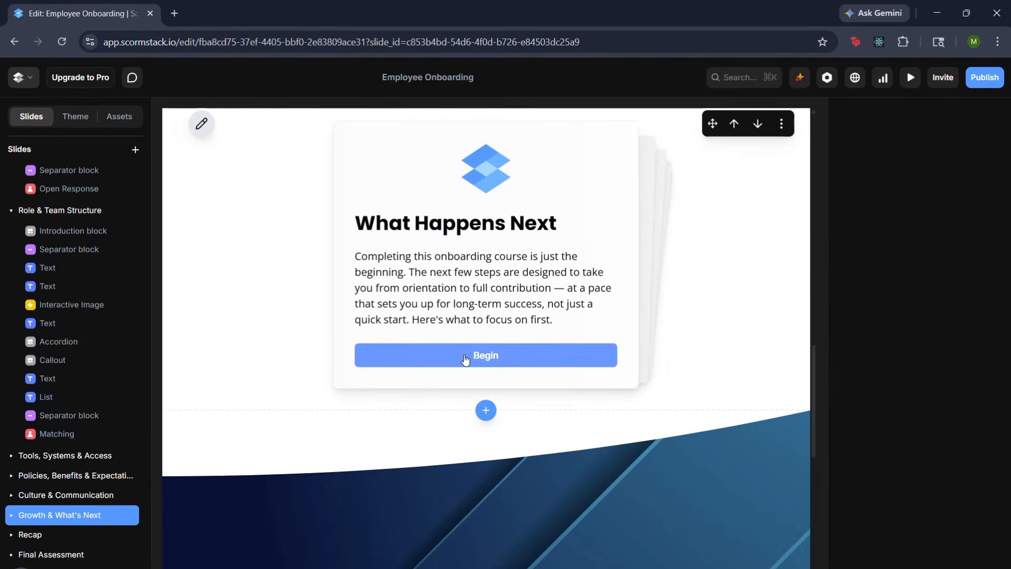
click(453, 357)
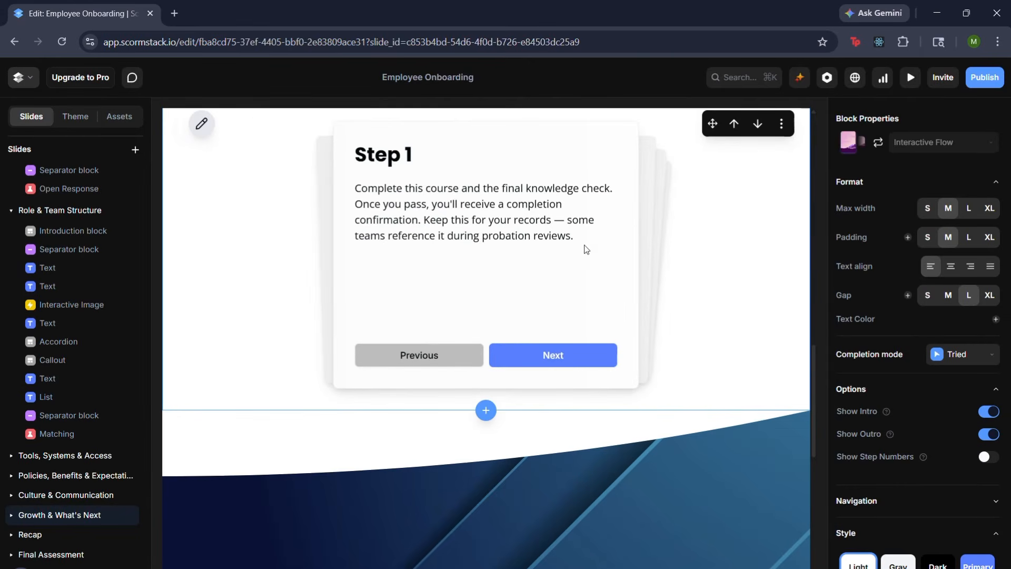
Examine the introduction, illustration and success score meter of the "Activity: What Would You Do?" block
scroll(546, 323, up, 4)
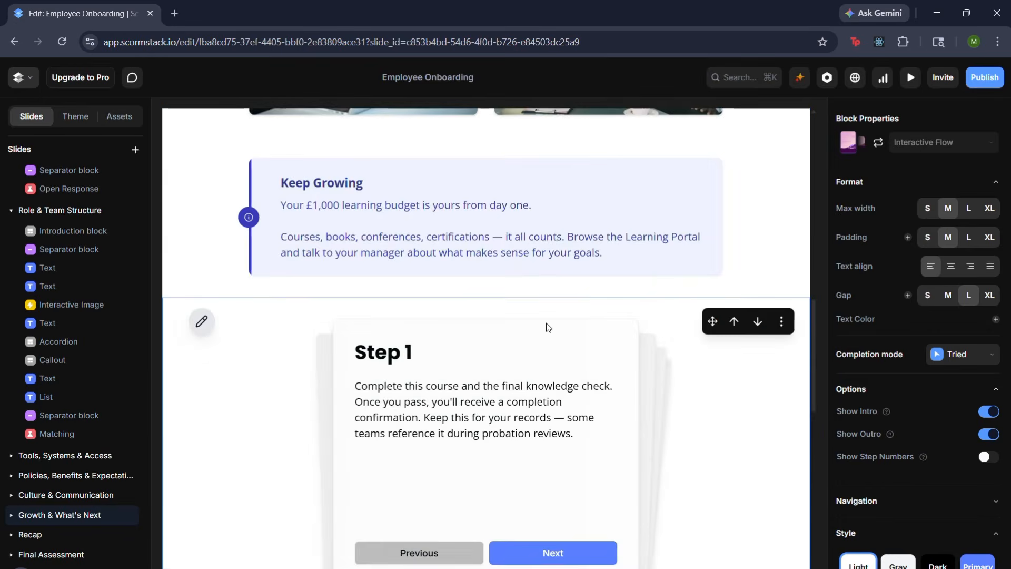
scroll(546, 323, down, 6)
scroll(542, 318, up, 2)
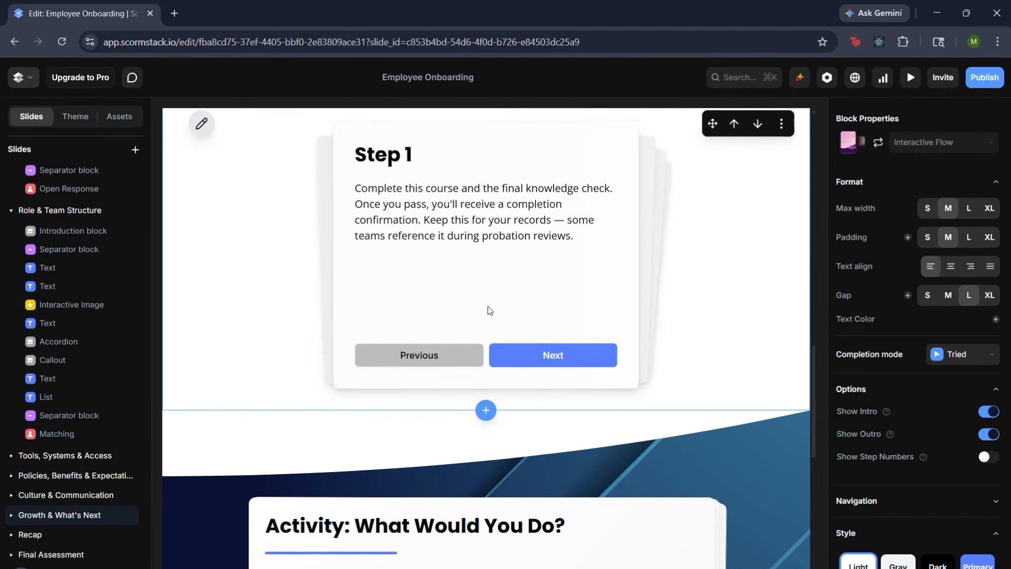
scroll(487, 305, down, 3)
scroll(485, 309, down, 6)
scroll(481, 294, up, 4)
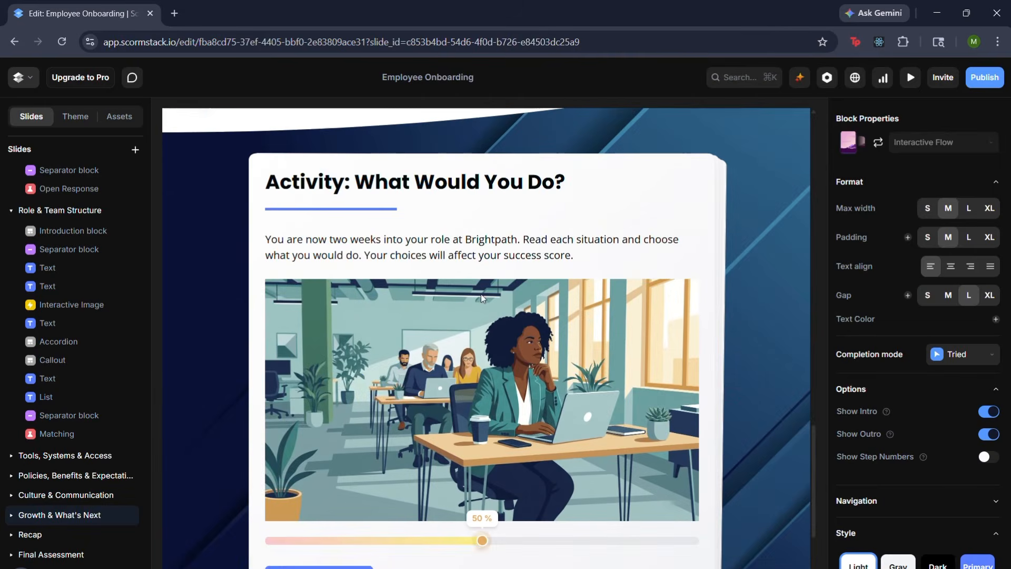
scroll(519, 192, down, 2)
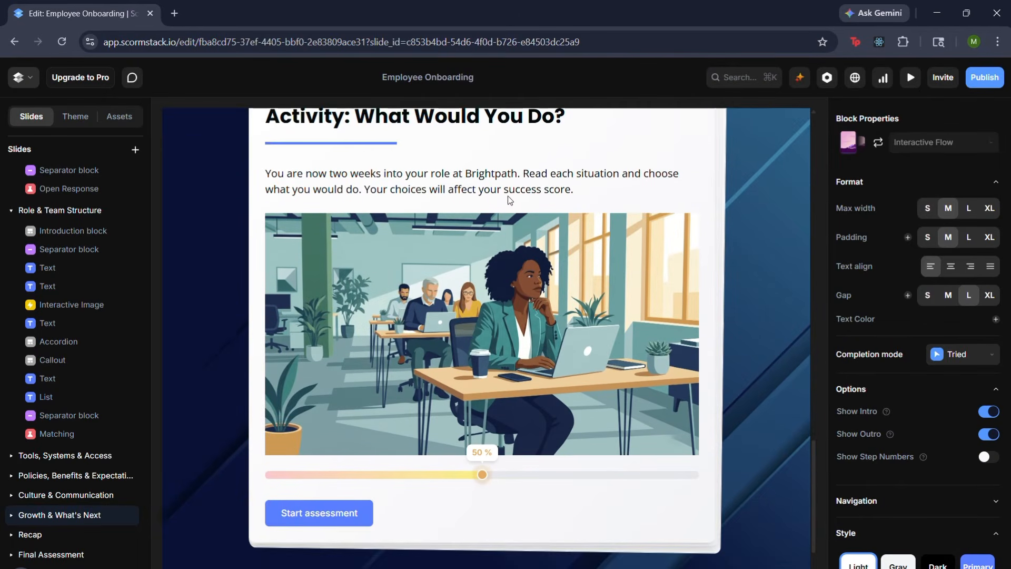
scroll(511, 200, up, 2)
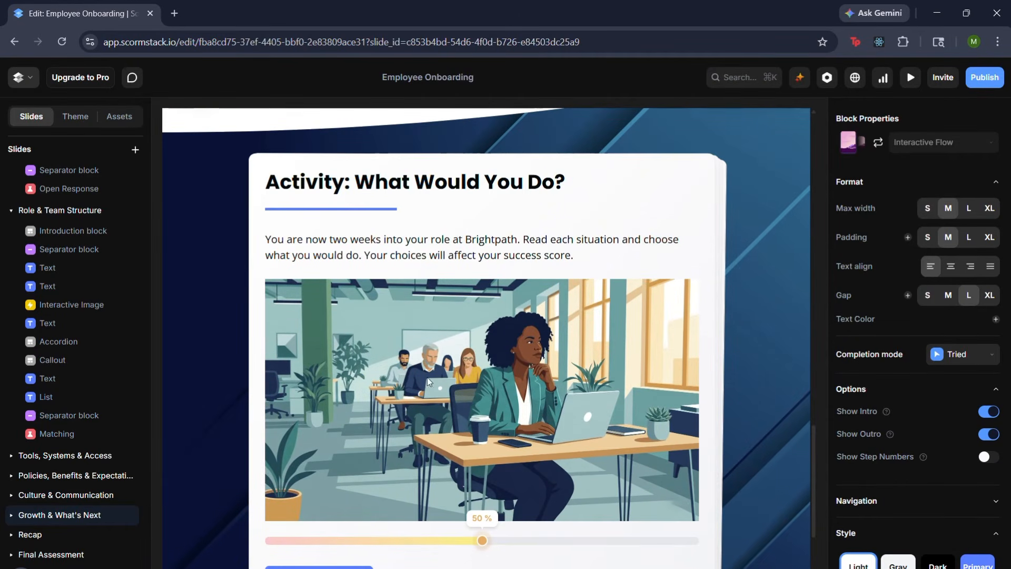
scroll(395, 422, down, 2)
scroll(397, 422, up, 2)
scroll(542, 188, down, 2)
Select the What Would You Do? Success Meter block and start its assessment, bringing up question 1 with its answer choices
click(574, 191)
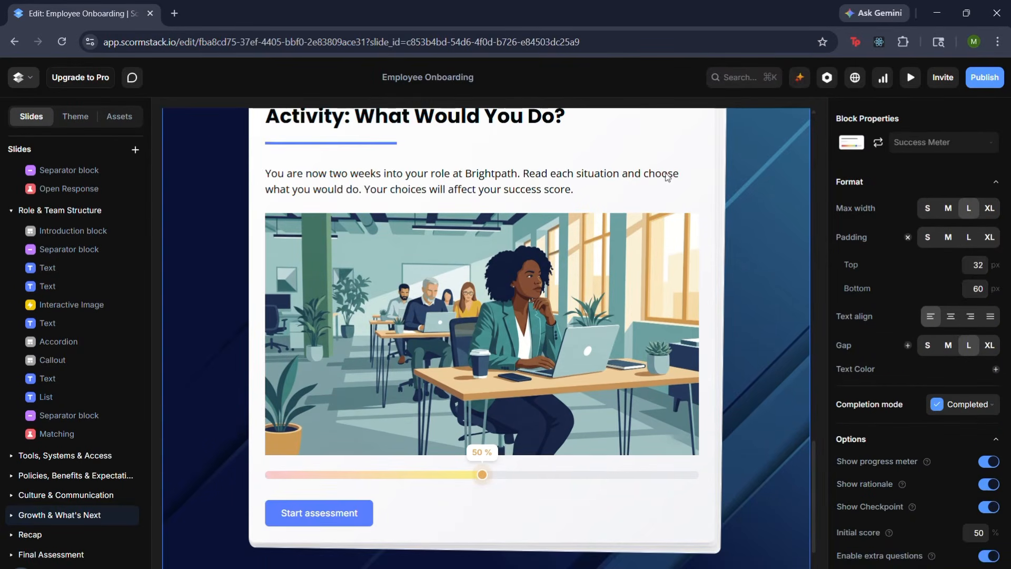
scroll(511, 341, up, 2)
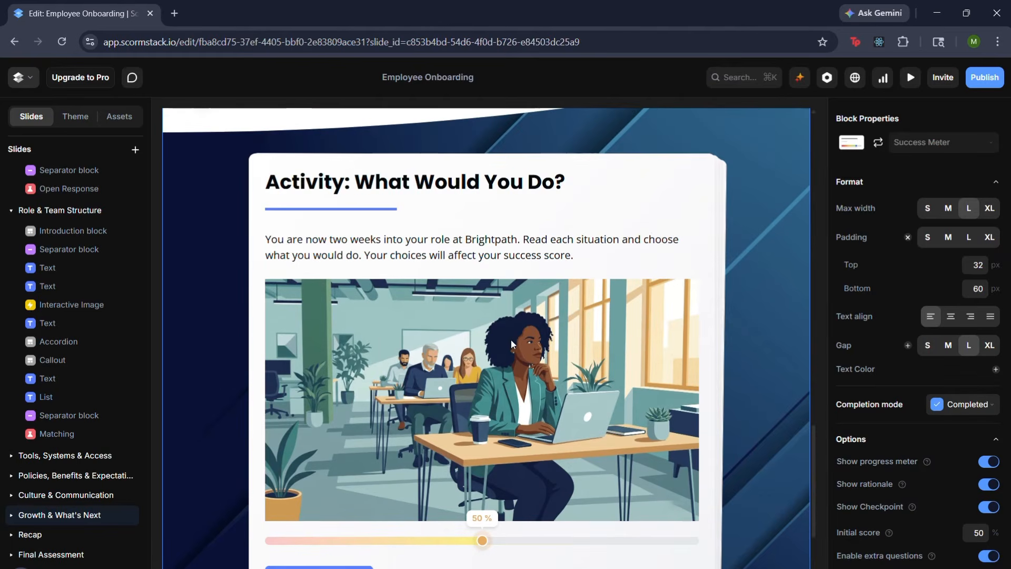
scroll(435, 409, down, 2)
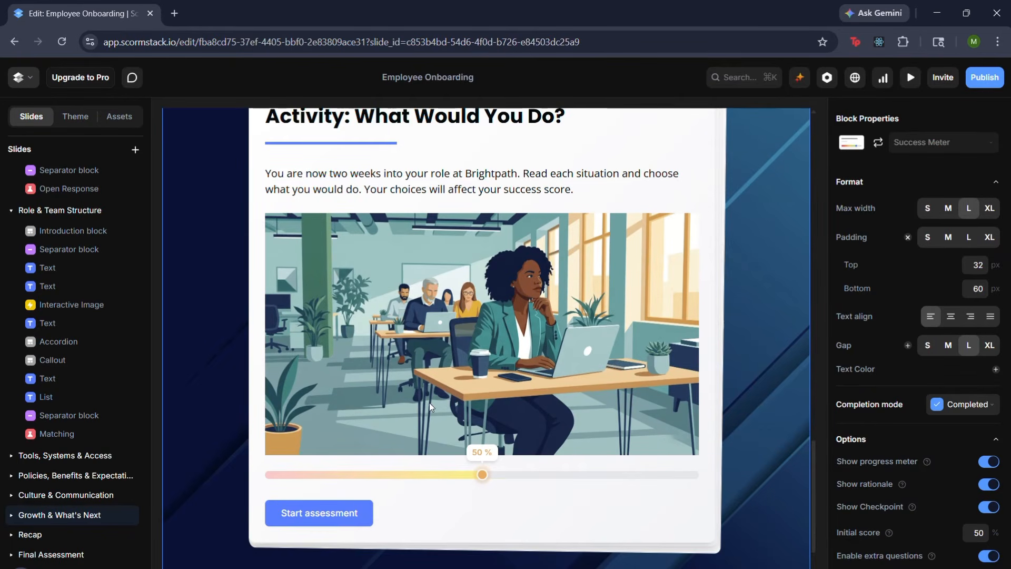
click(349, 519)
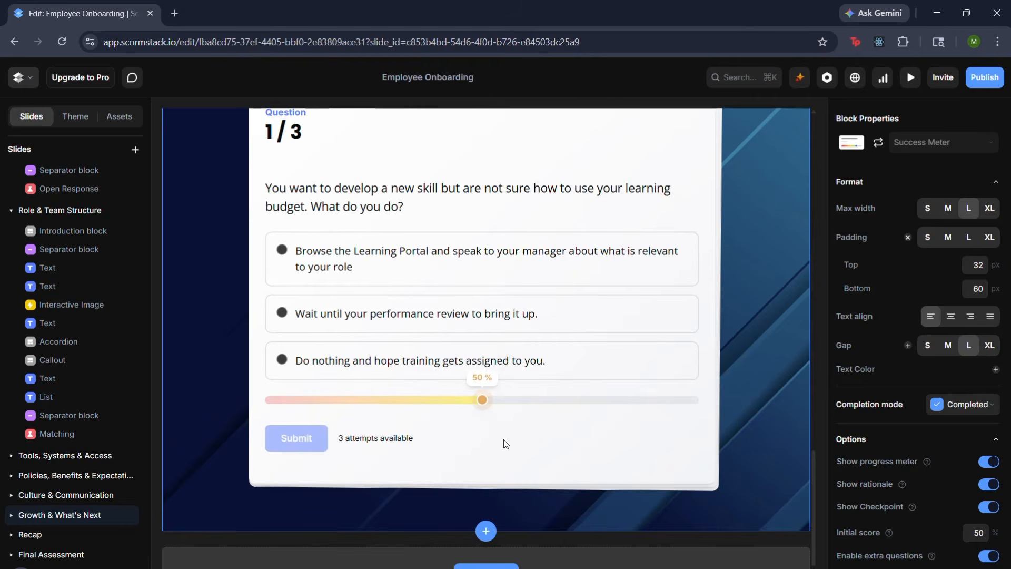
scroll(503, 439, up, 2)
scroll(503, 439, up, 1)
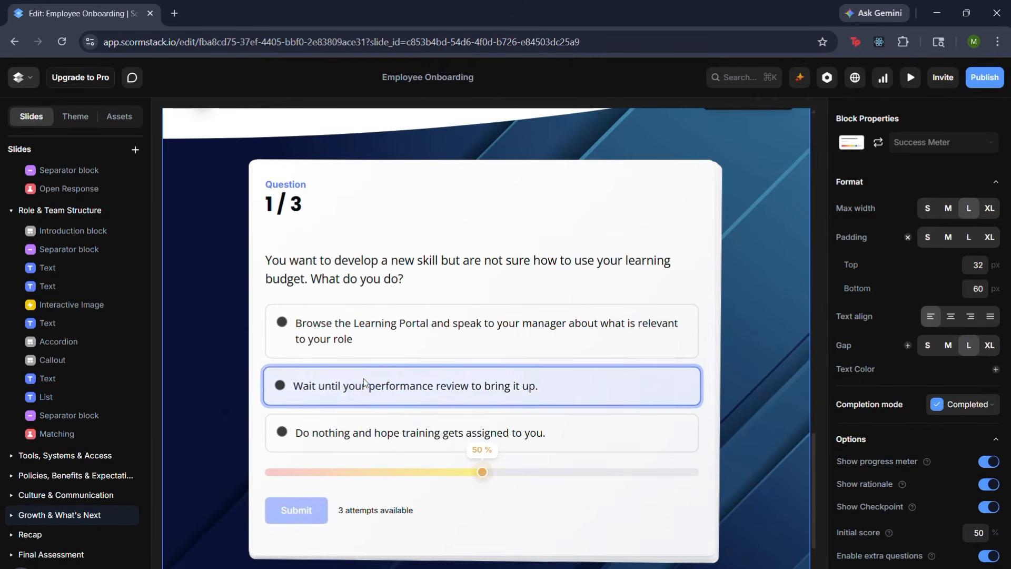
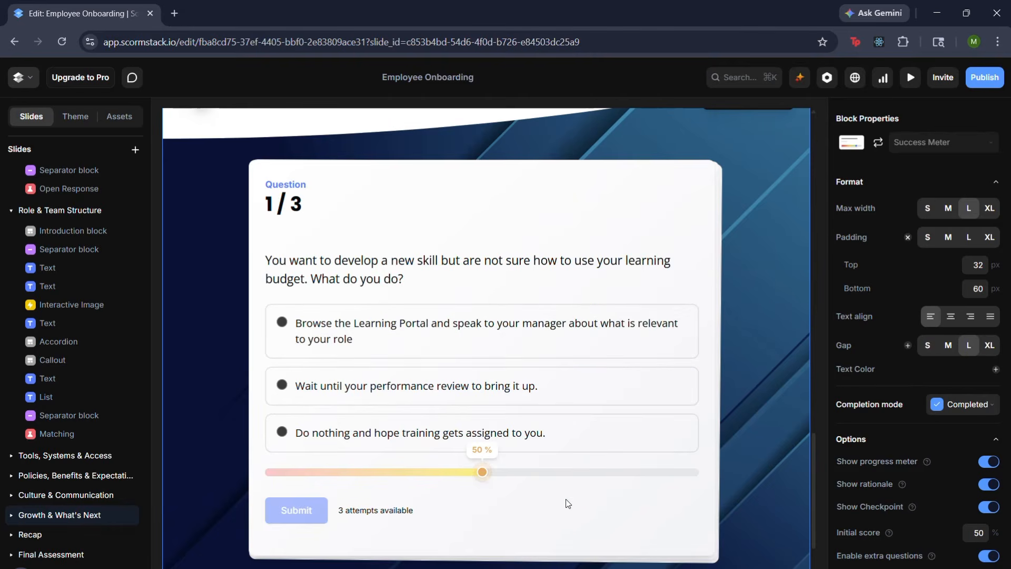
Answer question 1 with browsing the Learning Portal and speaking to your manager, submit it, and advance to question 2
click(346, 343)
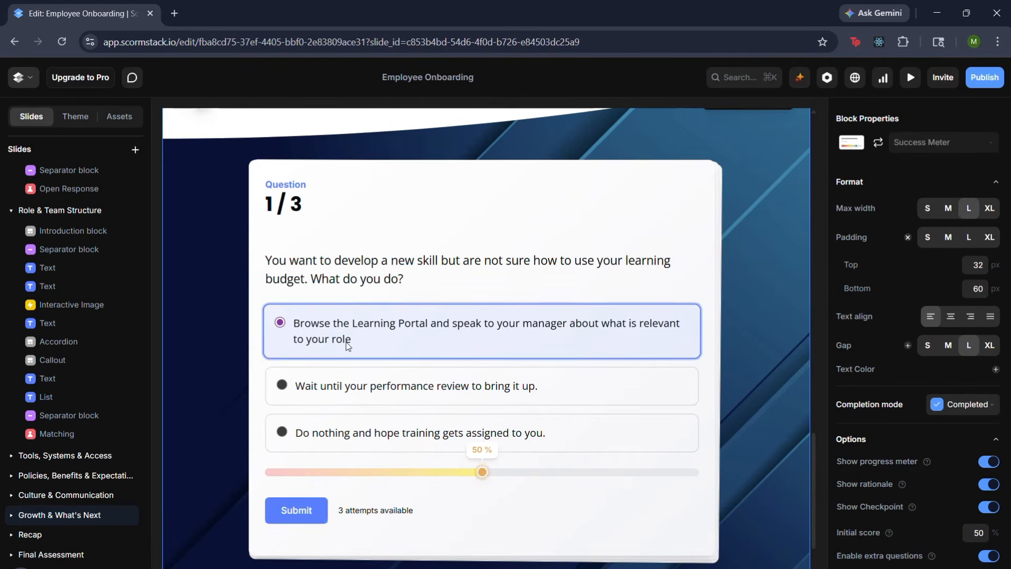
click(315, 508)
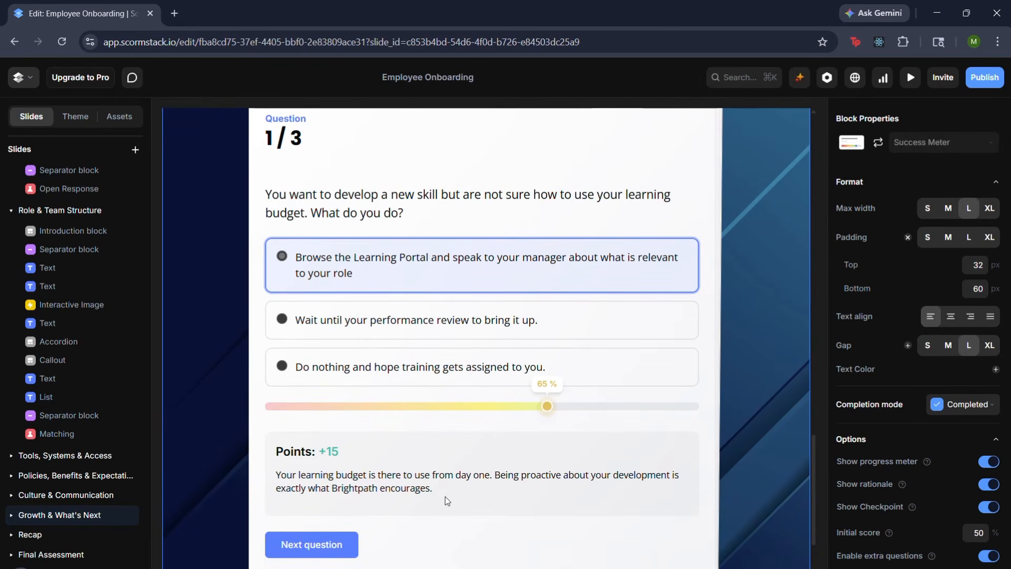
click(344, 546)
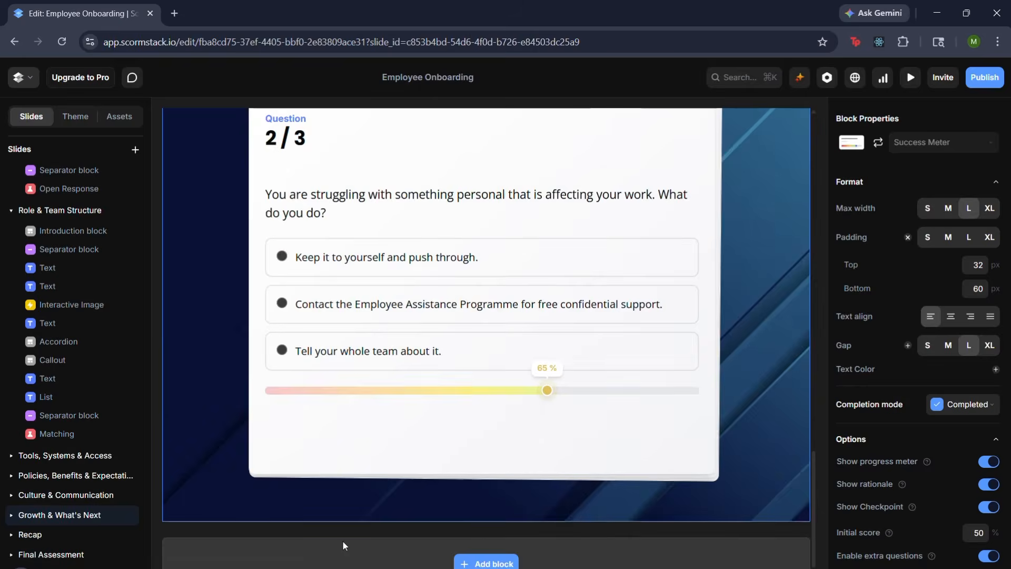
Submit "Tell your whole team about it." as the answer to question 2, closing the Success Meter editor if it opens
scroll(406, 400, up, 1)
click(405, 421)
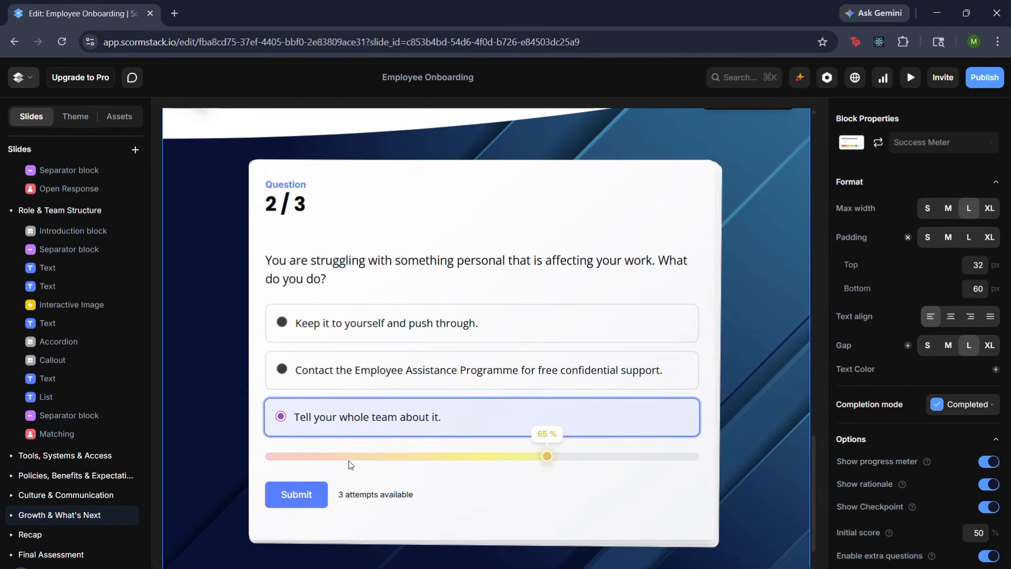
click(294, 494)
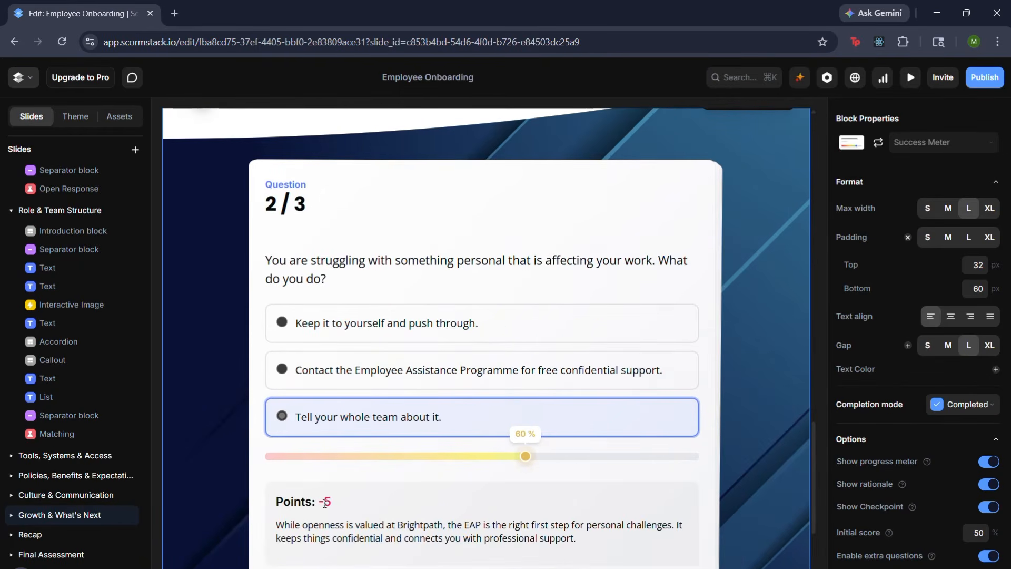
double_click(339, 503)
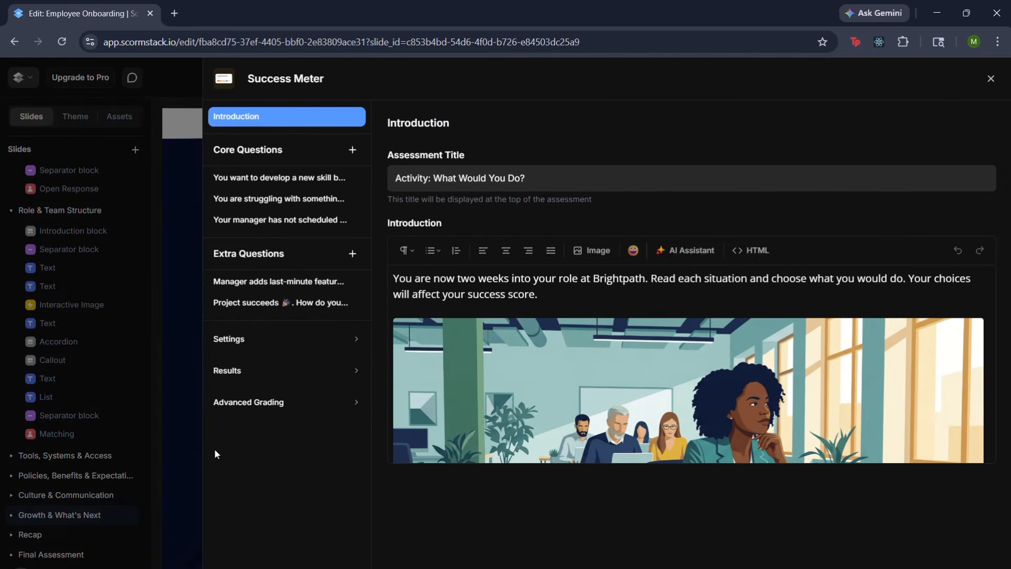
click(990, 79)
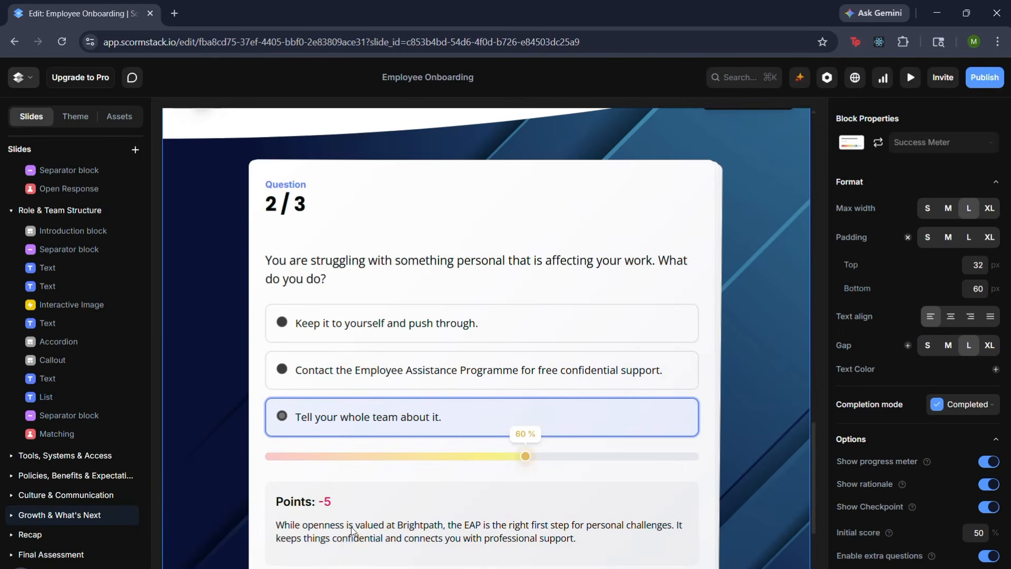
Read the rationale given for the question 2 answer and advance to question 3
scroll(301, 408, down, 3)
drag(273, 395, 577, 408)
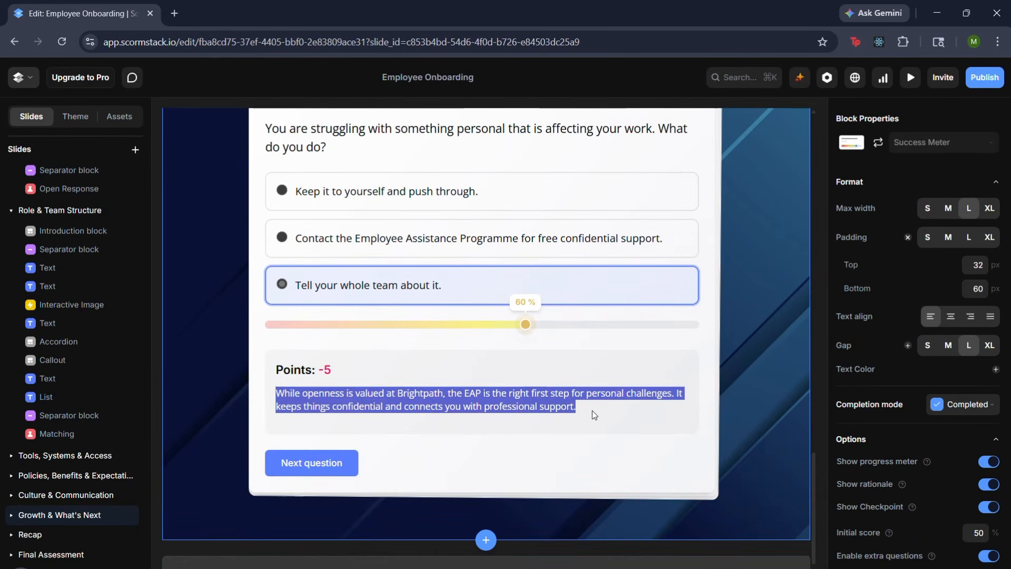
click(469, 397)
click(326, 474)
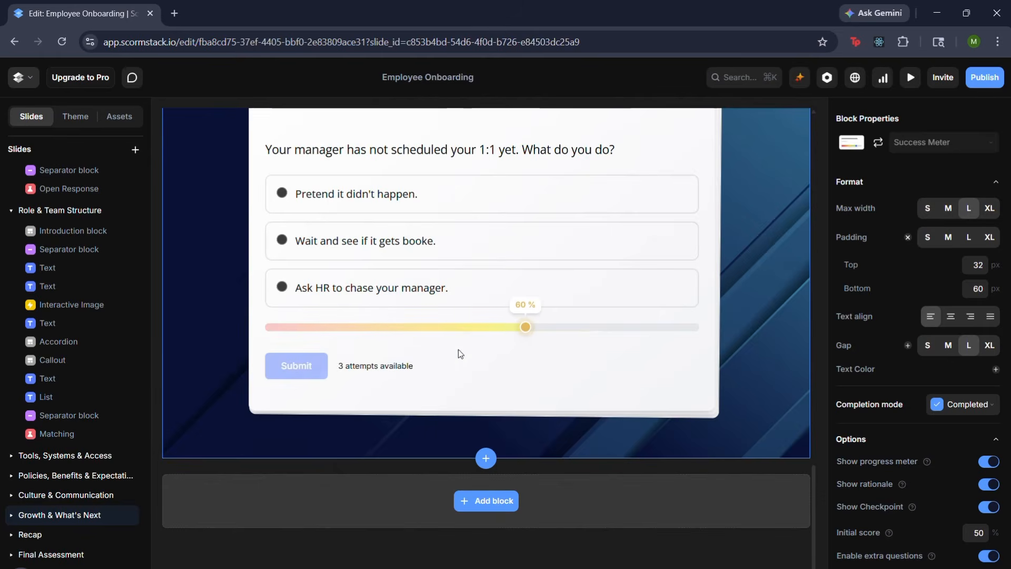
Submit "Wait and see if it gets booke." as the answer to question 3 and proceed to the checkpoint
scroll(458, 349, up, 2)
click(408, 296)
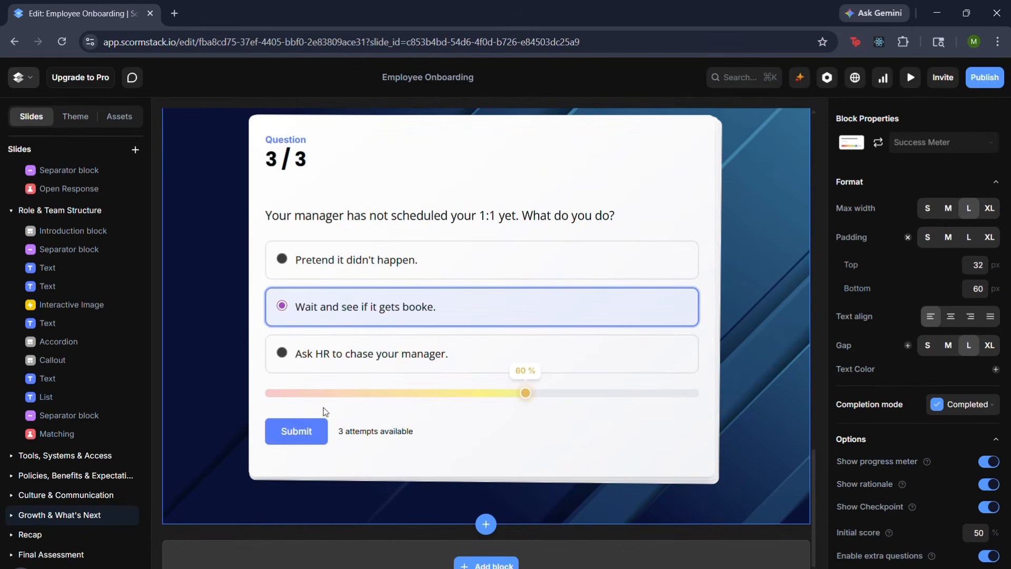
click(305, 431)
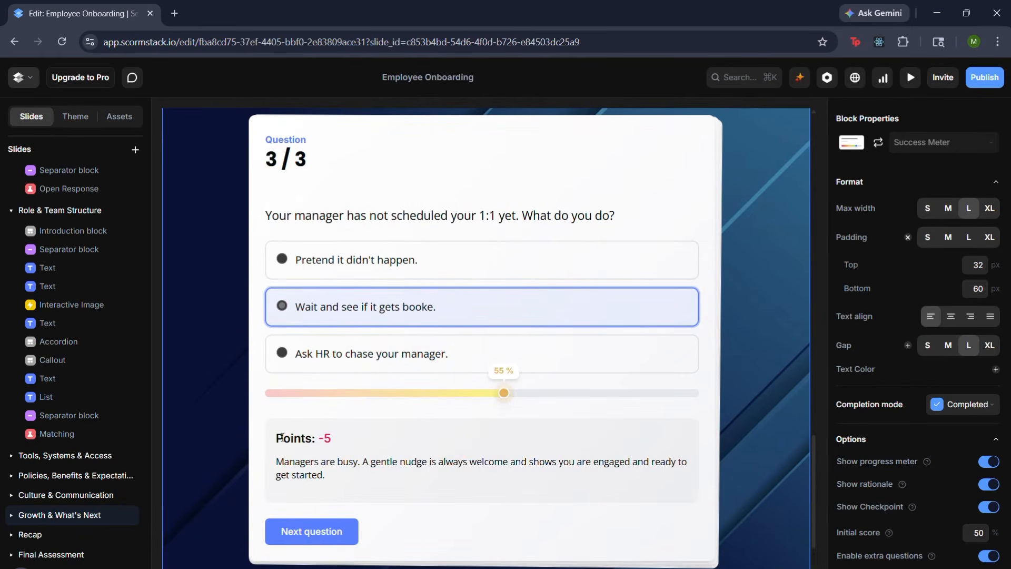
click(325, 537)
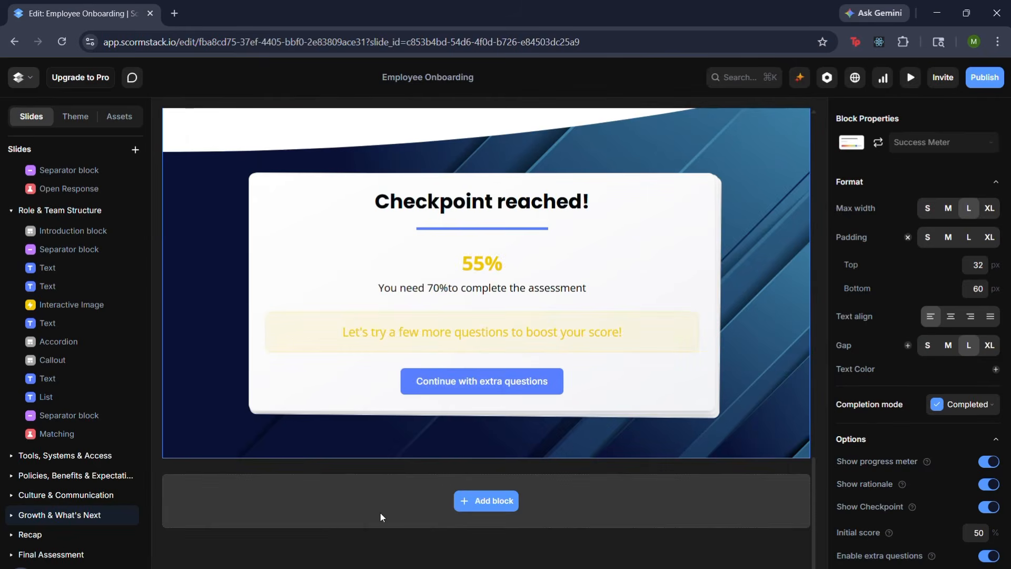
Review the checkpoint score and required pass mark, and continue with the extra questions
scroll(466, 406, up, 3)
scroll(465, 406, down, 1)
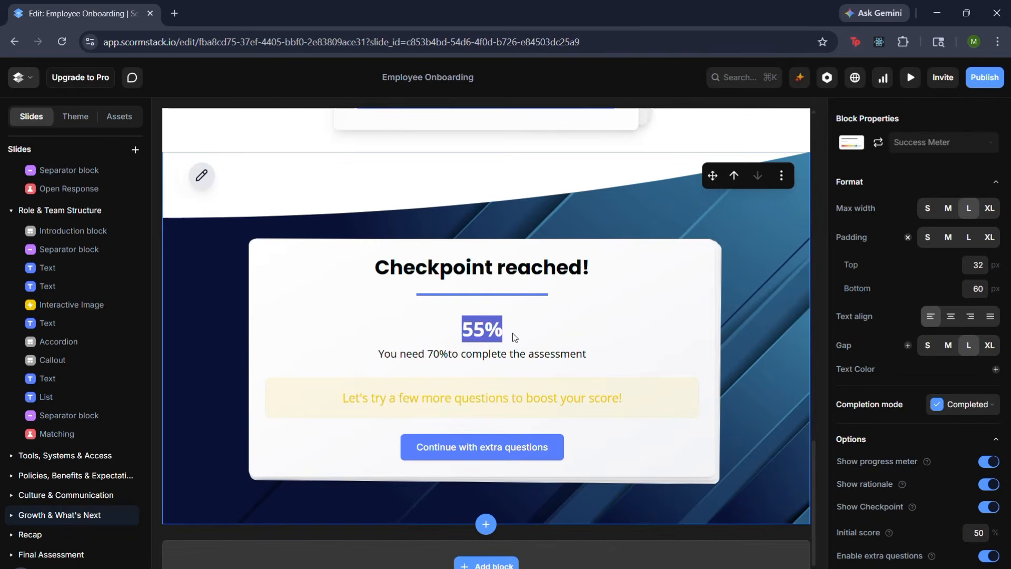
click(451, 355)
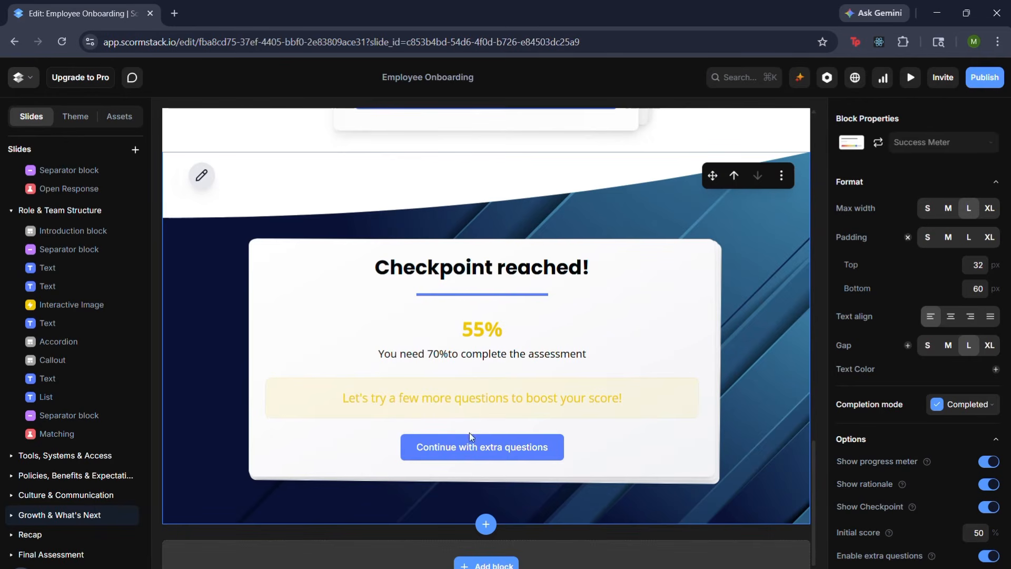
click(524, 454)
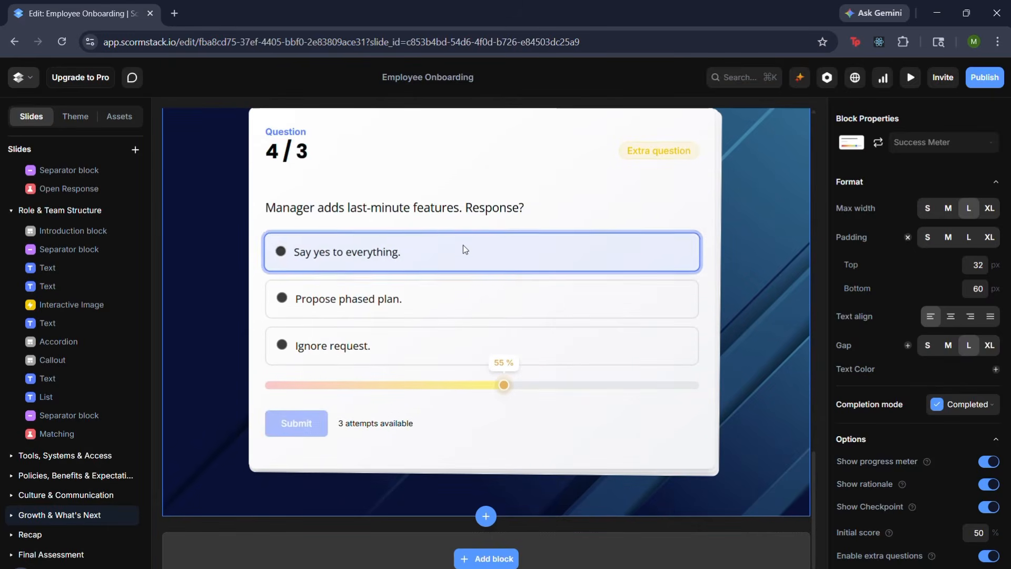
Answer the two extra questions with "Say yes to everything." and "Publicly thank the team.", and proceed to the assessment results
click(463, 255)
click(303, 428)
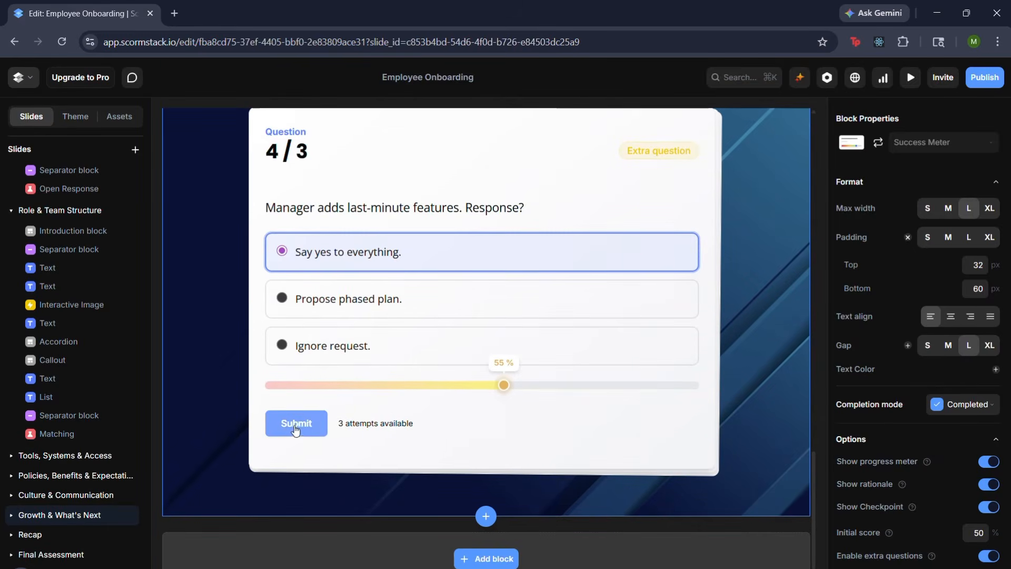
click(339, 508)
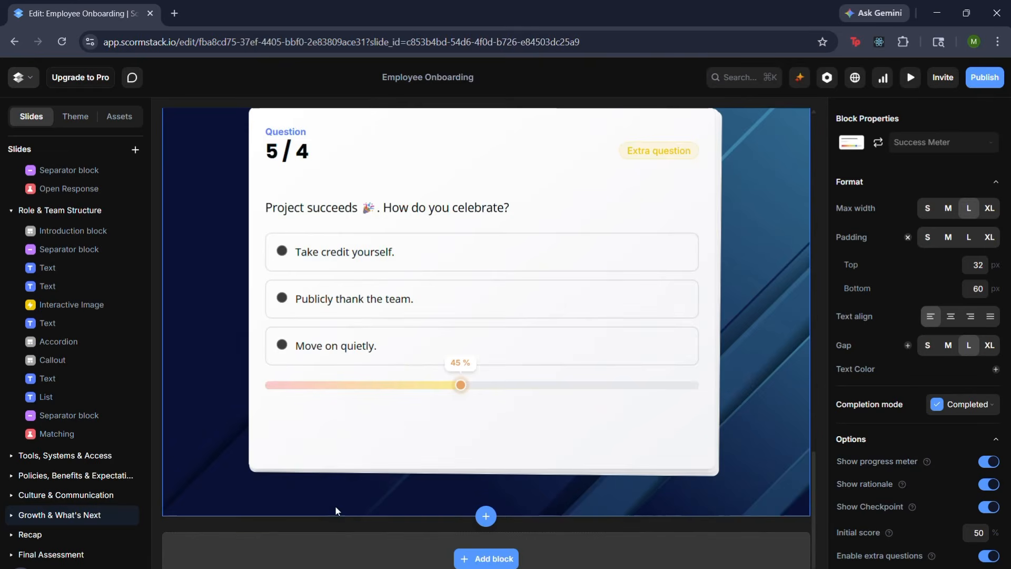
click(393, 302)
click(302, 424)
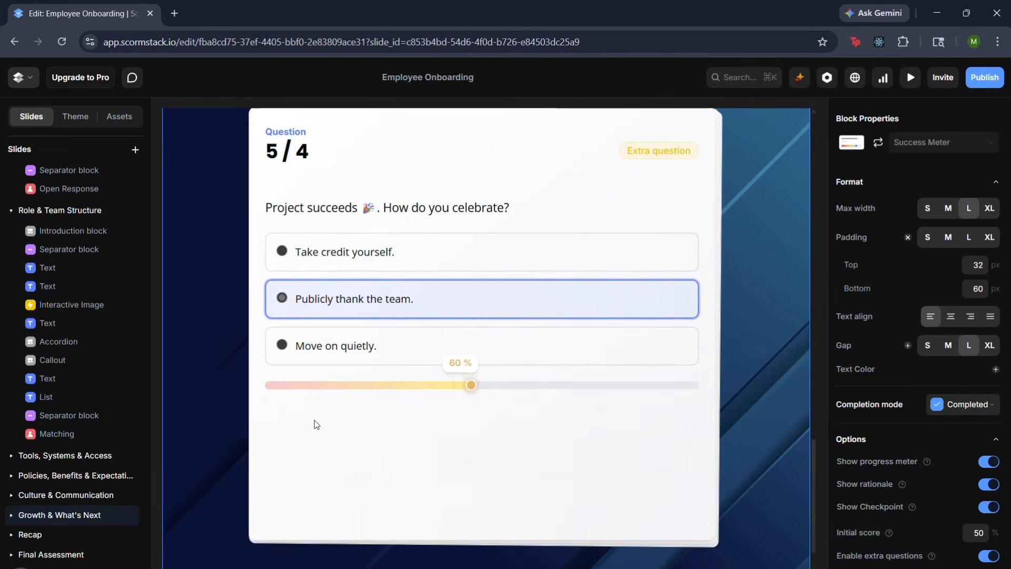
click(334, 511)
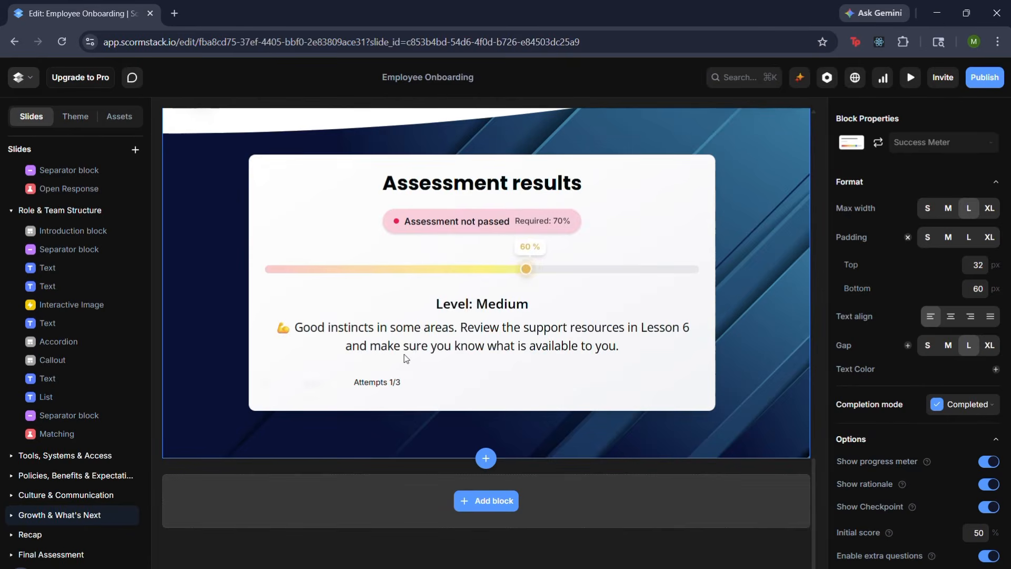
Examine the assessment results' score meter, level and feedback text, leaving the Success Meter editor without changes
scroll(462, 325, up, 3)
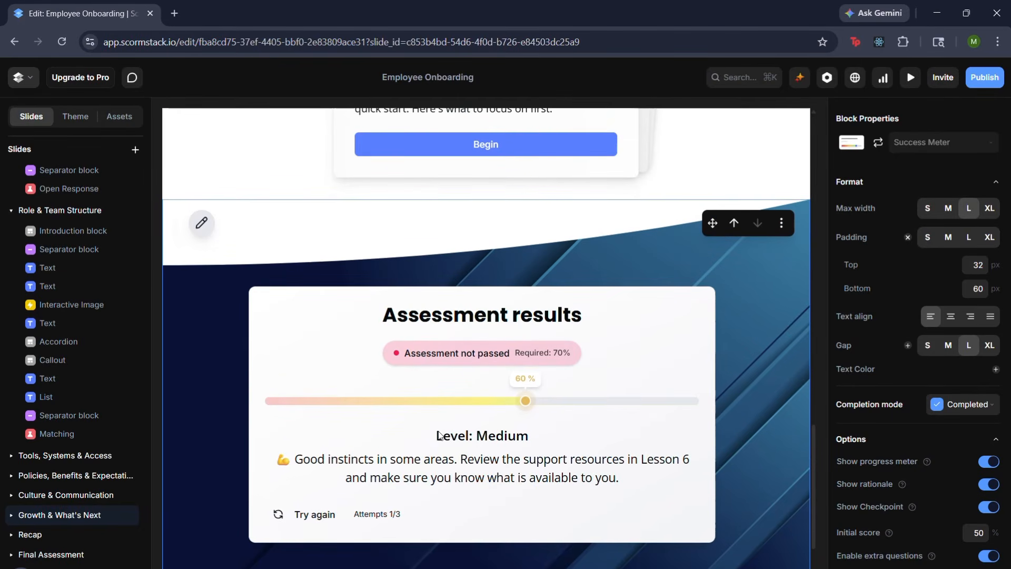
drag(439, 435, 610, 483)
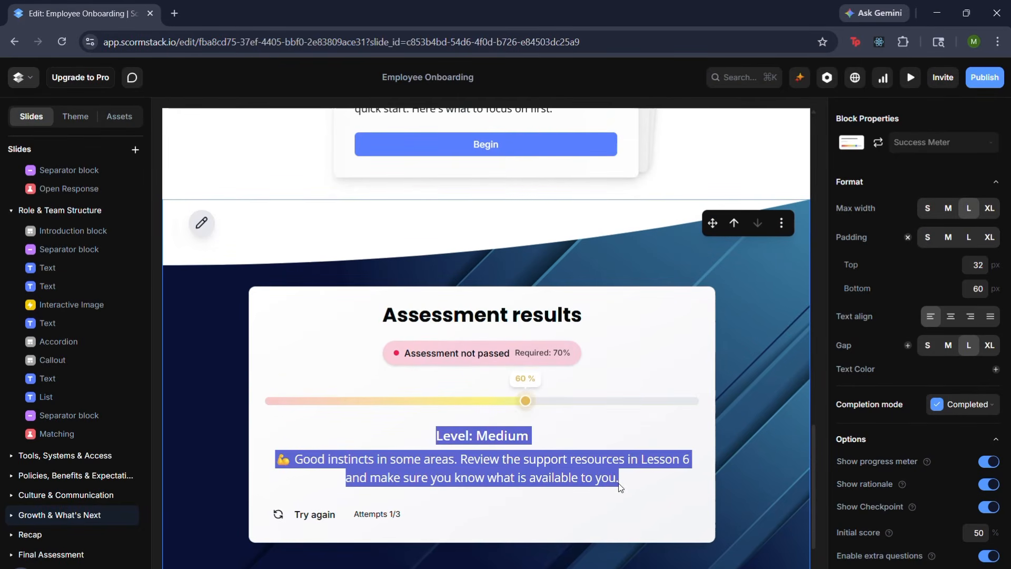
click(507, 422)
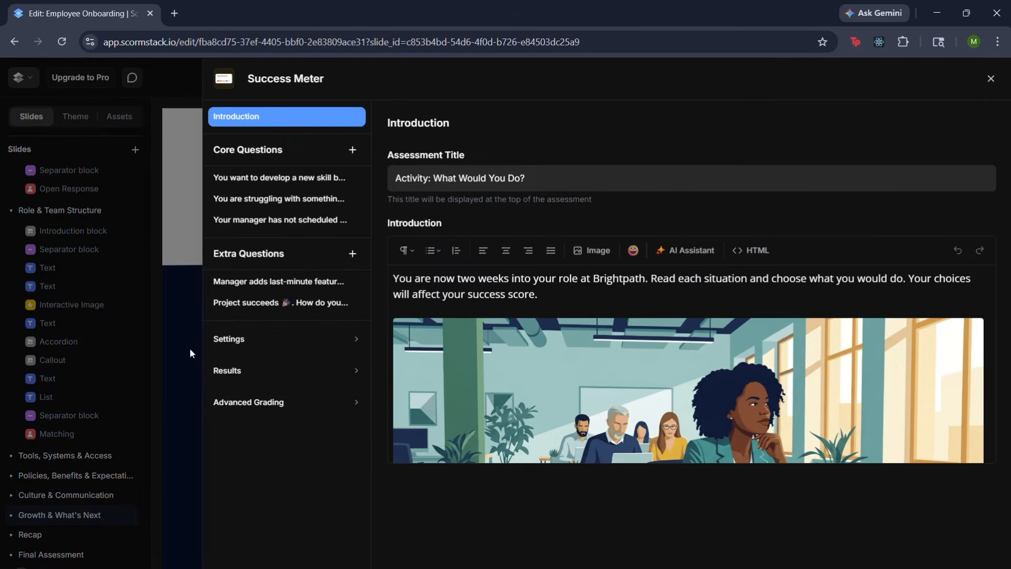
click(190, 349)
scroll(477, 431, down, 3)
scroll(477, 430, up, 1)
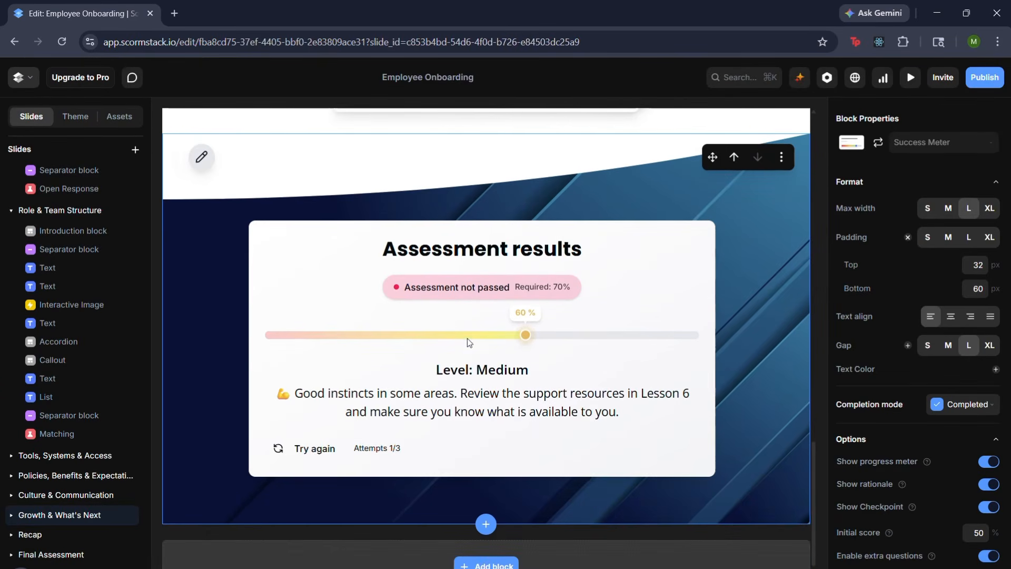
Open the Recap lesson and examine its header and What We Covered checklist
scroll(112, 490, down, 1)
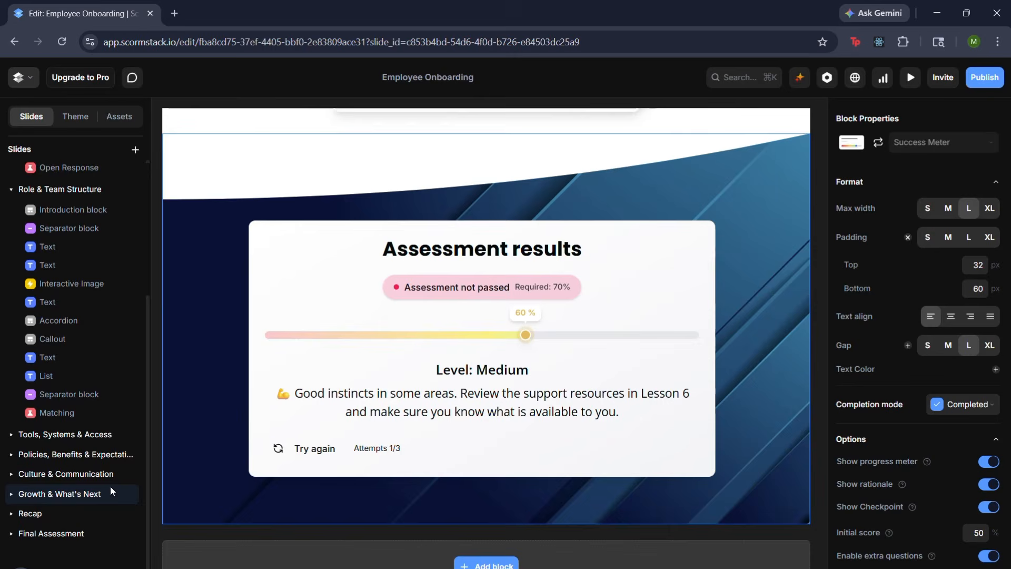
click(49, 512)
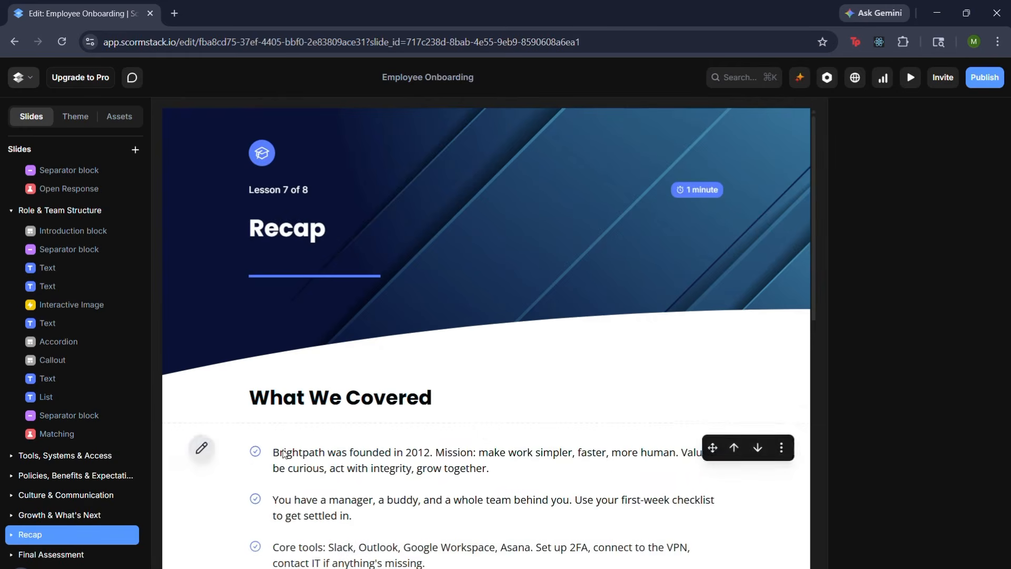
scroll(507, 352, down, 1)
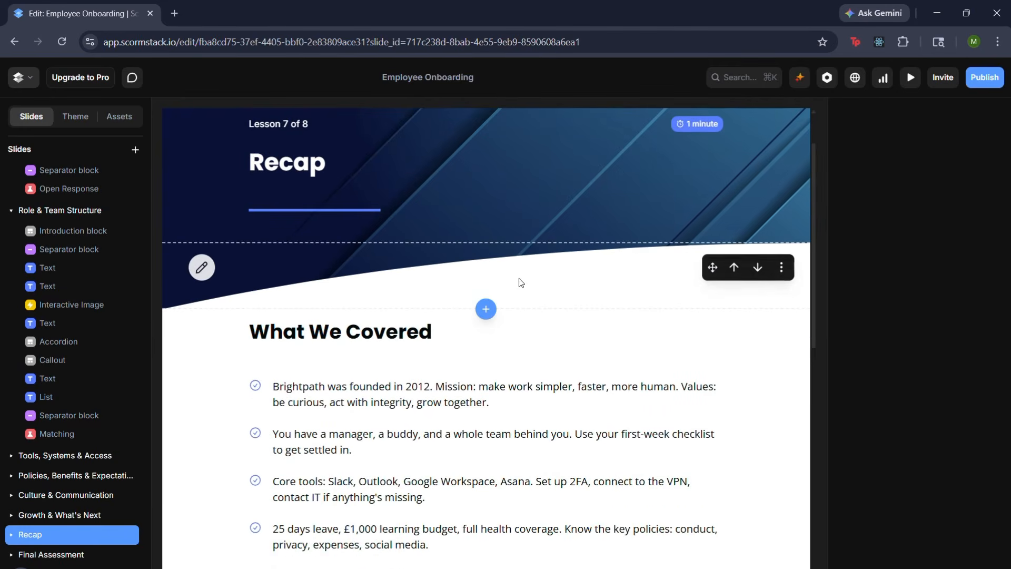
scroll(554, 317, down, 3)
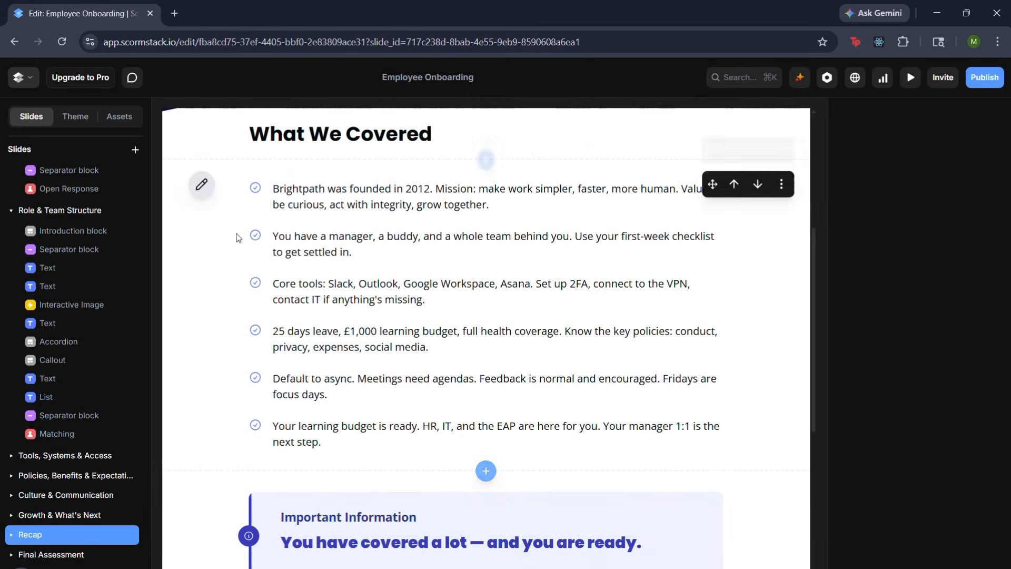
scroll(318, 334, down, 4)
scroll(318, 335, up, 7)
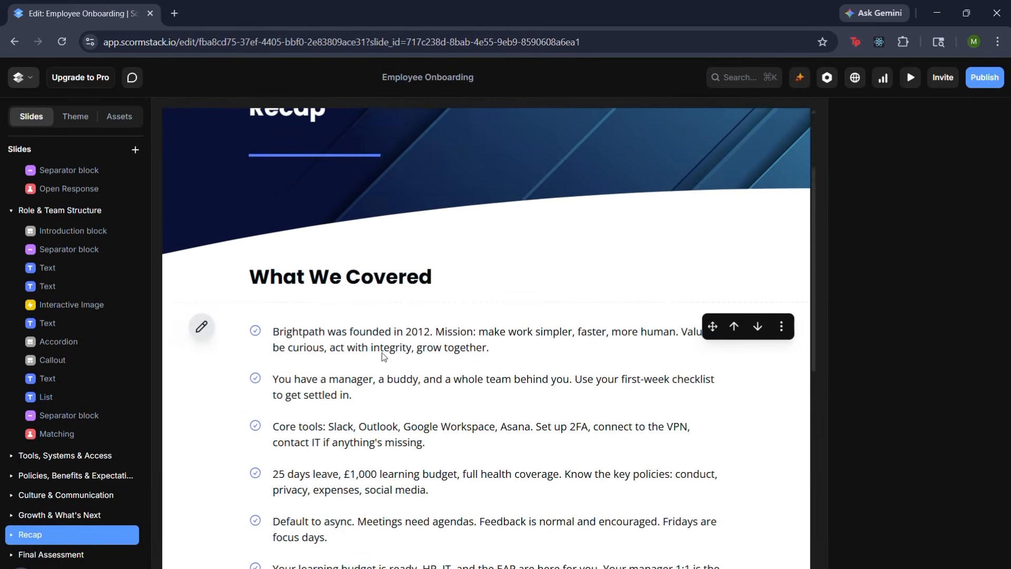
scroll(334, 424, down, 2)
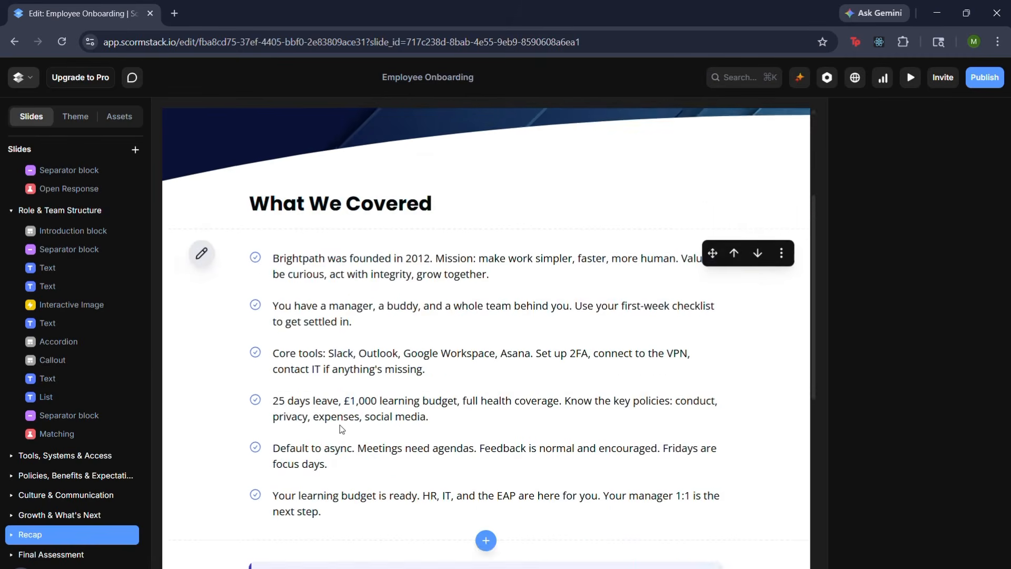
scroll(338, 281, up, 2)
Check the title, duration and objective settings of the Recap lesson's Introduction block, and close its editor without changing anything
click(346, 273)
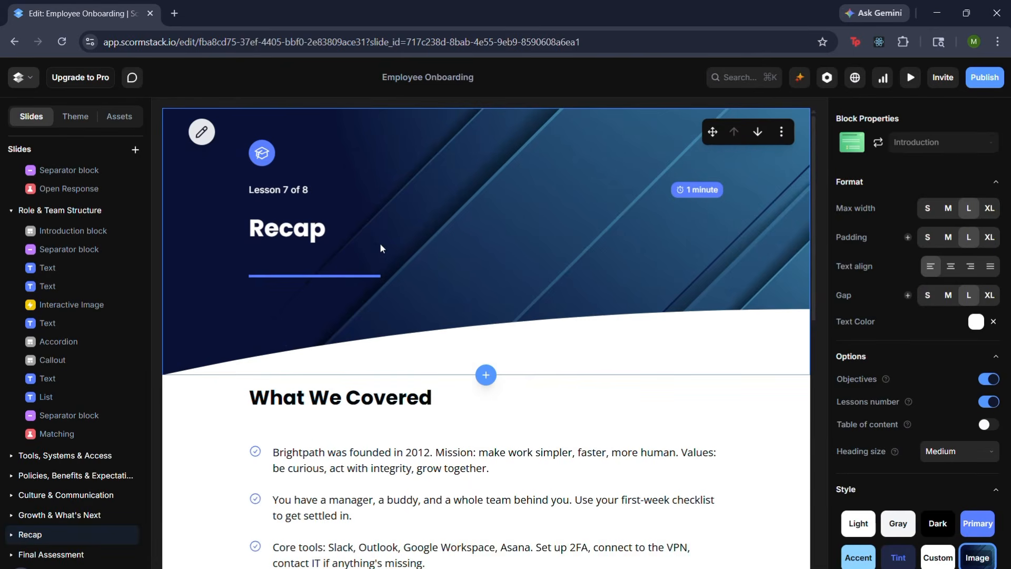
double_click(350, 245)
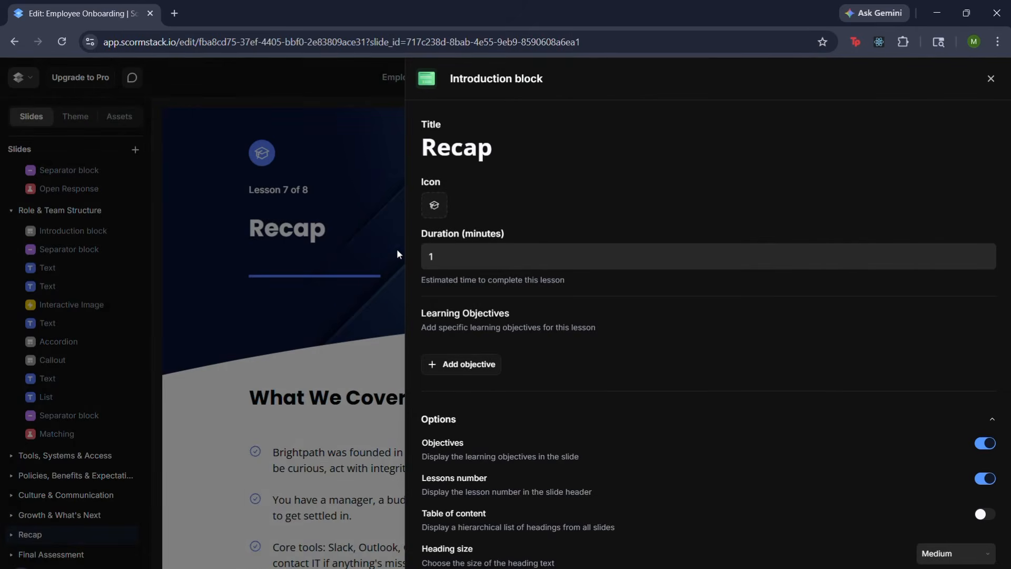
click(292, 333)
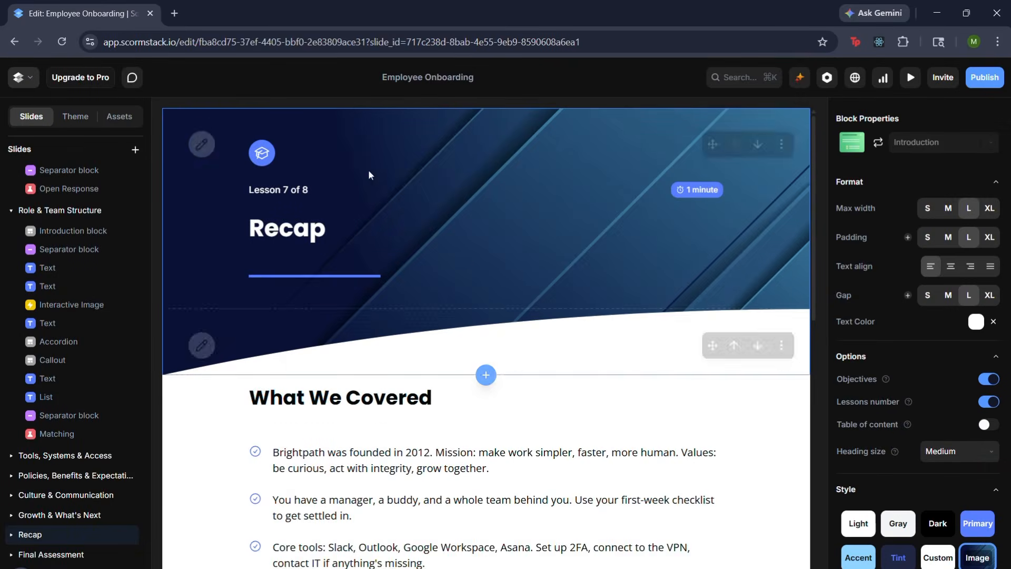
Look over the Recap lesson's closing callout, and open the Final Assessment lesson to view its assessment start card
scroll(514, 390, down, 6)
scroll(513, 387, down, 4)
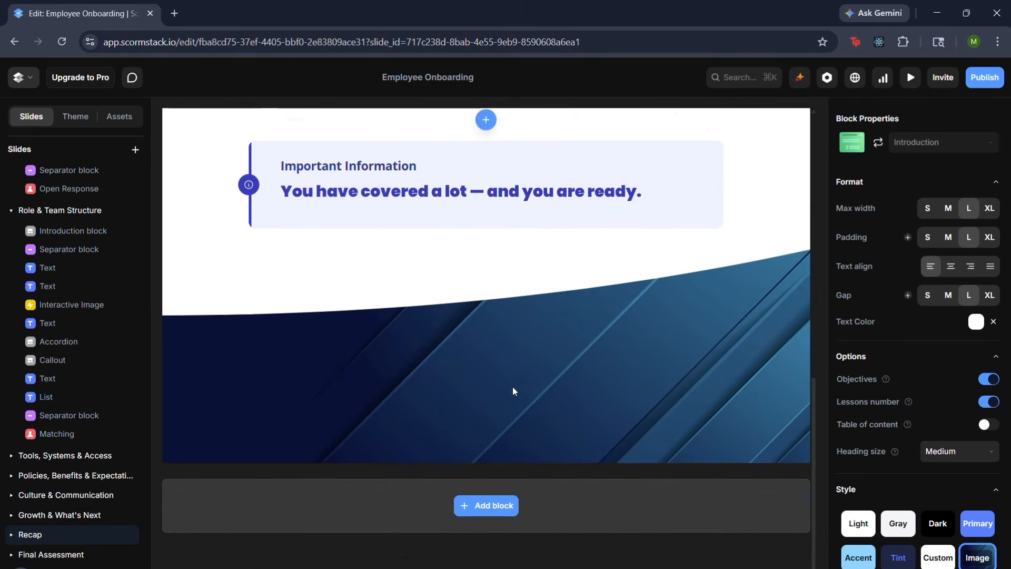
scroll(102, 532, down, 1)
click(53, 535)
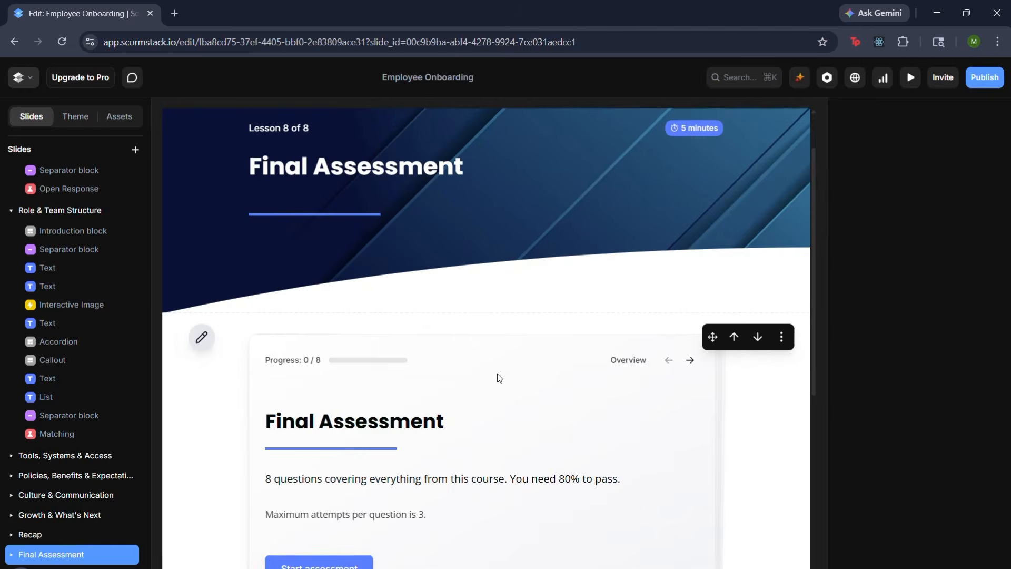
scroll(497, 377, down, 5)
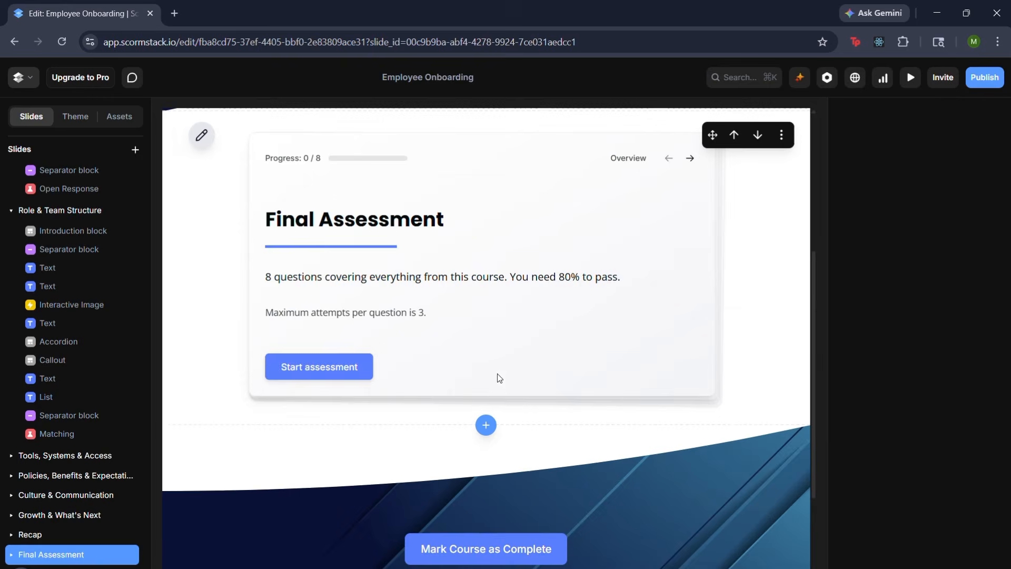
Start the Final Assessment and submit "Be Curious. Act With Integrity. Grow Together." as the answer to question 1
click(319, 365)
scroll(462, 401, down, 1)
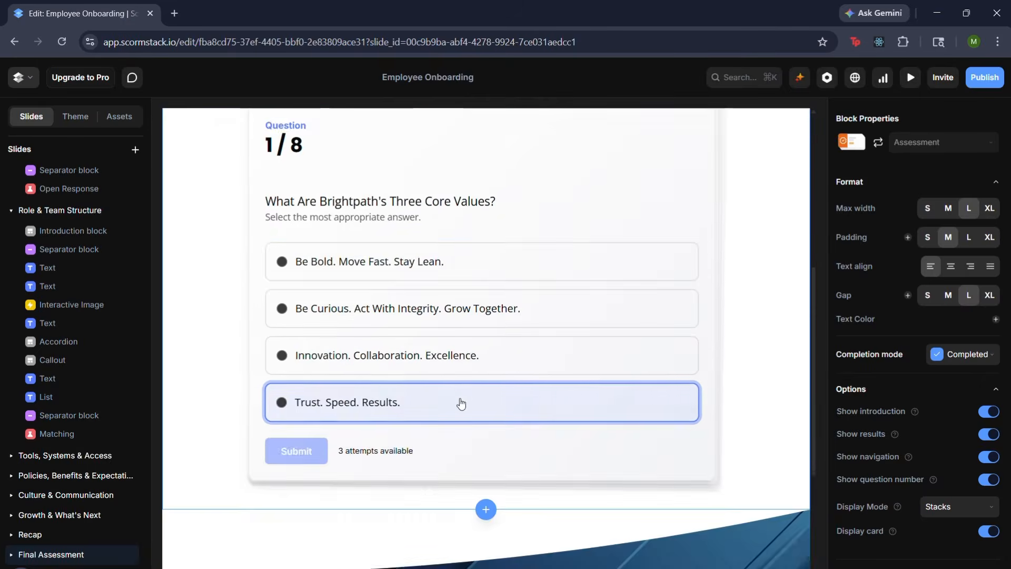
click(370, 373)
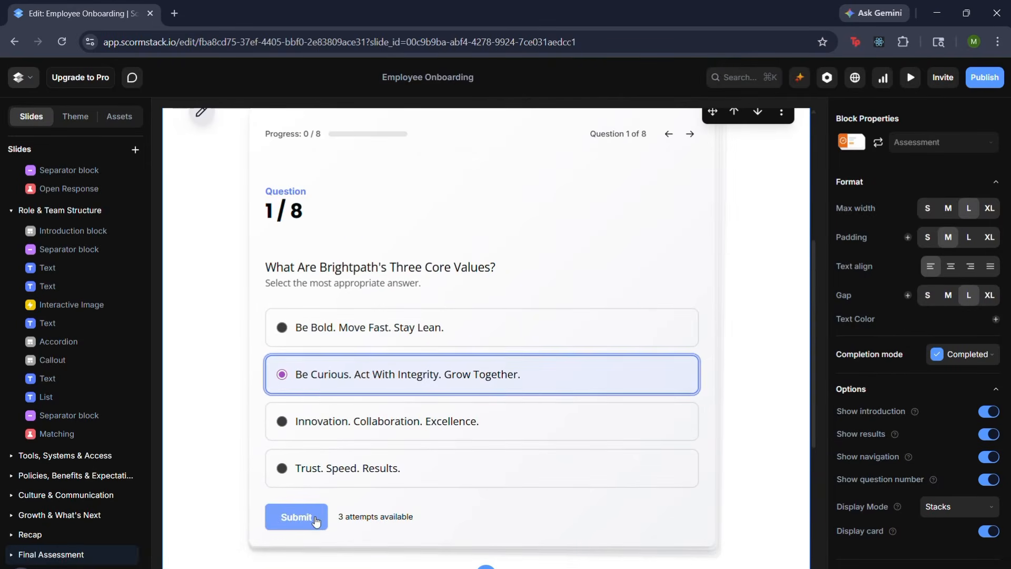
click(295, 517)
scroll(432, 385, down, 4)
scroll(424, 375, up, 6)
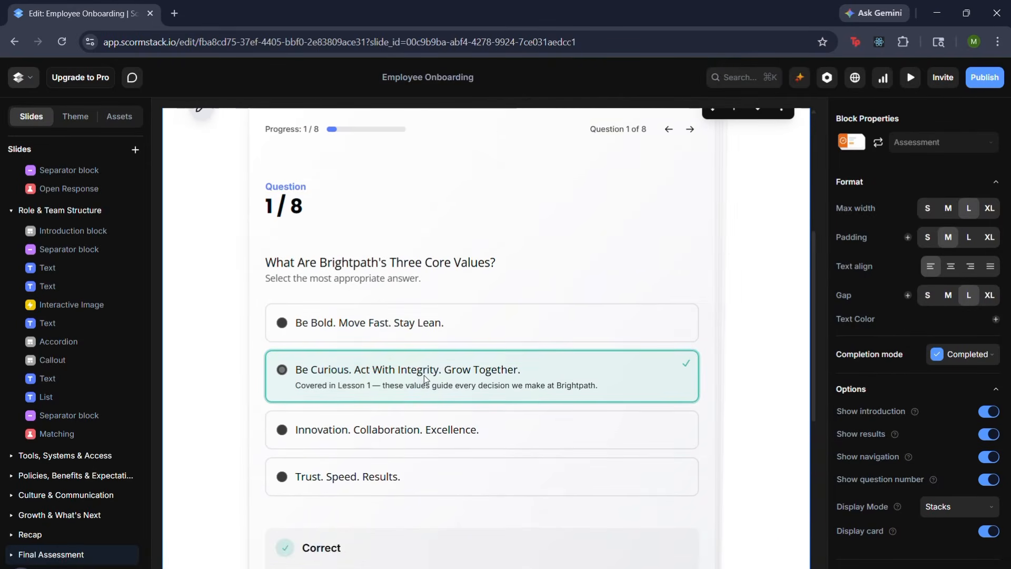
Examine the Assessment block's format, completion mode, options and style settings alongside question 1 and its navigation
scroll(430, 374, down, 2)
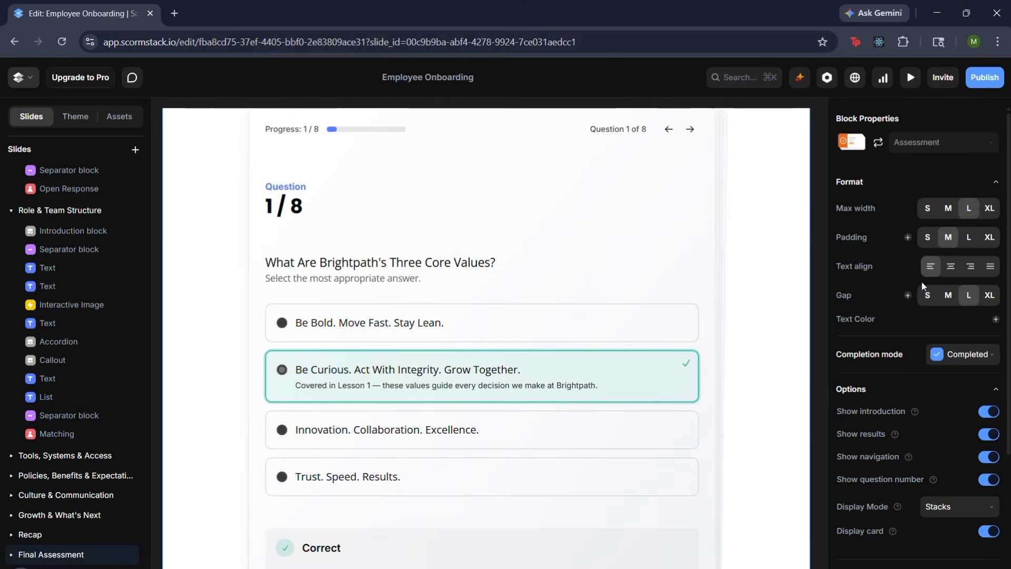
scroll(888, 393, down, 3)
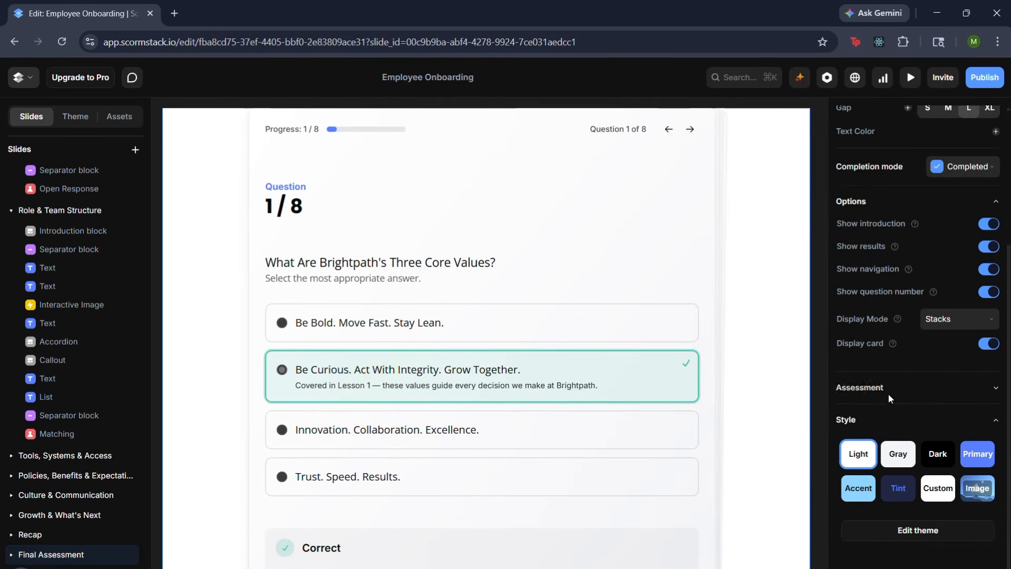
scroll(474, 358, down, 1)
scroll(474, 363, up, 1)
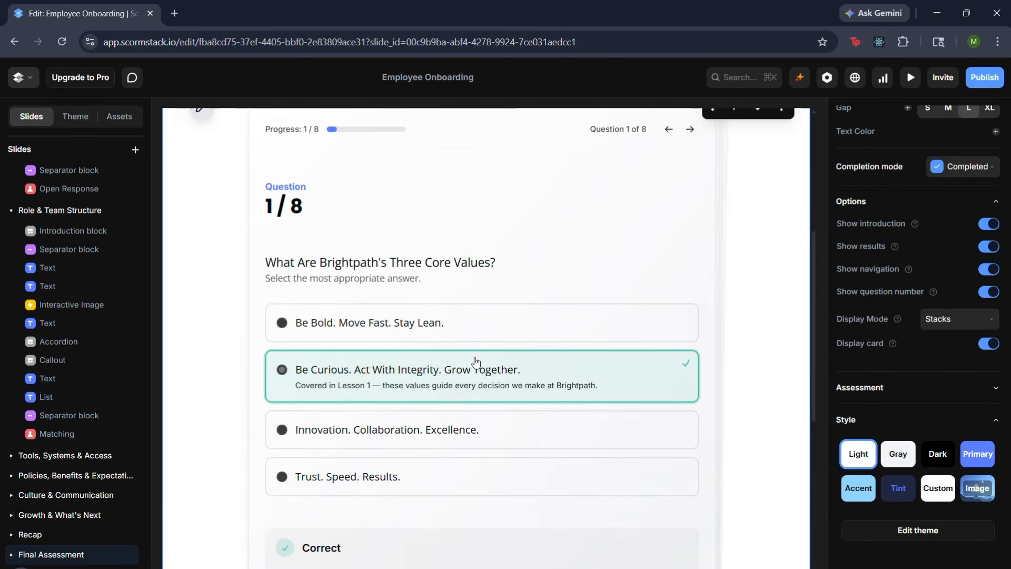
scroll(500, 369, up, 1)
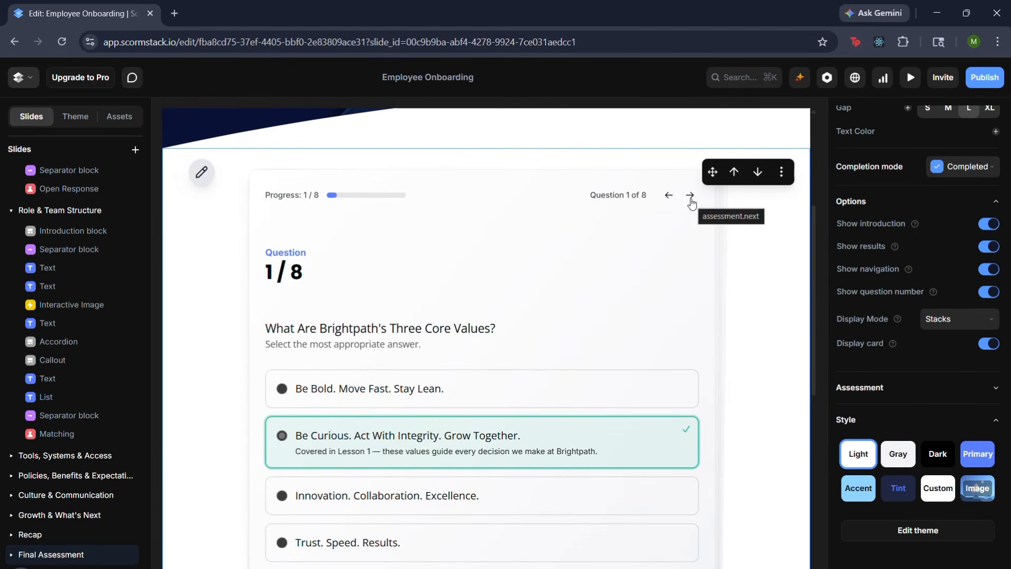
scroll(485, 365, down, 4)
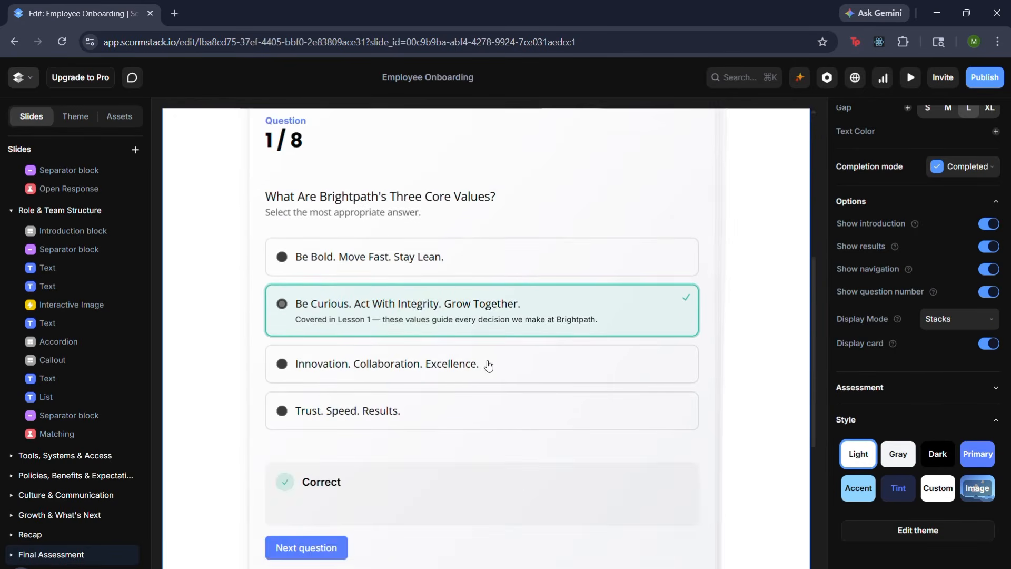
scroll(491, 368, up, 4)
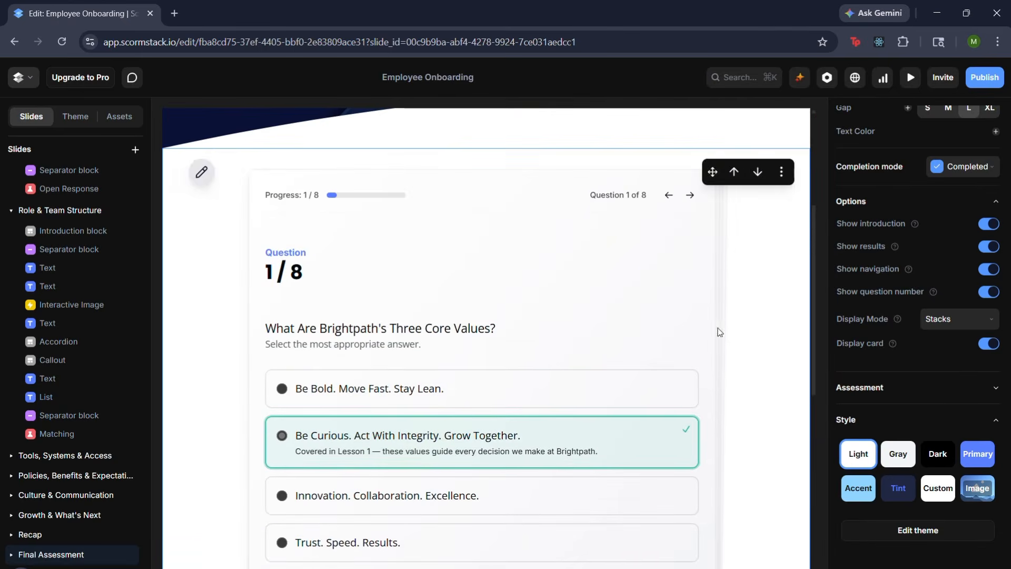
Try the Columns display mode on the Assessment block, and return it to Stacks
click(960, 319)
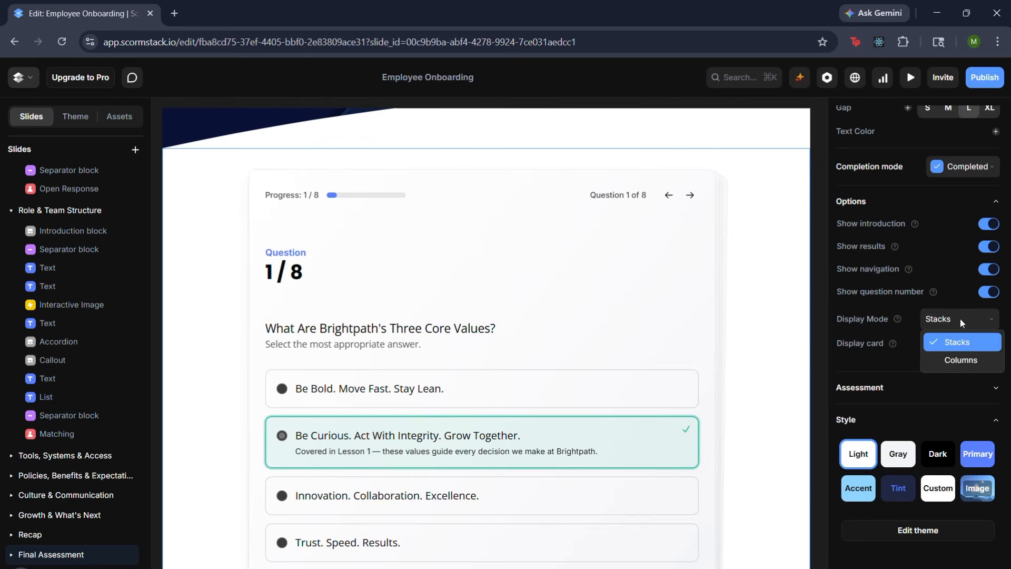
click(950, 363)
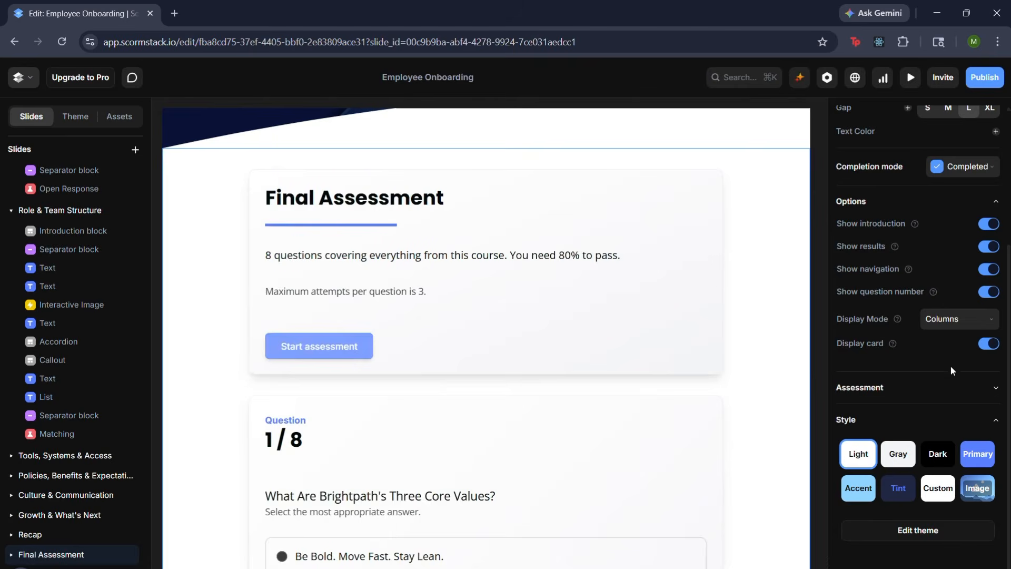
scroll(654, 334, down, 10)
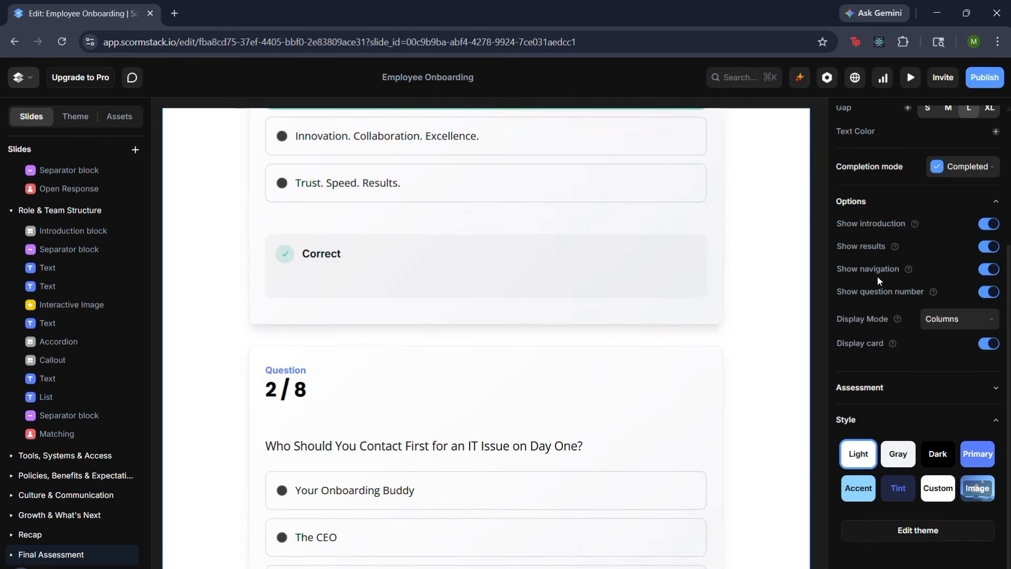
click(948, 320)
click(949, 342)
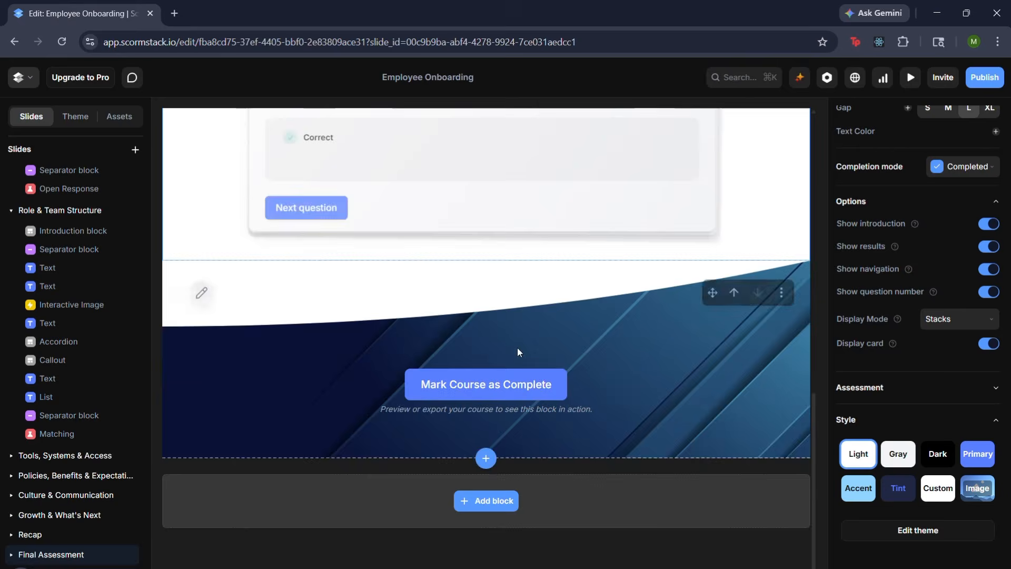
Examine question 1's answer options, feedback and progress bar in the stacked card layout
scroll(517, 348, up, 5)
scroll(524, 362, up, 1)
scroll(547, 363, down, 2)
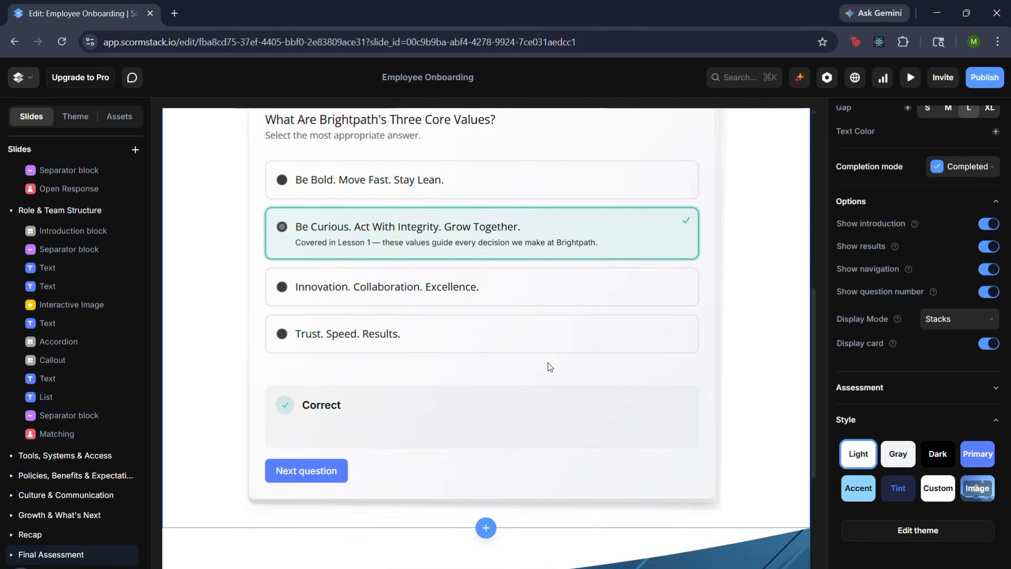
scroll(546, 362, up, 1)
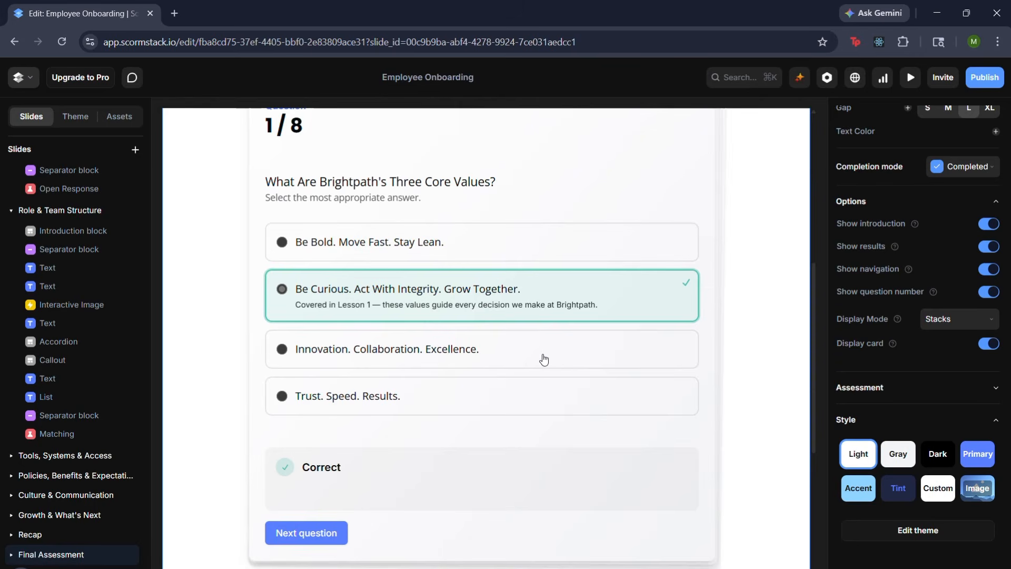
scroll(535, 358, up, 3)
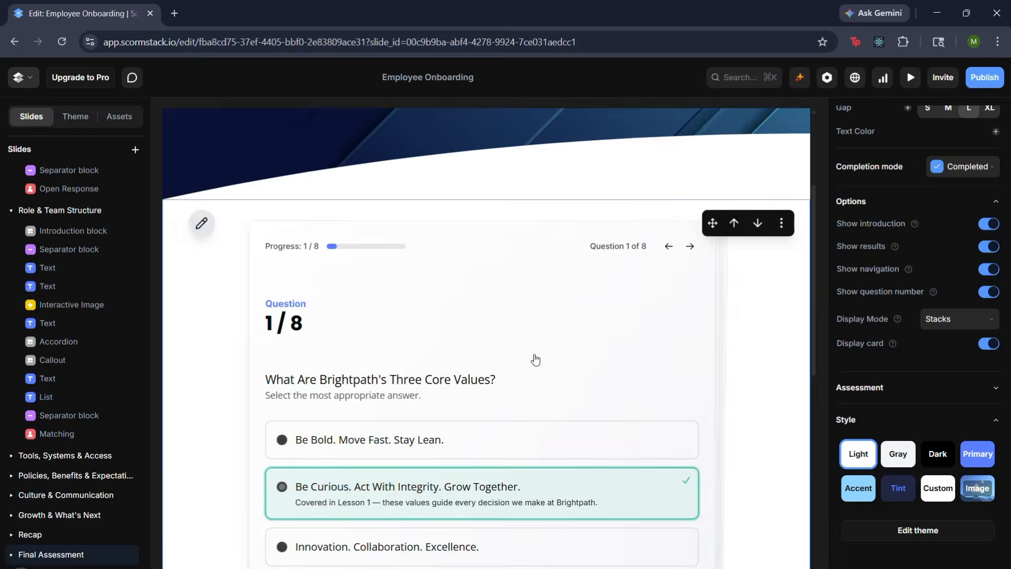
scroll(530, 364, down, 5)
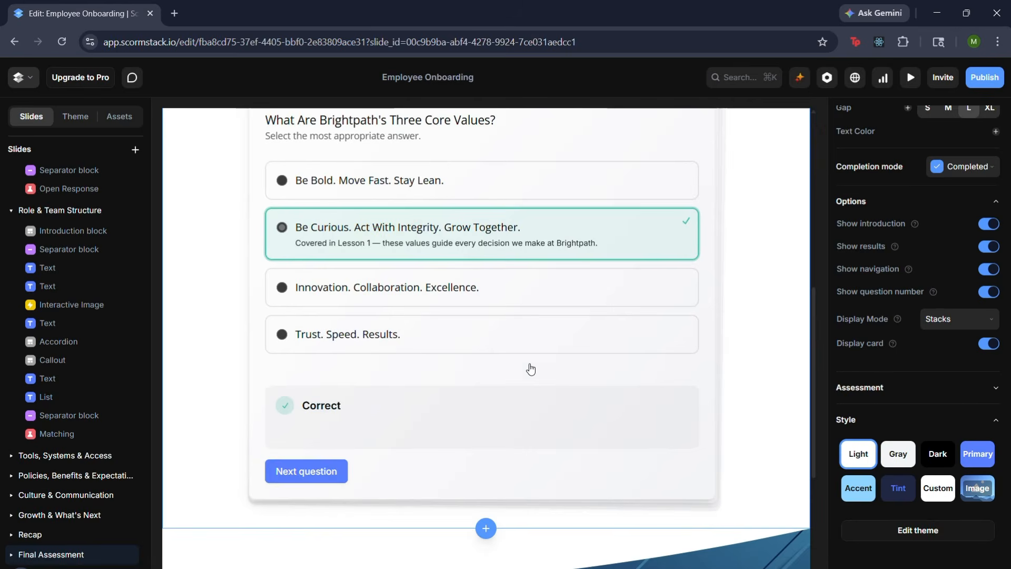
scroll(529, 367, up, 2)
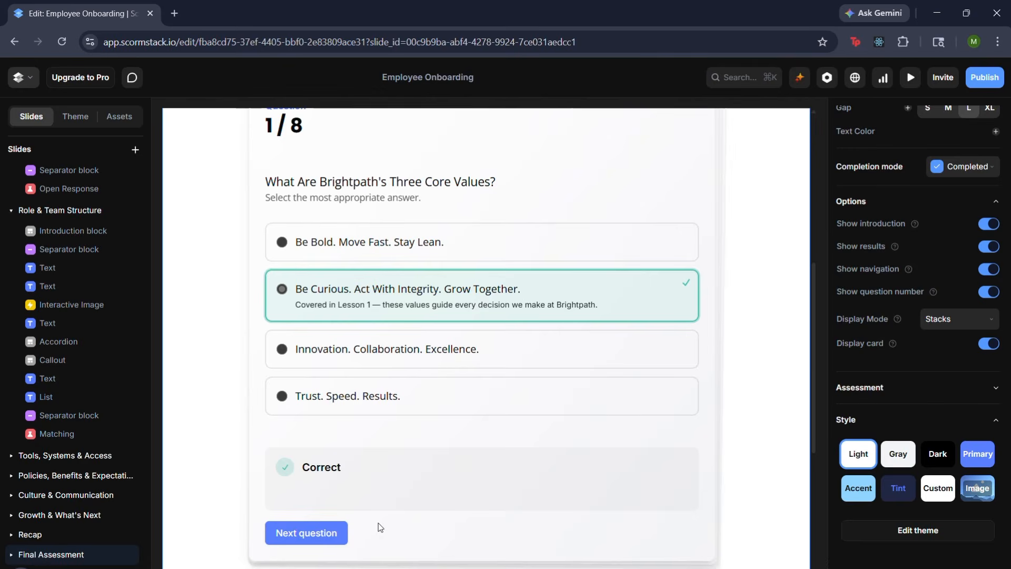
Submit The CEO as the answer to question 2 about IT issues, and review its answer feedback
click(334, 532)
click(404, 484)
scroll(388, 429, down, 3)
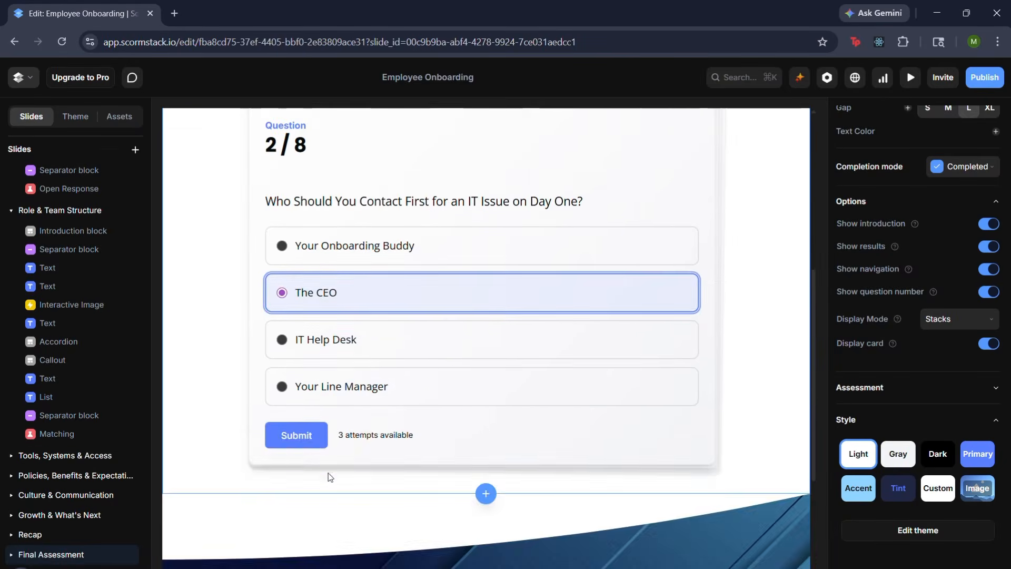
click(301, 497)
scroll(471, 491, down, 5)
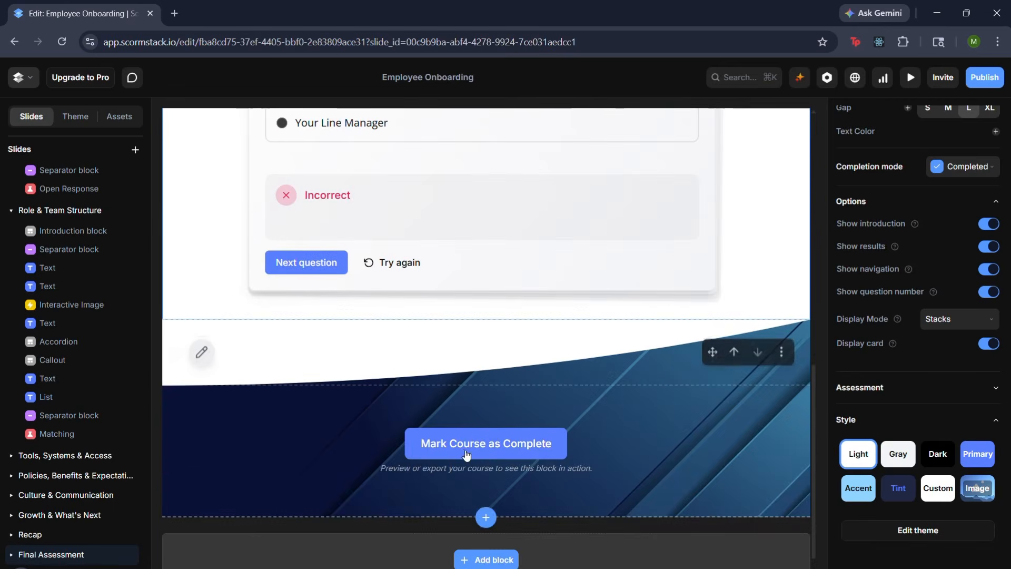
scroll(366, 332, up, 8)
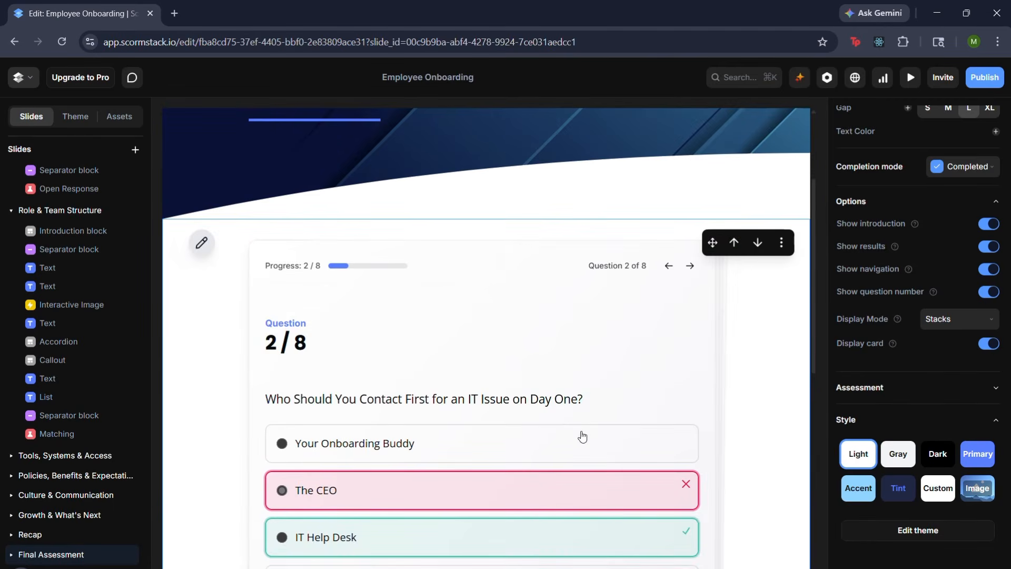
scroll(582, 436, down, 5)
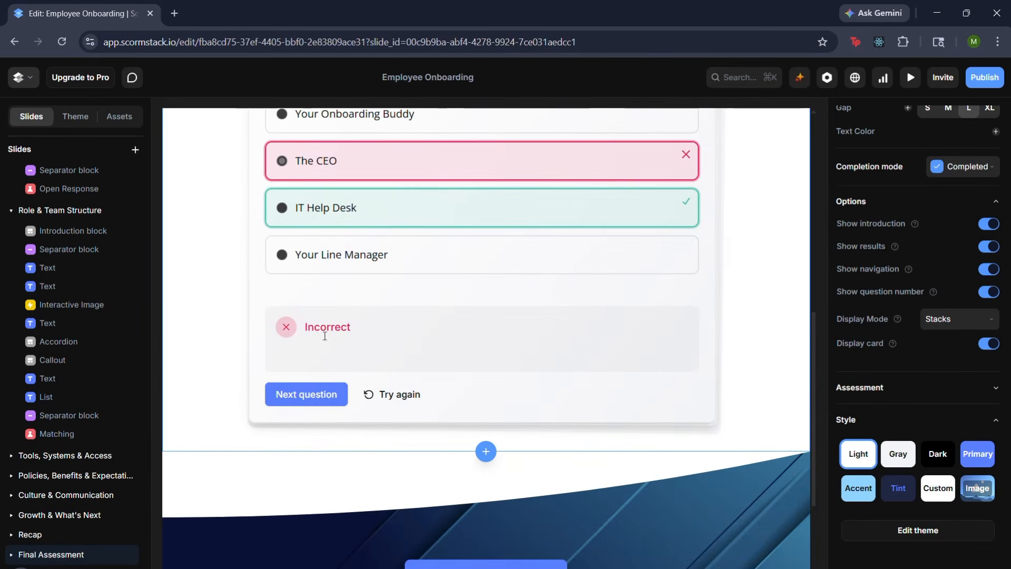
Submit True for question 3, and "To support settling in, building confidence, and contributing" for question 4
click(326, 395)
click(388, 437)
click(301, 550)
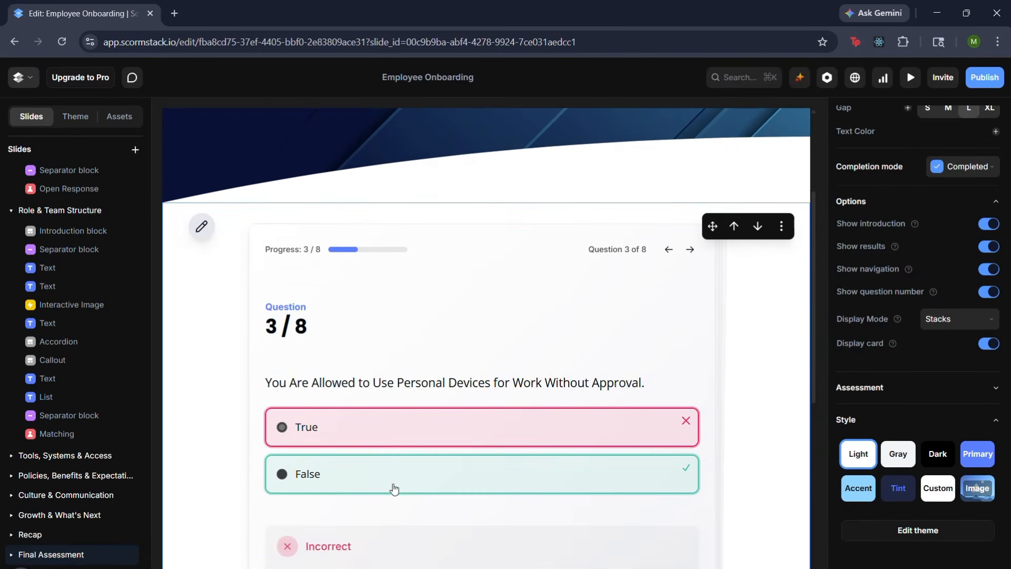
click(339, 480)
click(353, 392)
scroll(353, 392, down, 3)
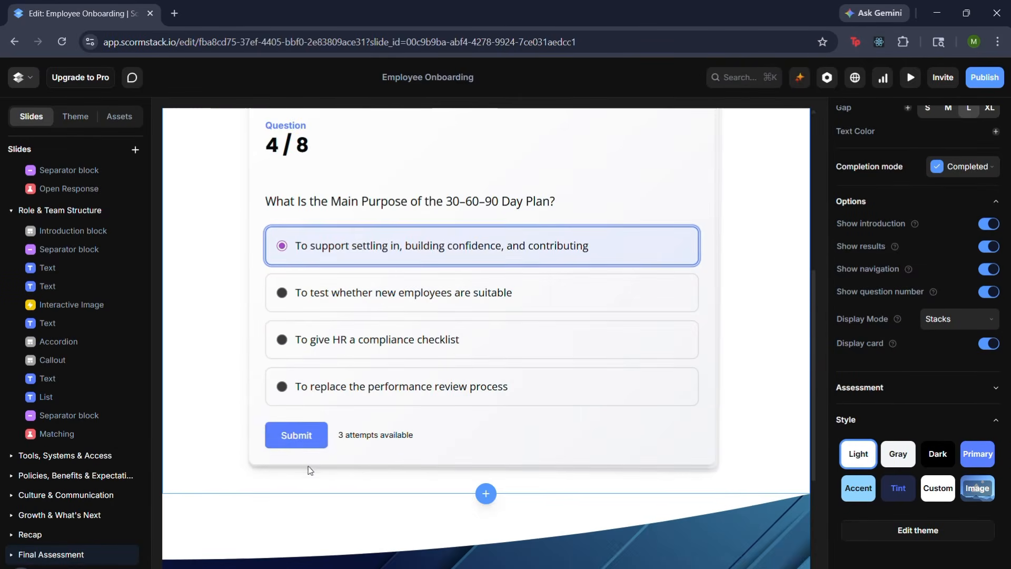
click(296, 440)
Submit A Company Car for question 5 on benefits, and True for question 6 on sharing confidential data
click(322, 447)
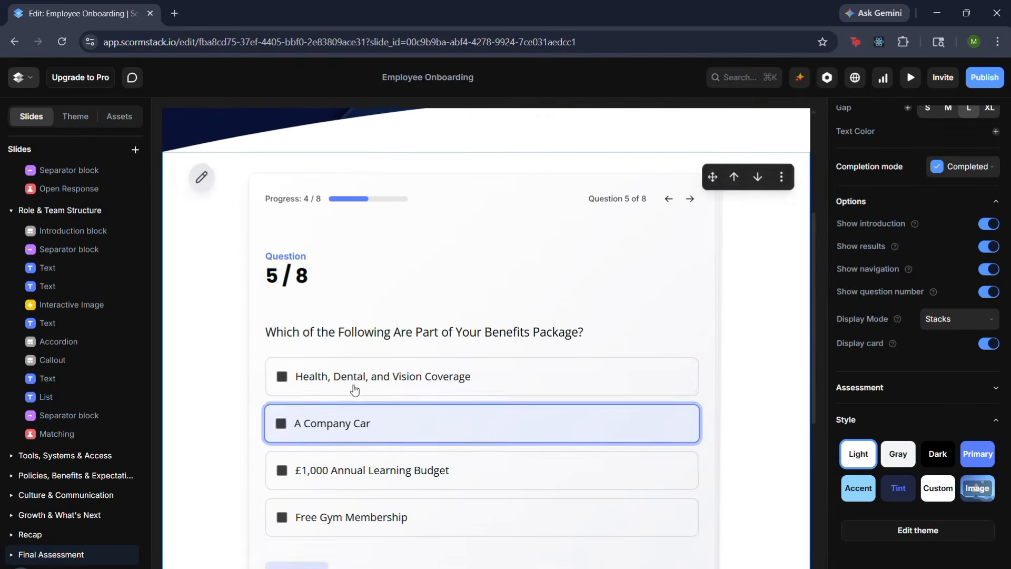
click(349, 419)
scroll(350, 418, down, 2)
click(311, 445)
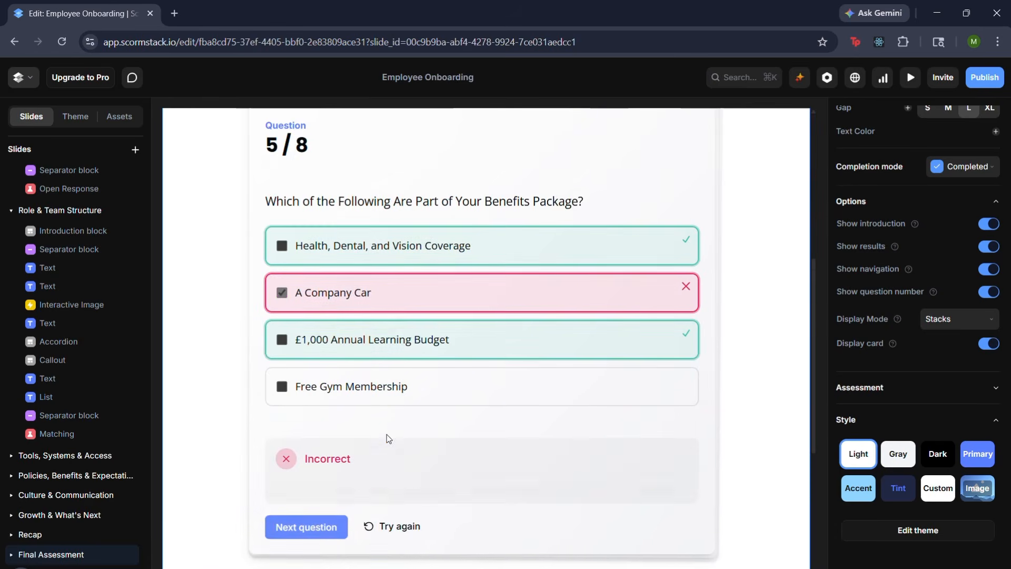
click(319, 525)
click(369, 374)
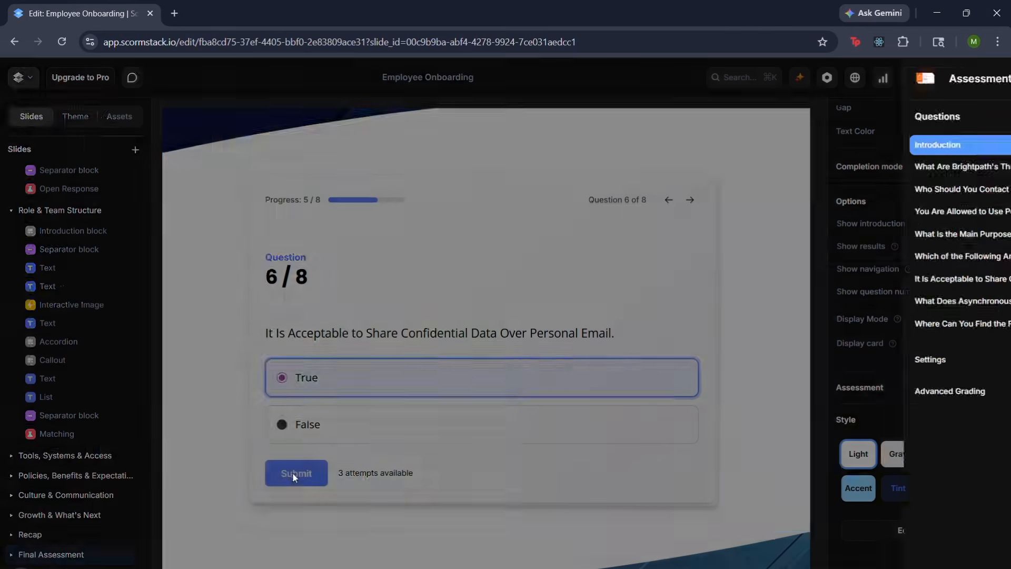
click(292, 472)
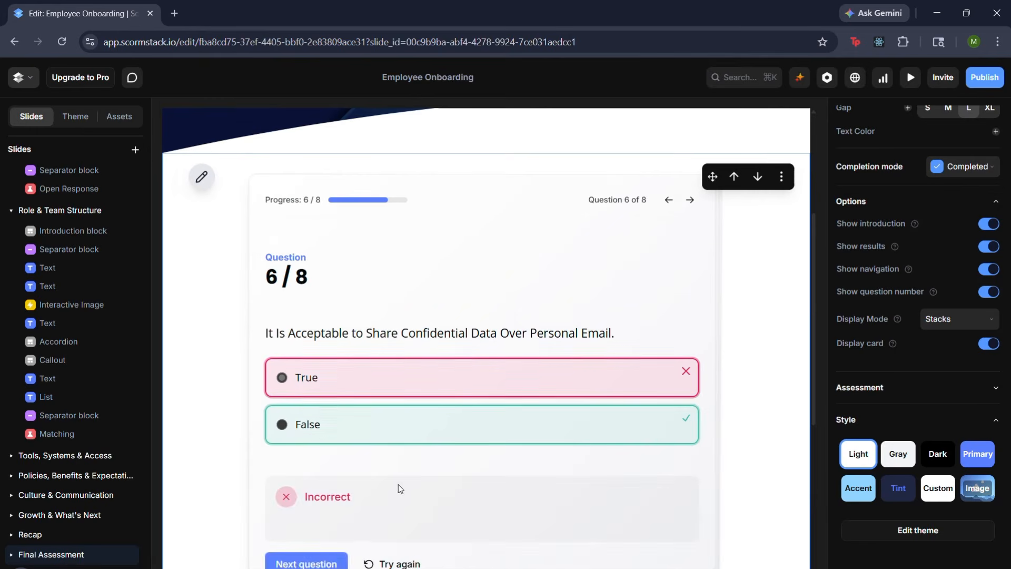
Submit "Sending messages that don't need an immediate reply" as the answer to question 7 on asynchronous communication
scroll(320, 474, down, 3)
click(312, 429)
click(396, 411)
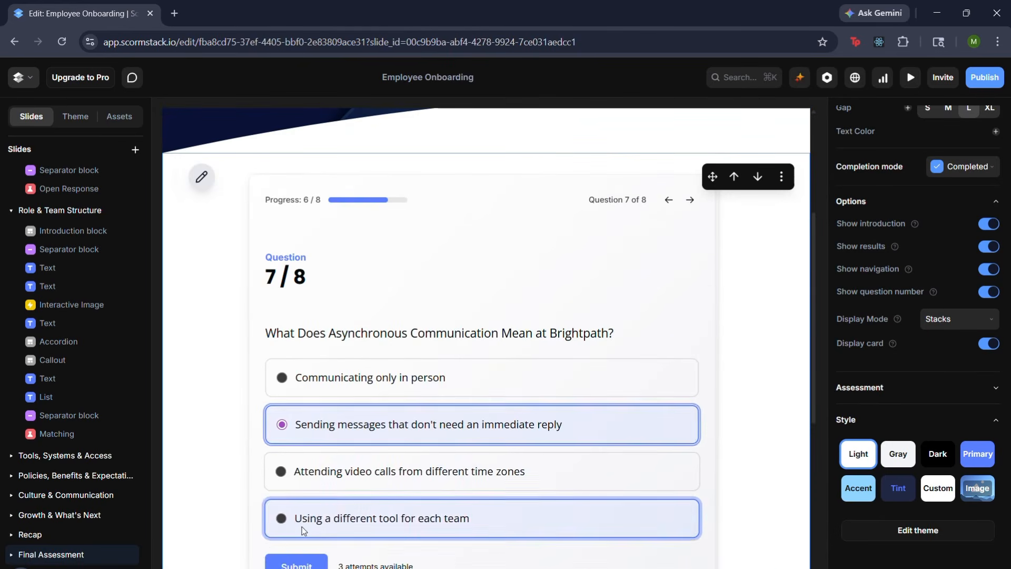
click(290, 548)
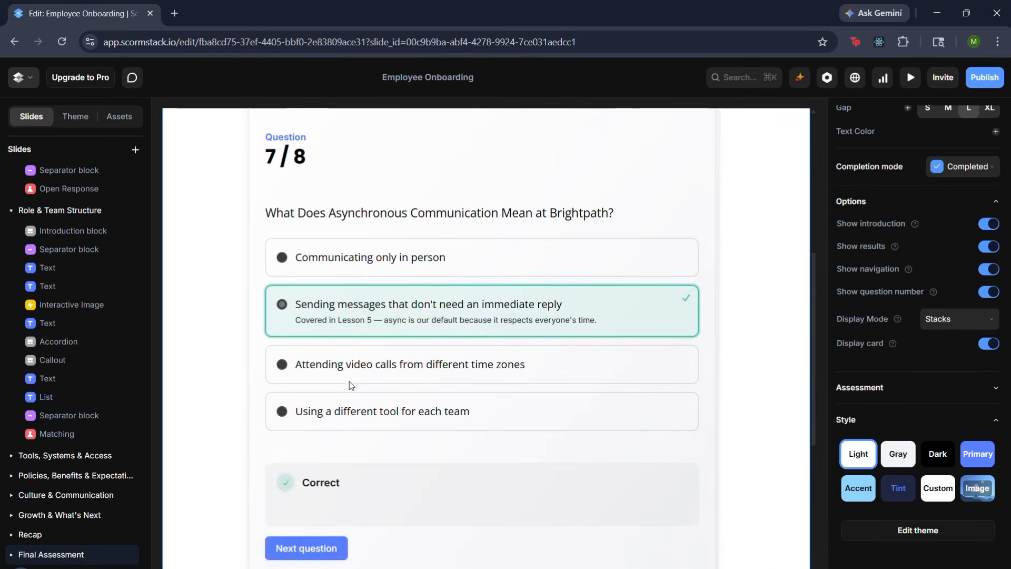
Submit "Ask your manager to print a copy" for question 8, and show the assessment results
click(295, 548)
click(349, 422)
scroll(342, 432, down, 1)
scroll(339, 439, down, 1)
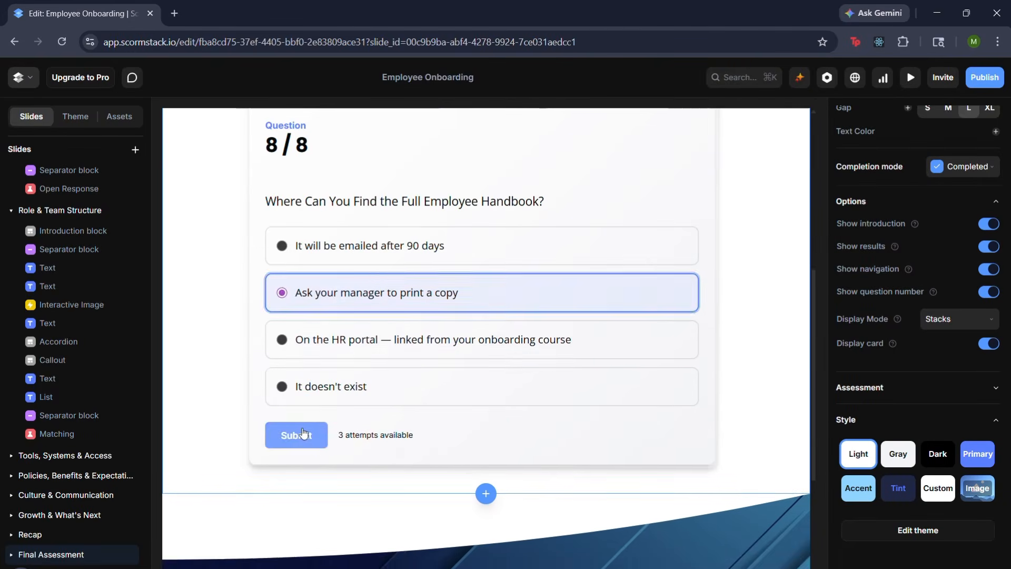
click(298, 435)
click(316, 448)
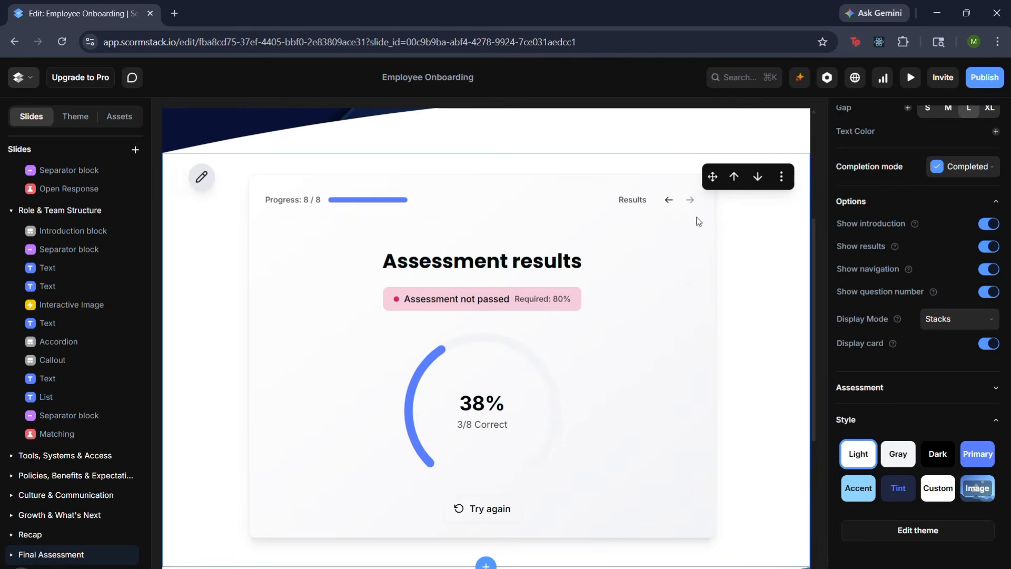
Look over the course completion block, and list the Assessment block types that can be inserted above it
scroll(482, 474, down, 5)
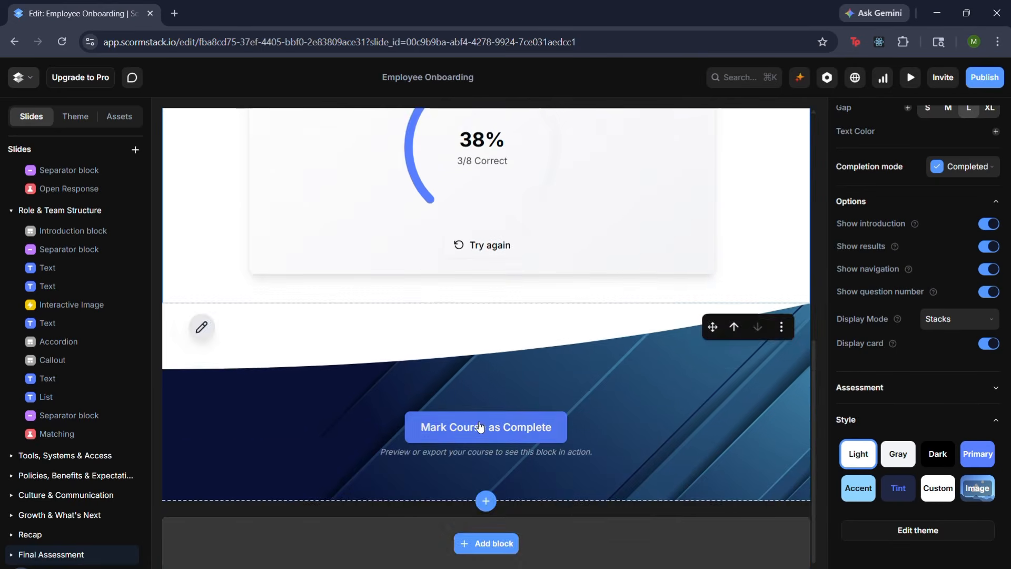
scroll(481, 427, up, 1)
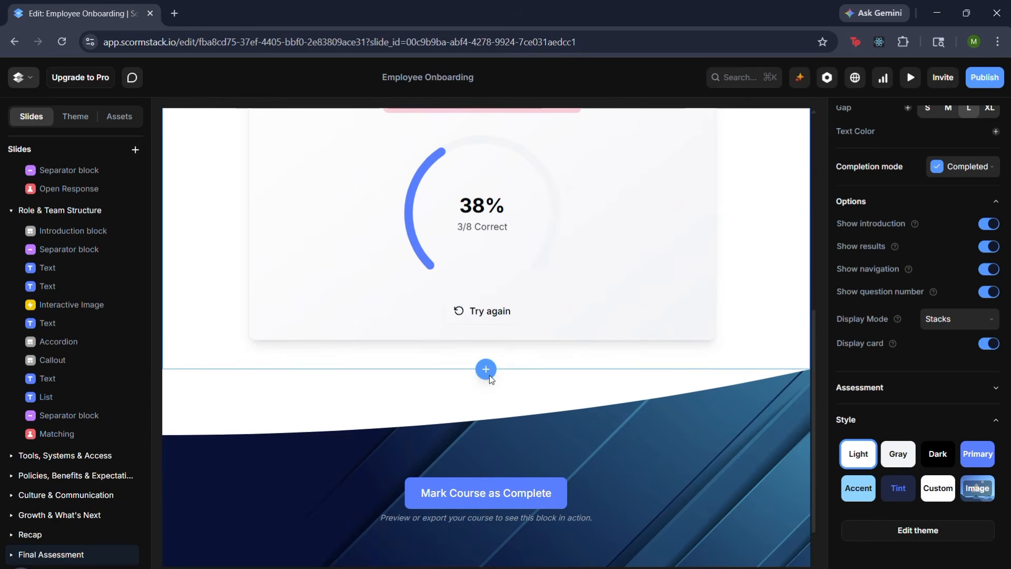
click(488, 375)
click(593, 403)
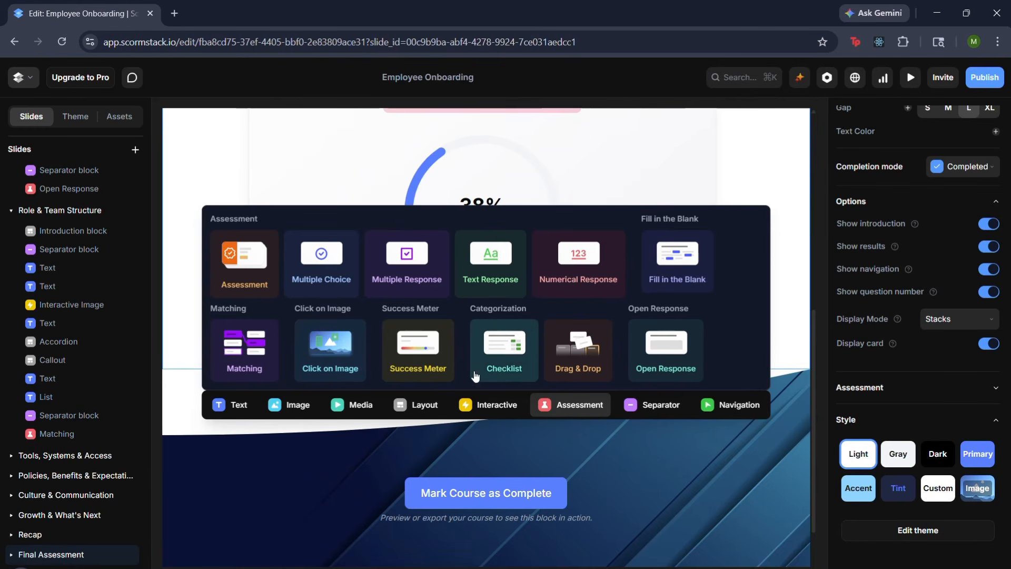
Try out a Checklist block above the shape separator, answering True for "The sun rises in the east", and delete the block
click(504, 357)
click(623, 331)
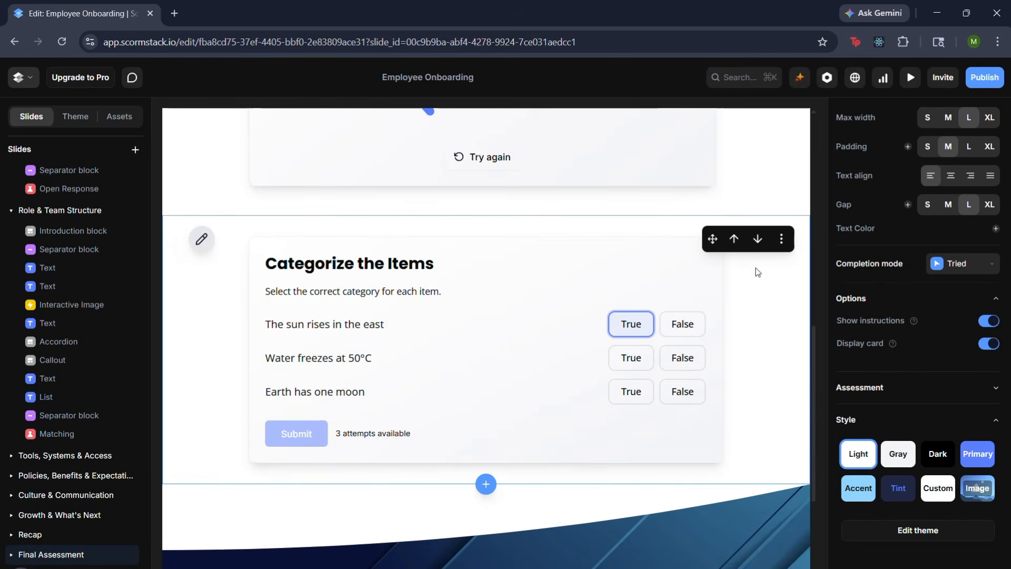
click(781, 241)
click(740, 349)
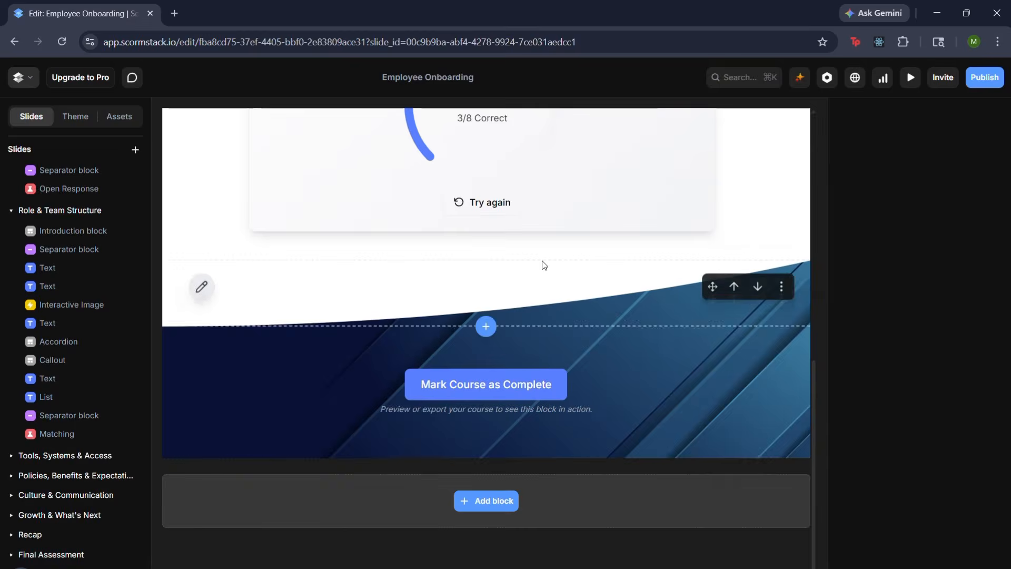
Insert a Multiple Choice question block between the assessment results and the shape separator, and delete it again
click(485, 261)
mouse_move(588, 301)
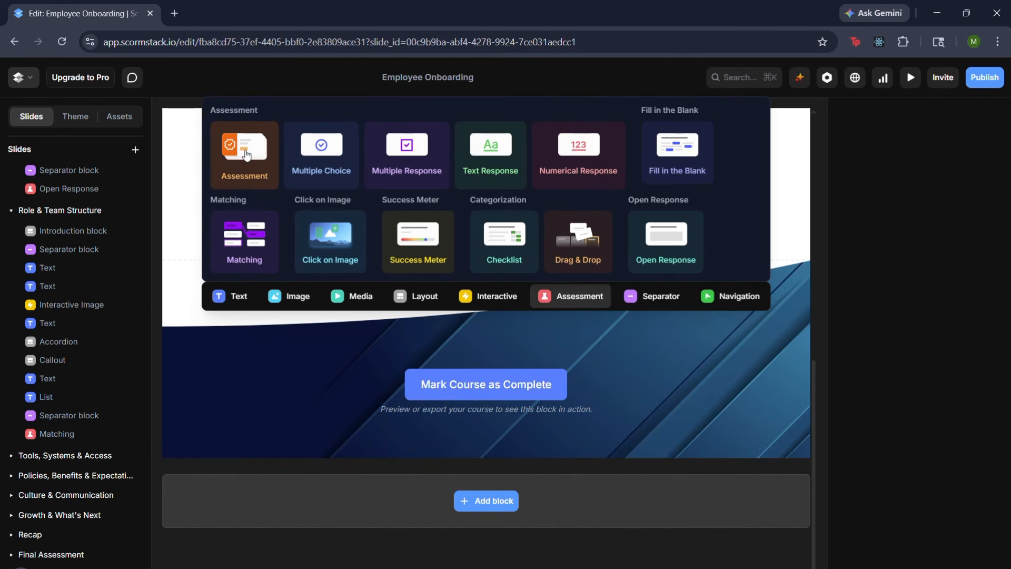
click(325, 168)
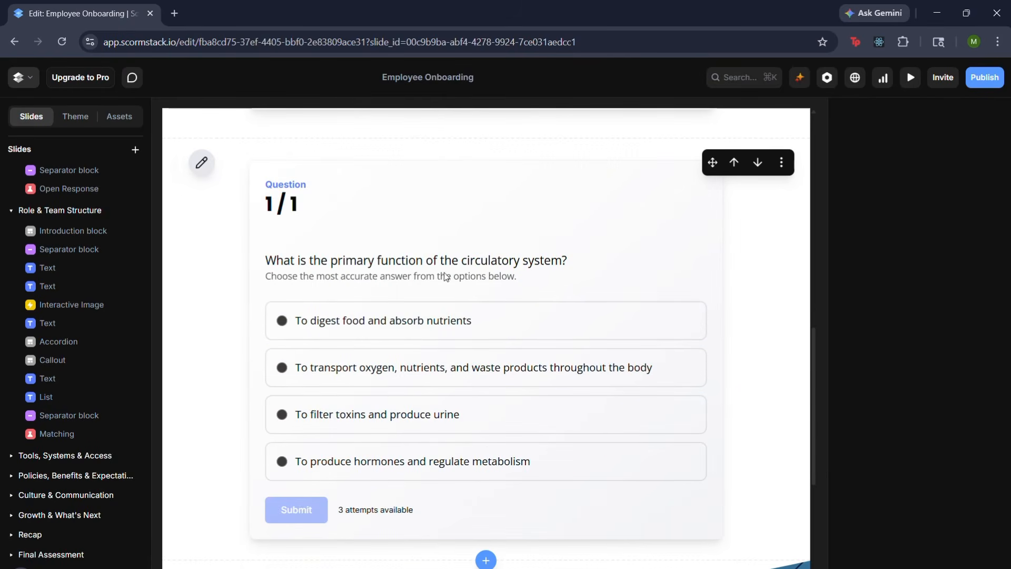
click(782, 163)
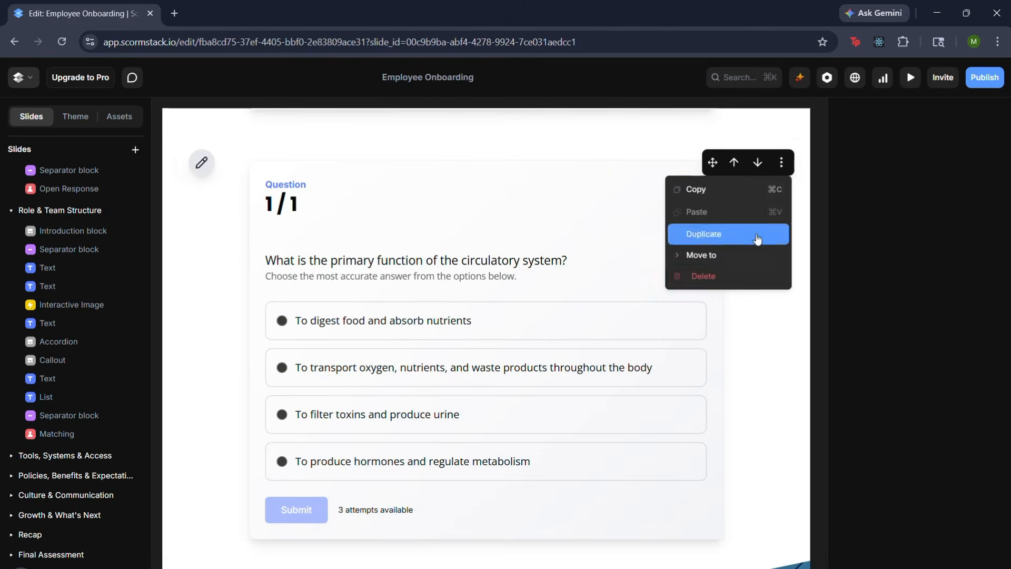
click(740, 278)
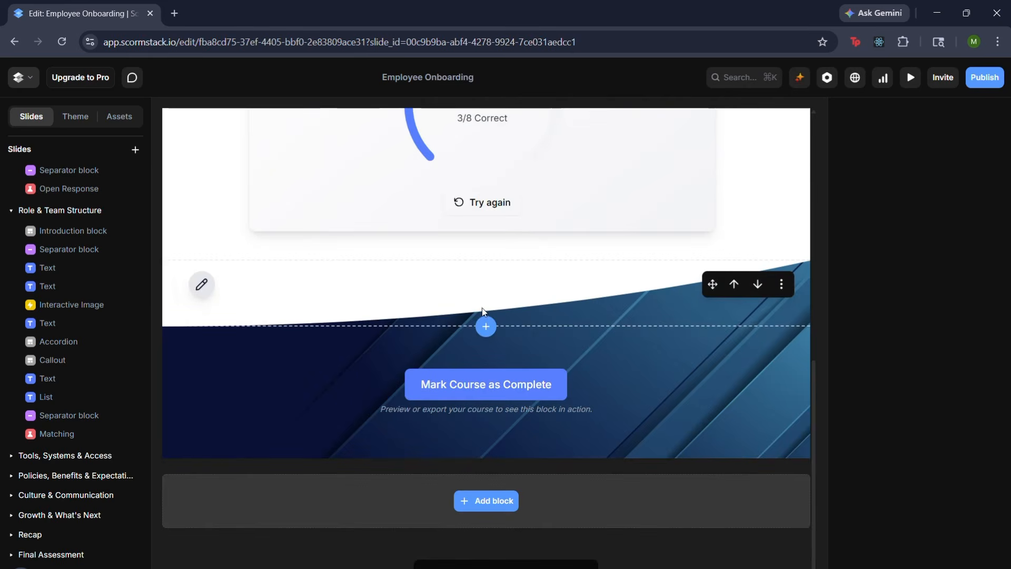
Insert a Gradient separator between the shape separator and the course completion block, and delete it again
click(485, 327)
mouse_move(630, 369)
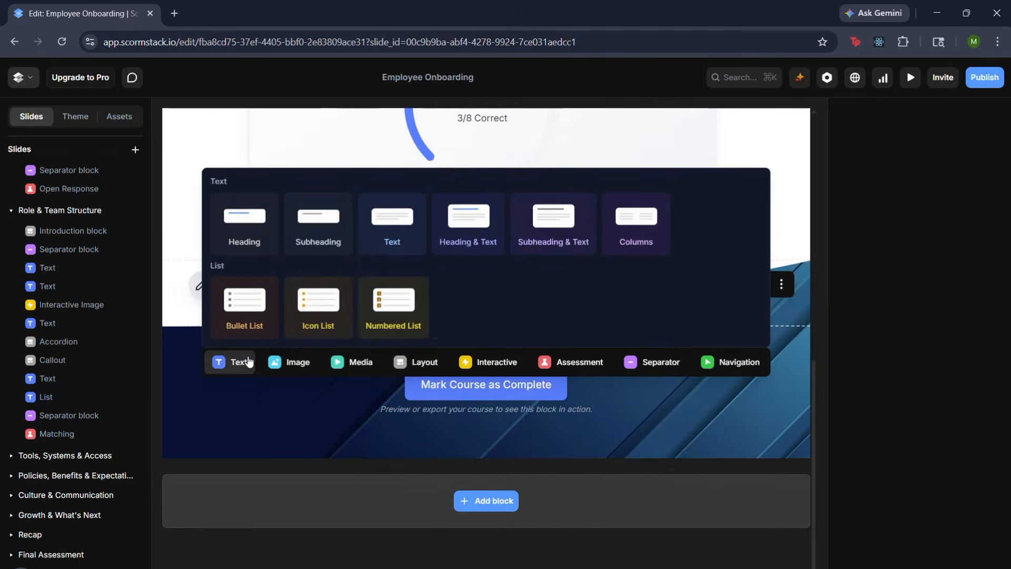
mouse_move(661, 366)
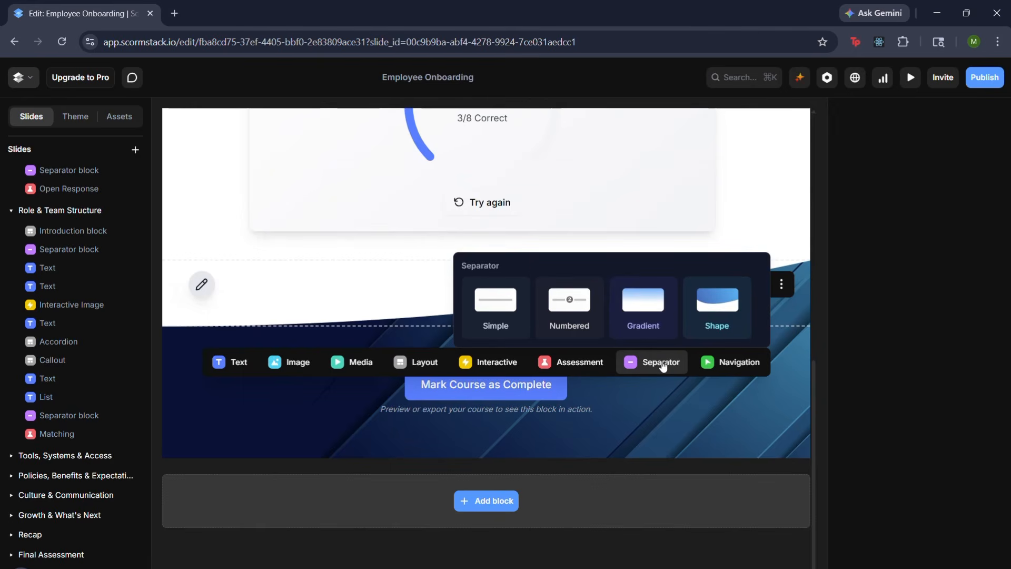
click(651, 318)
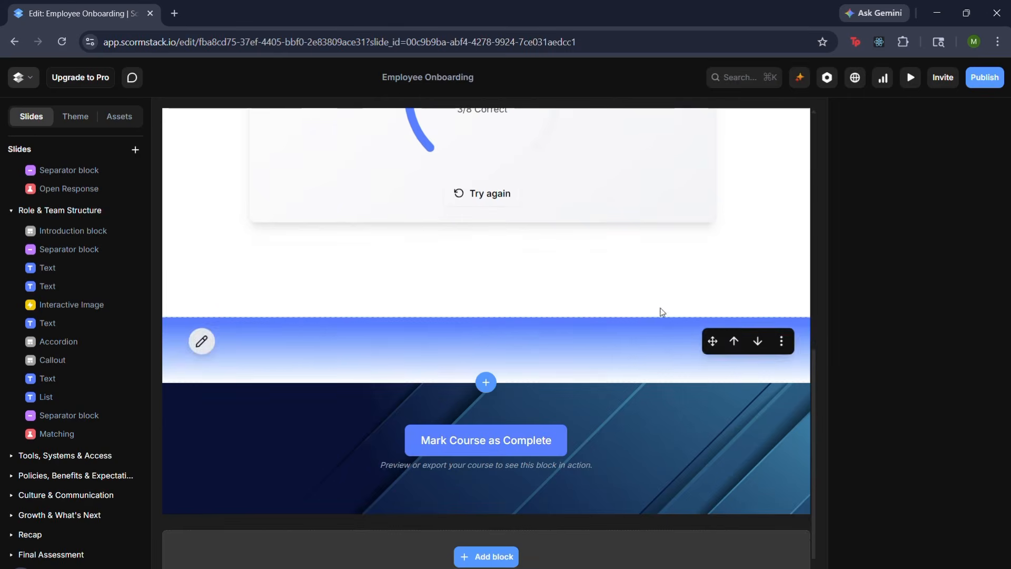
click(781, 341)
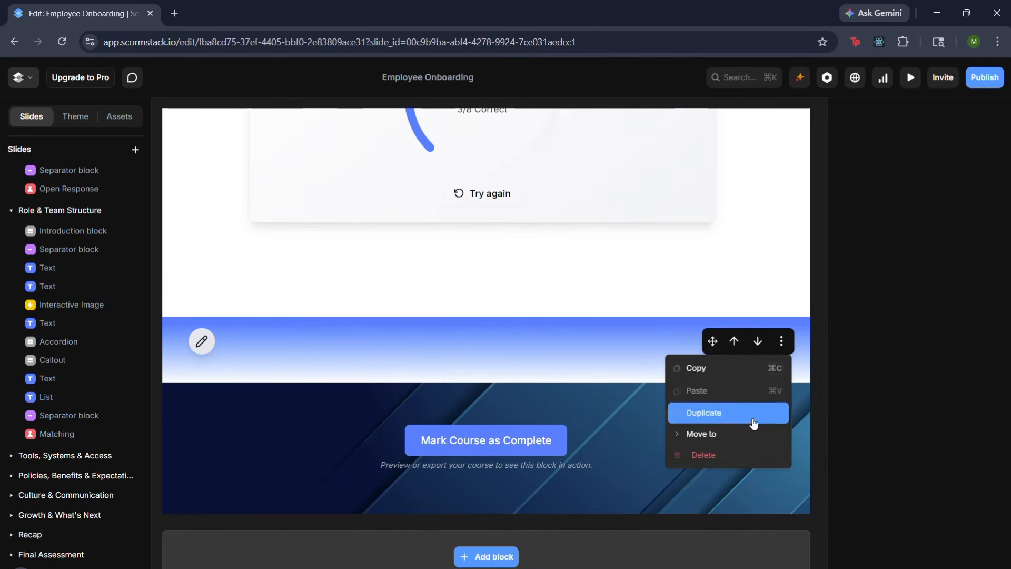
click(736, 451)
Add a Time Requirements block below the assessment results, with a Rating block beneath it
scroll(579, 390, up, 2)
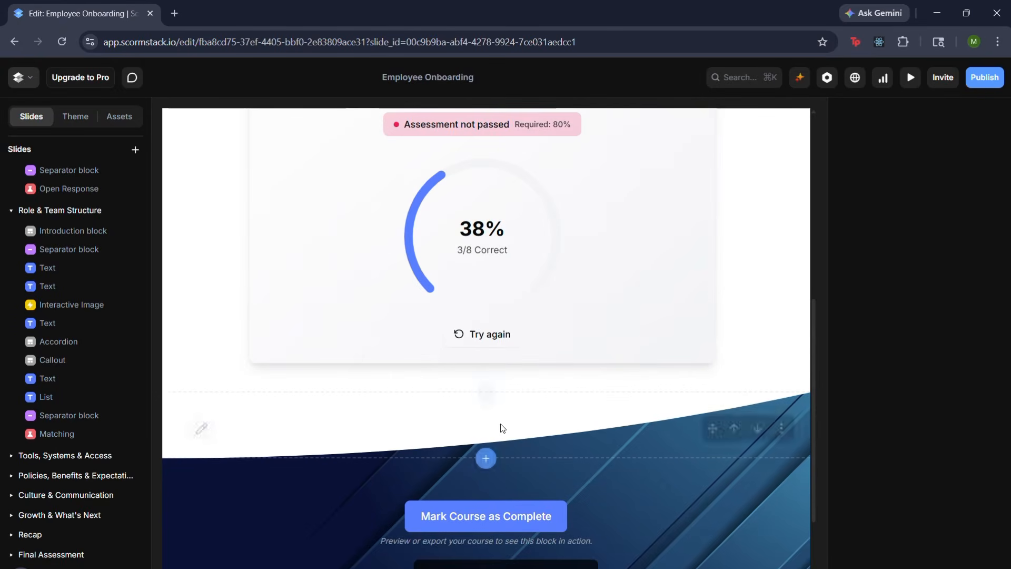
click(486, 392)
mouse_move(744, 429)
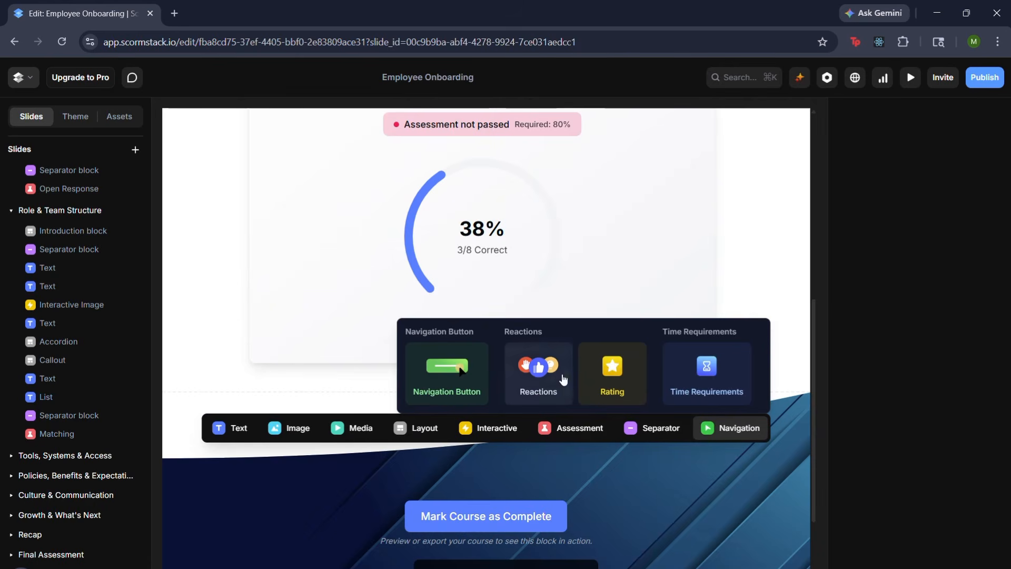
click(707, 382)
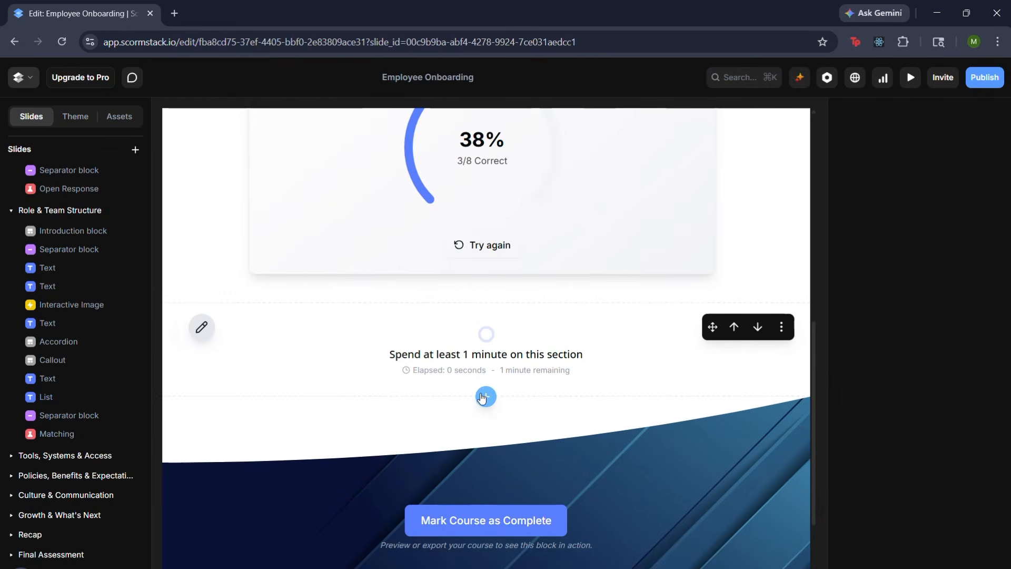
click(484, 397)
click(731, 439)
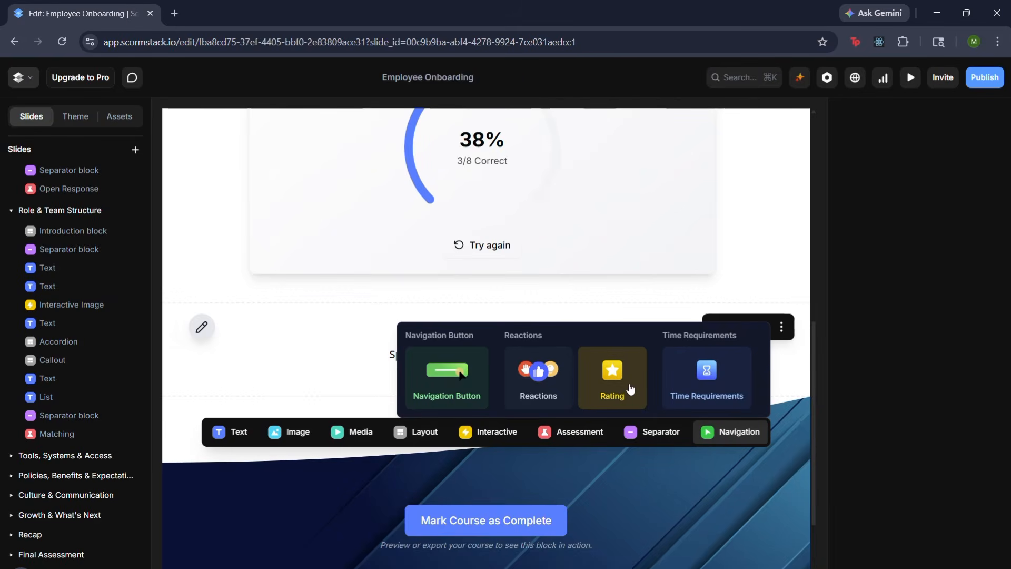
click(606, 382)
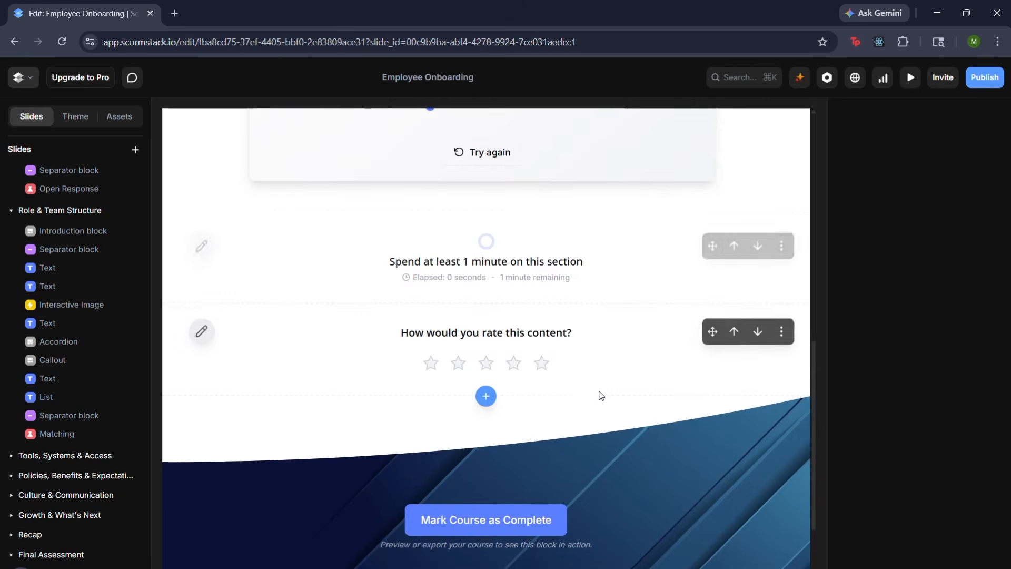
Add a Reactions block below the rating question, and look over the Separator and Navigation block types that can follow it
click(485, 396)
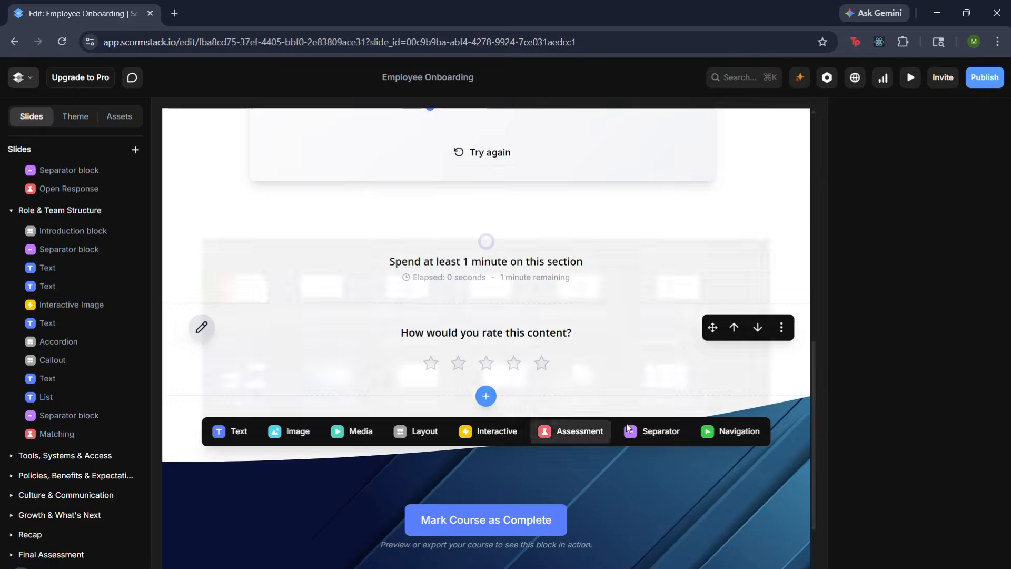
mouse_move(712, 438)
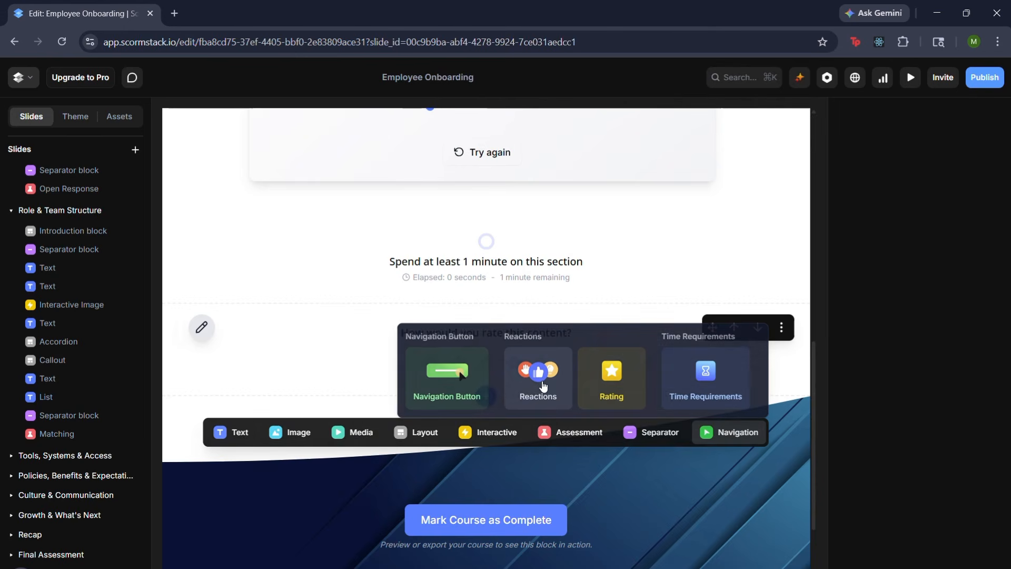
click(548, 385)
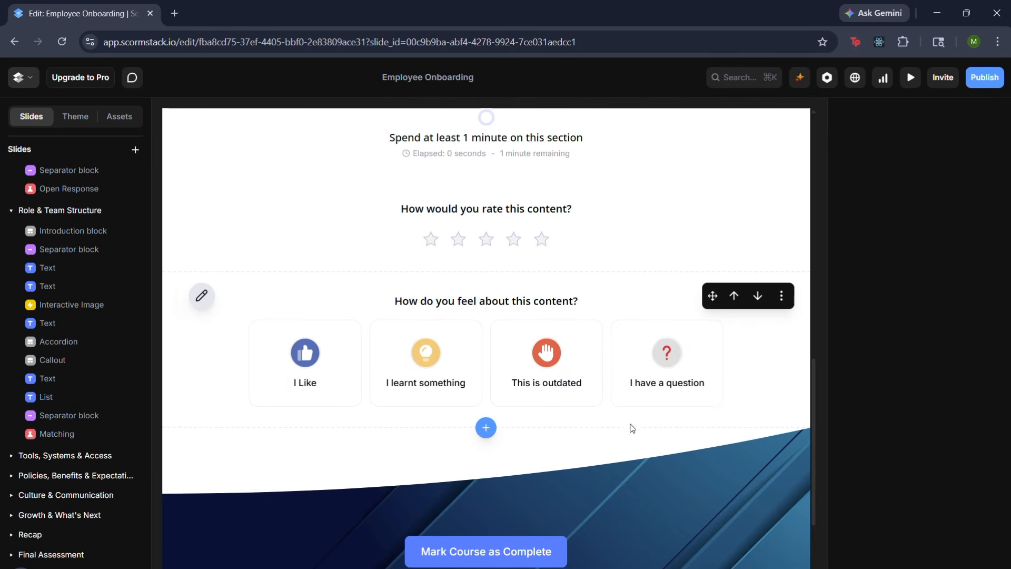
click(488, 428)
click(653, 467)
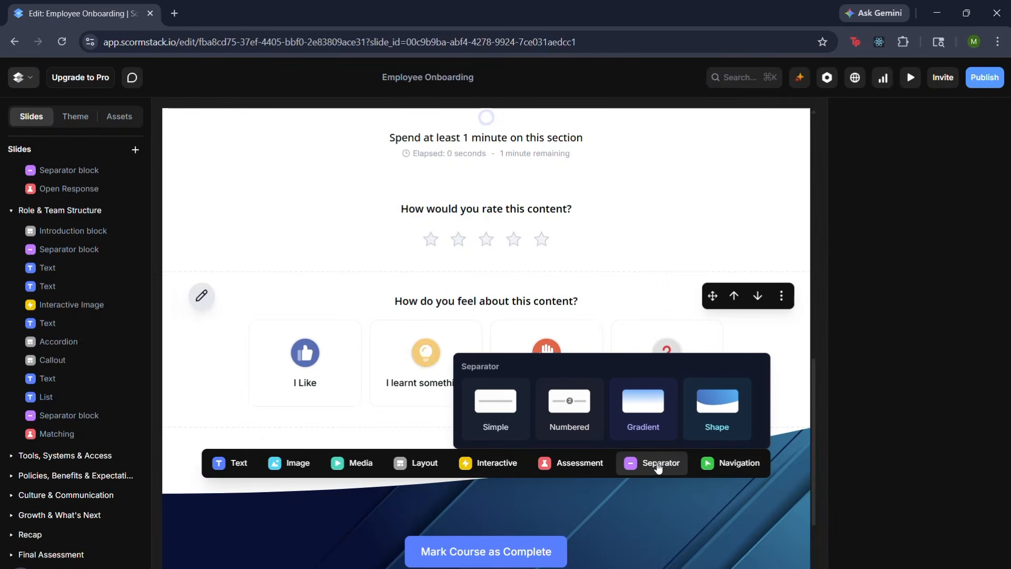
click(737, 467)
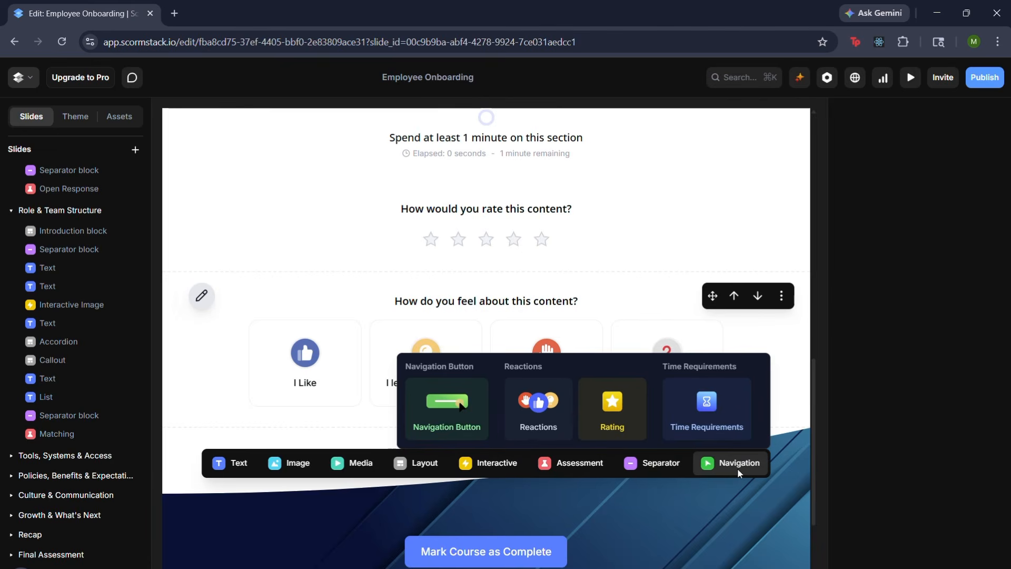
click(553, 407)
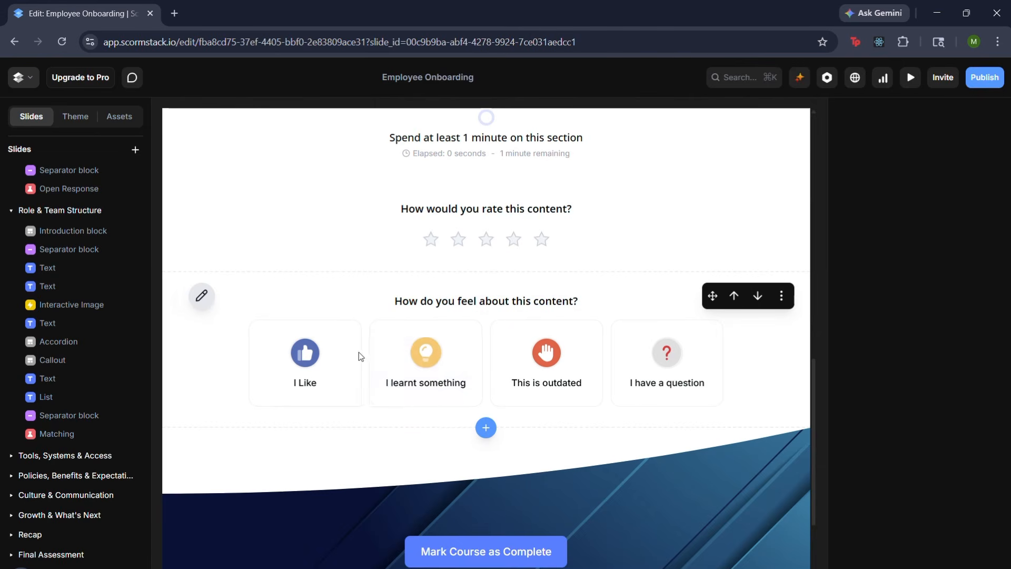
Try all four answers of the Reactions block in turn, ending with I Like selected
click(307, 360)
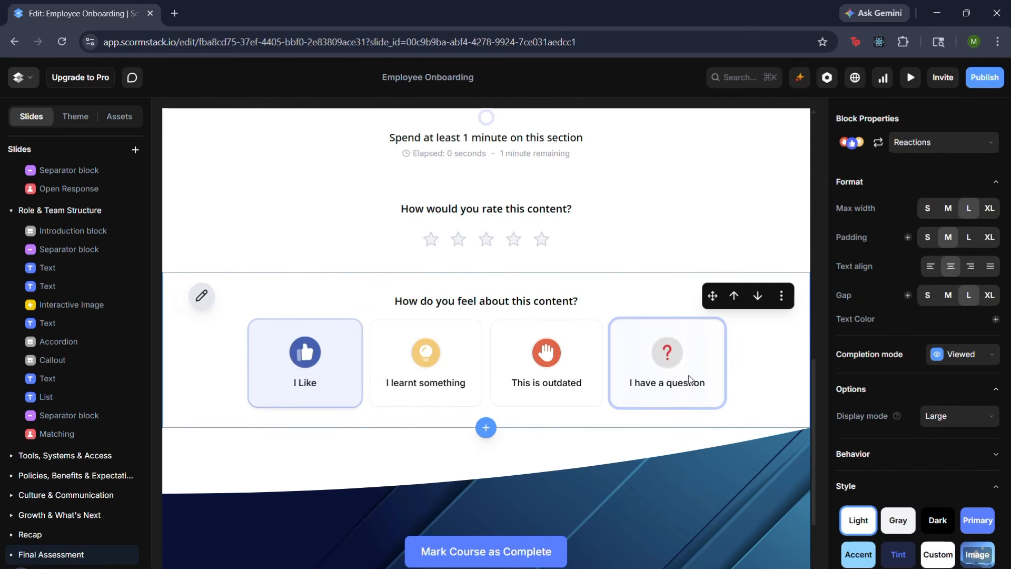
click(411, 361)
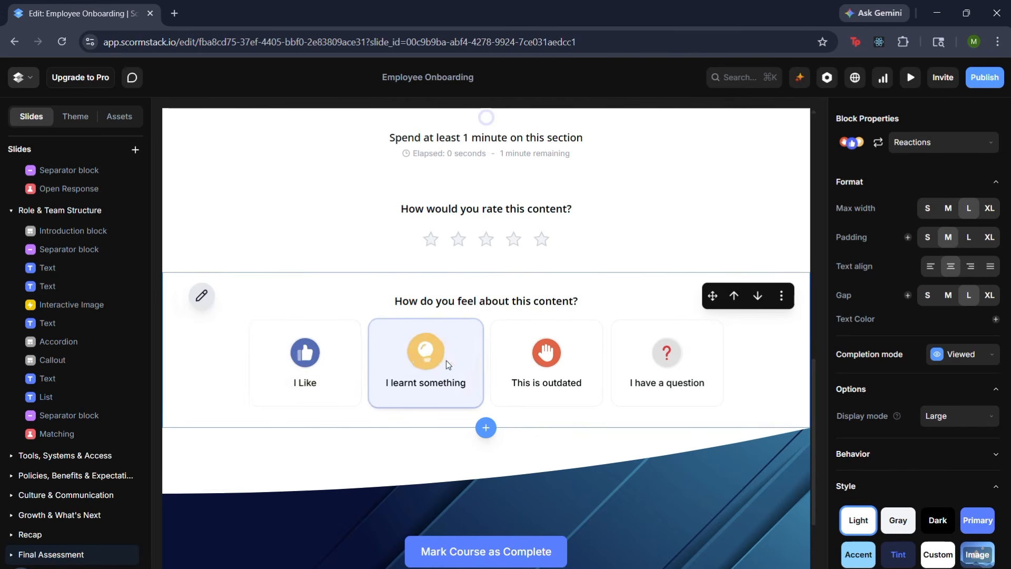
click(557, 356)
click(665, 362)
click(527, 361)
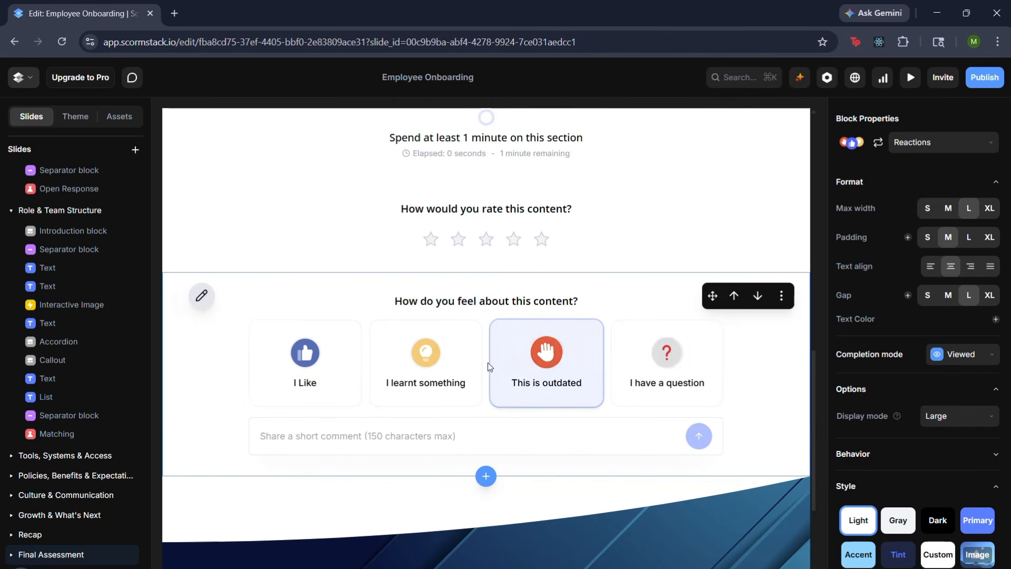
click(422, 363)
click(337, 362)
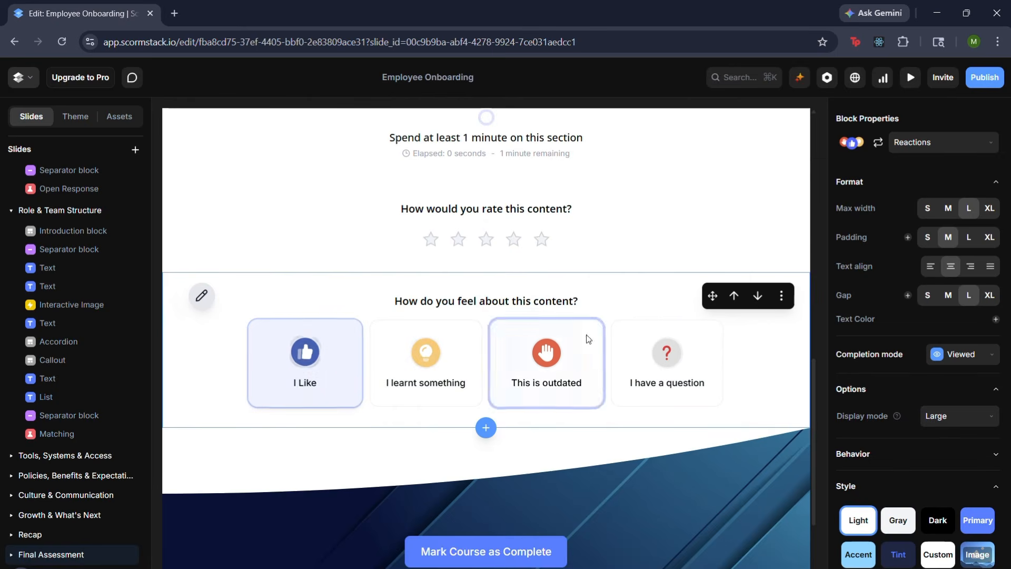
Delete the Reactions, Rating and Time Requirements blocks from below the assessment results
click(782, 295)
click(694, 409)
scroll(658, 377, up, 2)
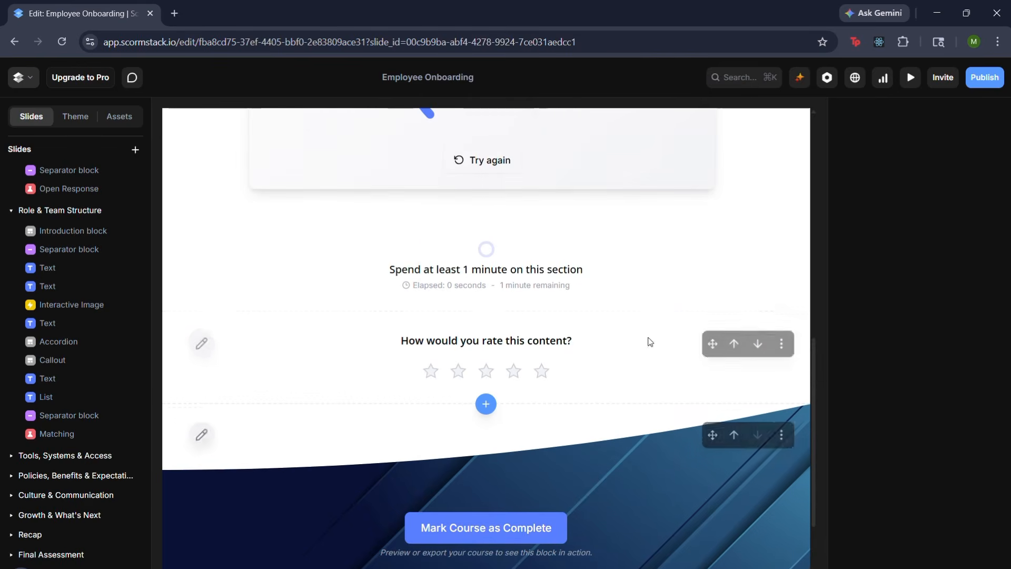
click(781, 335)
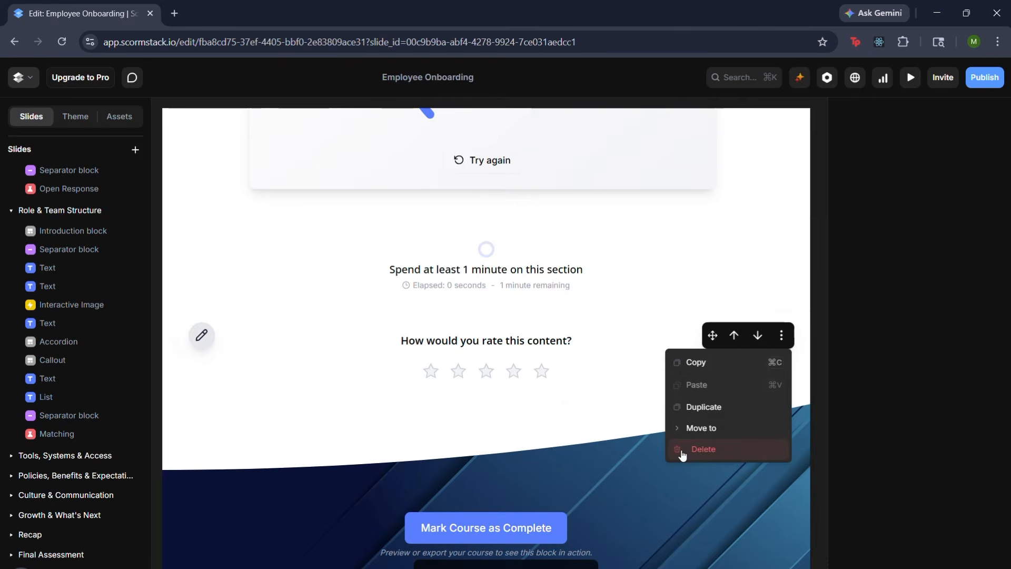
click(703, 449)
click(781, 242)
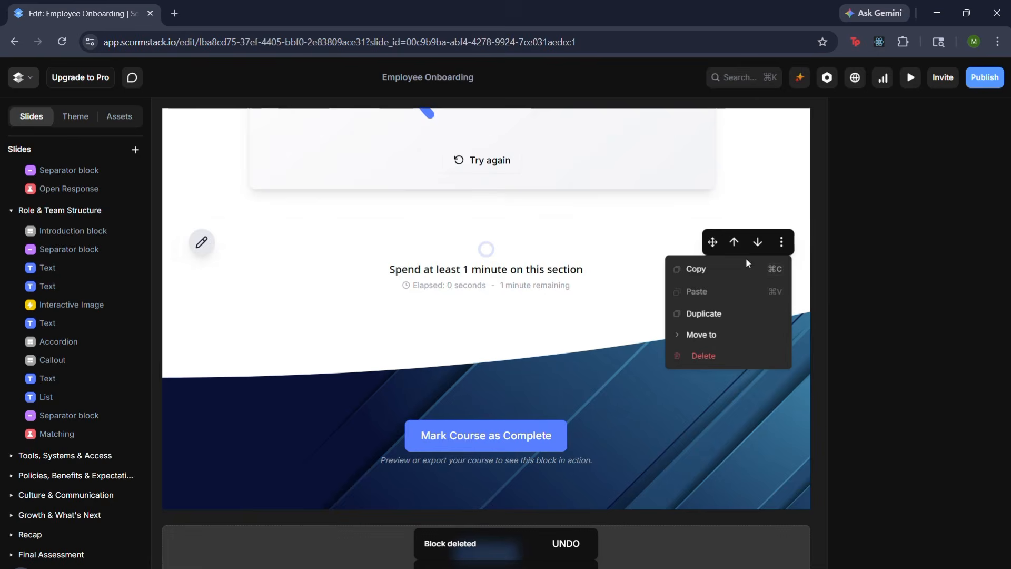
click(695, 356)
Look through the Navigation, Separator, Assessment, Interactive, Layout and Media block types that can be inserted below the assessment results
click(486, 261)
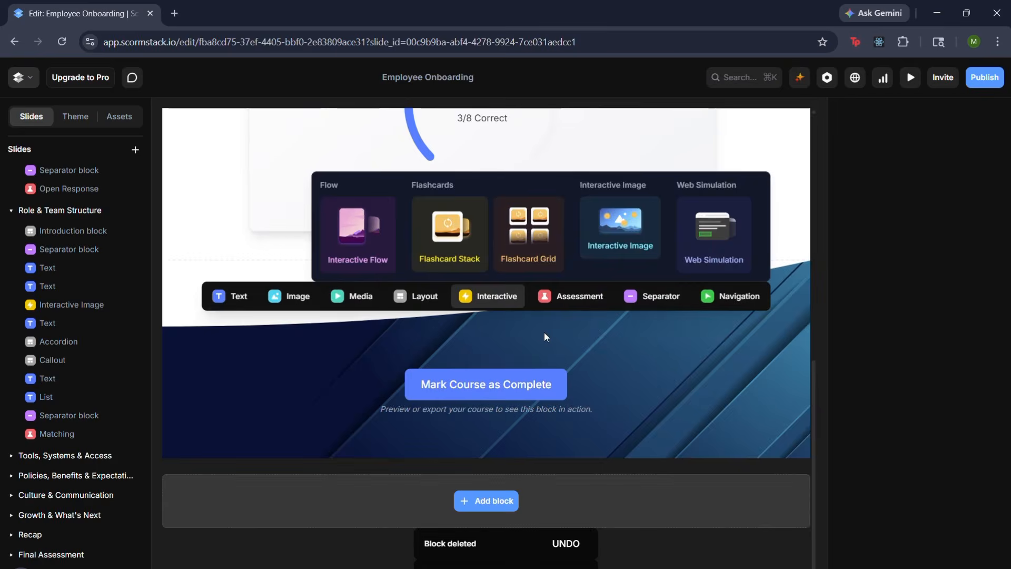
mouse_move(701, 299)
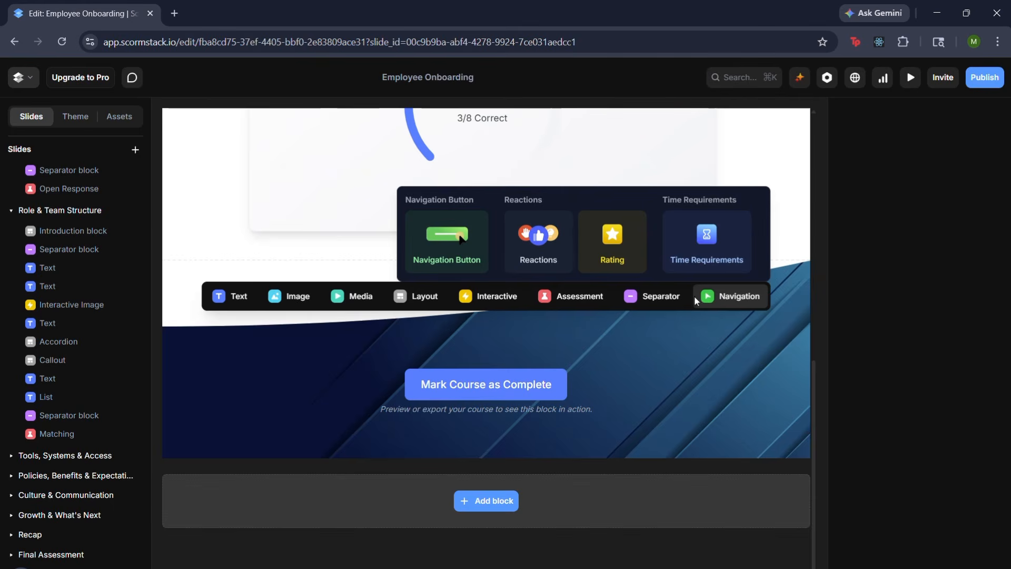
mouse_move(660, 304)
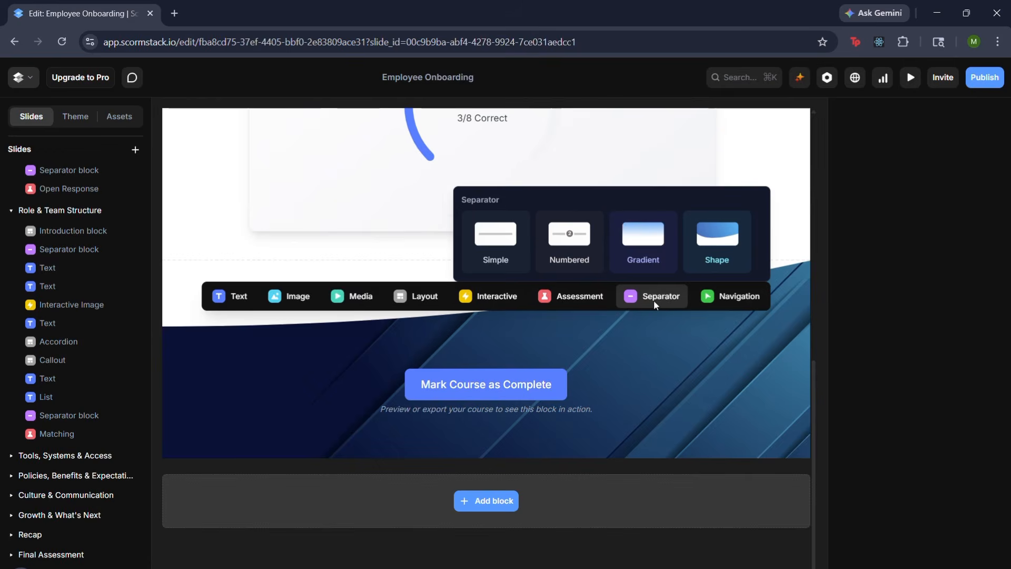
mouse_move(574, 300)
mouse_move(492, 301)
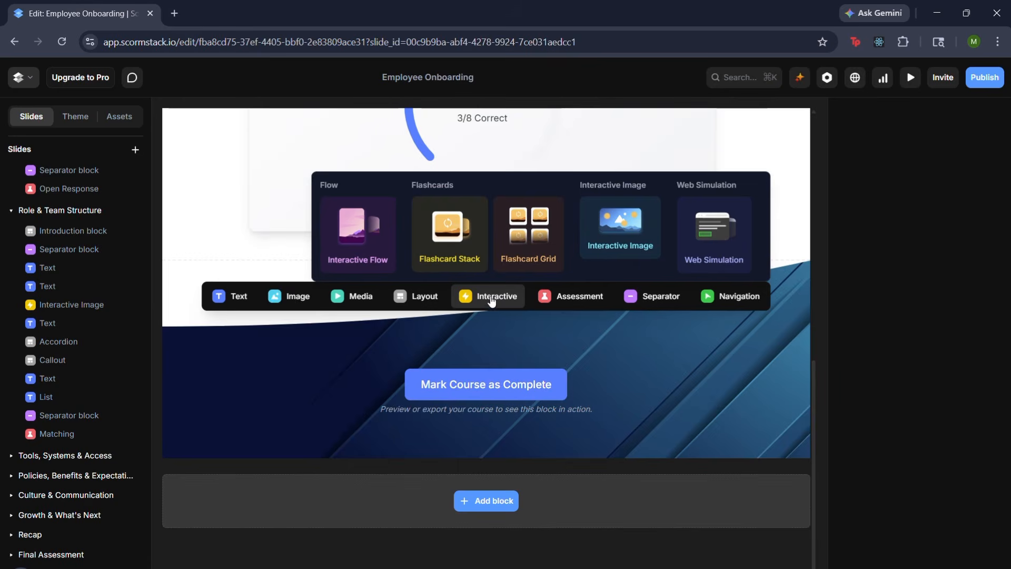
mouse_move(430, 300)
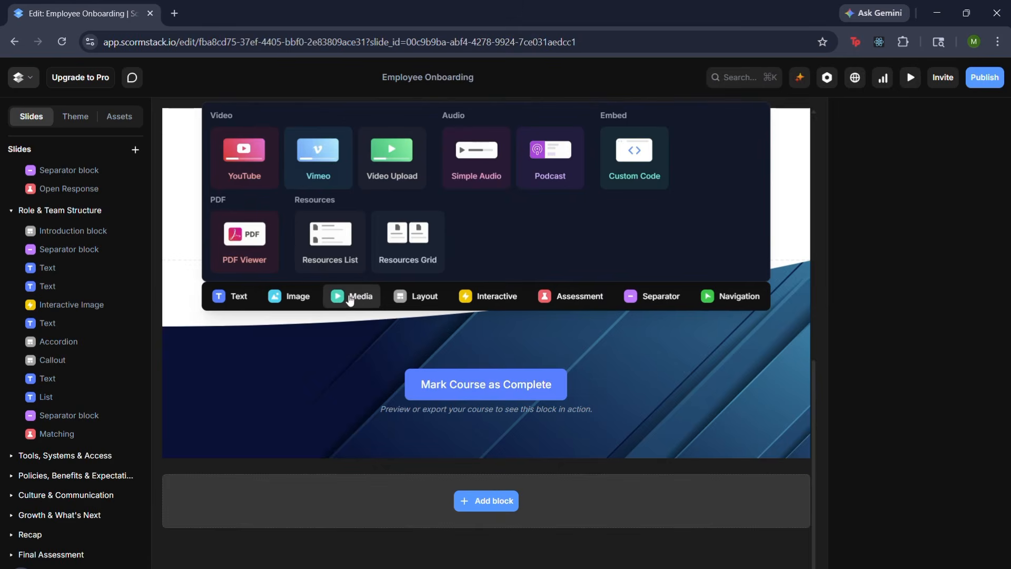
mouse_move(360, 304)
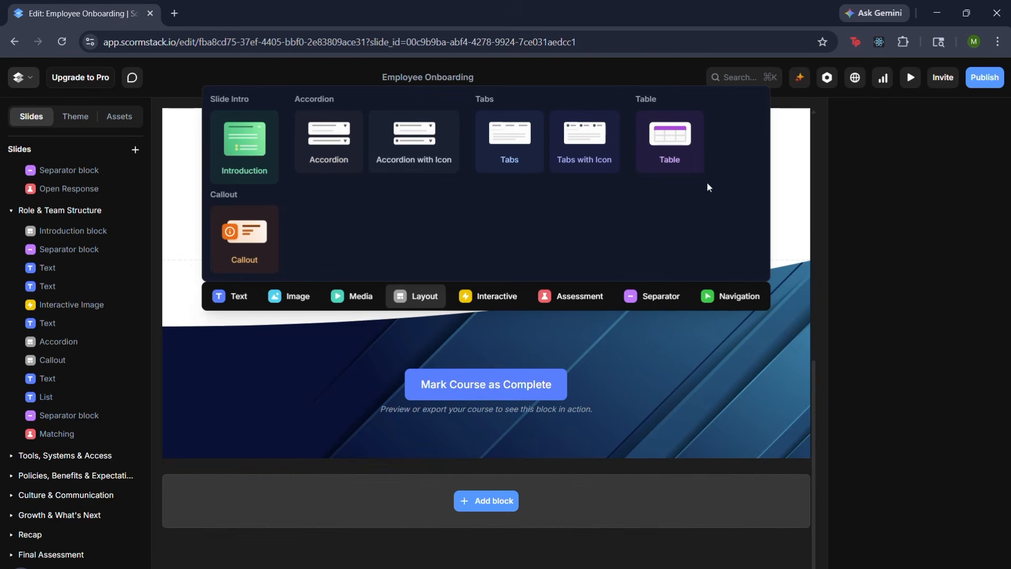
scroll(741, 205, up, 10)
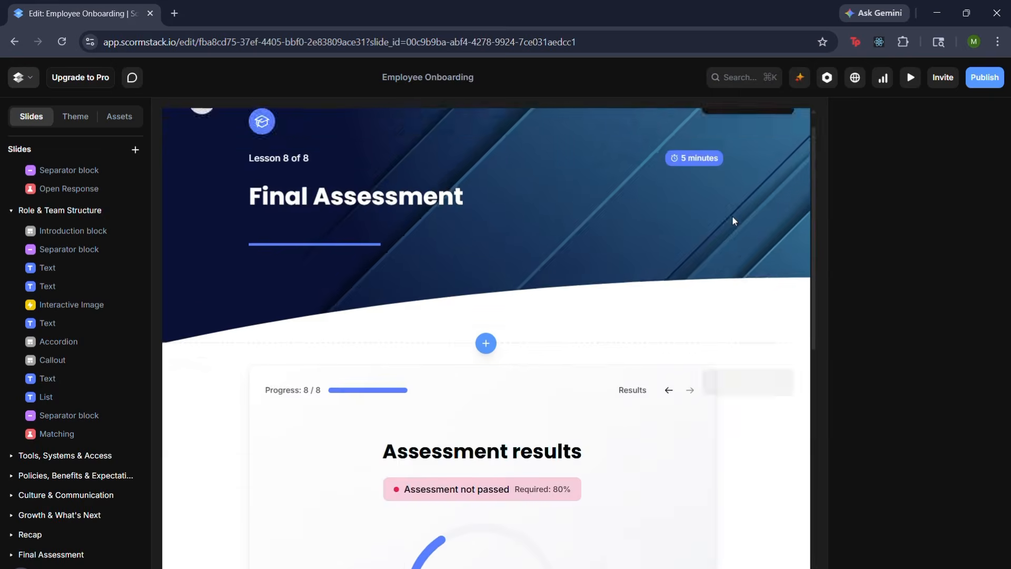
Collapse the Role & Team Structure slide in the slide list and look over the Final Assessment results
click(10, 210)
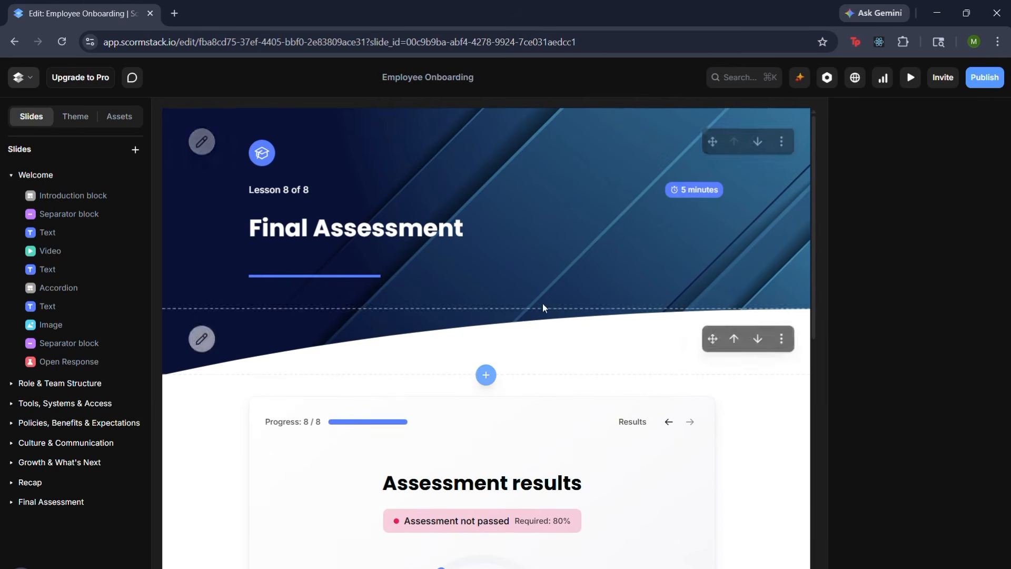
scroll(541, 384, down, 10)
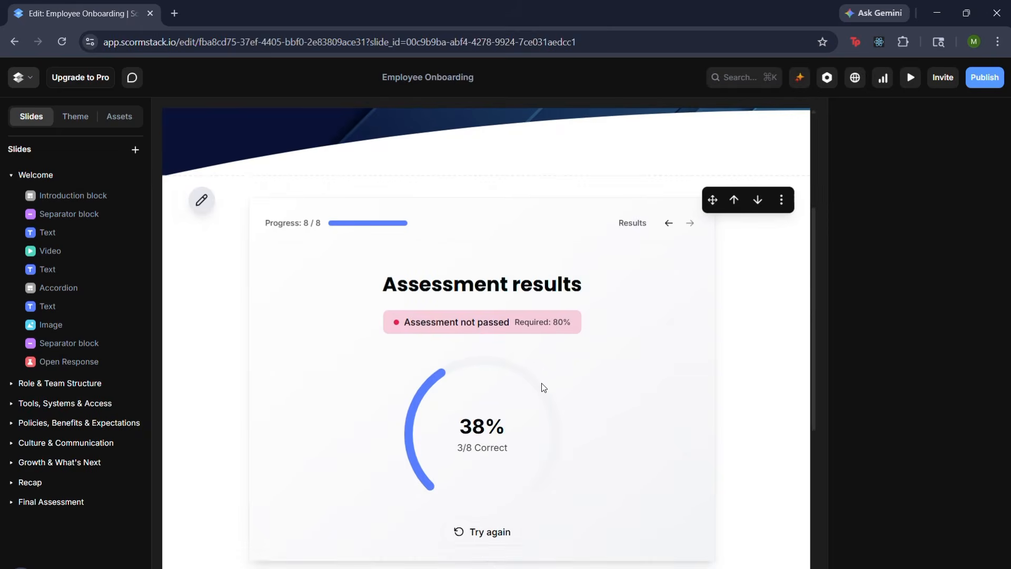
scroll(535, 363, up, 4)
scroll(510, 348, up, 4)
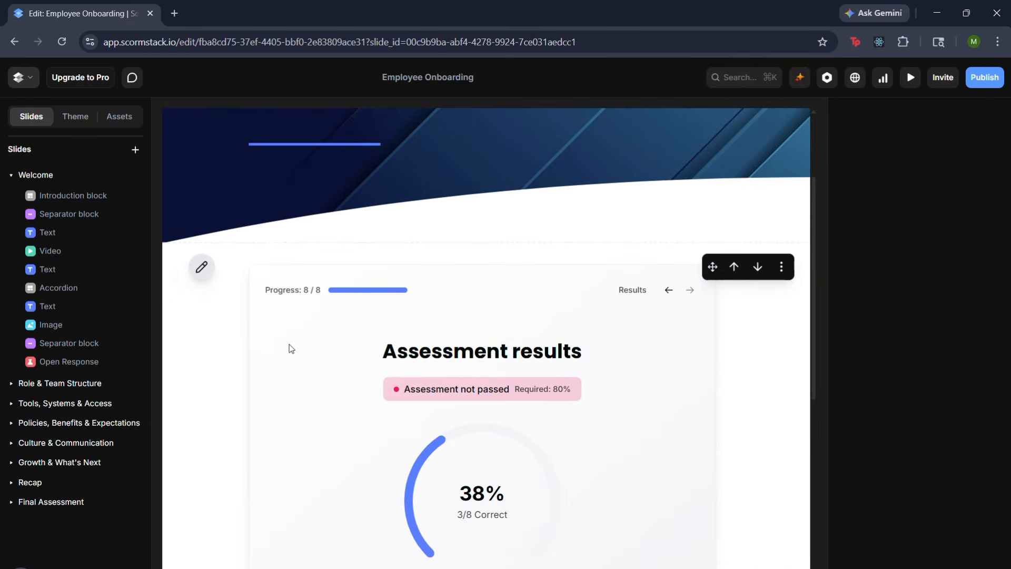
scroll(444, 474, down, 3)
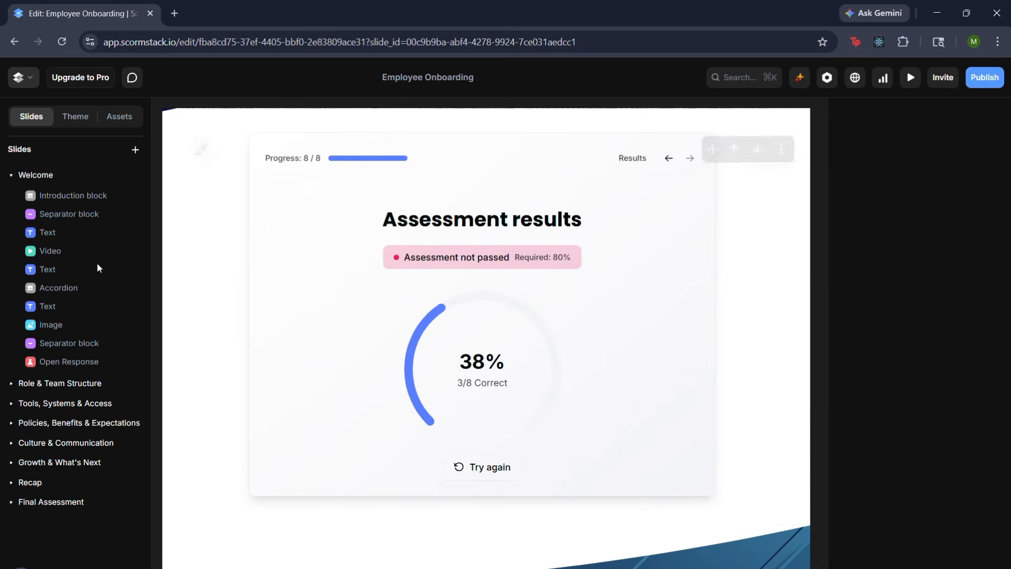
Go to the Welcome slide's introduction block and expand the Mission item of the accordion under What Drives Us
click(64, 199)
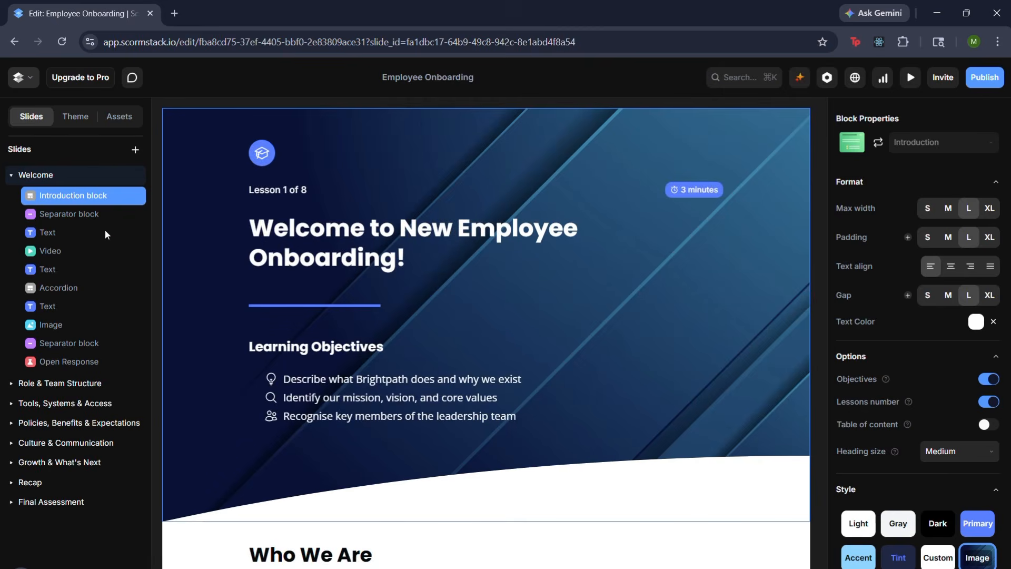
scroll(439, 472, down, 5)
scroll(439, 473, down, 11)
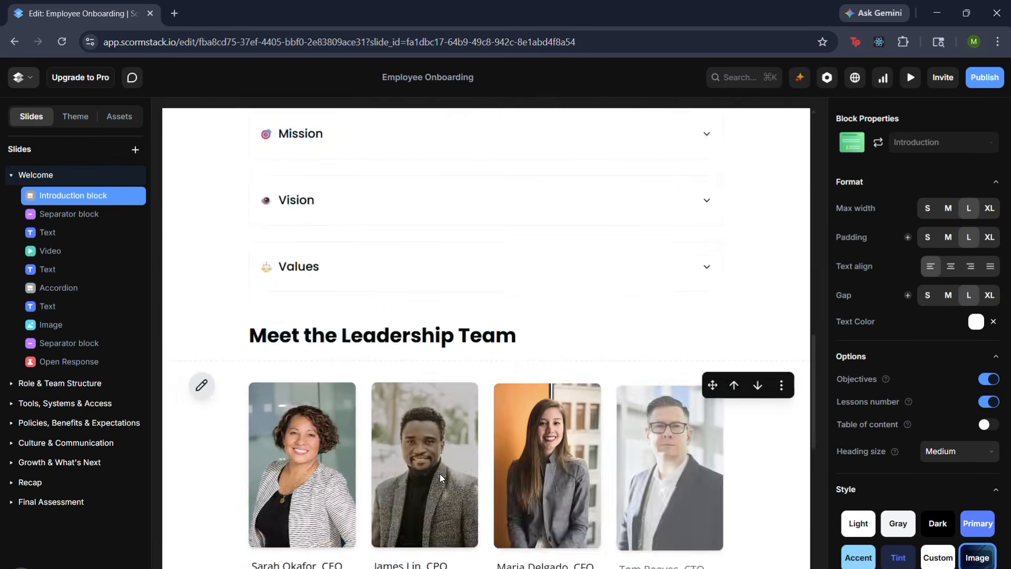
scroll(296, 288, up, 3)
click(303, 280)
click(303, 279)
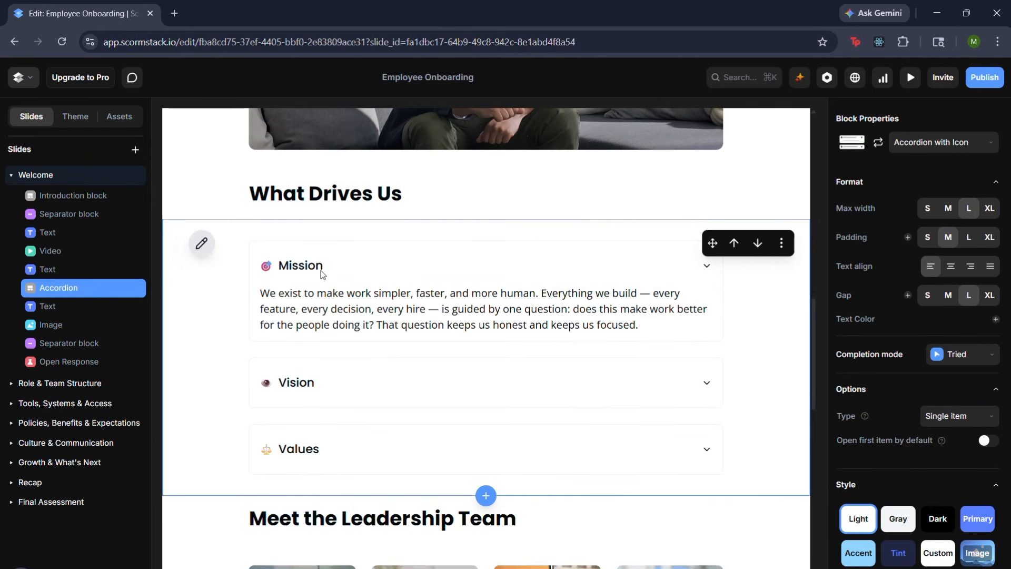
Open the accordion's content for editing, look through its Mission, Vision and Values items, and close it without changes
click(202, 244)
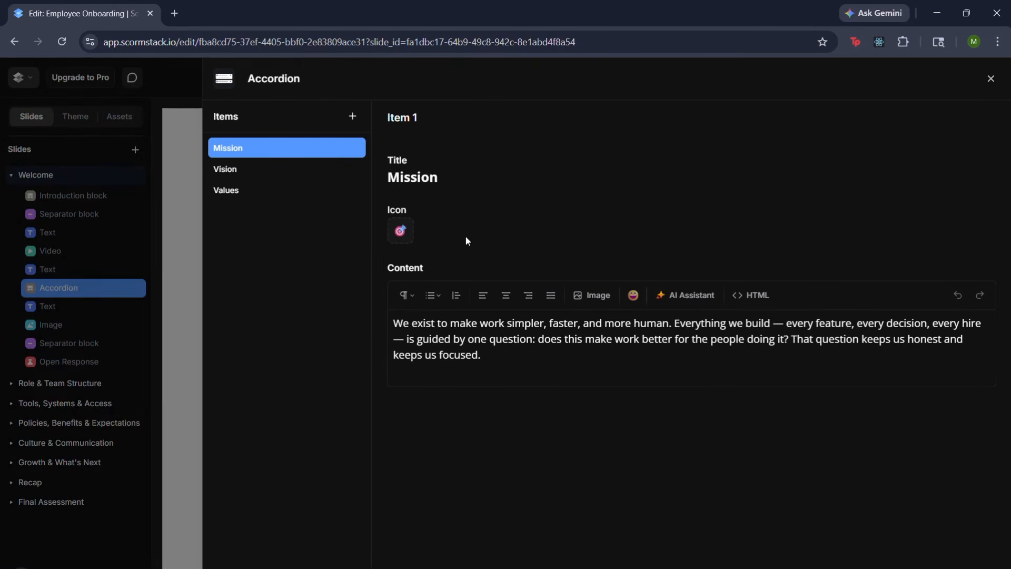
click(443, 180)
drag(439, 179, 368, 176)
click(456, 184)
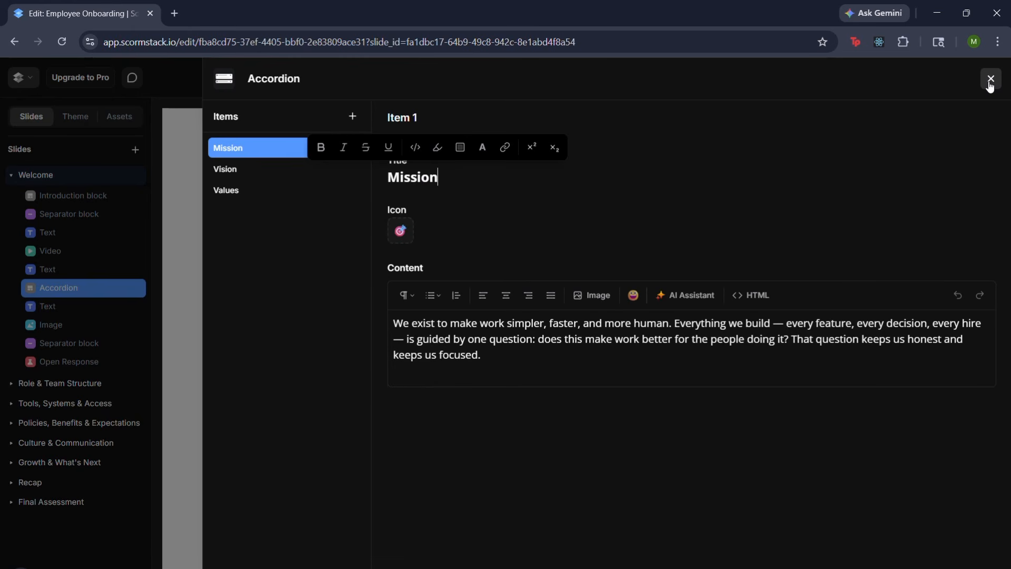
click(221, 169)
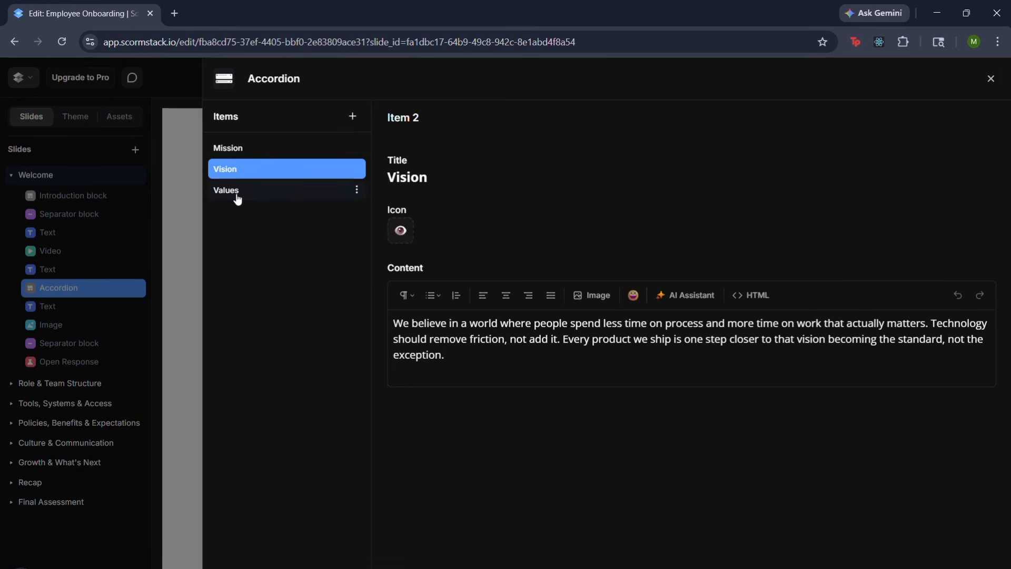
click(232, 192)
click(983, 86)
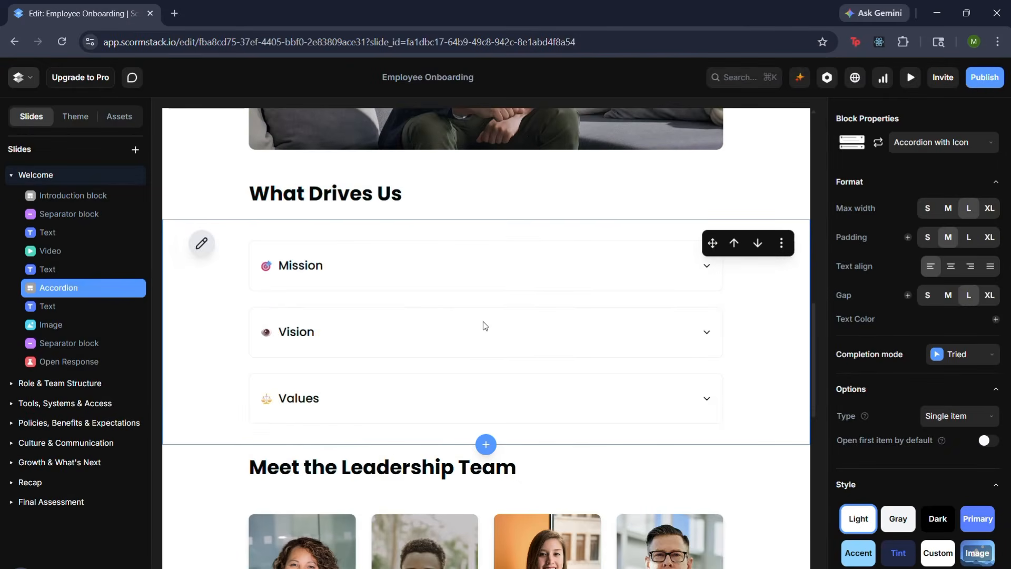
Return to the start of the Welcome slide, open the course theme settings and collapse their Advanced section
scroll(483, 322, up, 6)
scroll(484, 316, up, 8)
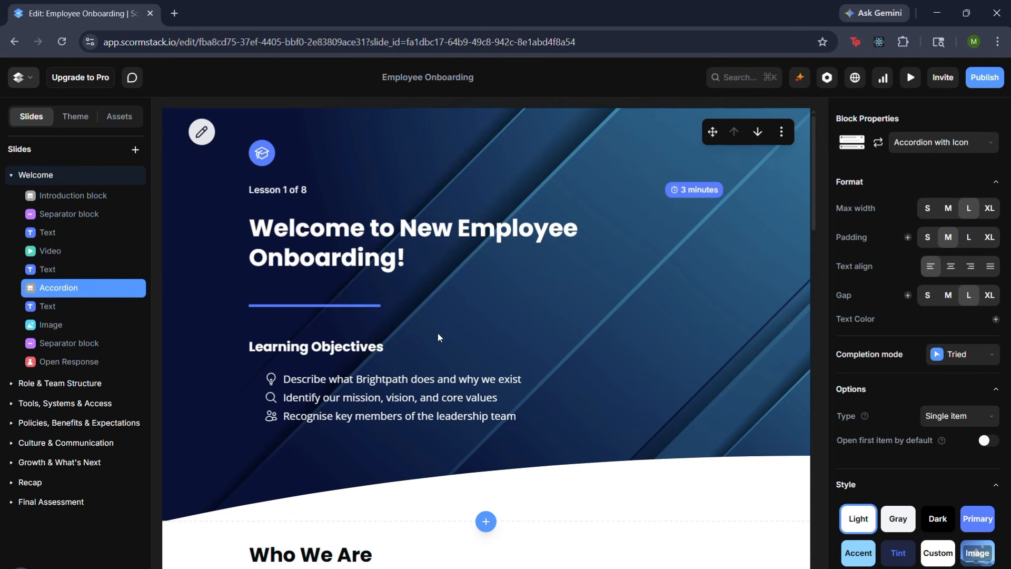
click(82, 121)
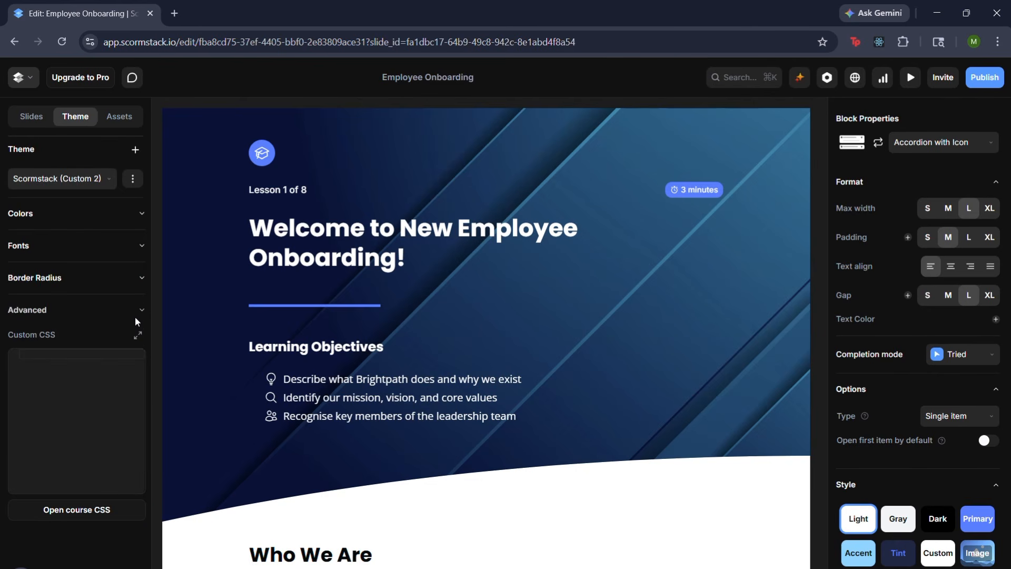
click(135, 317)
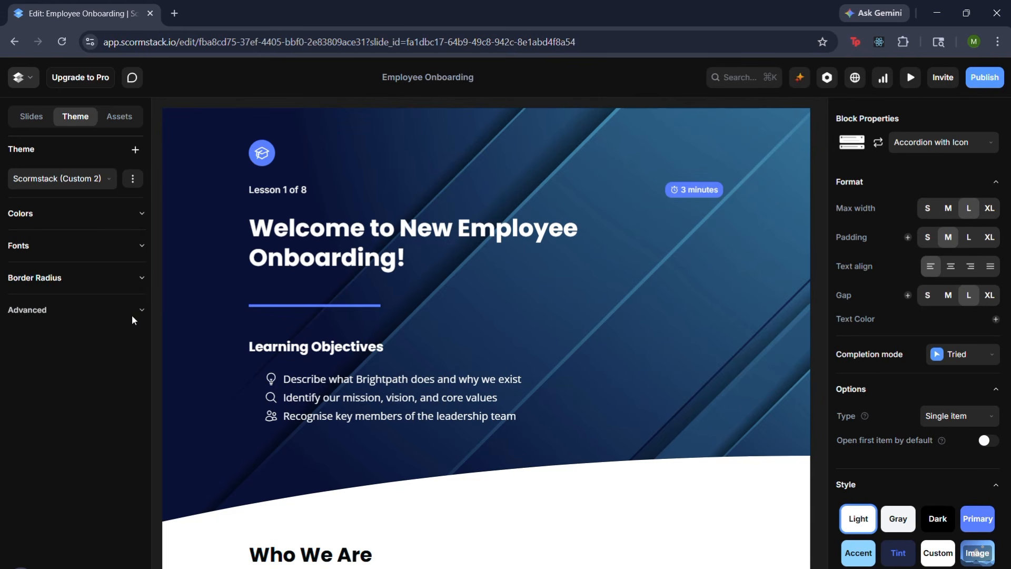